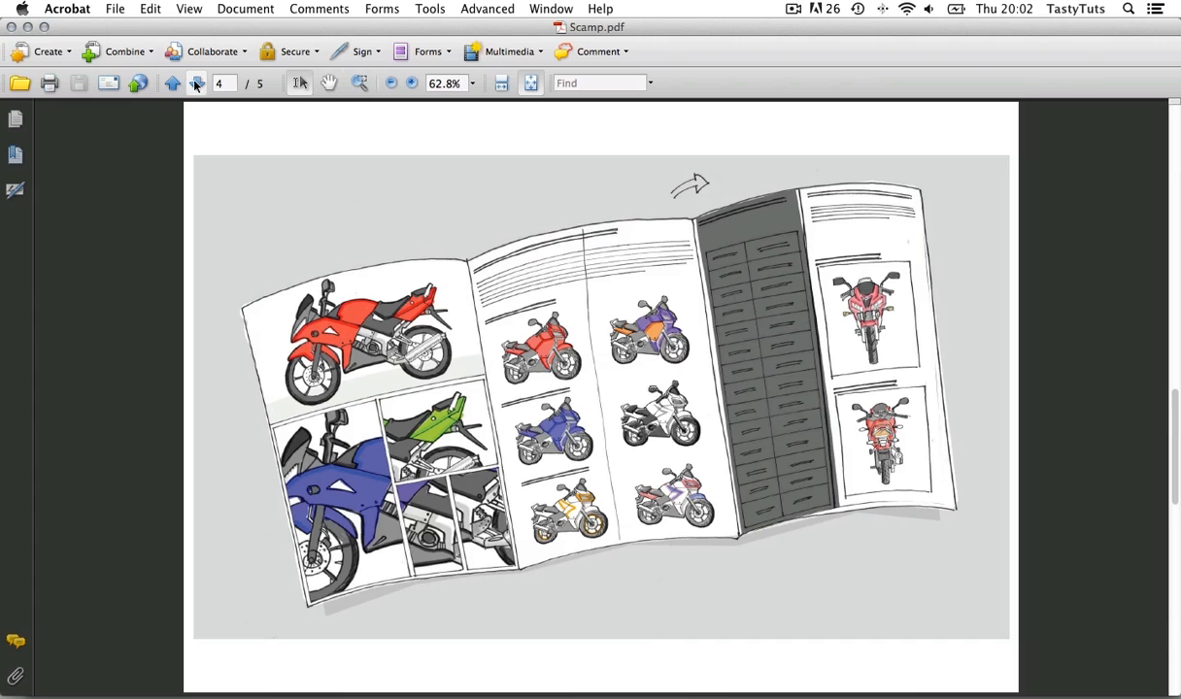
# Step: Show the last page of Scamp.pdf, then switch to InDesign and inspect the empty image frames on Bike Leaflet's first spread
pyautogui.click(196, 84)
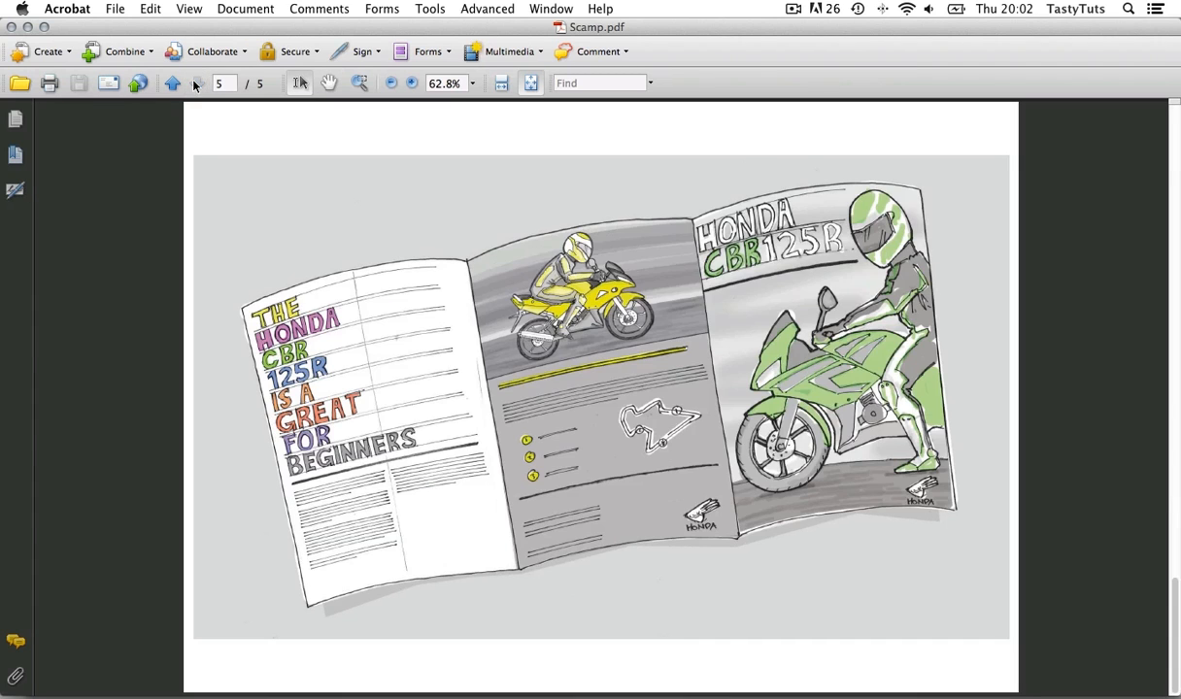
pyautogui.press('super+Tab')
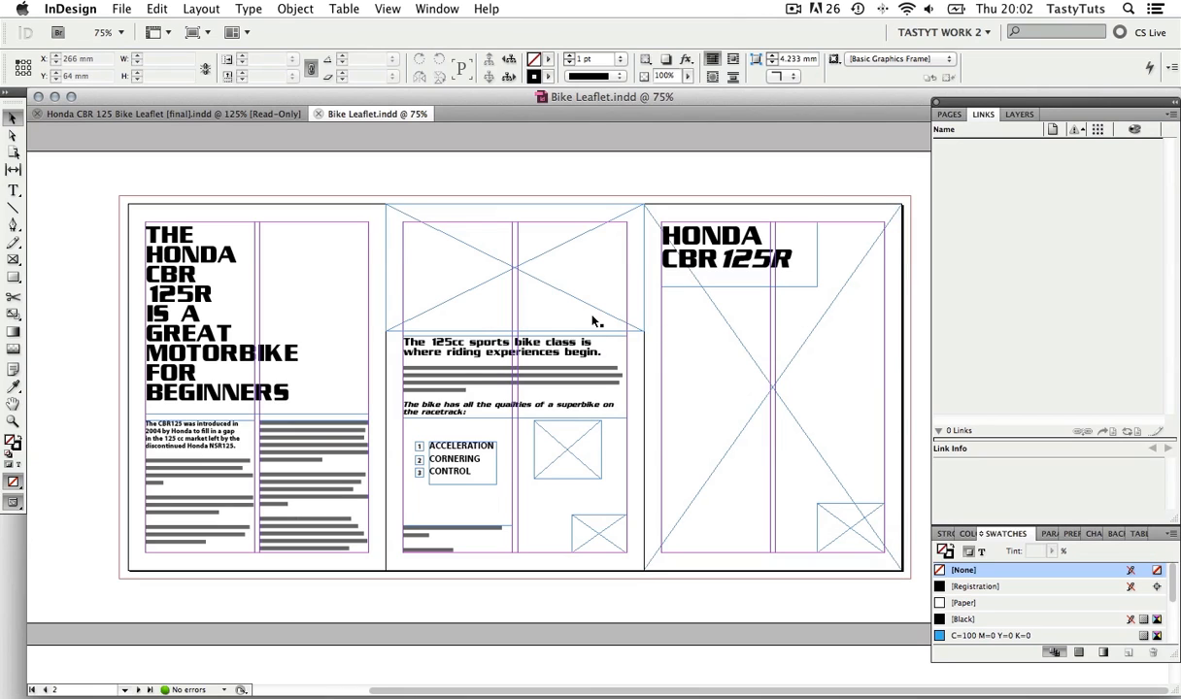
pyautogui.click(687, 338)
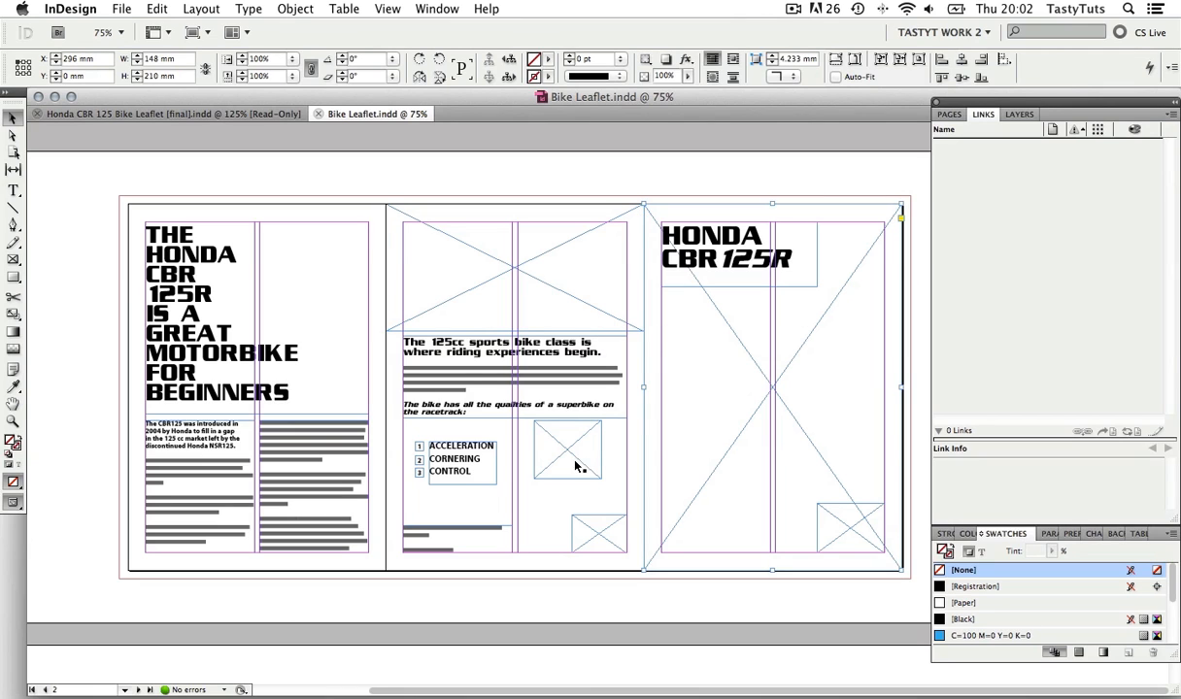
pyautogui.click(578, 532)
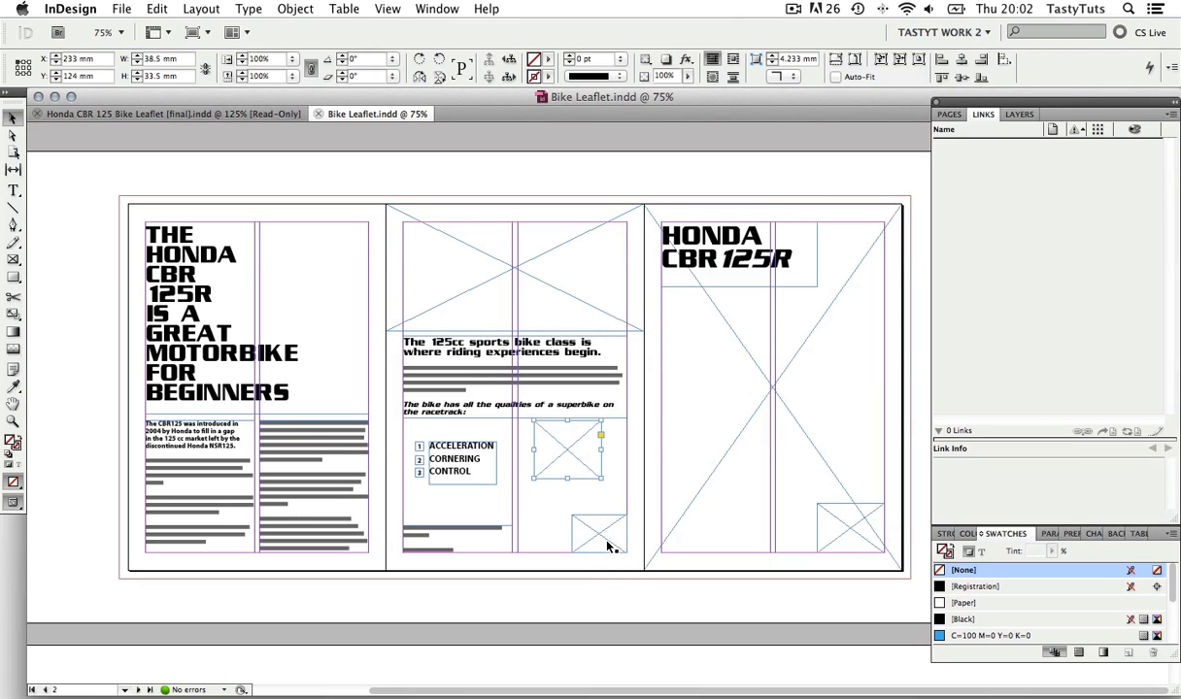
pyautogui.click(824, 542)
pyautogui.click(569, 189)
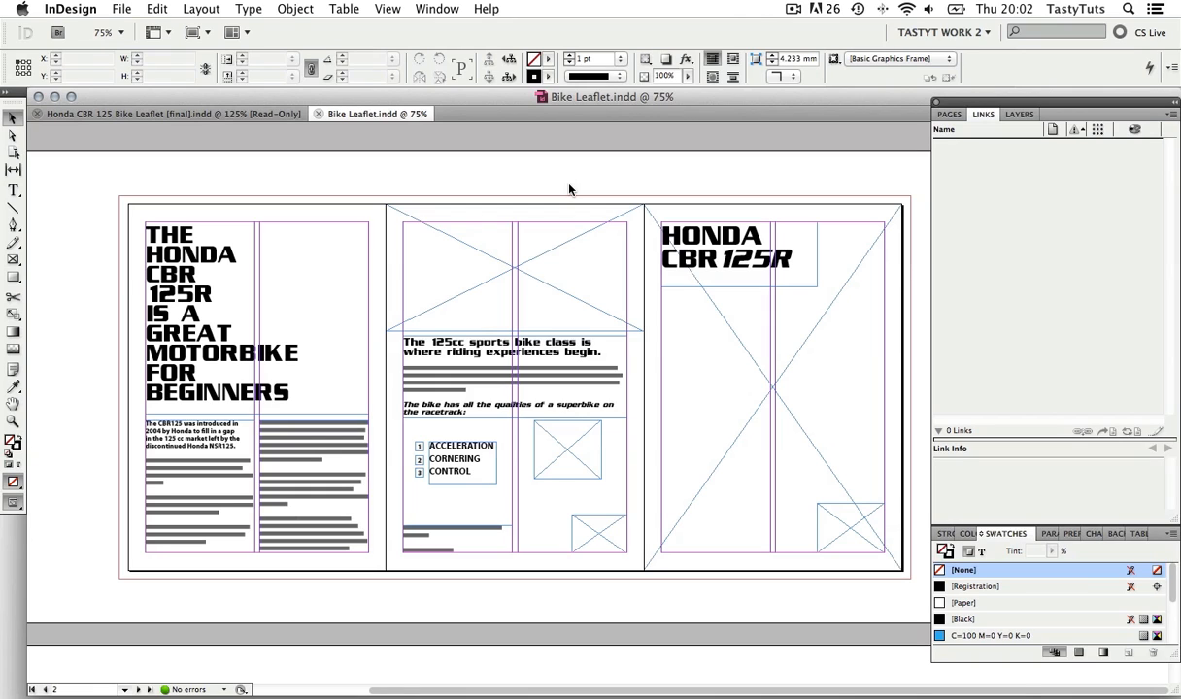
# Step: Examine both spreads of the finished Honda CBR 125 Bike Leaflet document at 75% zoom
pyautogui.click(243, 118)
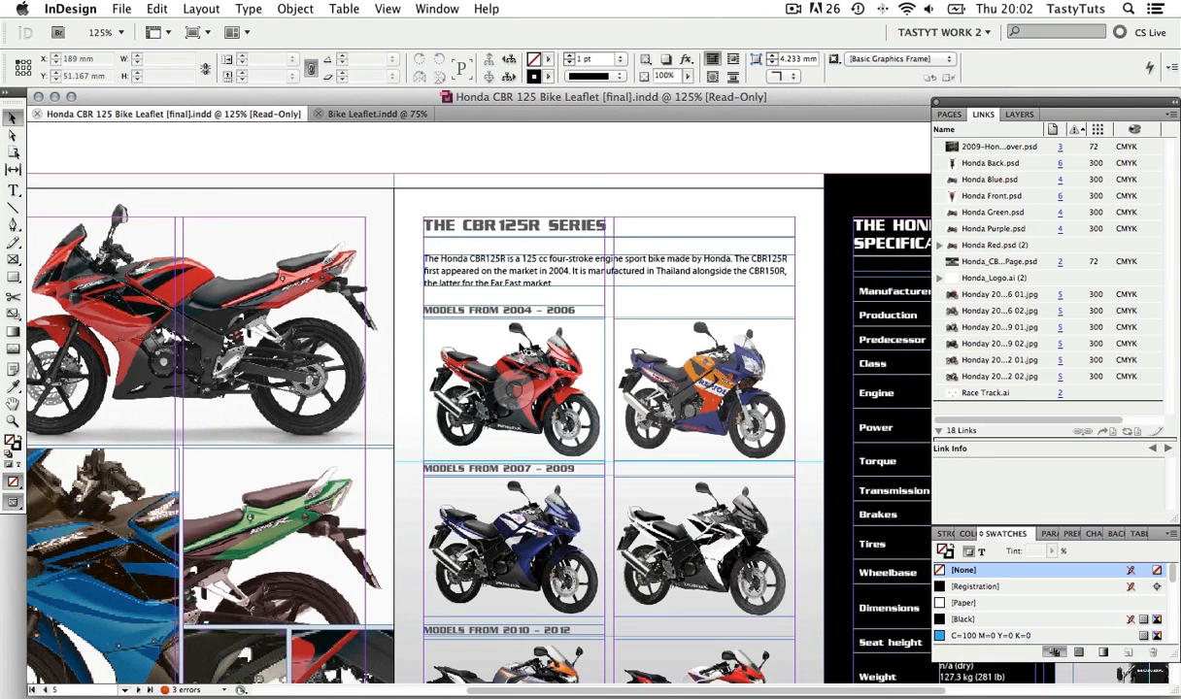
pyautogui.press('z')
pyautogui.keyDown('alt'); pyautogui.click(619, 369); pyautogui.keyUp('alt')
pyautogui.keyDown('alt'); pyautogui.click(618, 370); pyautogui.keyUp('alt')
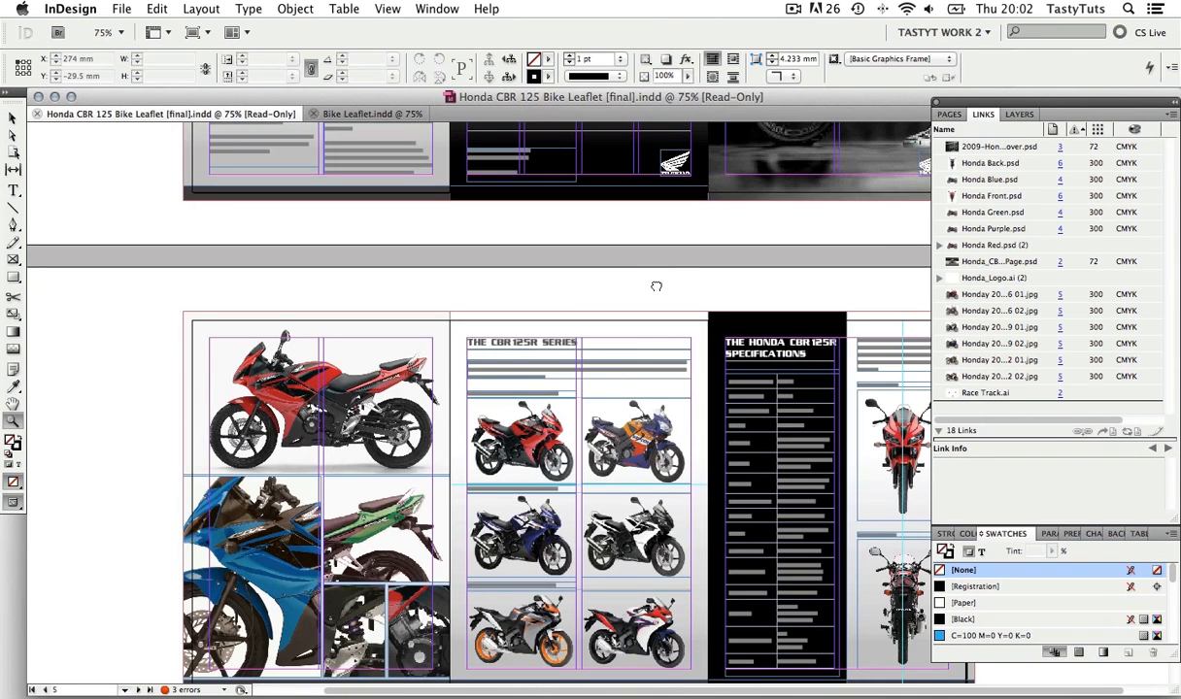
pyautogui.scroll(10, 657, 287)
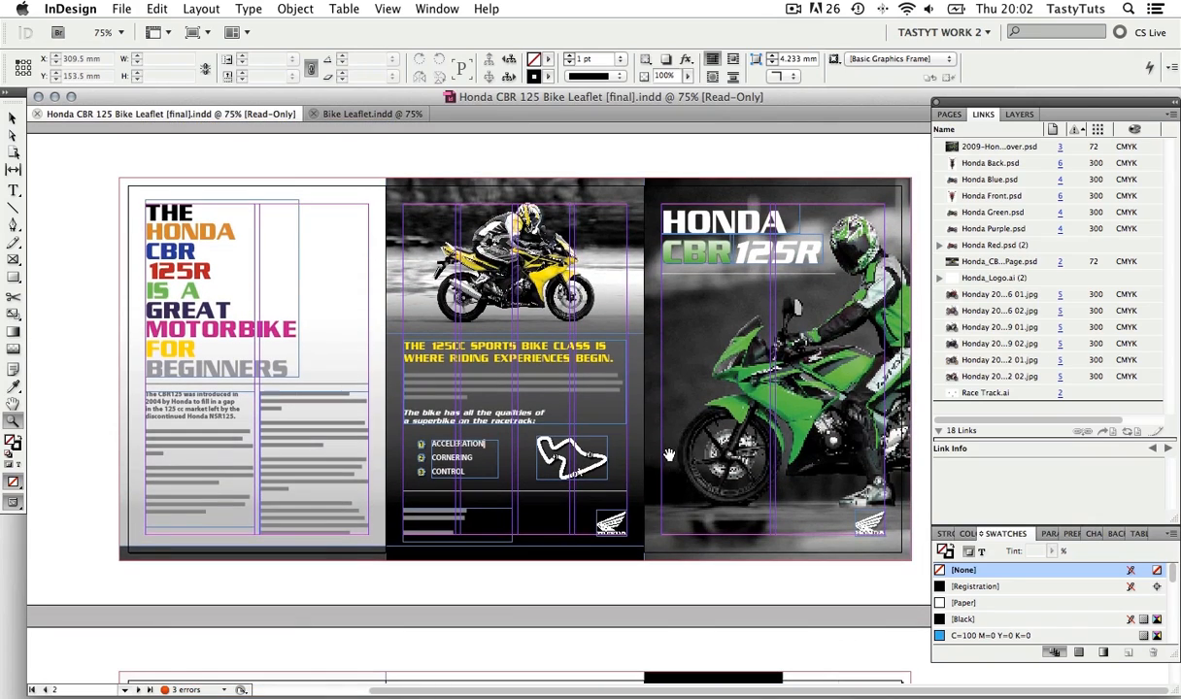
pyautogui.scroll(-10, 587, 474)
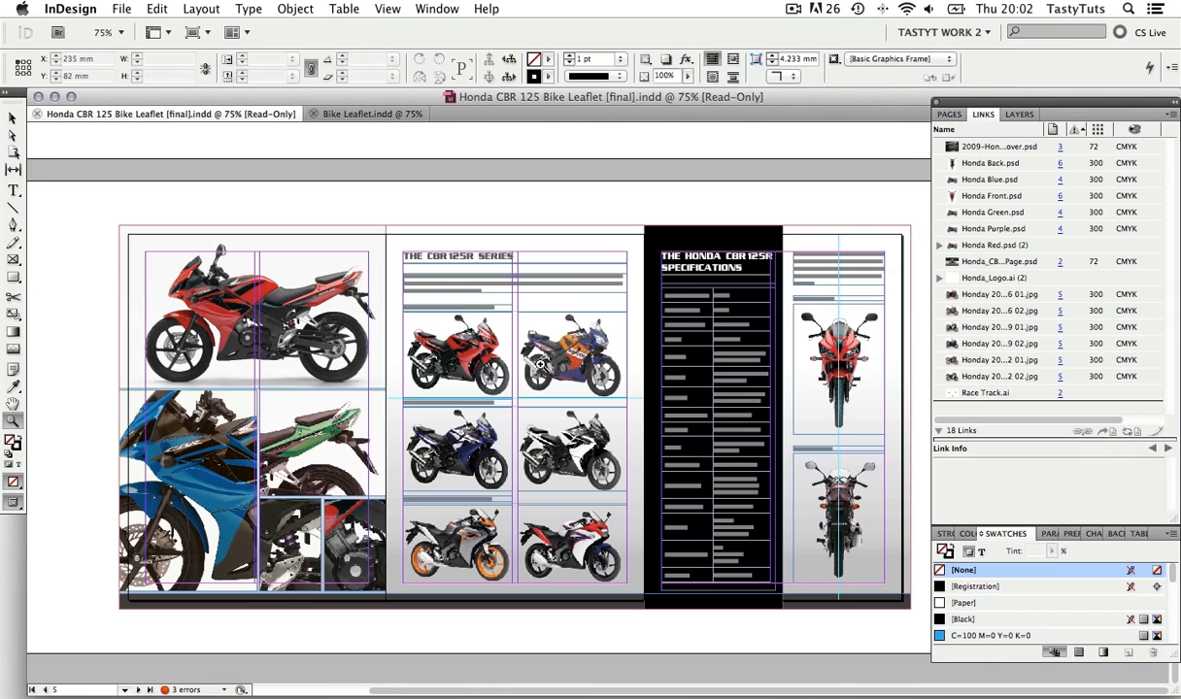
# Step: Switch the finished leaflet's display performance to Fast Display, then restore Typical Display
pyautogui.press('v')
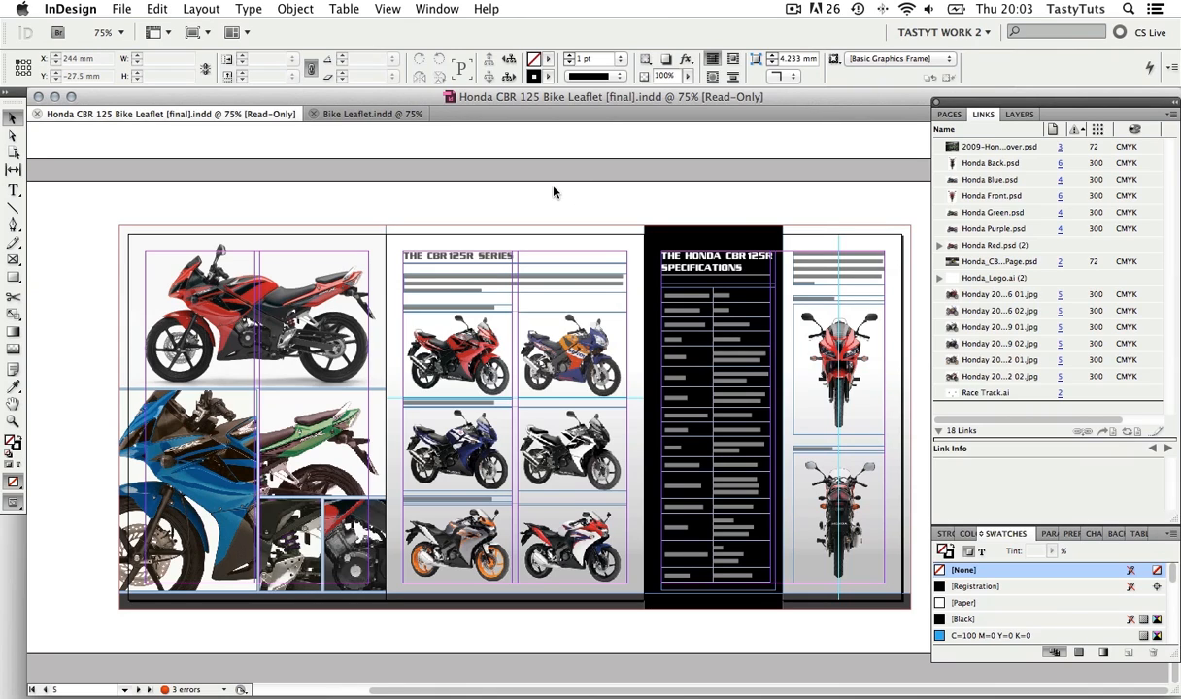
pyautogui.click(390, 9)
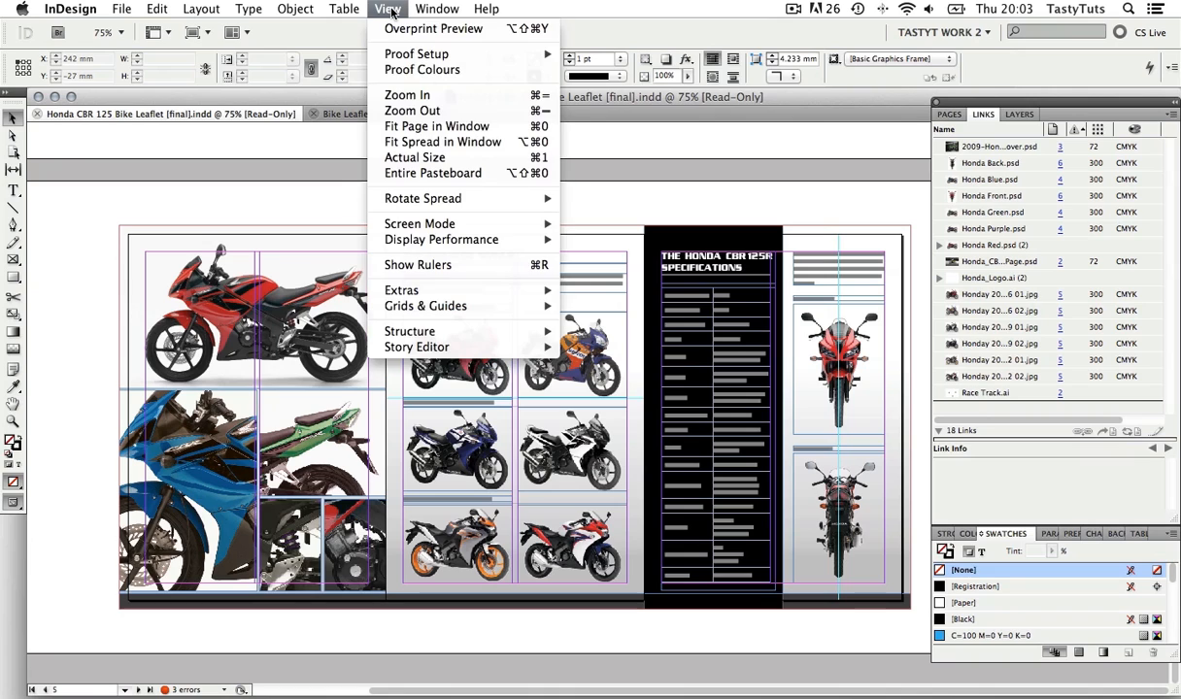
pyautogui.moveTo(476, 243)
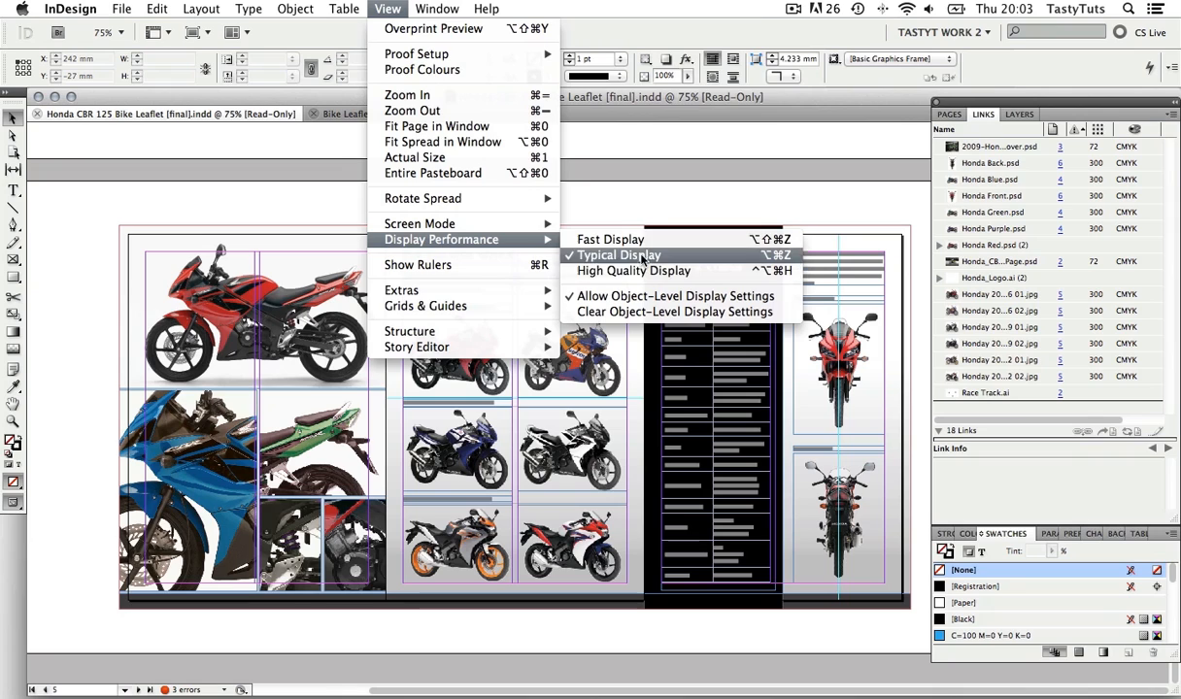
pyautogui.click(642, 241)
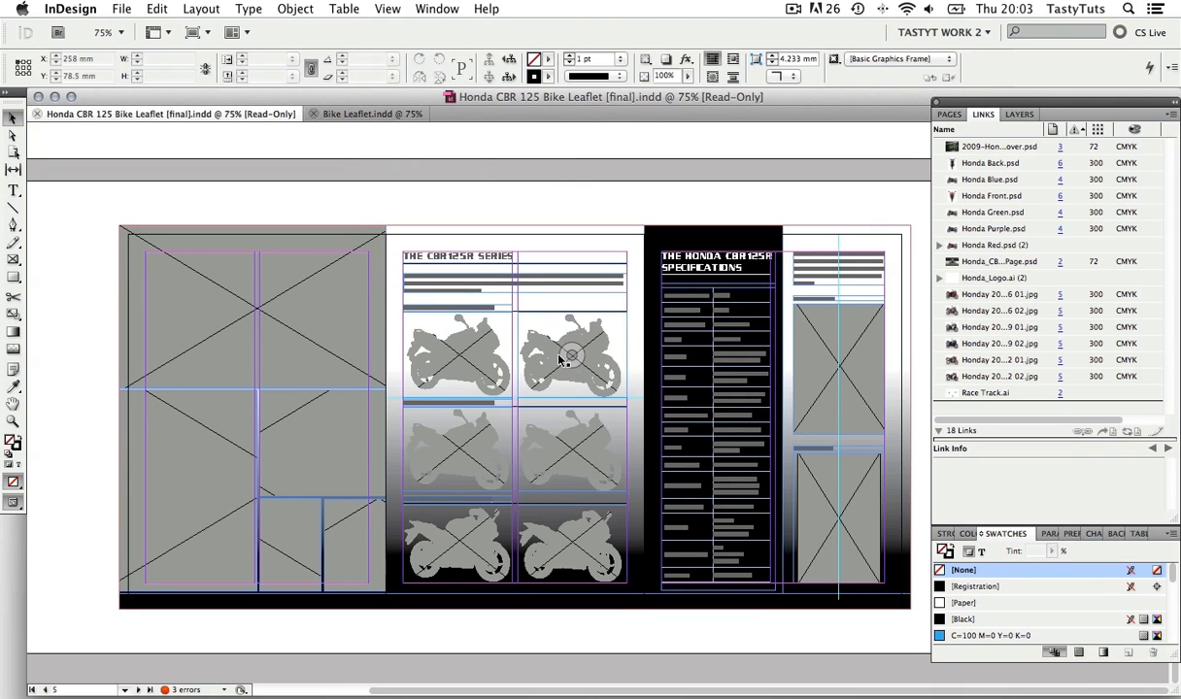
pyautogui.click(387, 8)
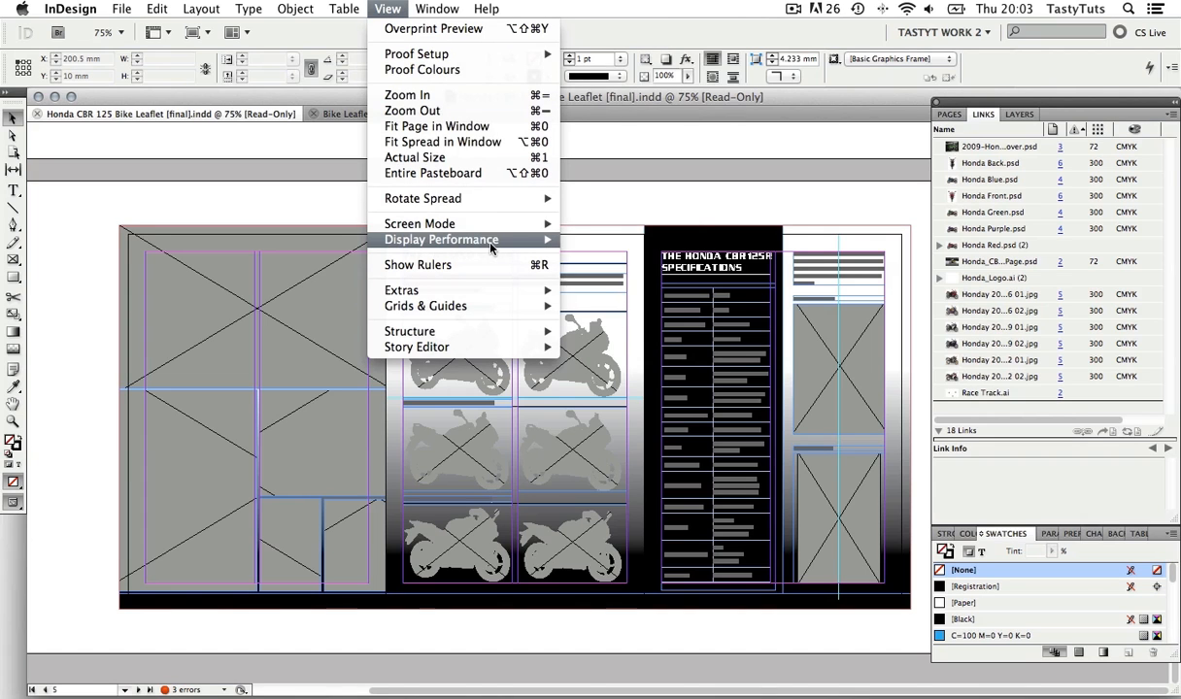
pyautogui.click(603, 256)
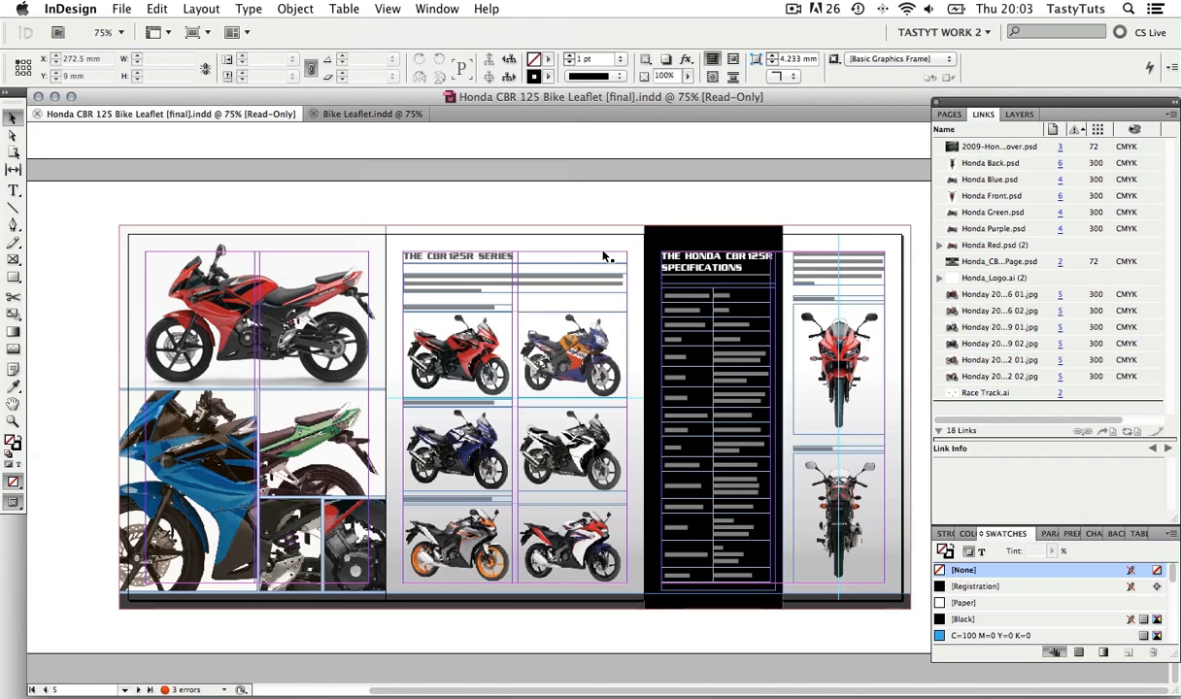
# Step: Switch the finished leaflet's display performance to High Quality Display, then return it to Typical Display
pyautogui.click(382, 12)
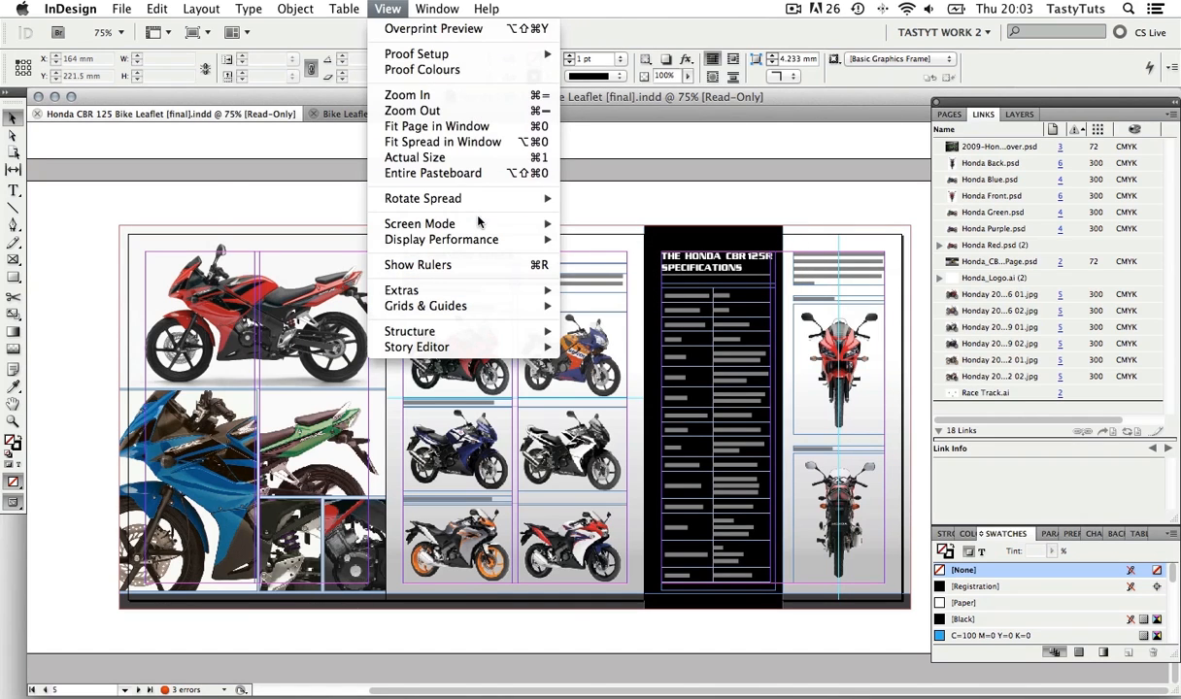
pyautogui.moveTo(468, 239)
pyautogui.click(611, 270)
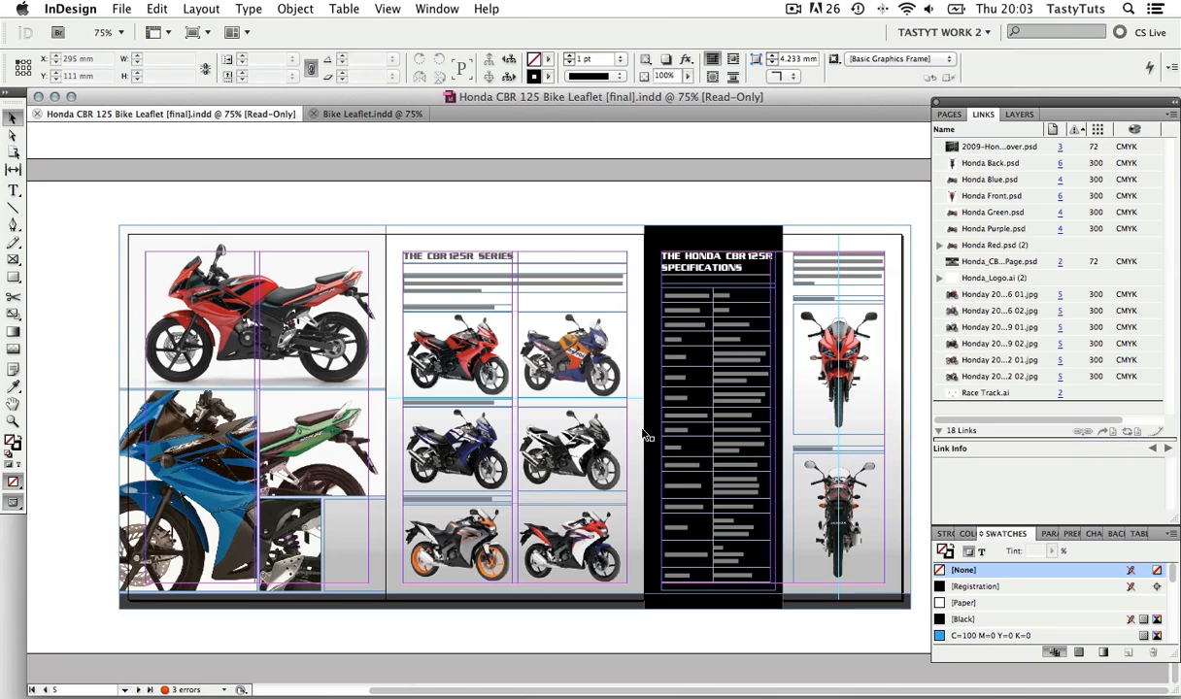
pyautogui.click(387, 10)
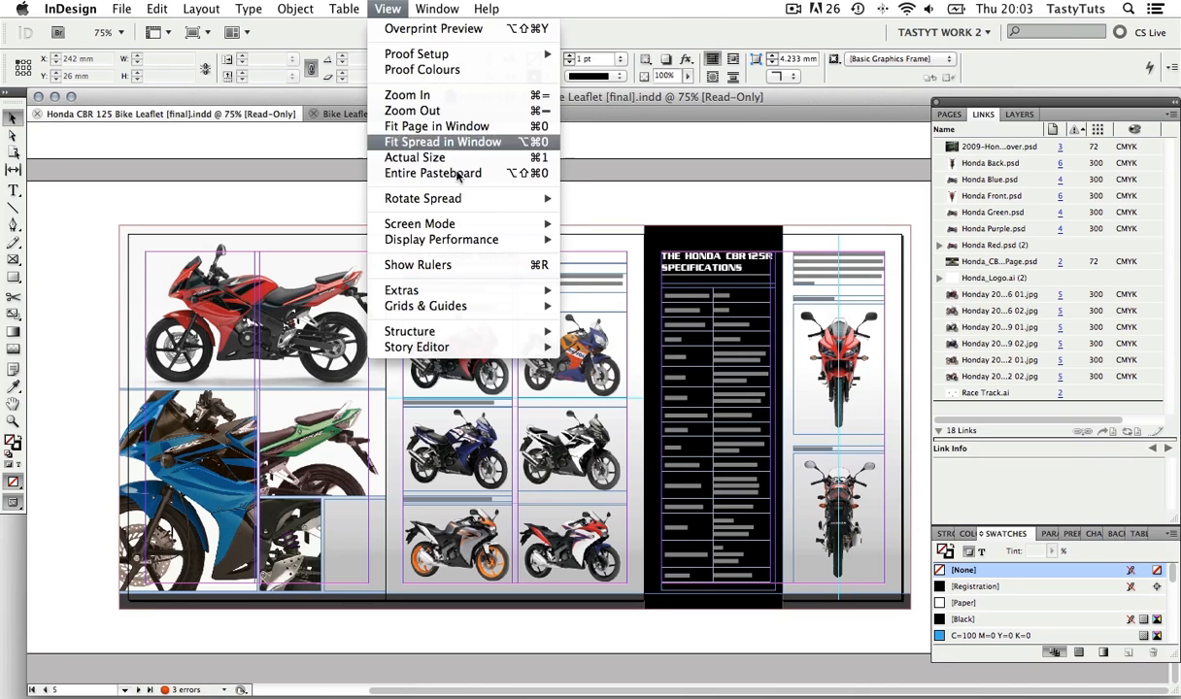
pyautogui.moveTo(512, 243)
pyautogui.click(591, 254)
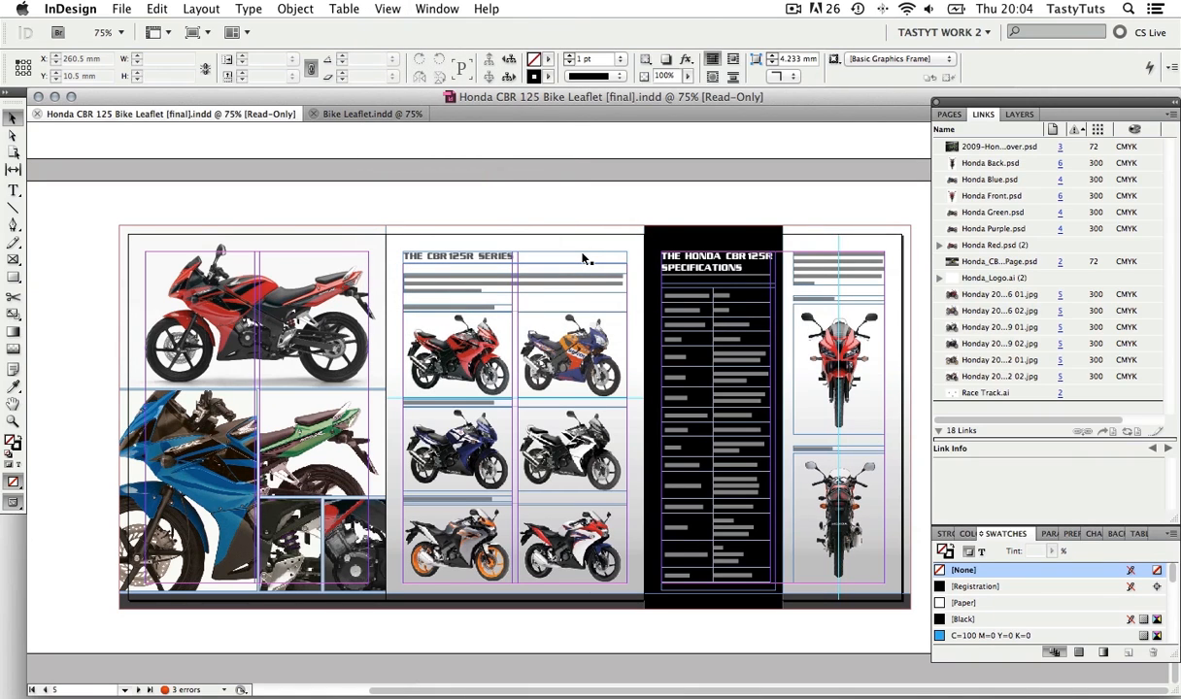
# Step: Return to the Bike Leaflet document, go to the front cover on page 3 and fit that page in the window
pyautogui.click(382, 115)
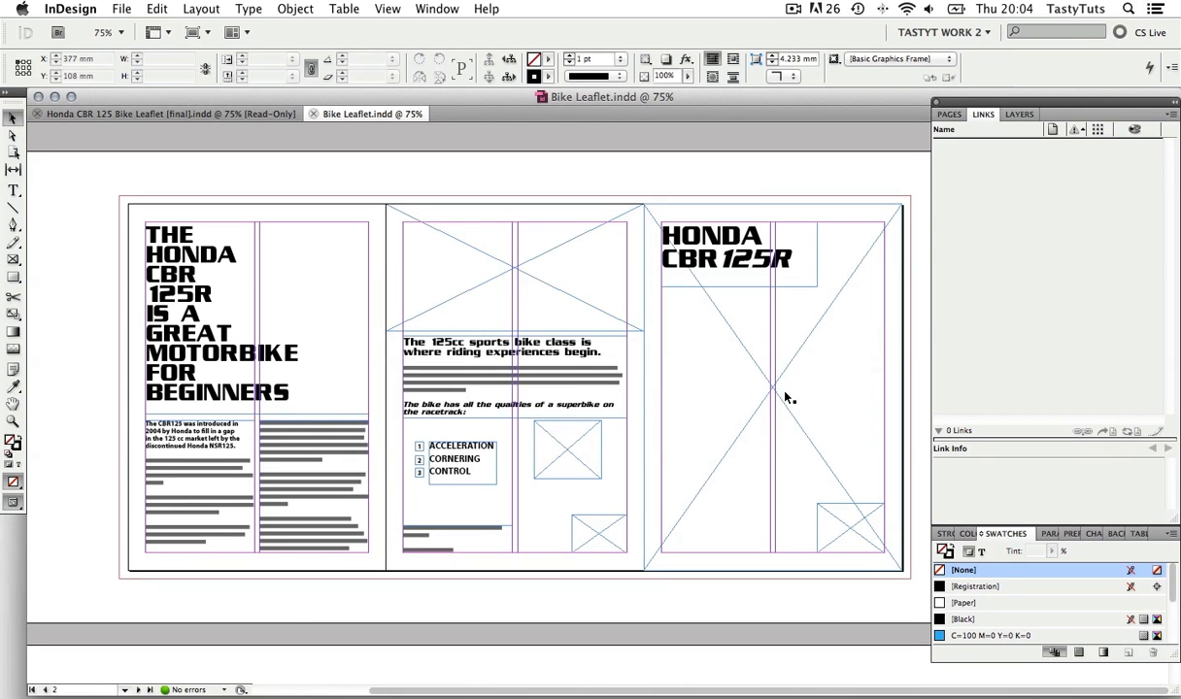
pyautogui.click(950, 114)
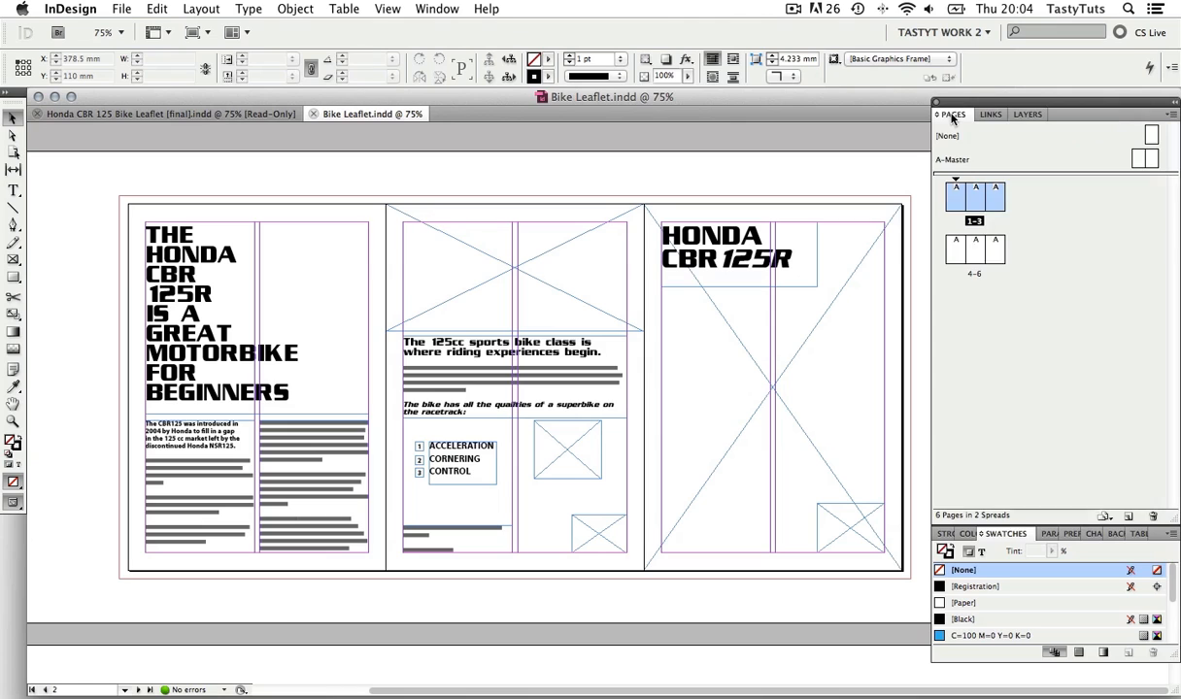
pyautogui.doubleClick(998, 202)
pyautogui.press('z')
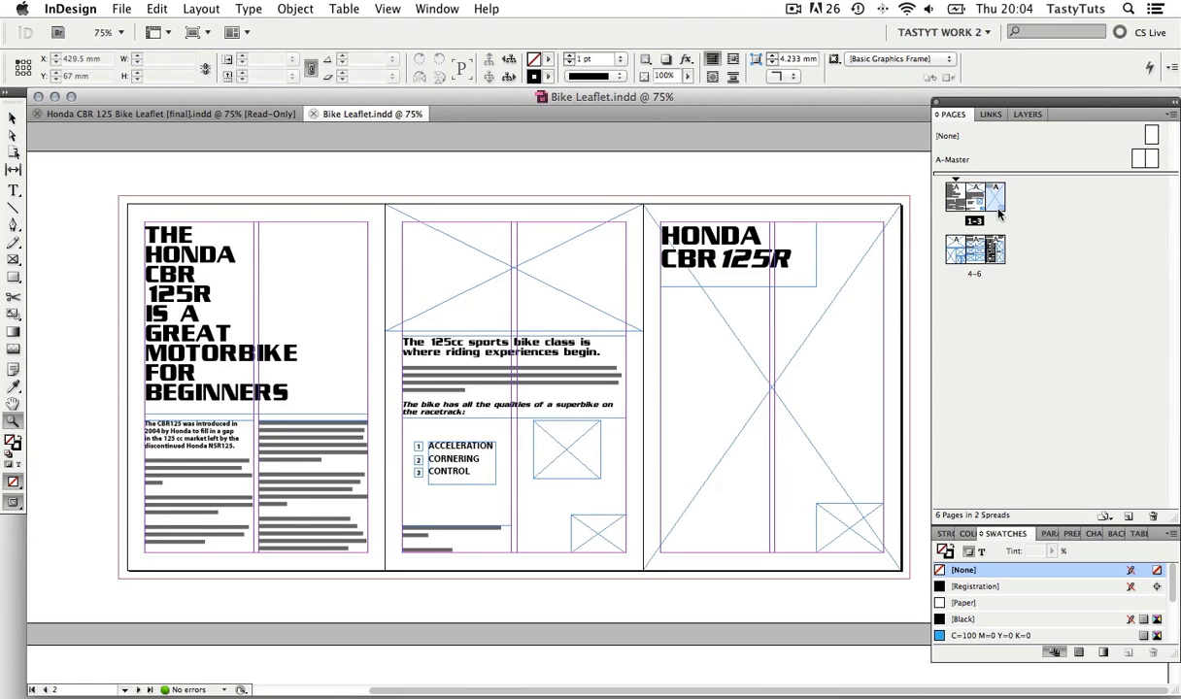
pyautogui.click(739, 398)
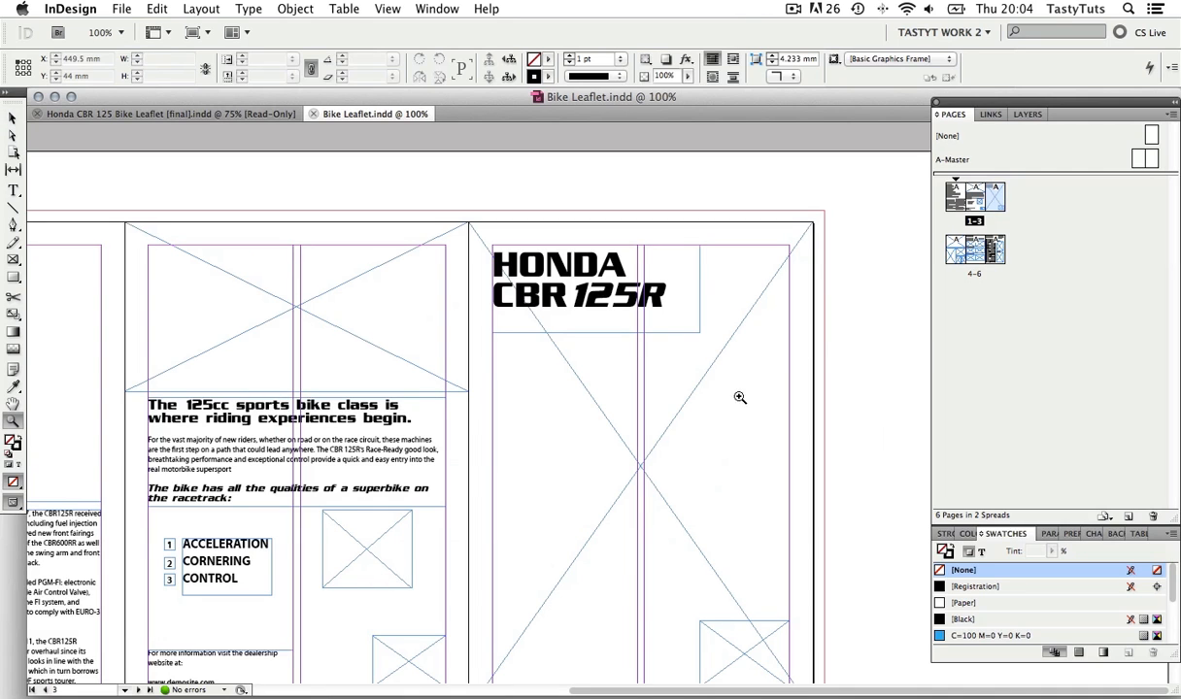
pyautogui.press('super+0')
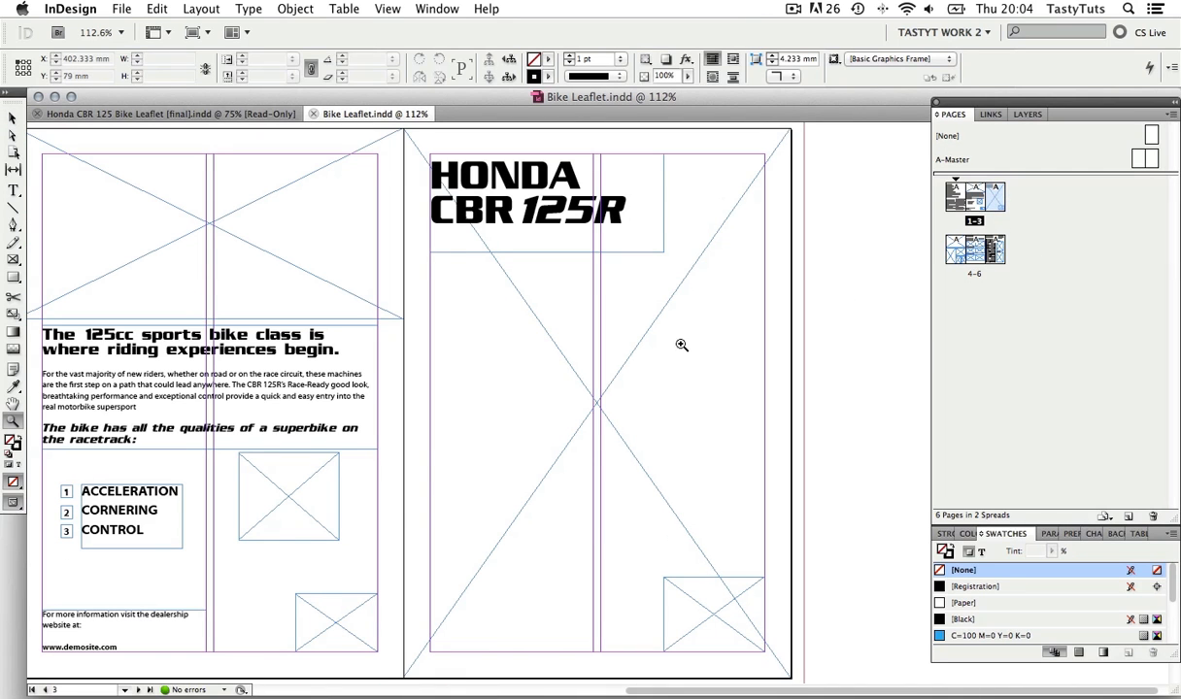
pyautogui.press('v')
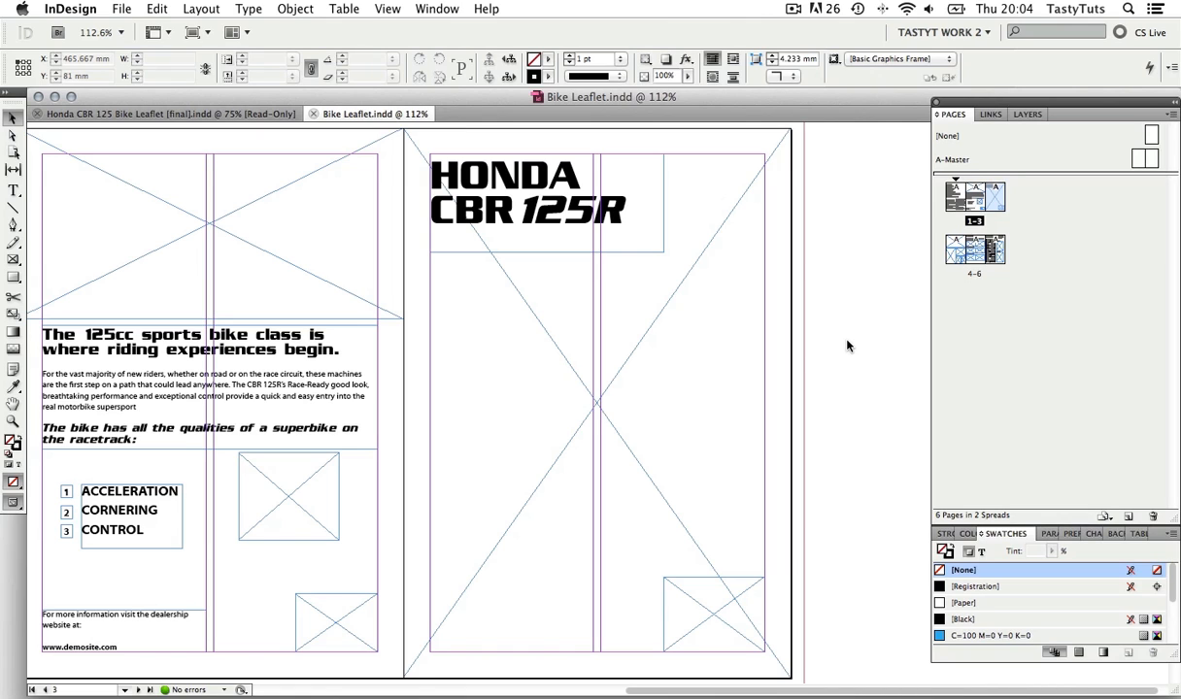
# Step: Toggle the leaflet between Preview and Normal screen modes to check the front cover without guides and frame edges
pyautogui.press('w')
pyautogui.press('w')
pyautogui.press('w')
pyautogui.press('w')
pyautogui.press('w')
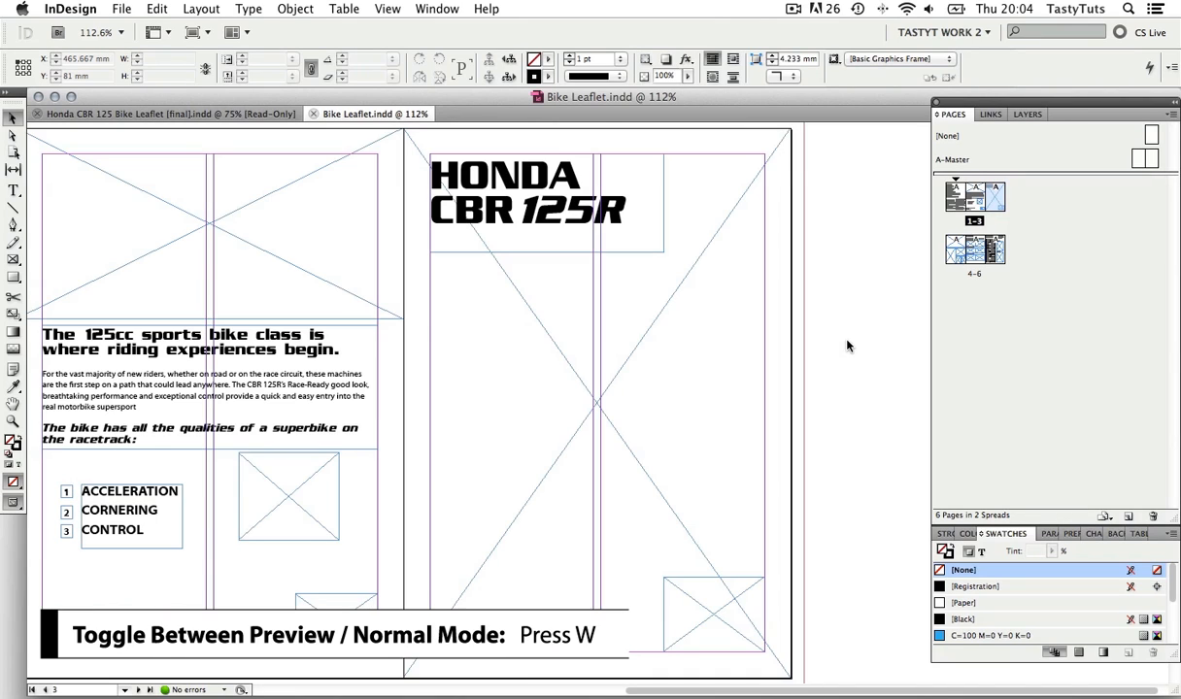
pyautogui.press('w')
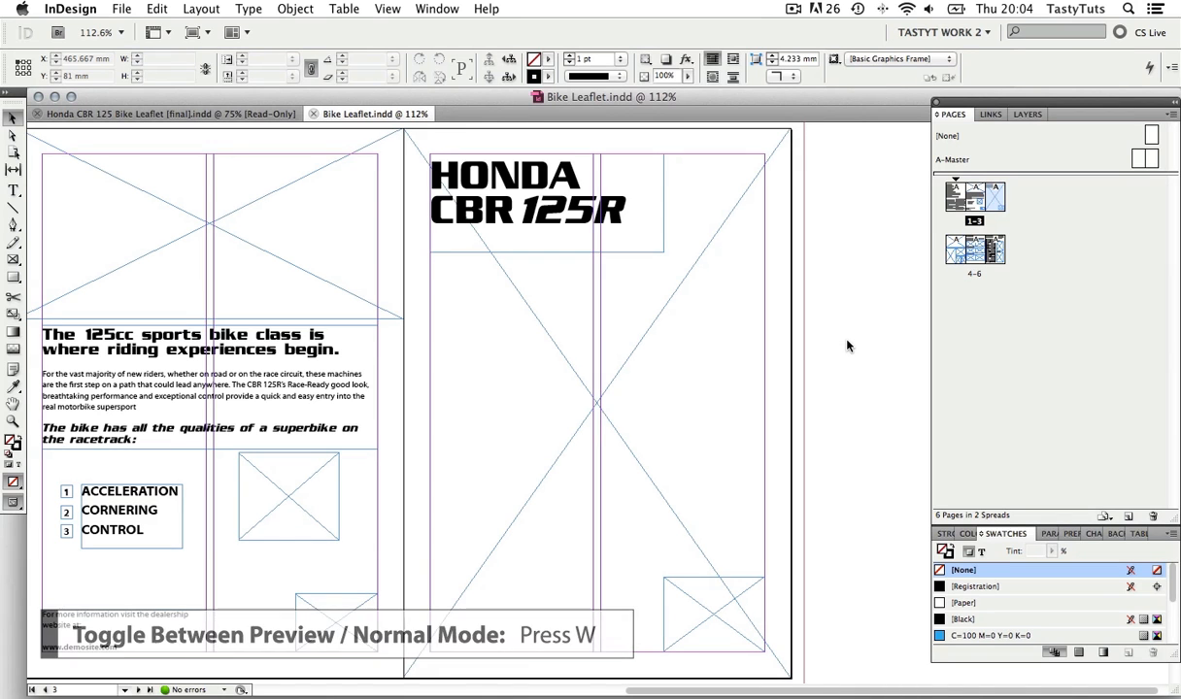
# Step: Consult the cover sketch in Acrobat, then return to InDesign and identify the matching full-page image frame on the front cover
pyautogui.press('super+Tab')
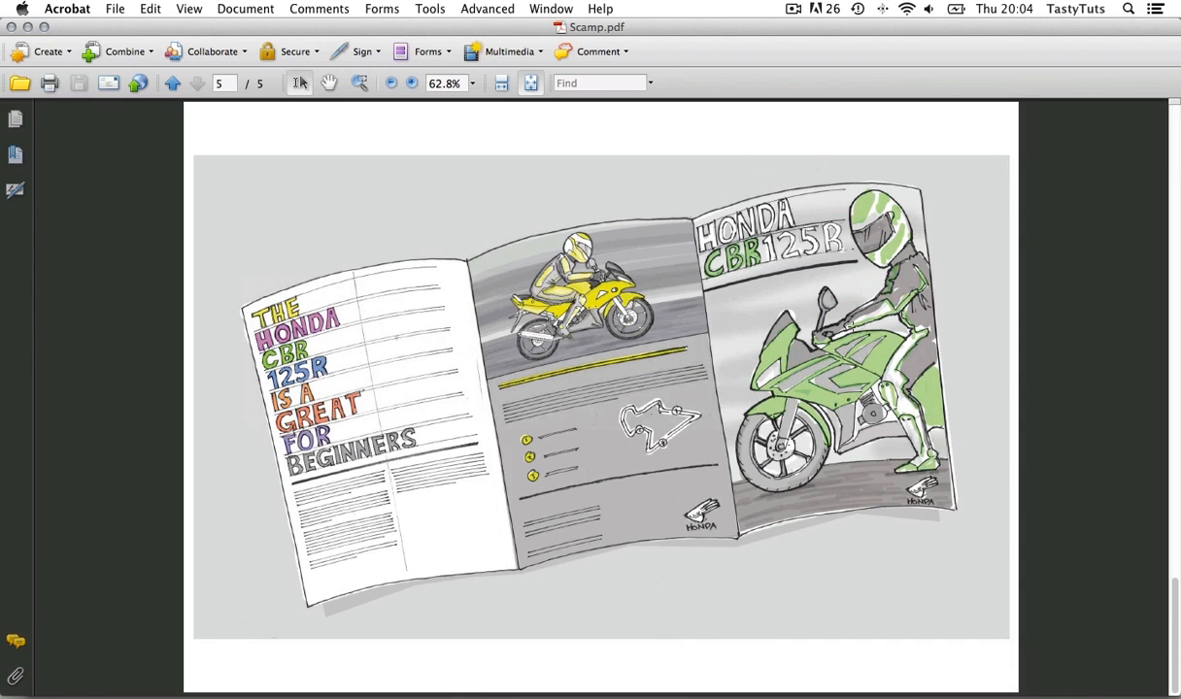
pyautogui.press('super+Tab')
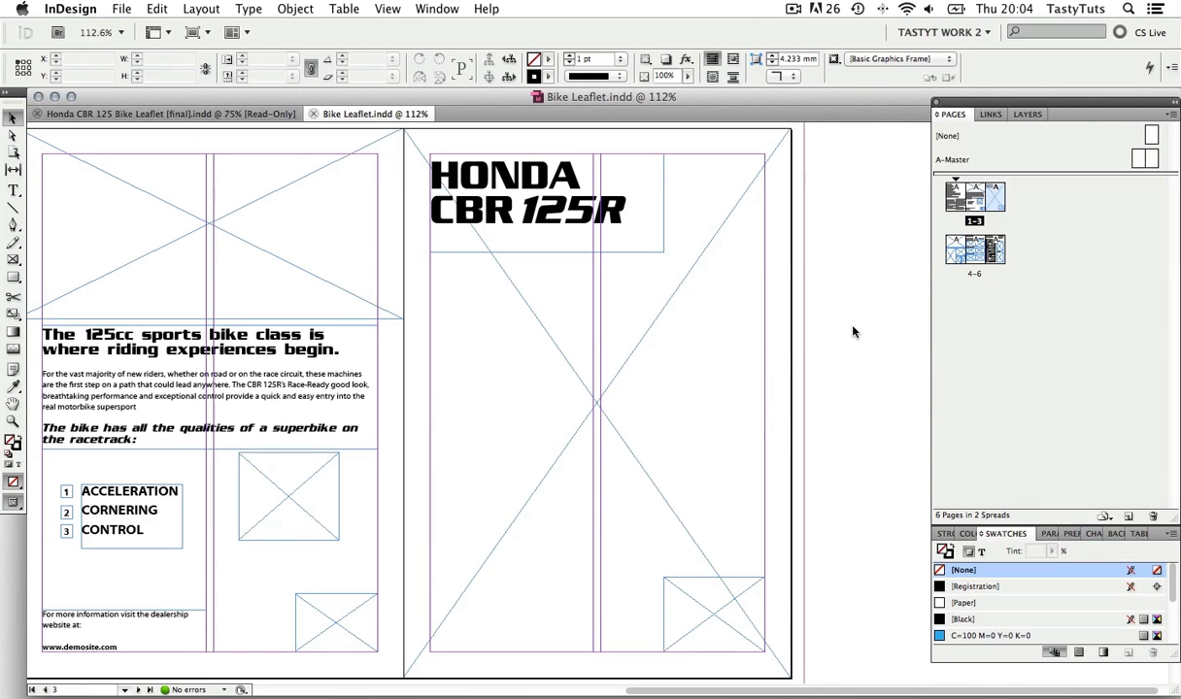
pyautogui.click(738, 291)
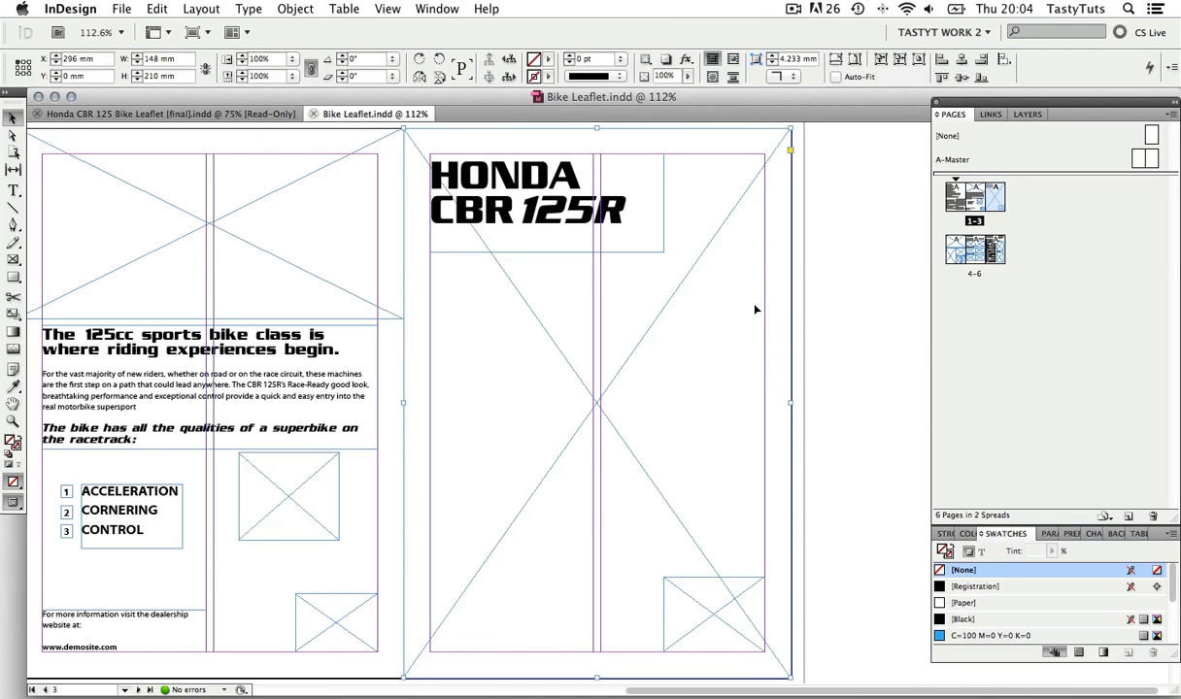
pyautogui.click(843, 300)
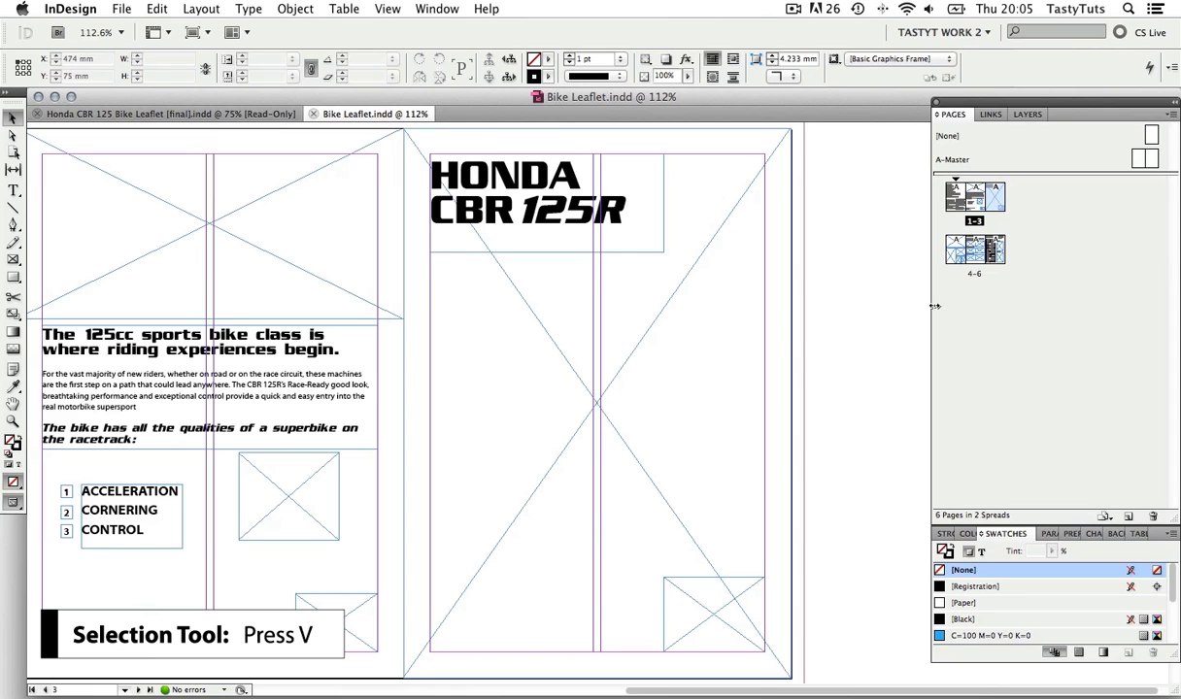
# Step: Place 2009-Honda-CBR125R Cover.jpg from Desktop/Bike Leaflet/02 - Assets/JPG/CMYK/JPEG into the full-page frame on the front cover
pyautogui.click(753, 277)
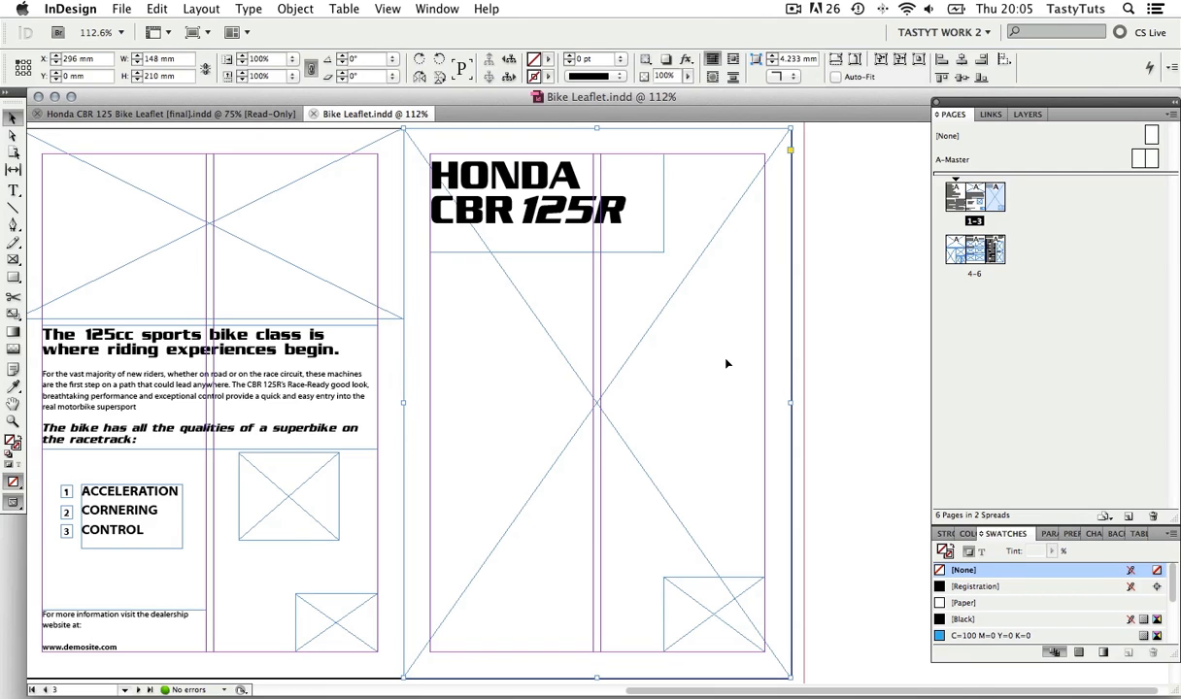
pyautogui.click(121, 9)
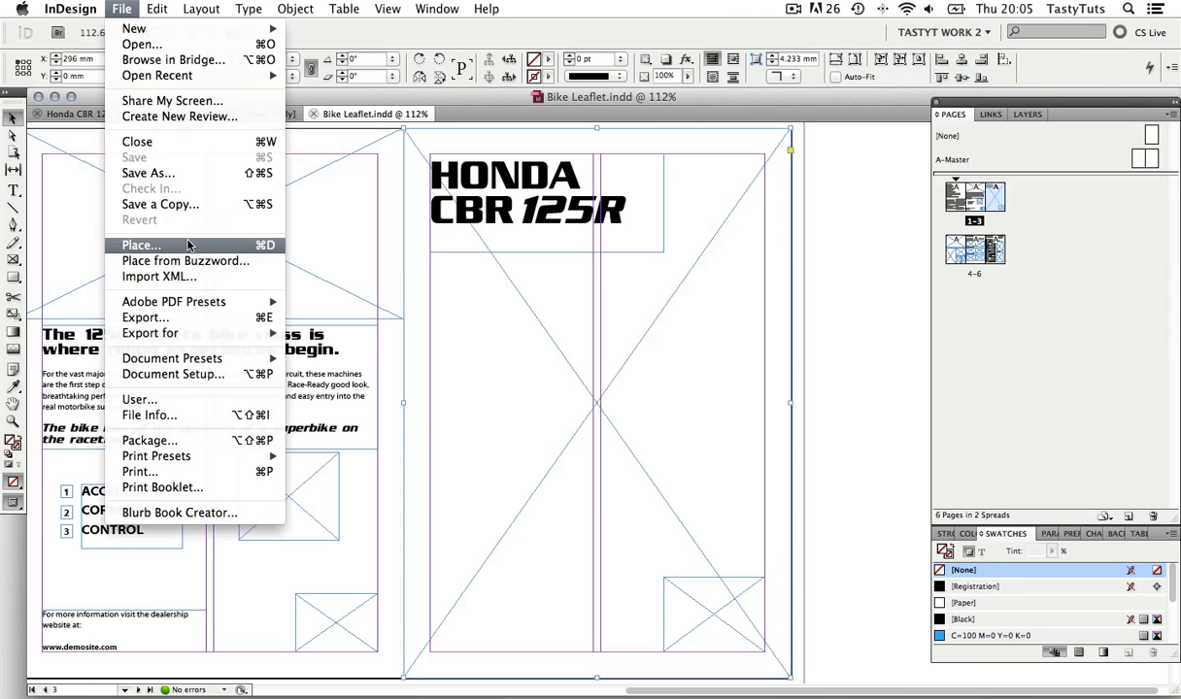
pyautogui.click(767, 258)
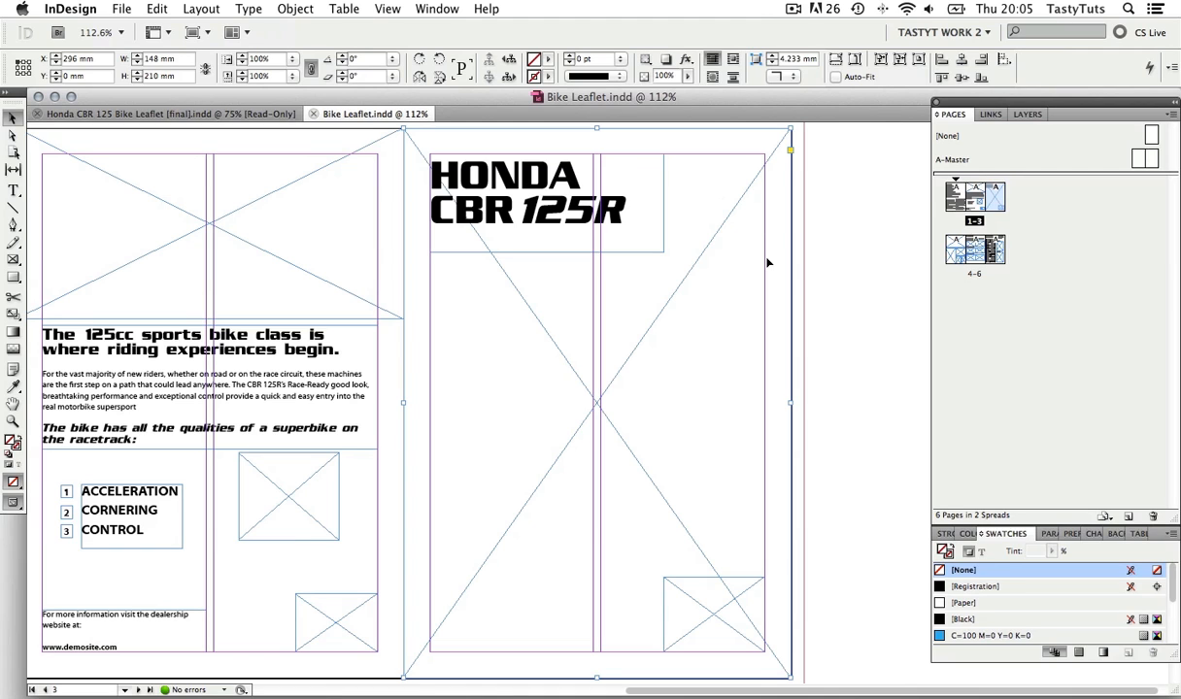
pyautogui.press('super+d')
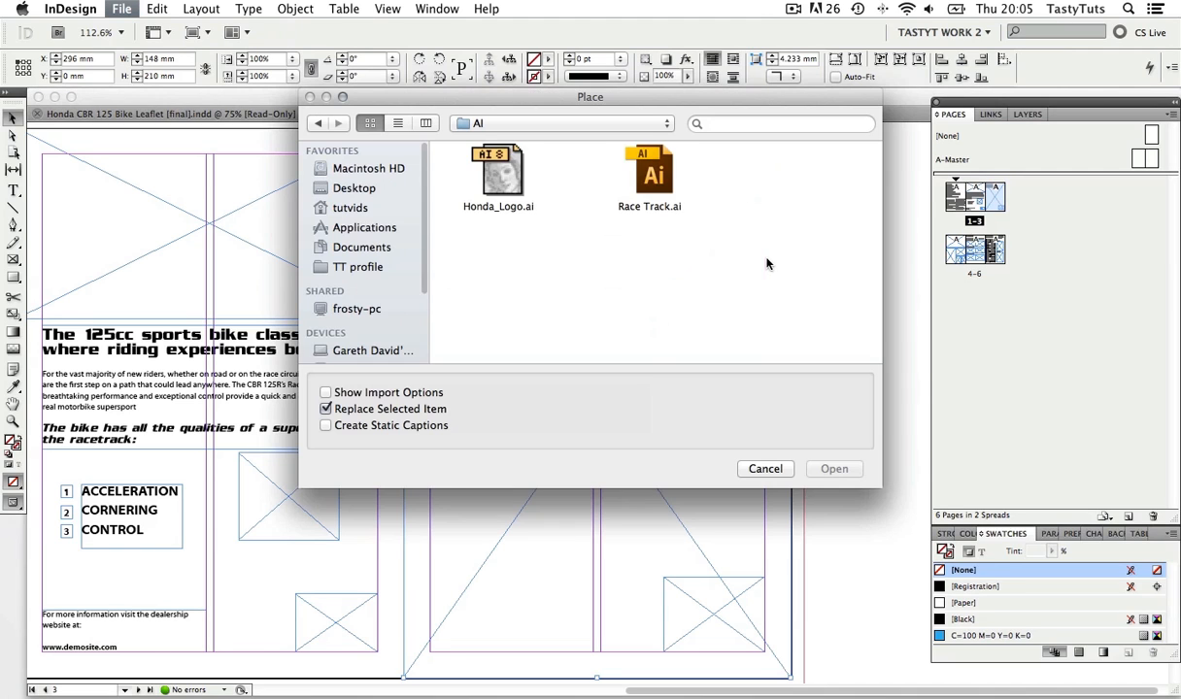
pyautogui.click(374, 190)
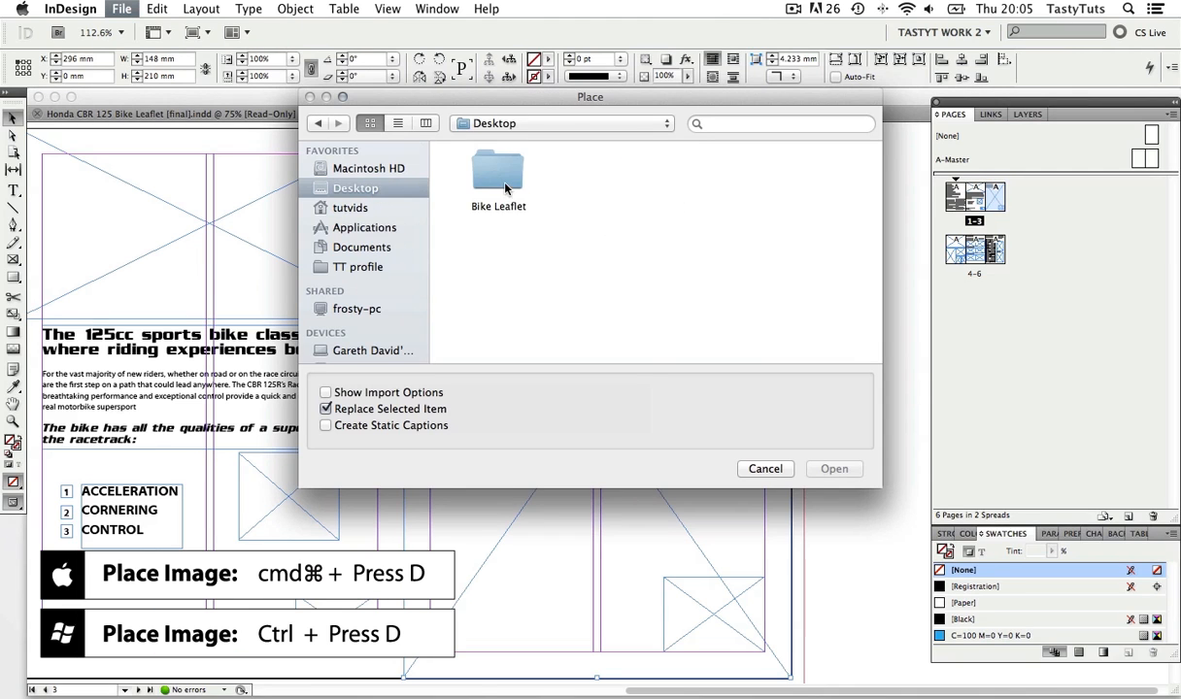
pyautogui.doubleClick(482, 178)
pyautogui.doubleClick(658, 182)
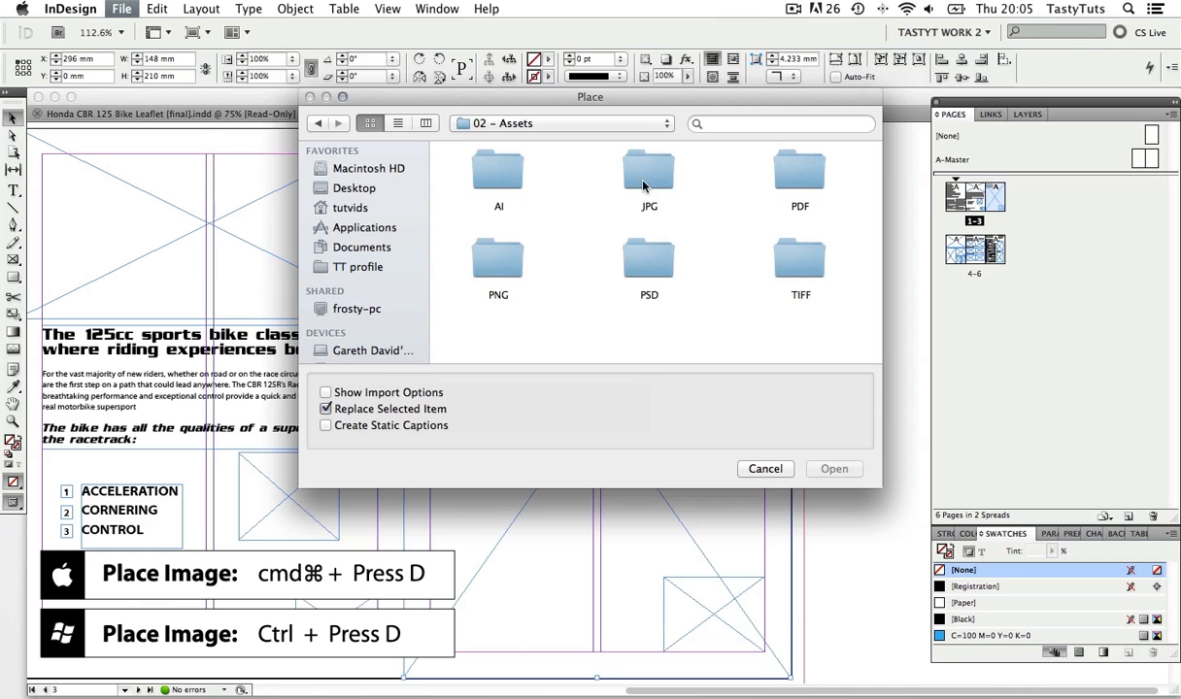
pyautogui.doubleClick(648, 178)
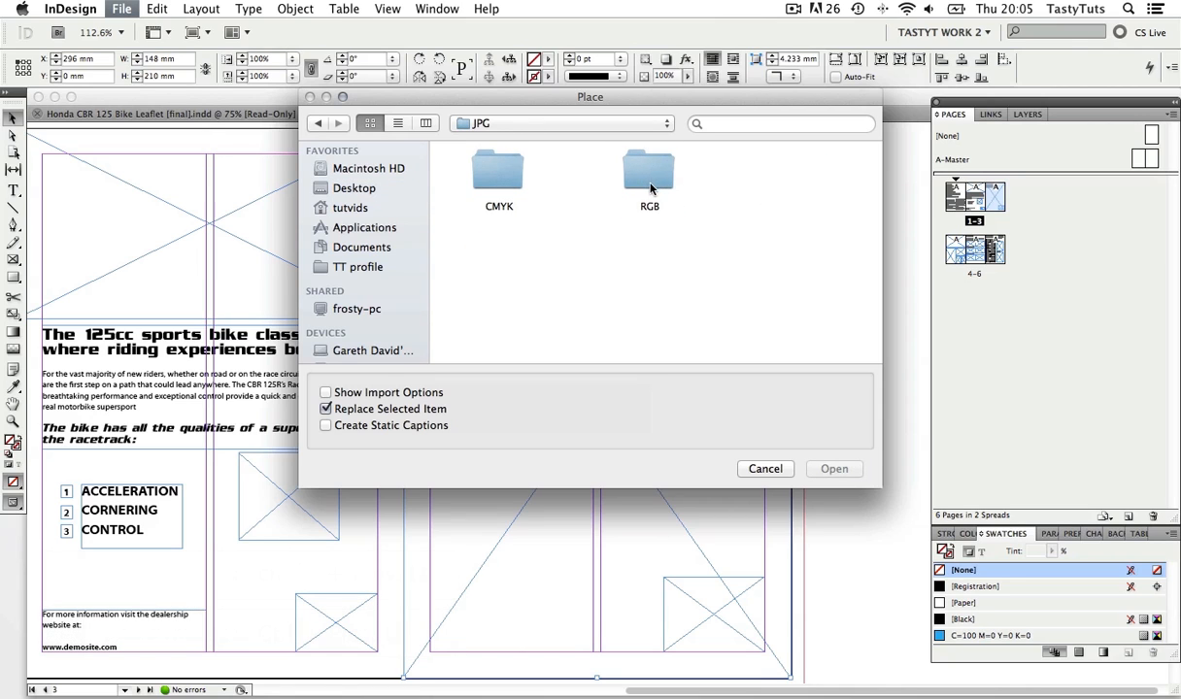
pyautogui.doubleClick(497, 175)
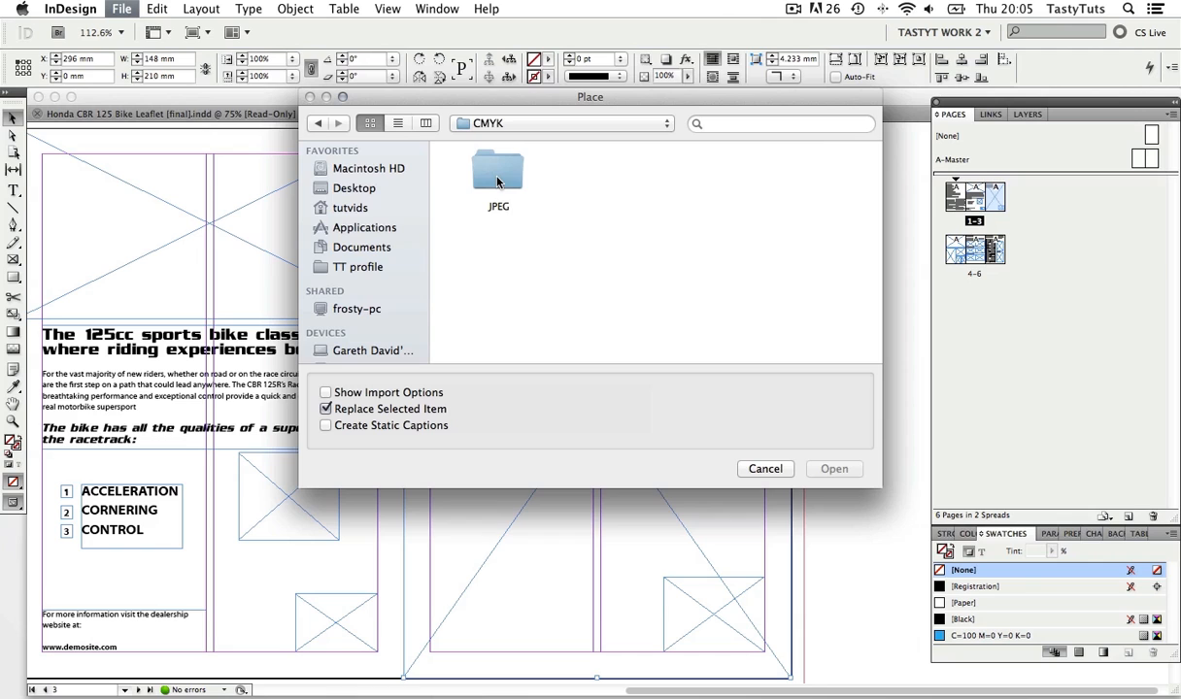
pyautogui.doubleClick(497, 179)
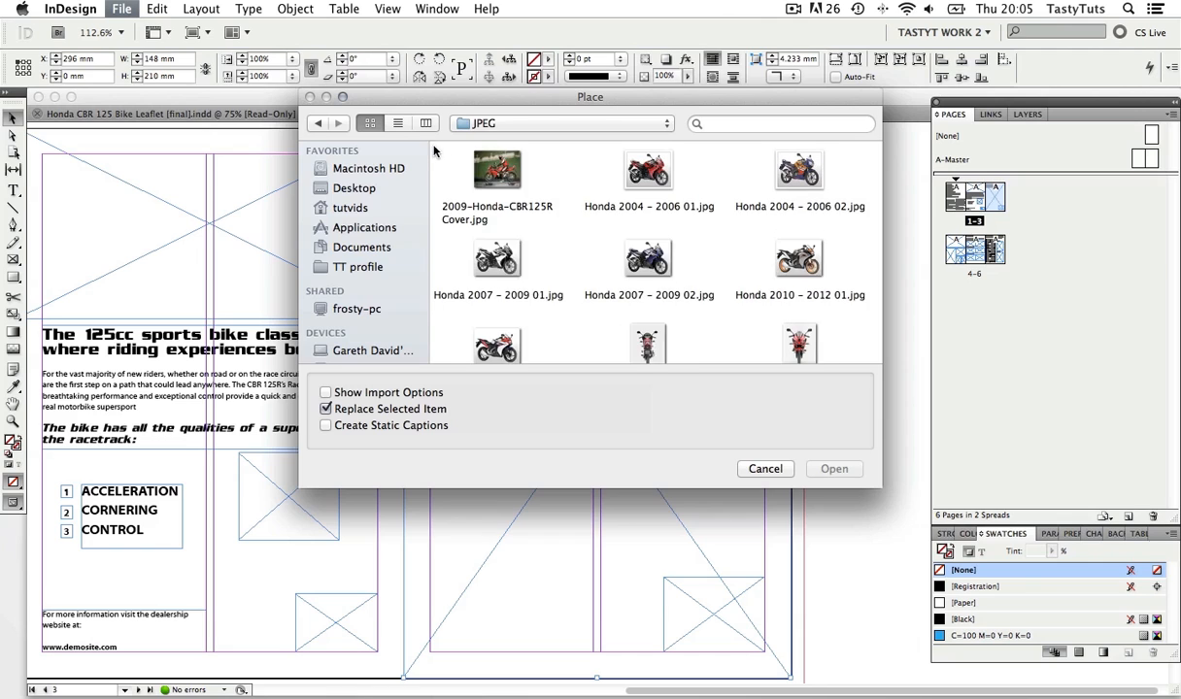
pyautogui.click(497, 170)
pyautogui.click(835, 469)
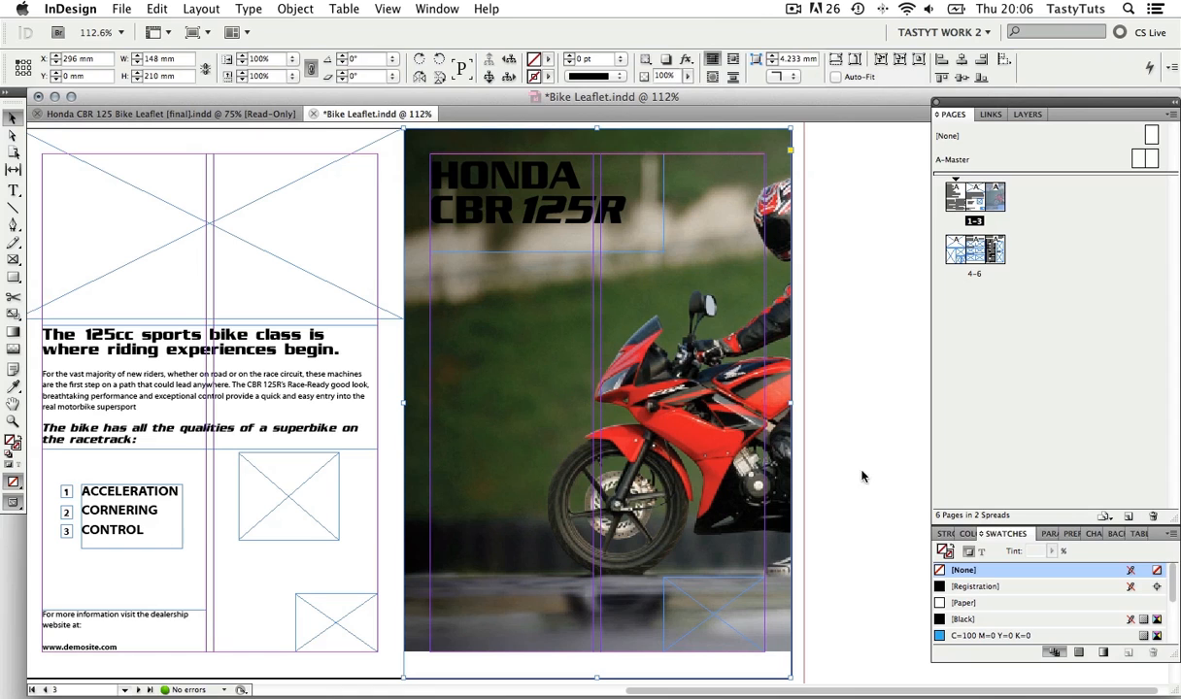
# Step: Select the cover frame and its image content in turn, hide the panels to examine the uncropped image's extent, then show them and deselect
pyautogui.moveTo(792, 677)
pyautogui.mouseDown()
pyautogui.moveTo(712, 457)
pyautogui.moveTo(709, 534)
pyautogui.moveTo(621, 408)
pyautogui.moveTo(757, 365)
pyautogui.moveTo(789, 382)
pyautogui.moveTo(762, 299)
pyautogui.moveTo(747, 420)
pyautogui.moveTo(758, 583)
pyautogui.moveTo(790, 677)
pyautogui.mouseUp()
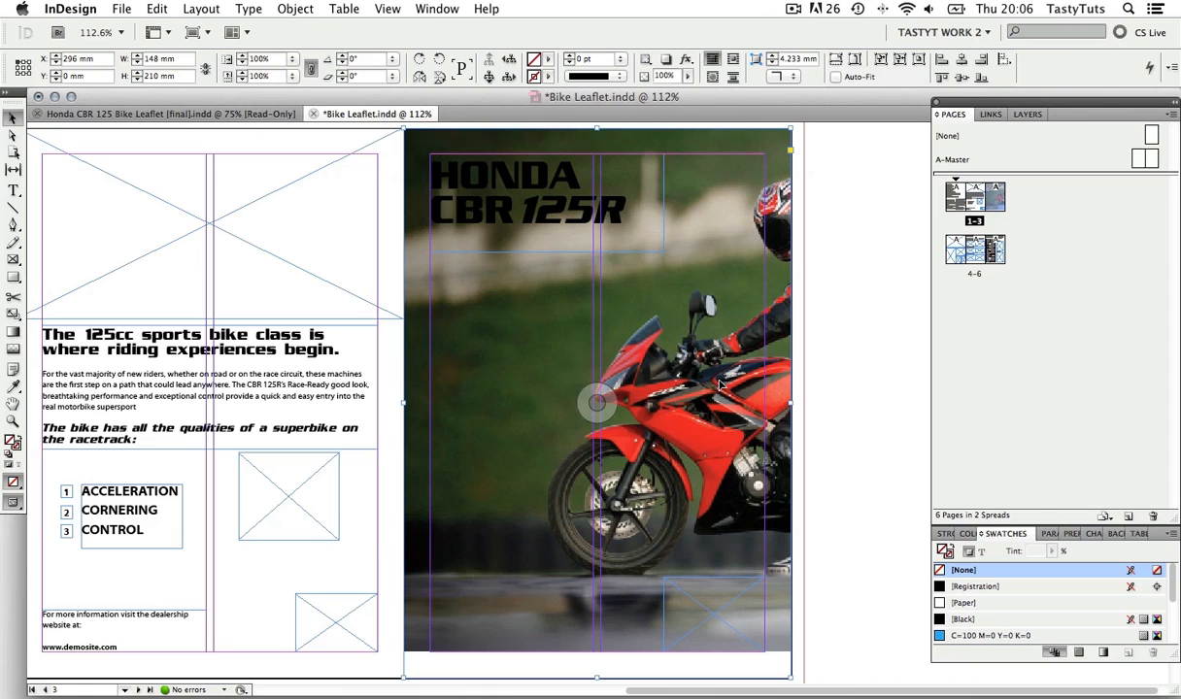
pyautogui.click(854, 361)
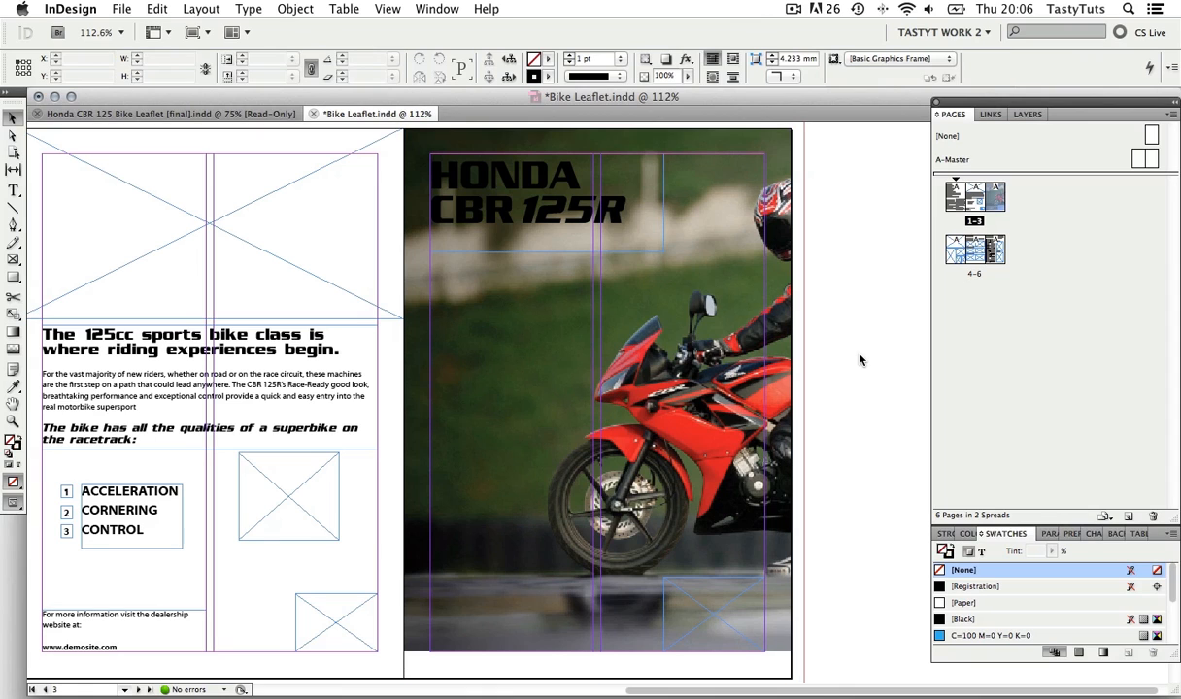
pyautogui.click(740, 353)
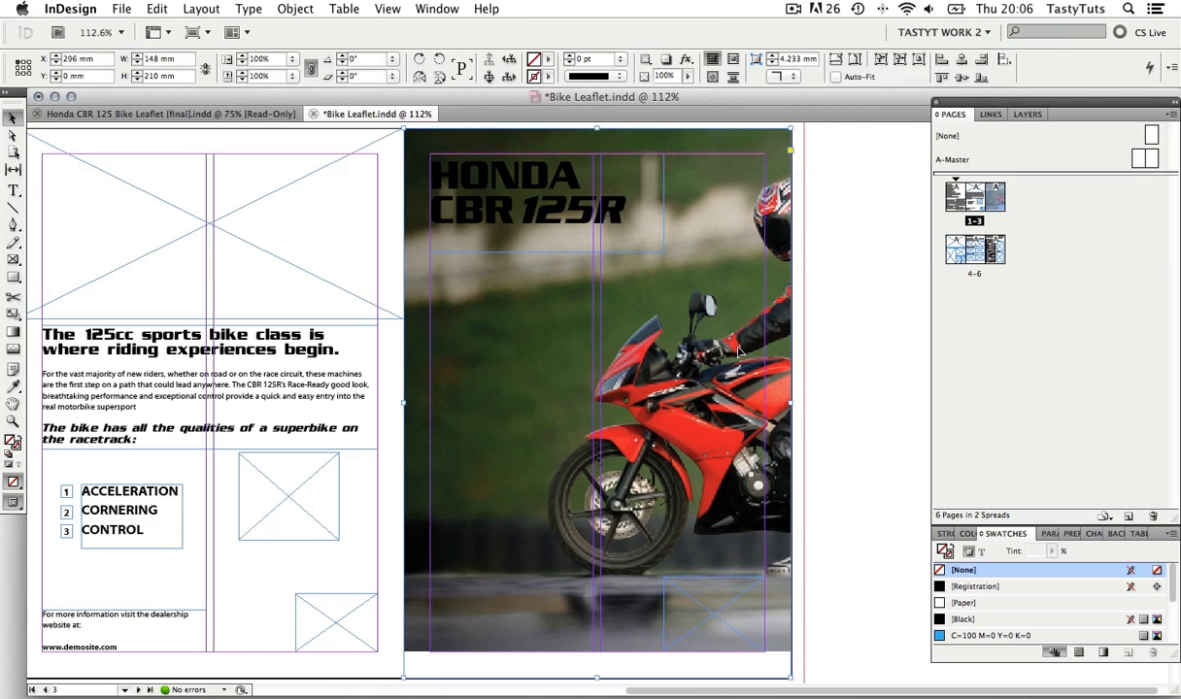
pyautogui.doubleClick(739, 350)
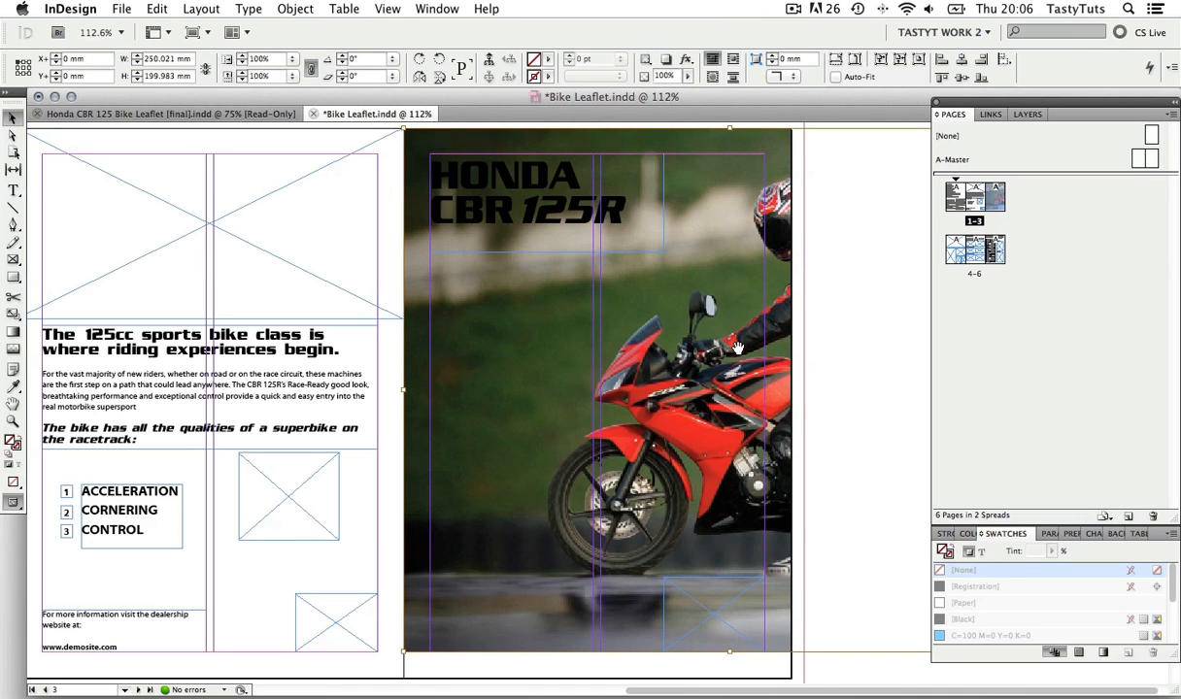
pyautogui.hscroll(1, 758, 349)
pyautogui.scroll(2, 757, 350)
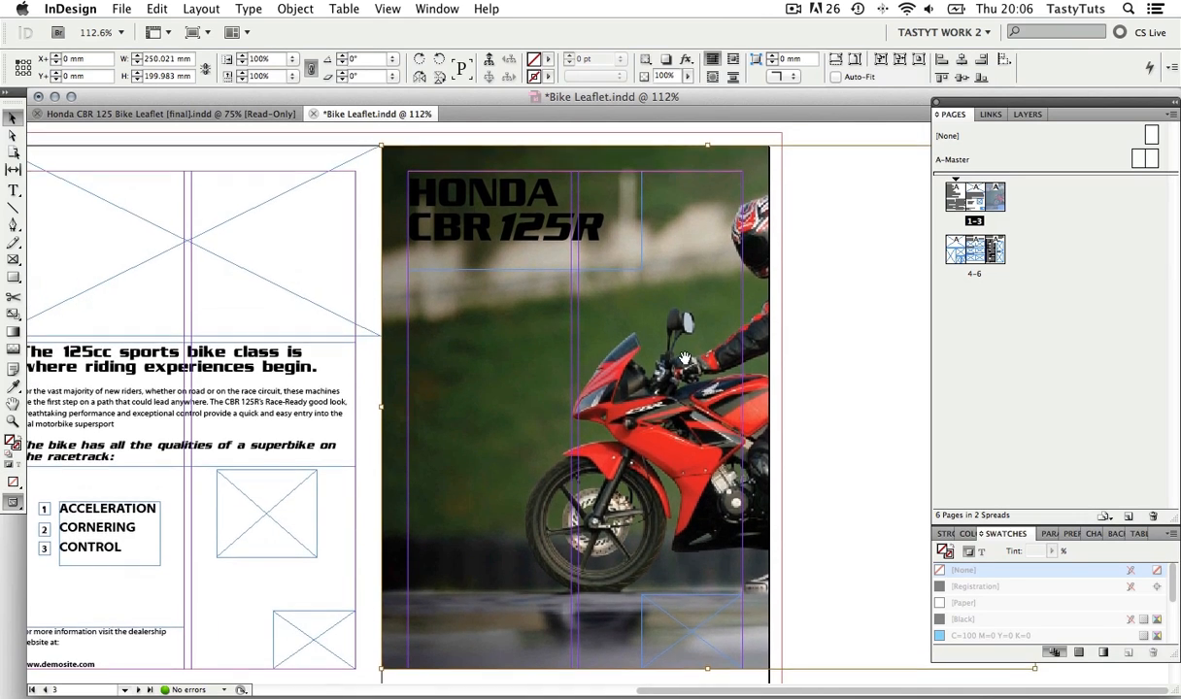
pyautogui.press('Tab')
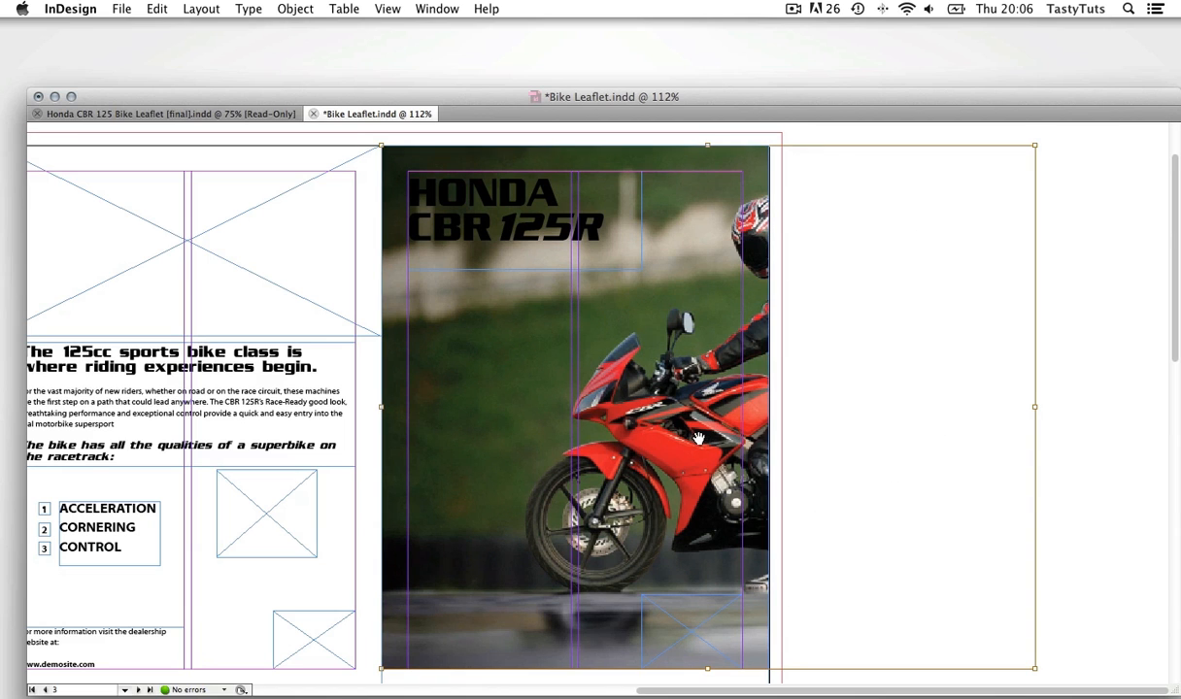
pyautogui.press('Tab')
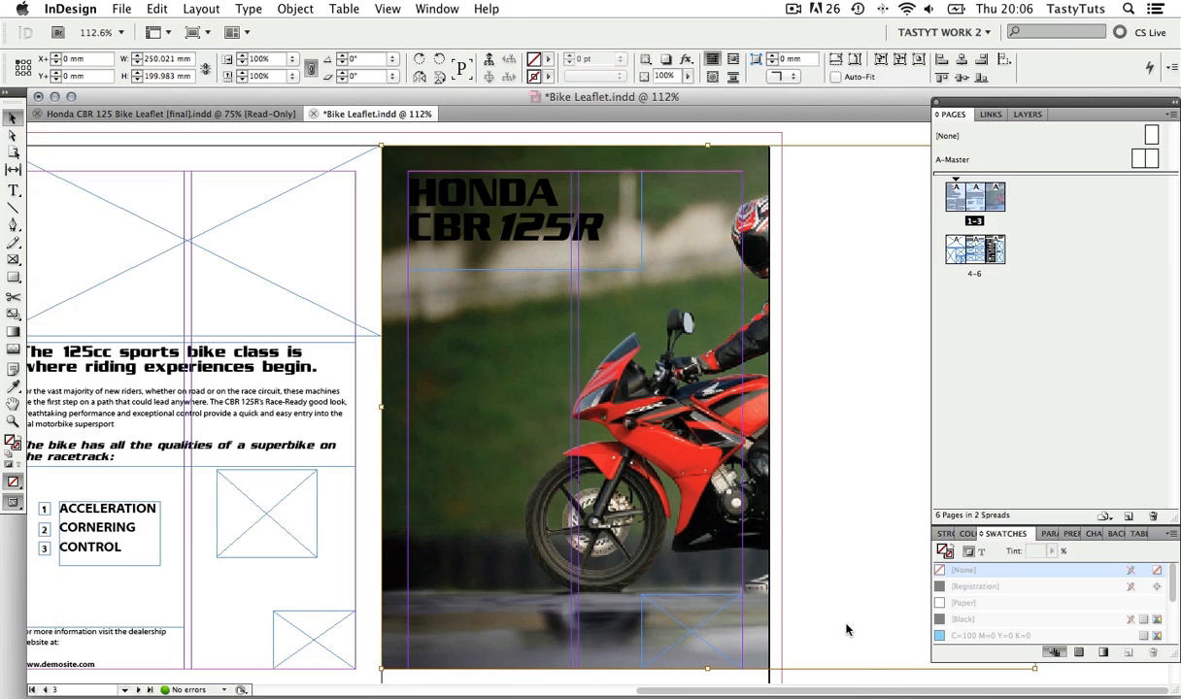
pyautogui.click(827, 649)
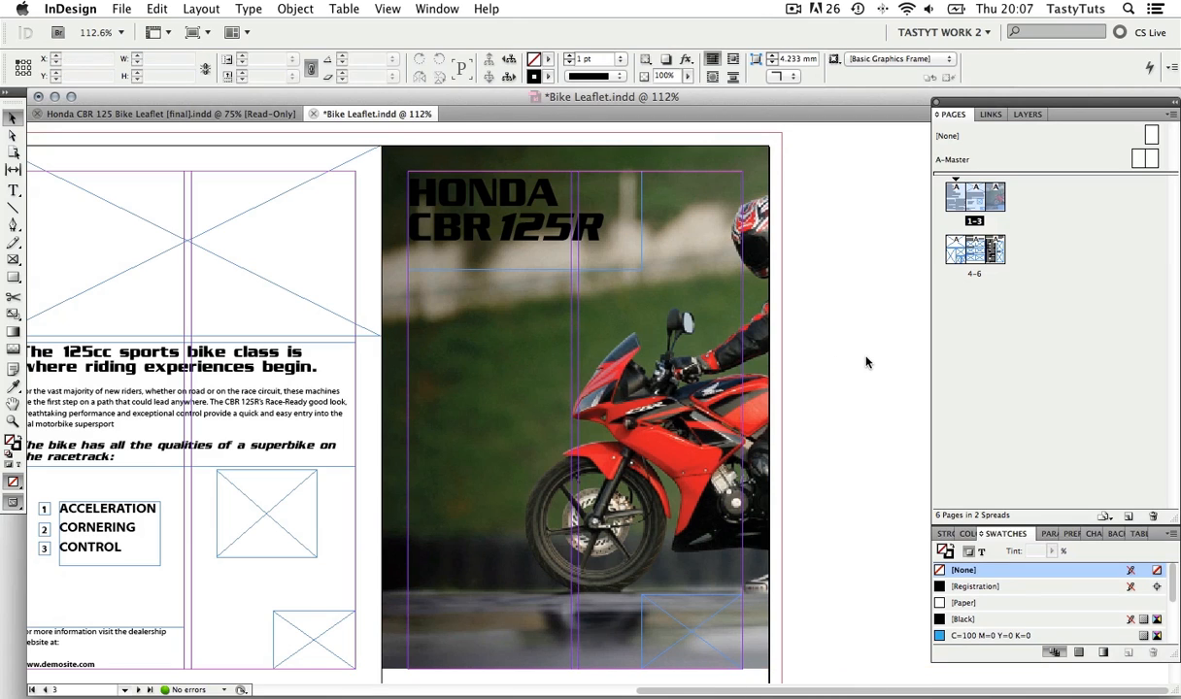
# Step: With the panels hidden, reposition the cover image inside its frame using Direct Selection, ending about X -70 mm, Y -1 mm, and restore the panels
pyautogui.click(12, 139)
pyautogui.press('a')
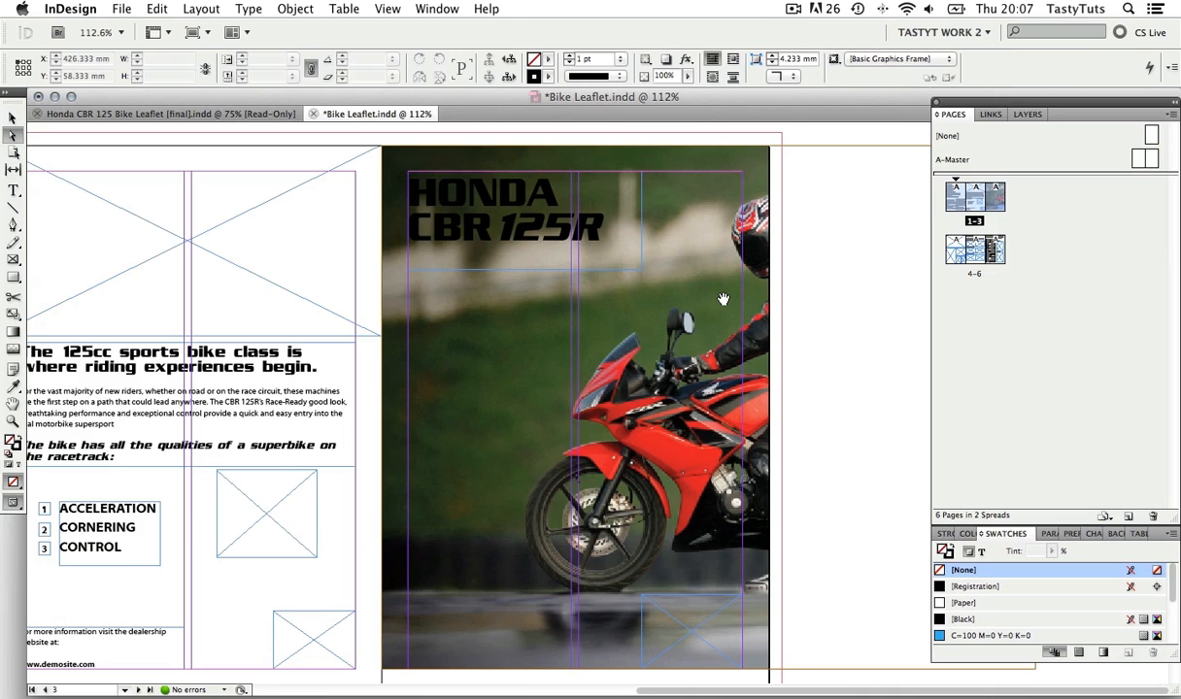
pyautogui.press('Tab')
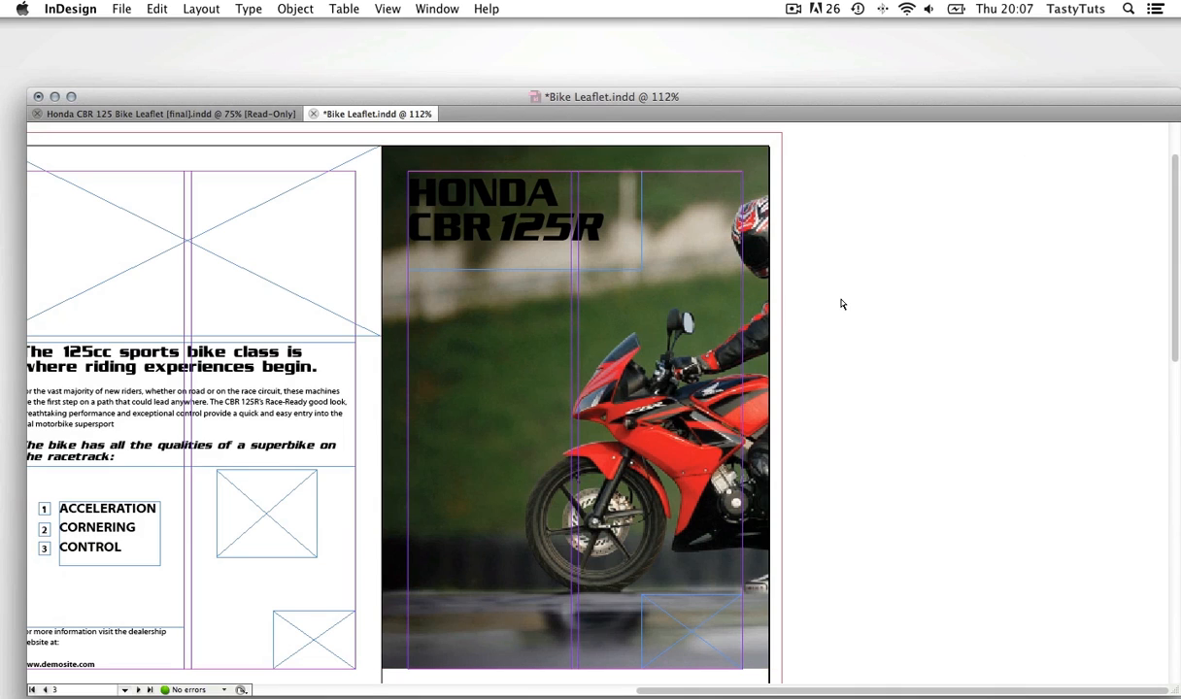
pyautogui.click(730, 293)
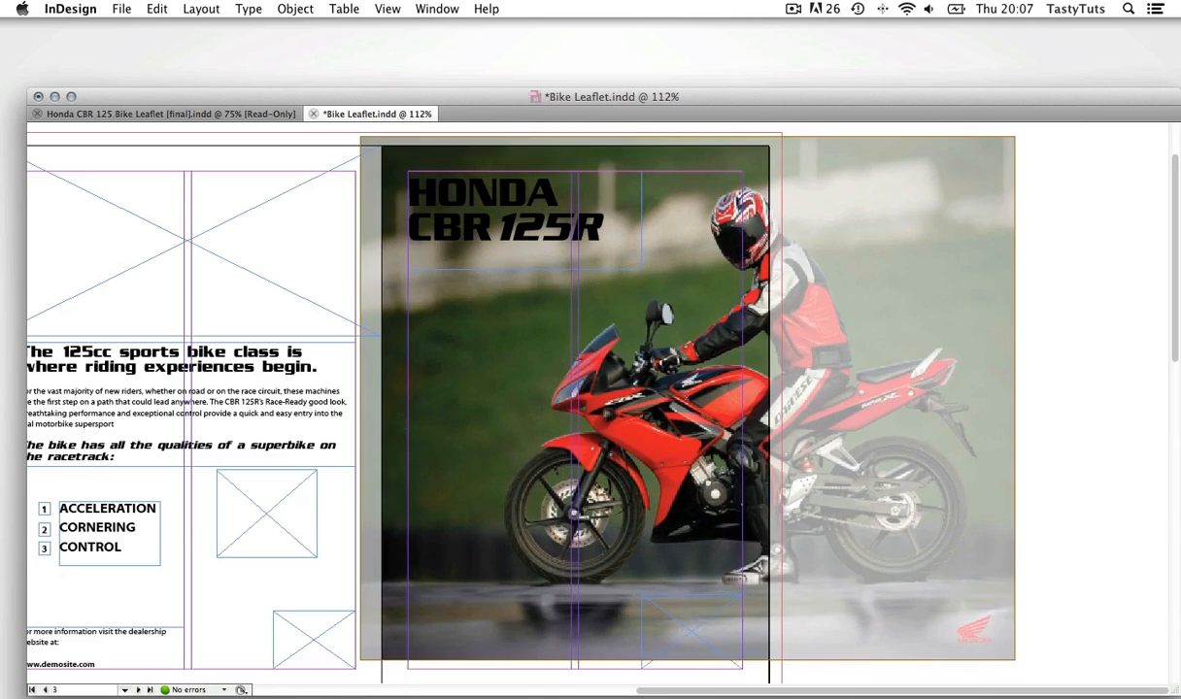
pyautogui.moveTo(689, 403); pyautogui.dragTo(656, 422)
pyautogui.moveTo(634, 356); pyautogui.dragTo(527, 311)
pyautogui.moveTo(611, 301); pyautogui.dragTo(660, 336)
pyautogui.moveTo(636, 381); pyautogui.dragTo(643, 349)
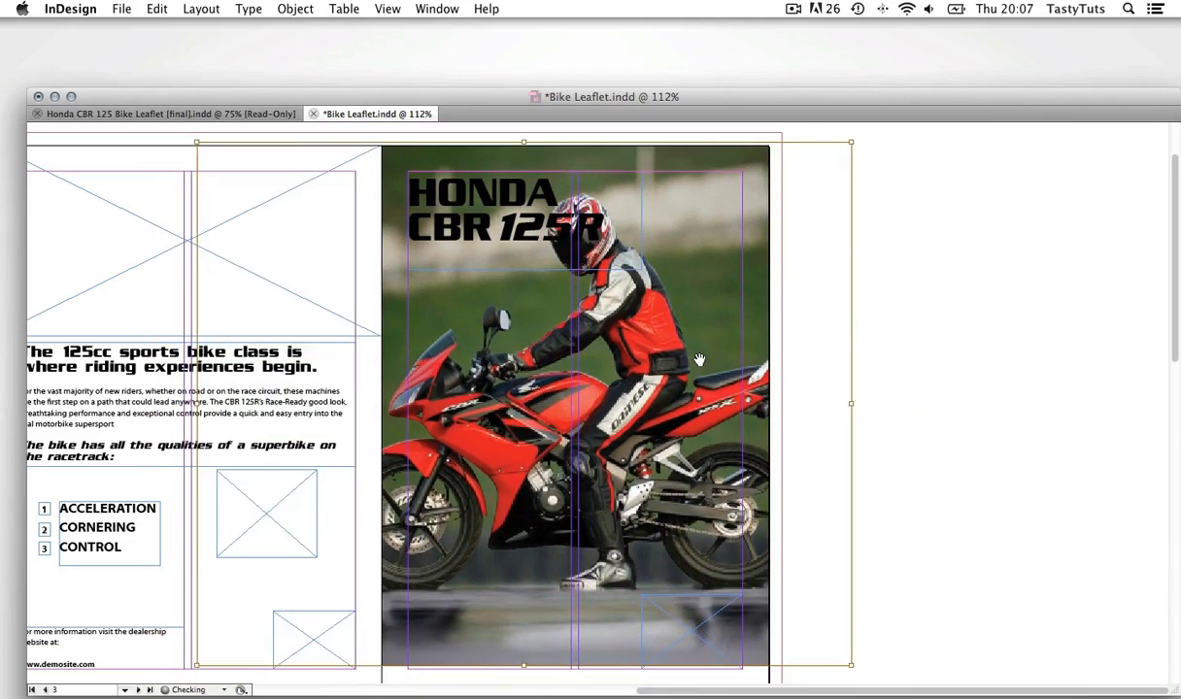
pyautogui.press('Tab')
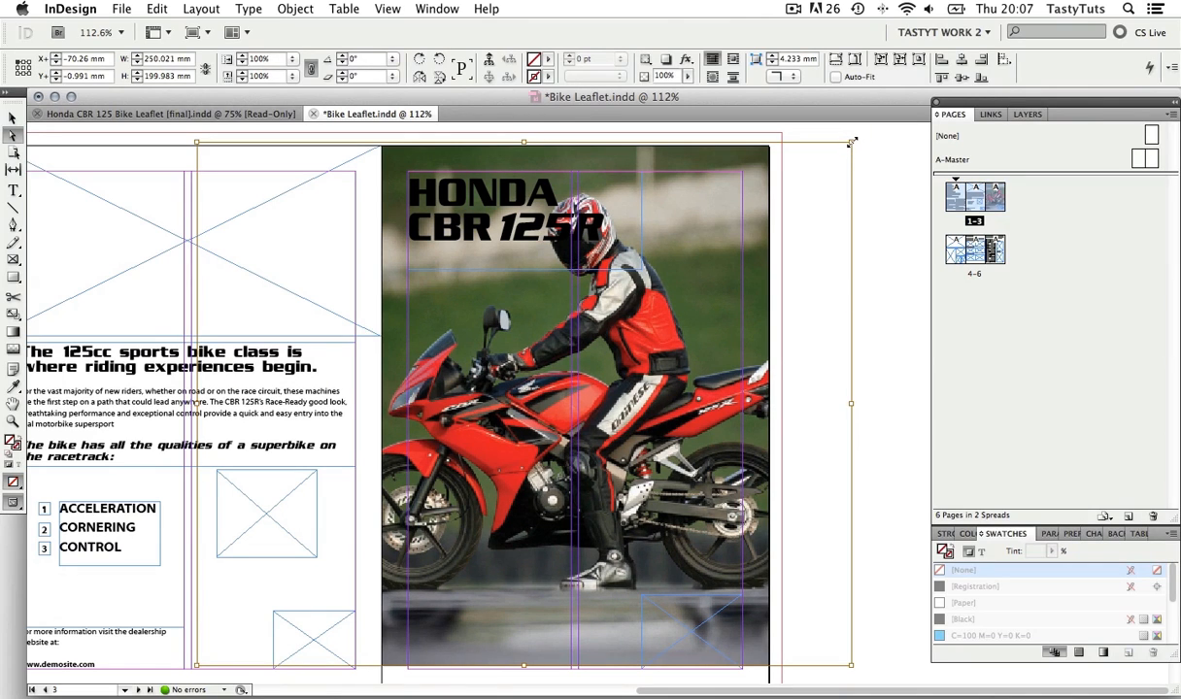
# Step: Try shrinking the cover image inside its frame to about 62% and repositioning it, then undo the scaling and recent moves
pyautogui.moveTo(852, 142); pyautogui.dragTo(711, 232)
pyautogui.press('super+z')
pyautogui.press('s')
pyautogui.moveTo(851, 142); pyautogui.dragTo(607, 340)
pyautogui.moveTo(513, 372); pyautogui.dragTo(670, 317)
pyautogui.press('super+z')
pyautogui.press('super+z')
pyautogui.press('super+z')
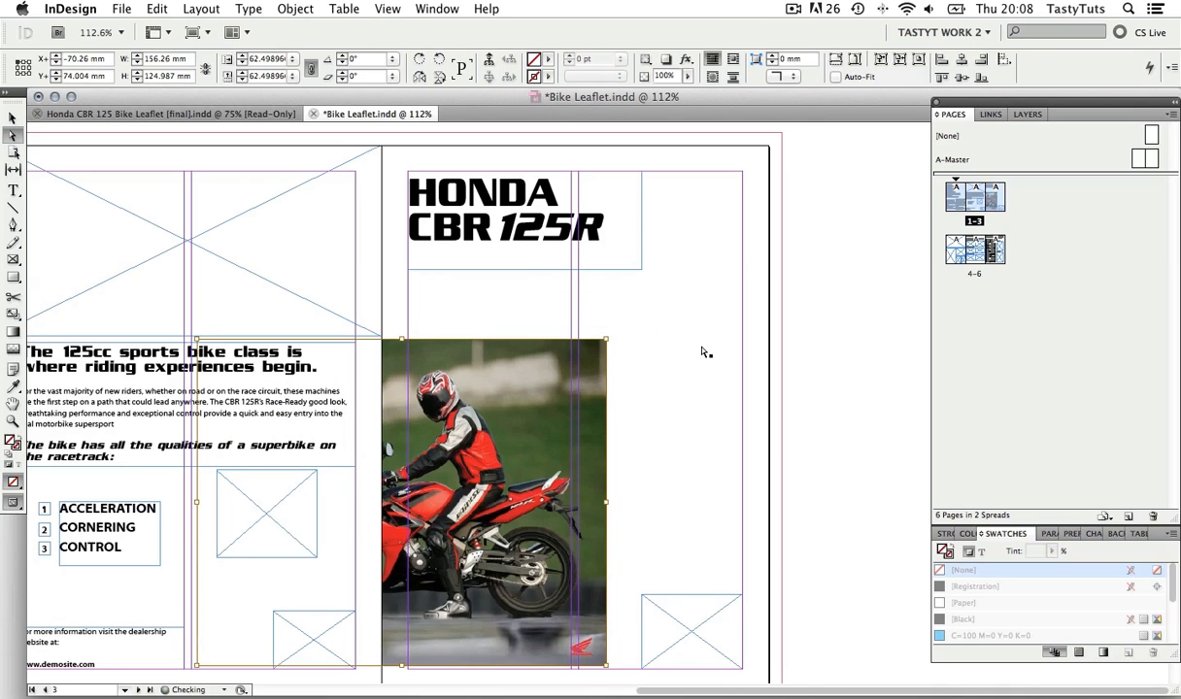
pyautogui.press('super+z')
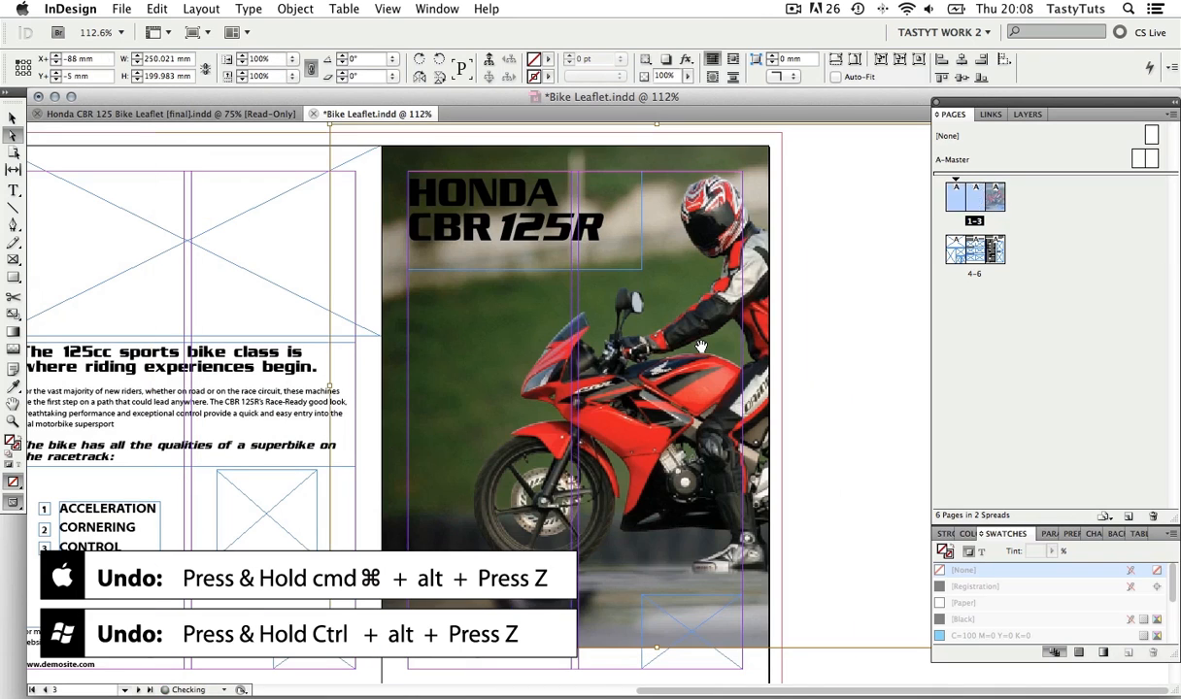
# Step: Fit the cover image proportionally to its frame, then shift the content slightly and enlarge it to about 150 × 120 mm
pyautogui.click(851, 660)
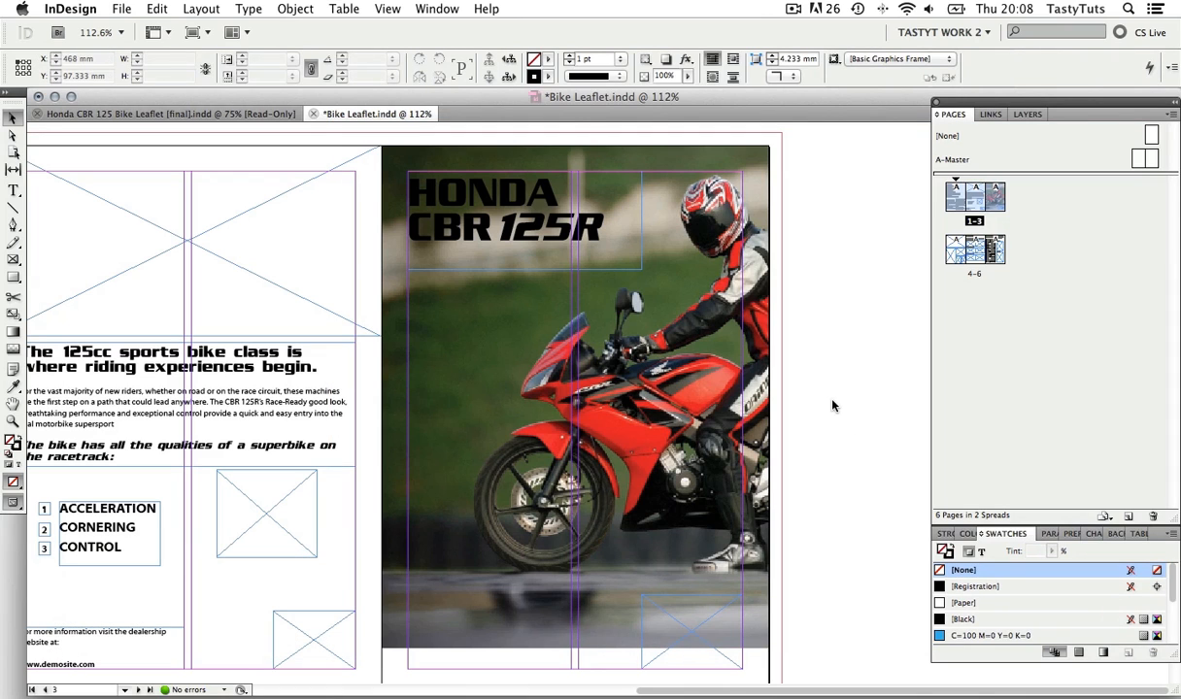
pyautogui.click(738, 350)
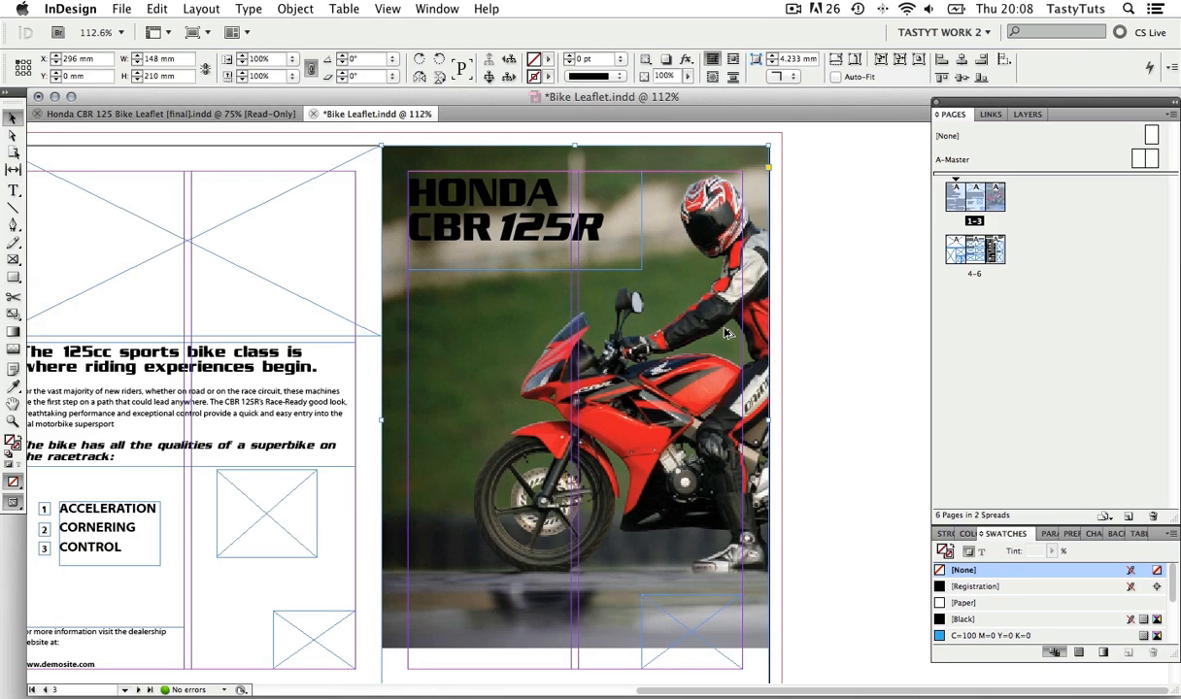
pyautogui.press('alt+shift+super+e')
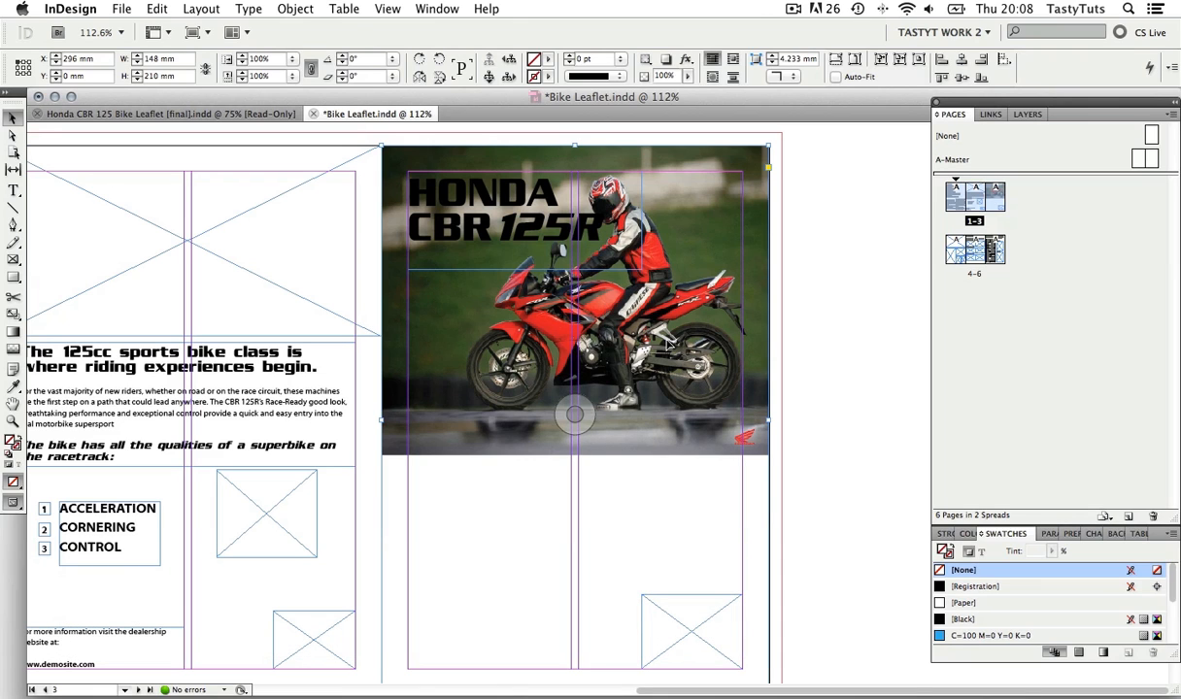
pyautogui.doubleClick(668, 342)
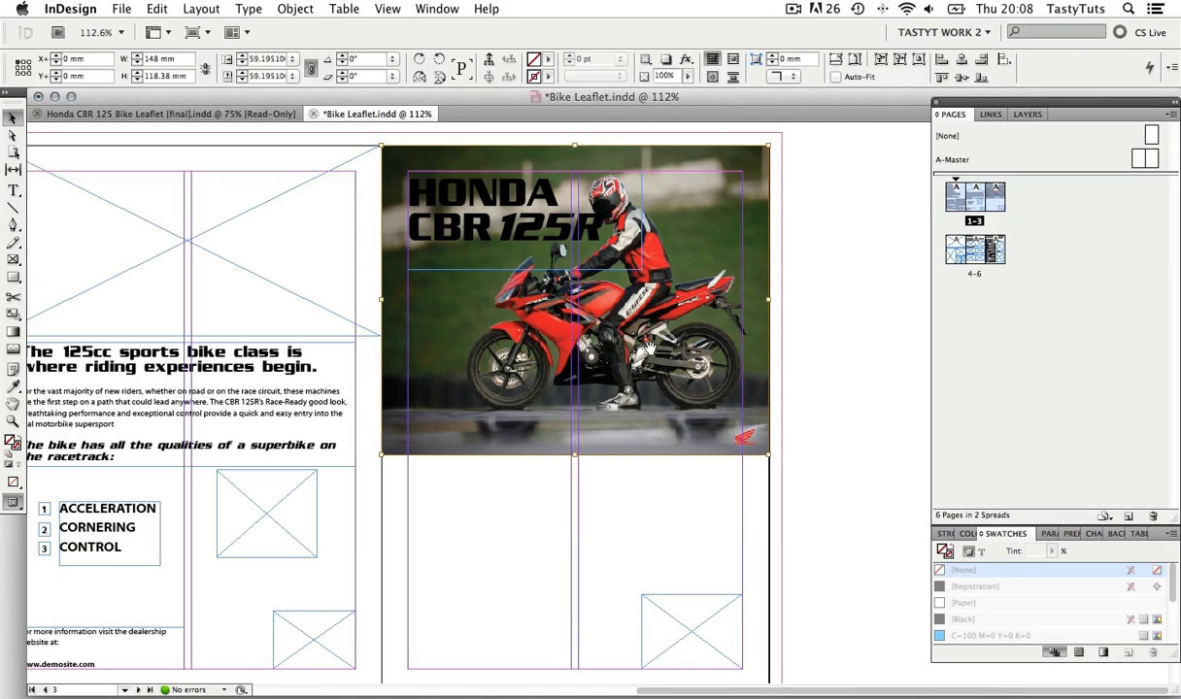
pyautogui.moveTo(639, 349); pyautogui.dragTo(770, 515)
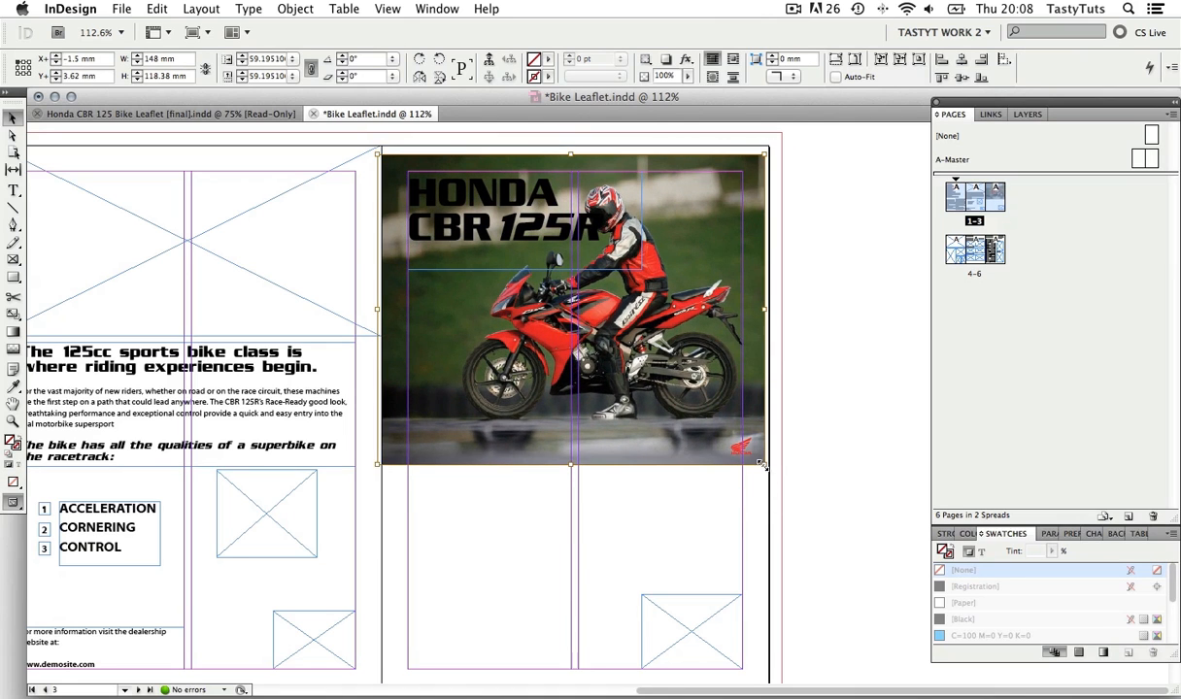
pyautogui.moveTo(762, 466); pyautogui.dragTo(767, 478)
# Step: Following the Acrobat sketch, enlarge the cover image to about 288 × 232 mm and position the rider and bike's front half to fill the frame
pyautogui.press('super+Tab')
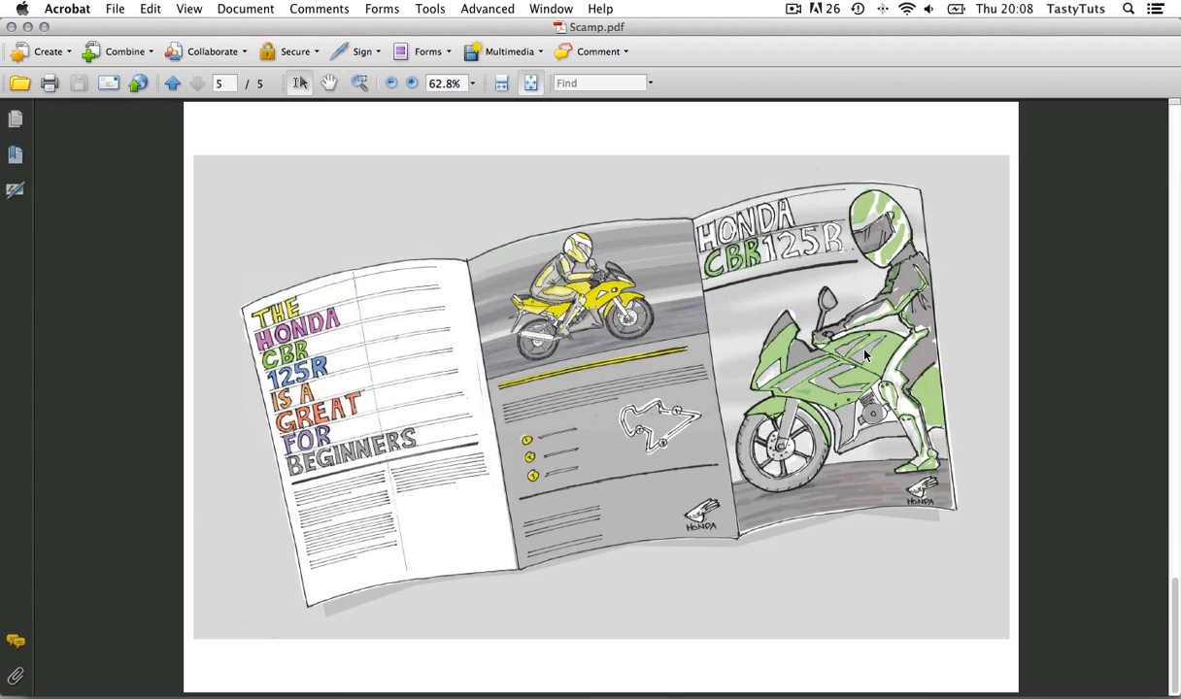
pyautogui.press('super+Tab')
pyautogui.press('z')
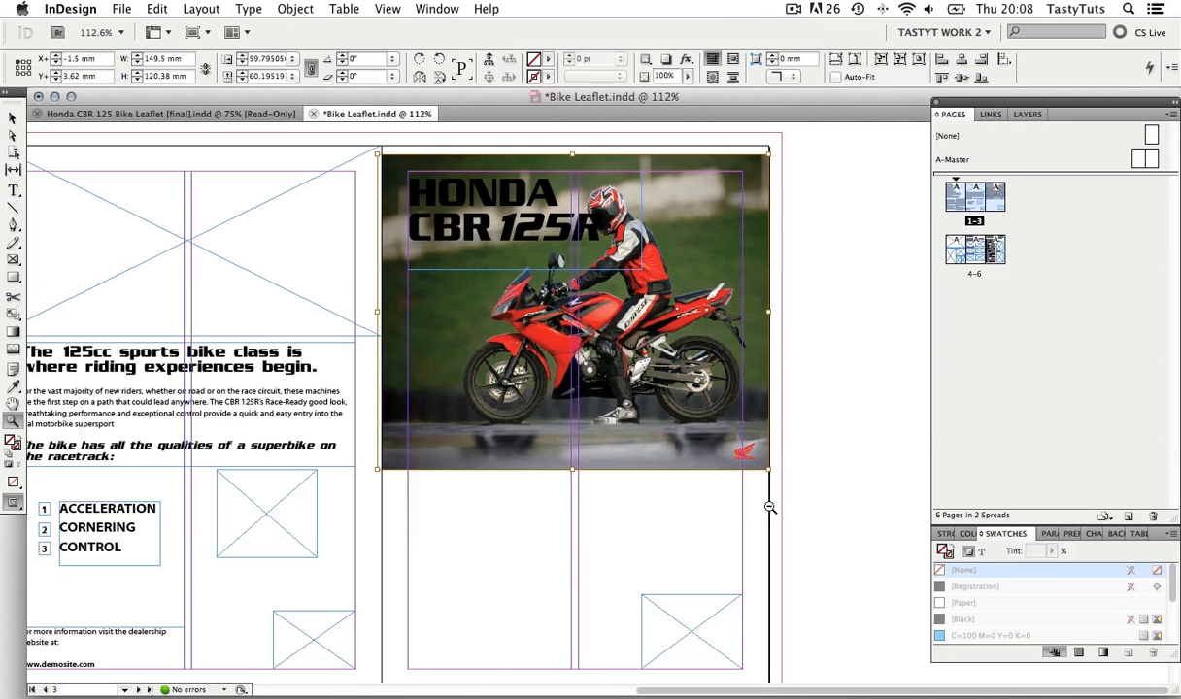
pyautogui.keyDown('alt'); pyautogui.click(771, 506); pyautogui.keyUp('alt')
pyautogui.moveTo(838, 347); pyautogui.dragTo(1023, 675)
pyautogui.press('v')
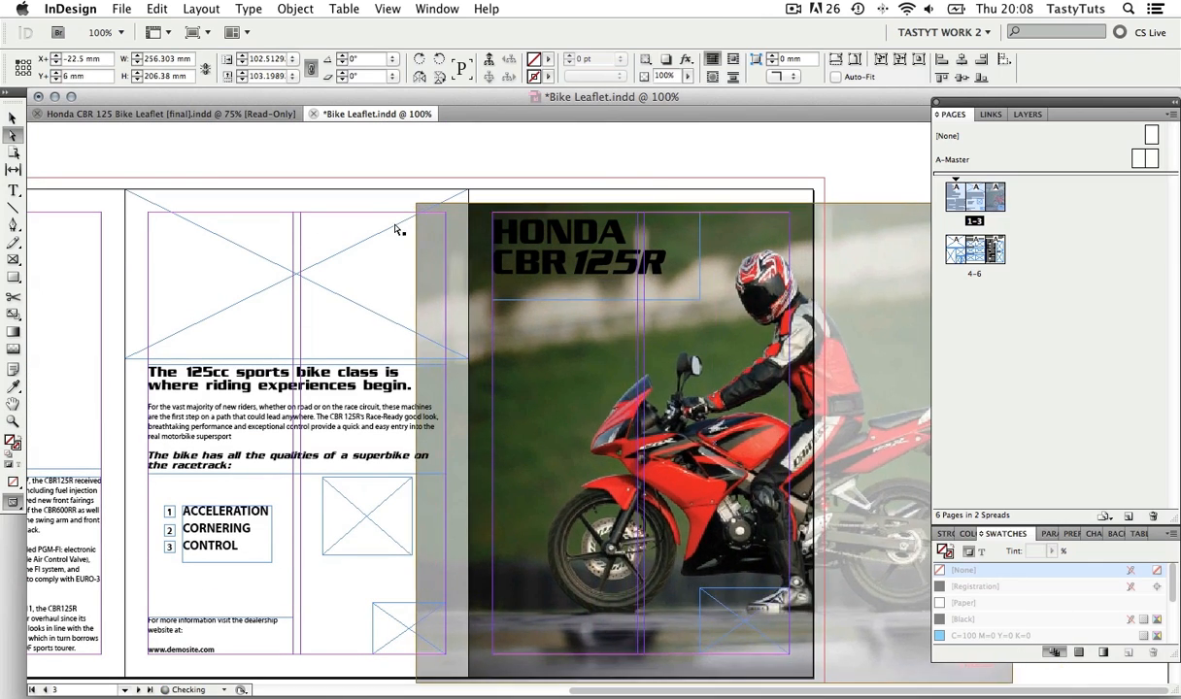
pyautogui.moveTo(425, 199); pyautogui.dragTo(333, 129)
pyautogui.moveTo(462, 254); pyautogui.dragTo(487, 306)
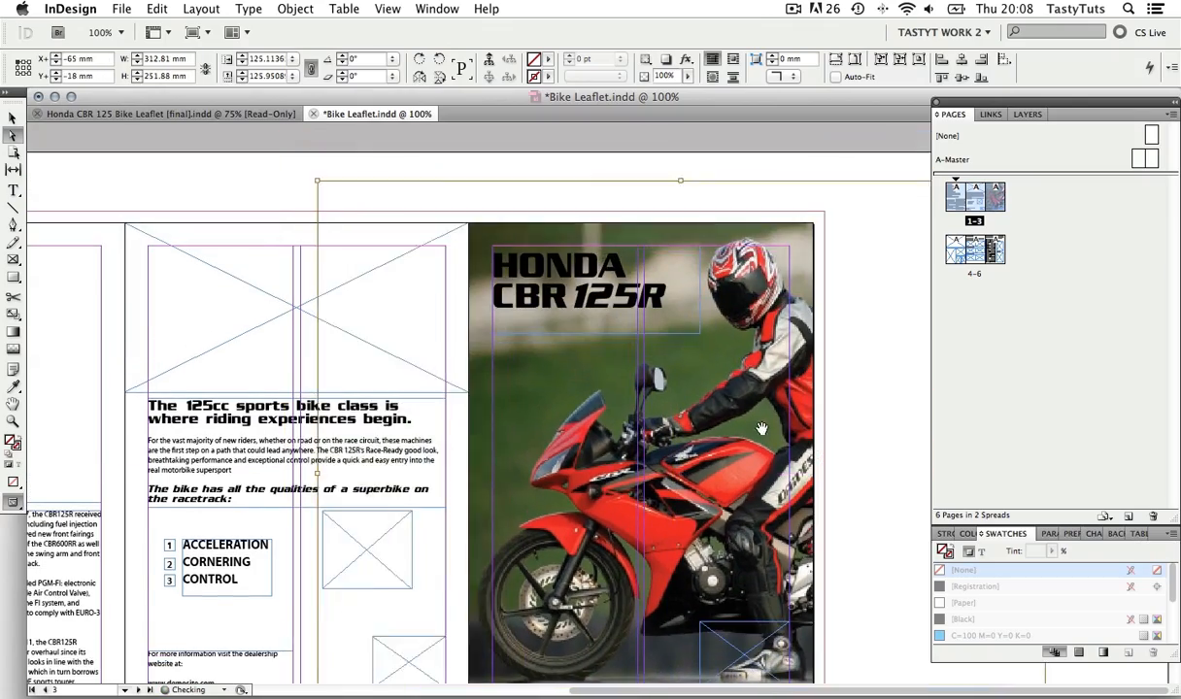
pyautogui.scroll(-5, 487, 305)
pyautogui.moveTo(308, 583); pyautogui.dragTo(453, 548)
pyautogui.moveTo(453, 548); pyautogui.dragTo(450, 553)
pyautogui.scroll(4, 697, 382)
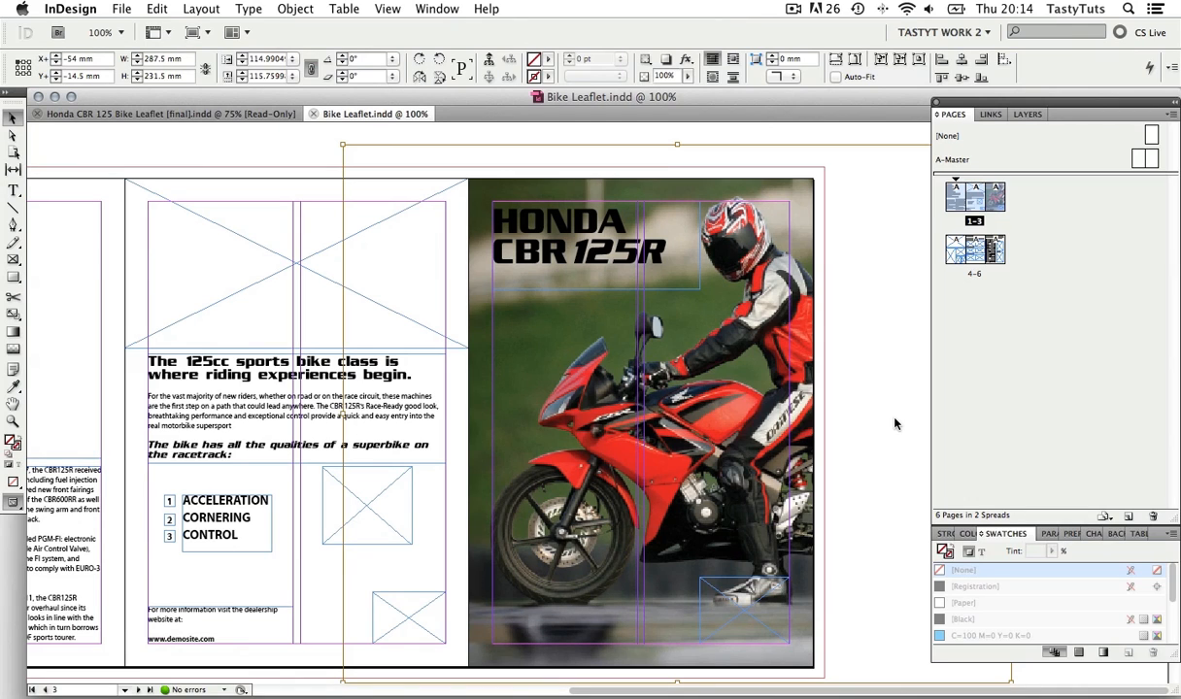
# Step: Show the list of linked files, widen it to reveal the Size column, and deselect the cover image
pyautogui.click(987, 116)
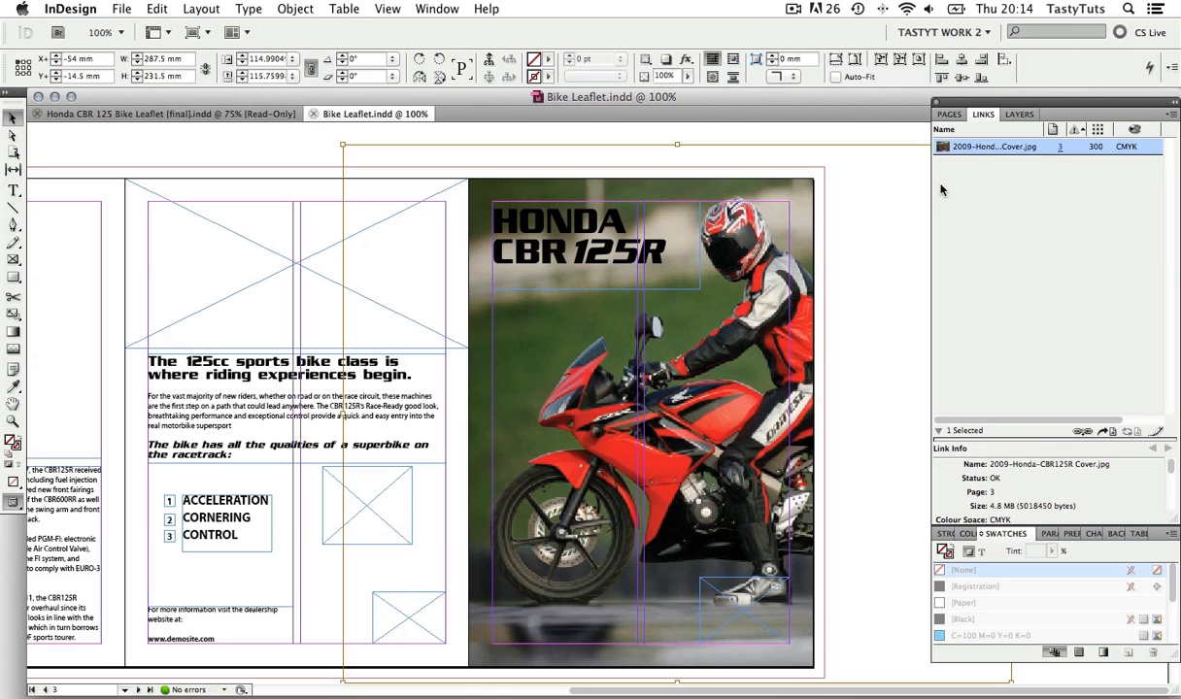
pyautogui.moveTo(930, 192); pyautogui.dragTo(871, 170)
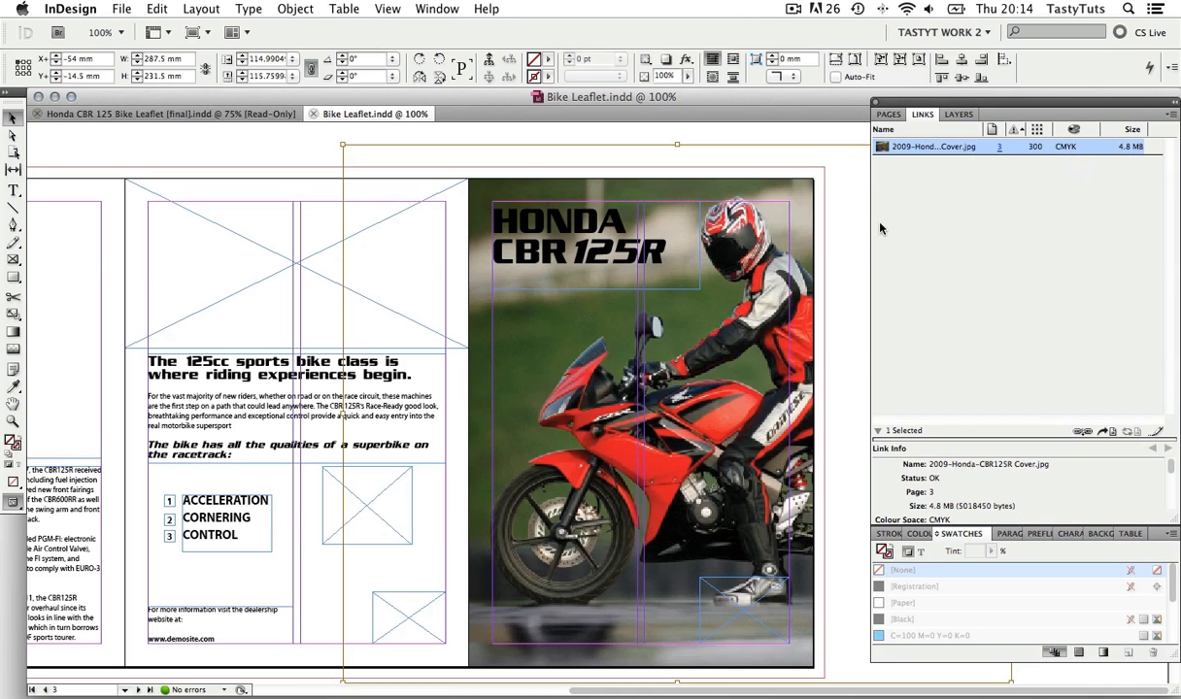
pyautogui.moveTo(872, 226); pyautogui.dragTo(889, 229)
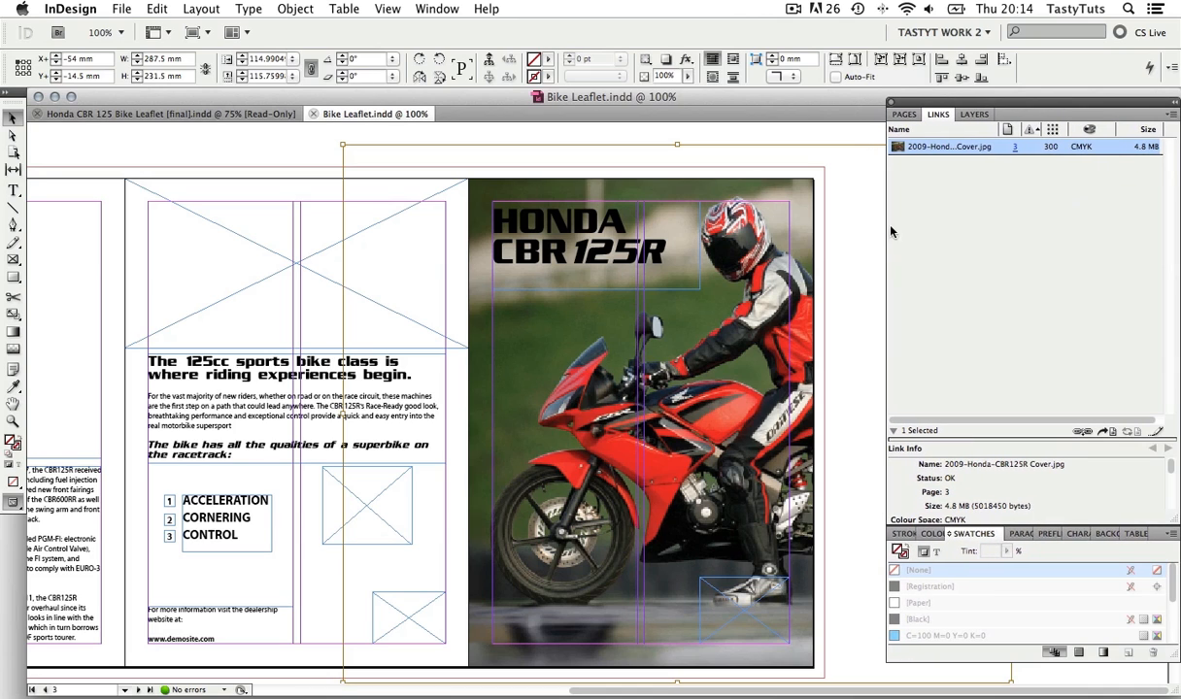
pyautogui.click(957, 190)
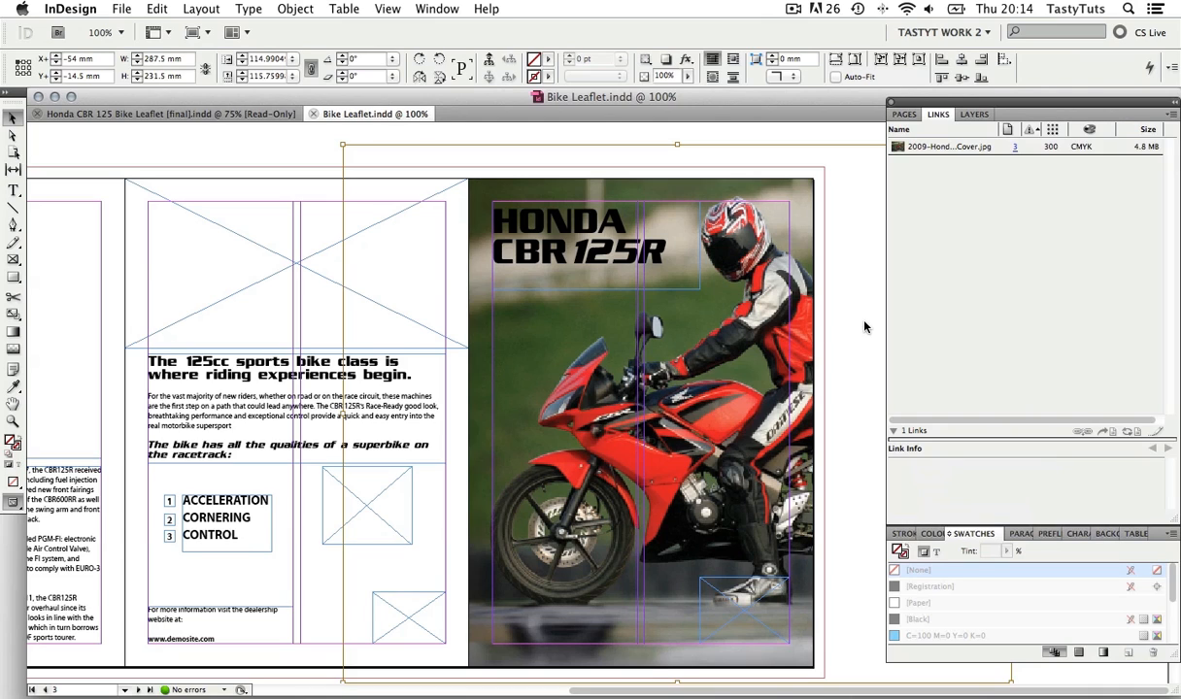
pyautogui.scroll(1, 821, 138)
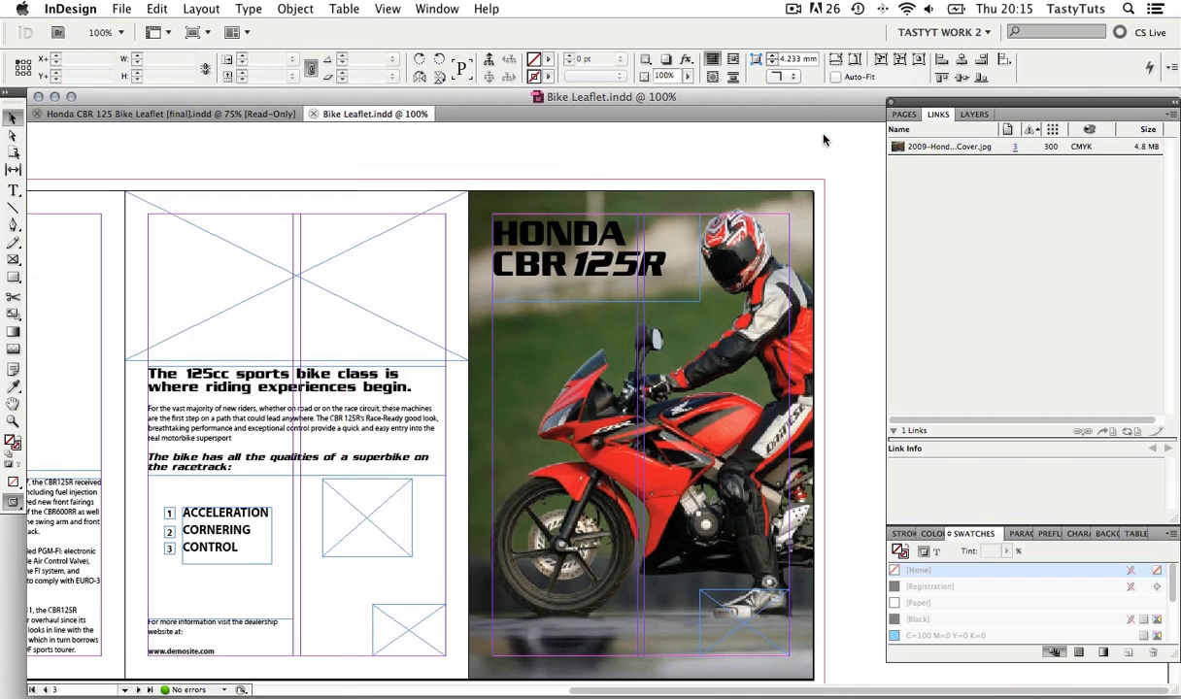
pyautogui.click(811, 153)
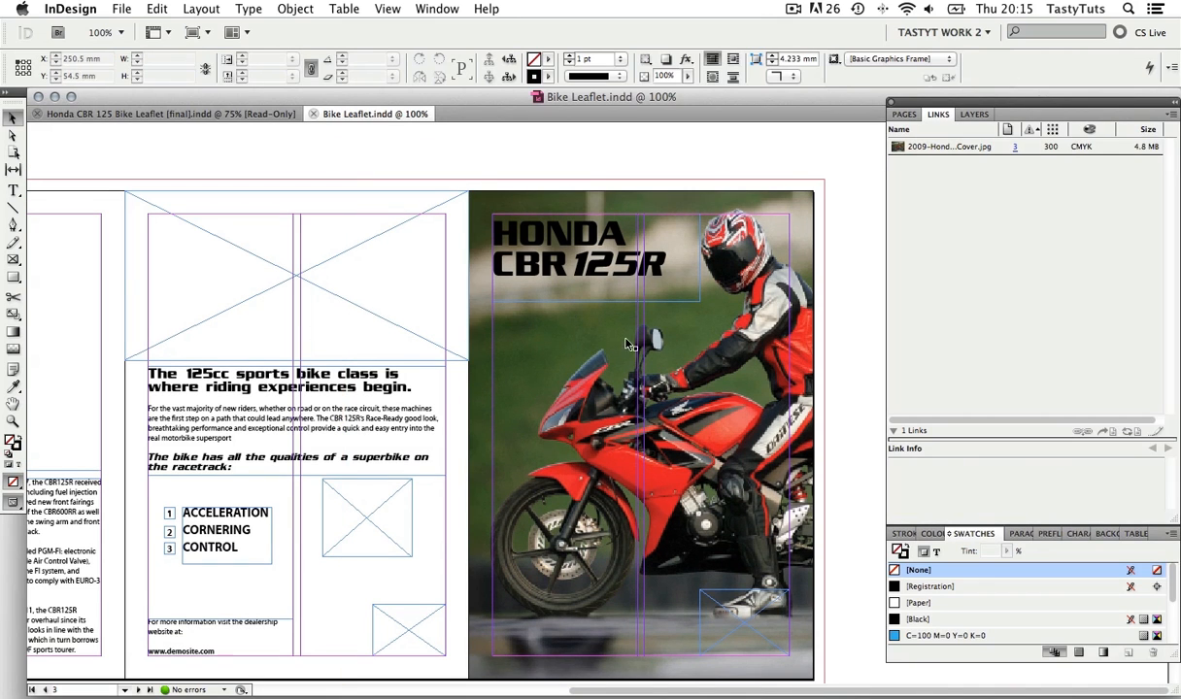
# Step: Delete the empty 148 × 73 mm image frame above the "The 125cc sports bike class" heading on the back page
pyautogui.hscroll(-5, 527, 369)
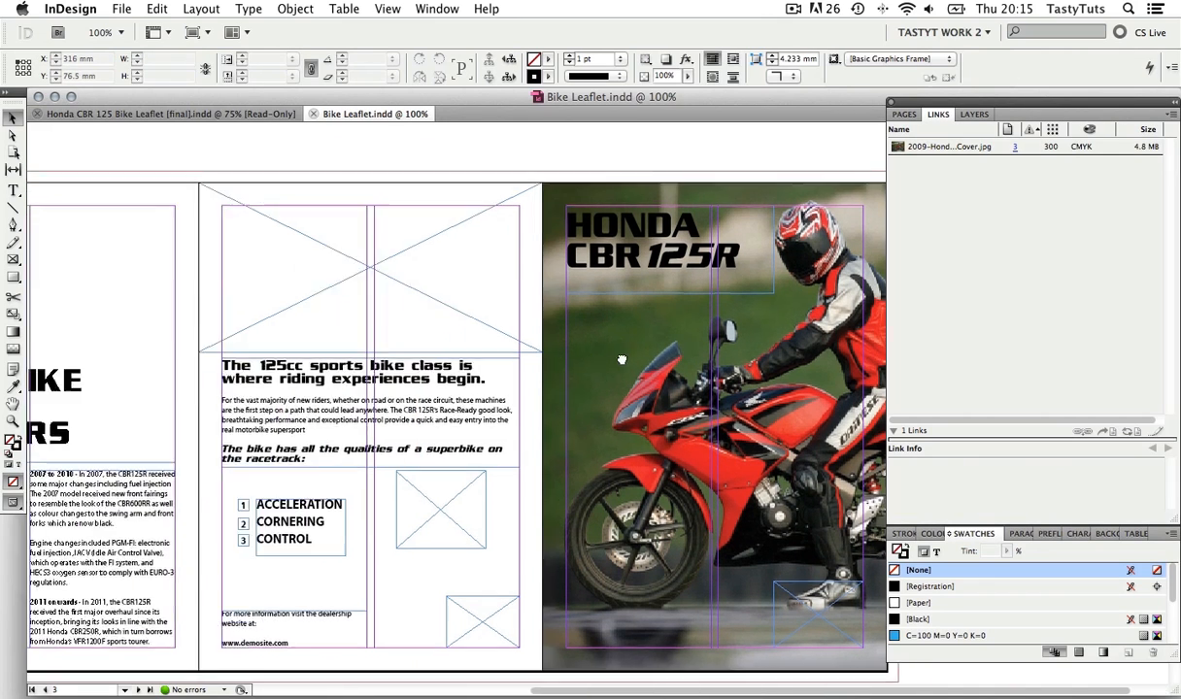
pyautogui.hscroll(-6, 523, 345)
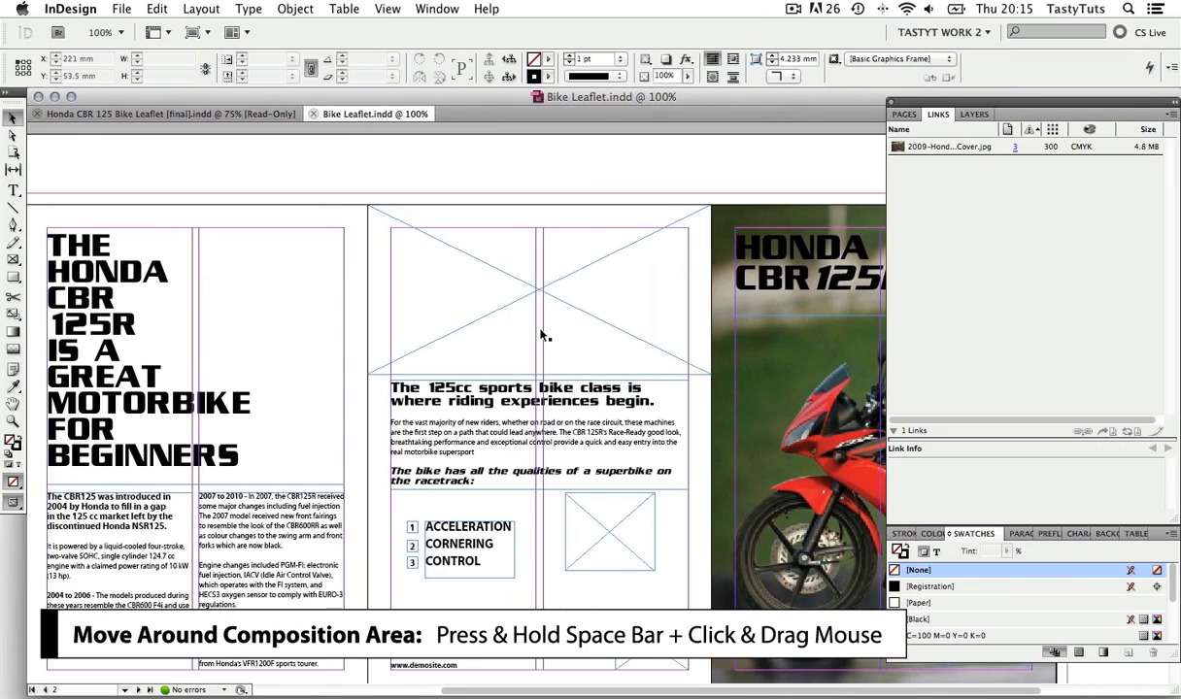
pyautogui.click(565, 314)
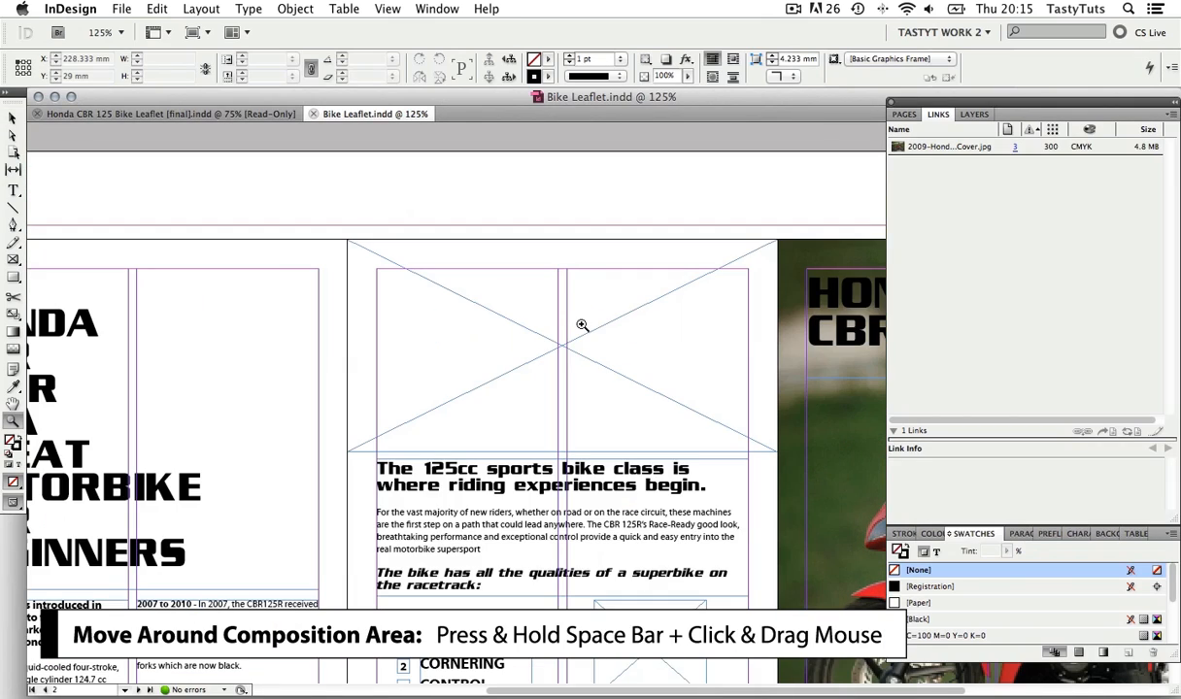
pyautogui.hscroll(4, 596, 337)
pyautogui.scroll(-3, 596, 337)
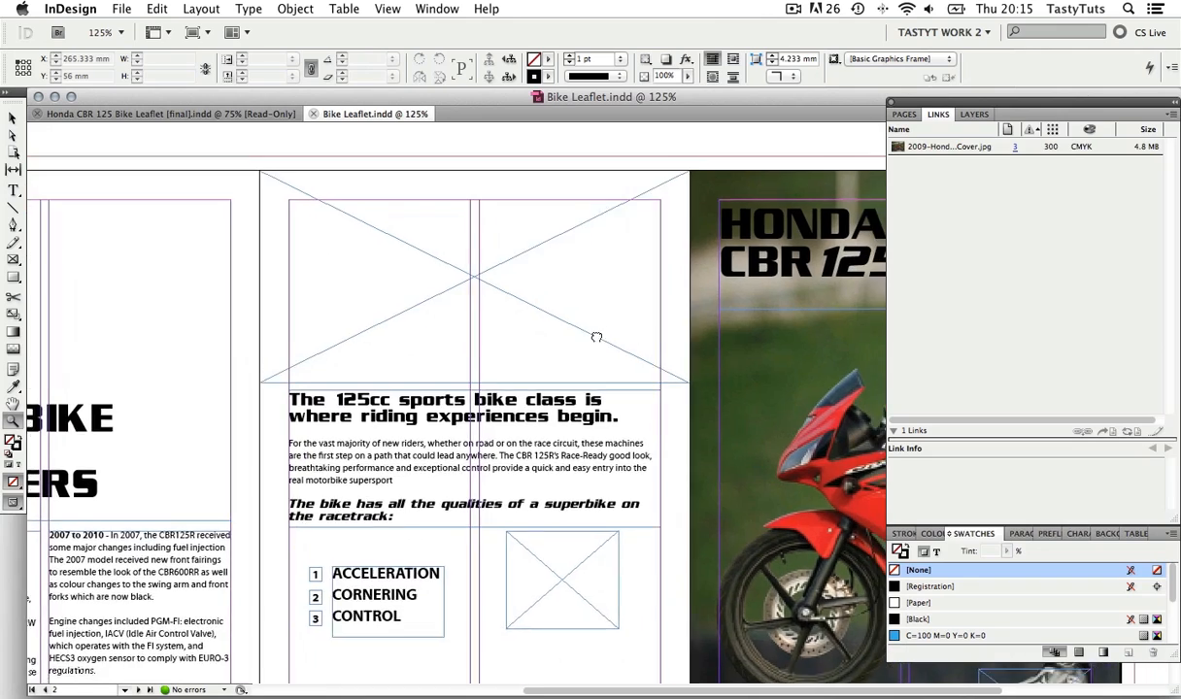
pyautogui.moveTo(597, 337); pyautogui.dragTo(553, 359)
pyautogui.press('v')
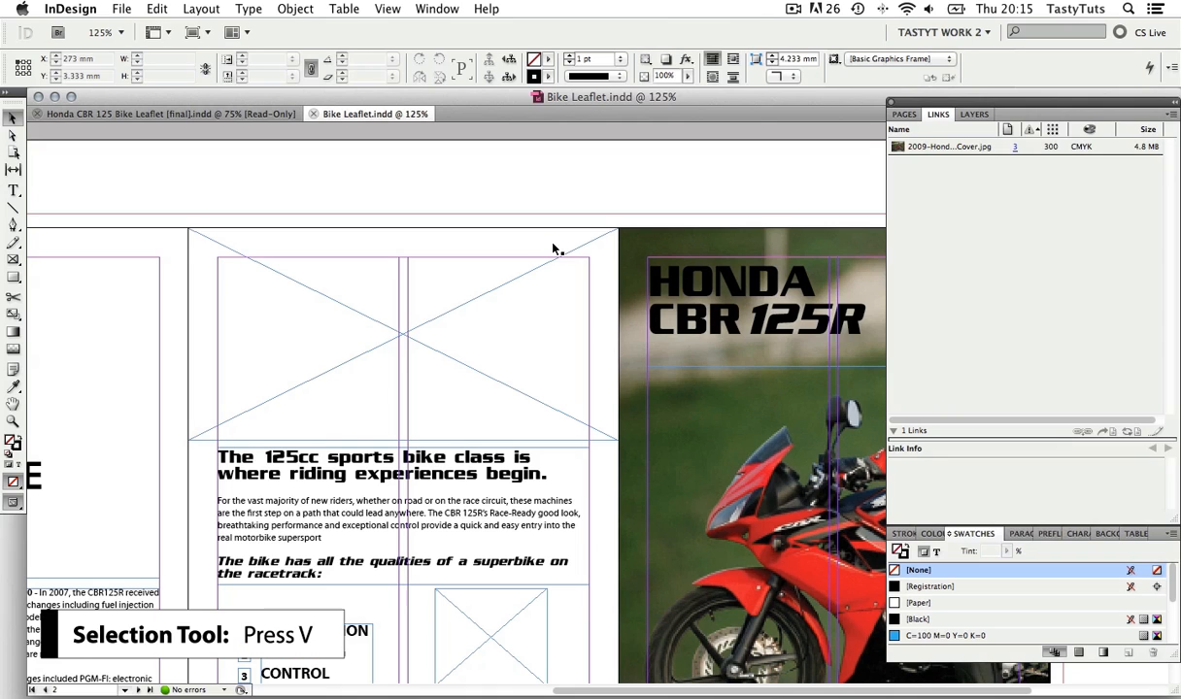
pyautogui.click(496, 338)
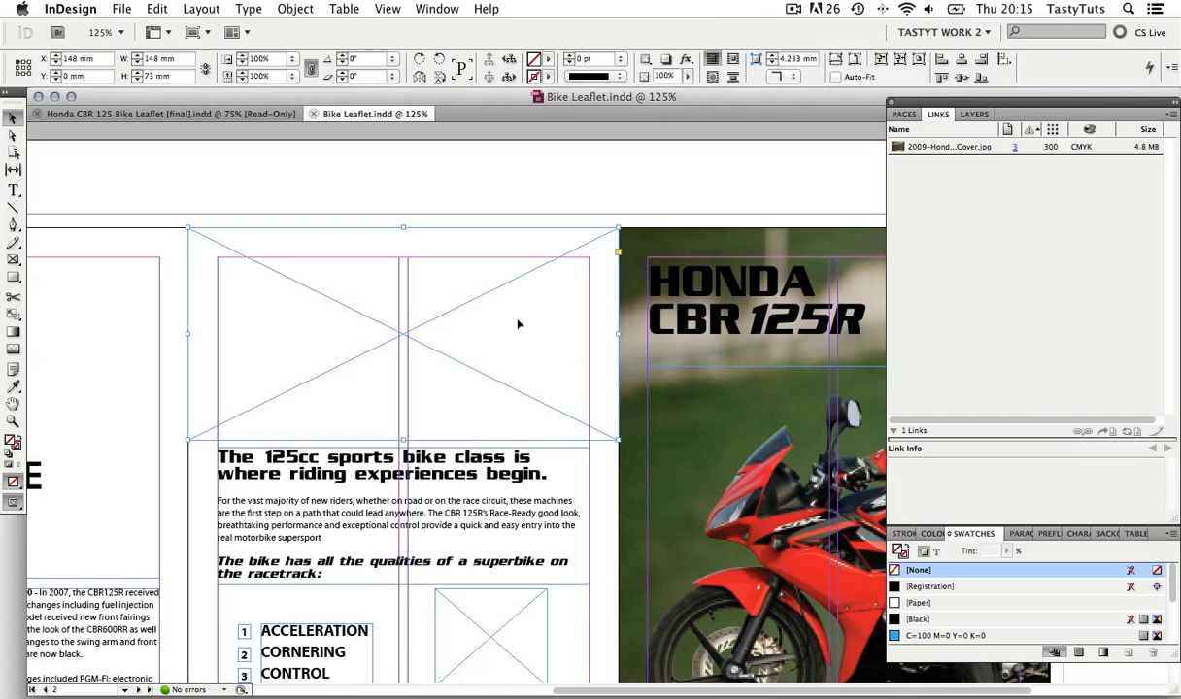
pyautogui.press('Delete')
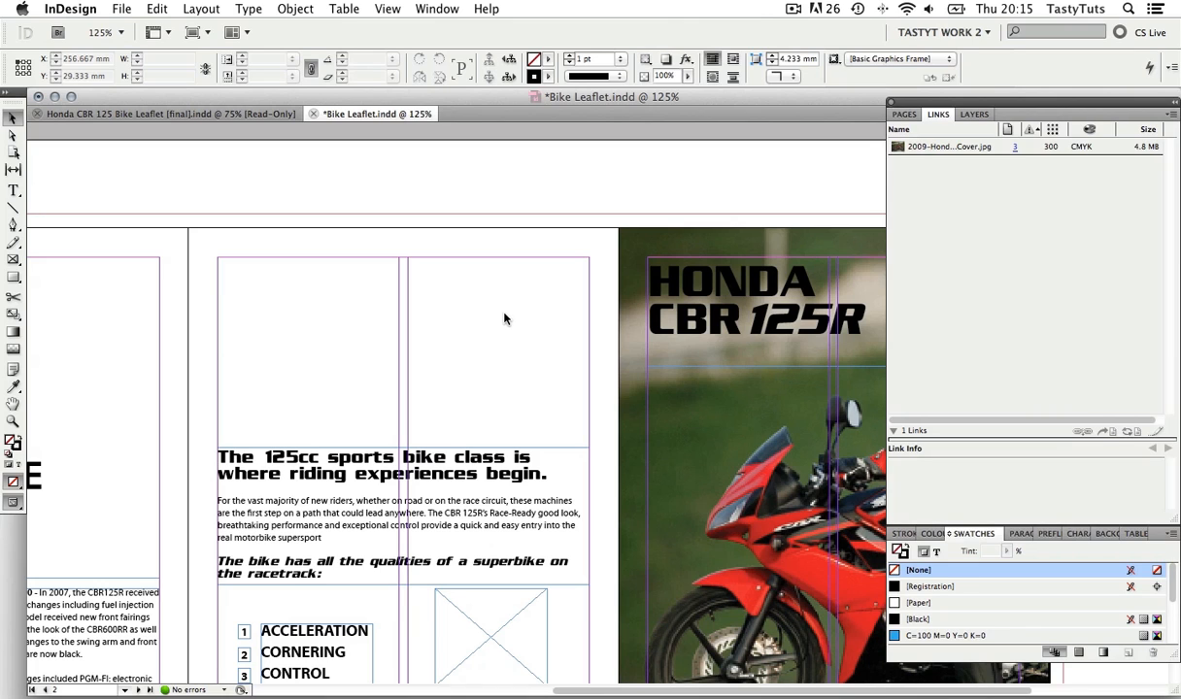
# Step: Place Honda_CBR_125_R Back Page.jpg from the JPEG folder at about 116 × 72 mm, aligned to the back page's top-left corner at X 148, Y 0 mm
pyautogui.click(122, 9)
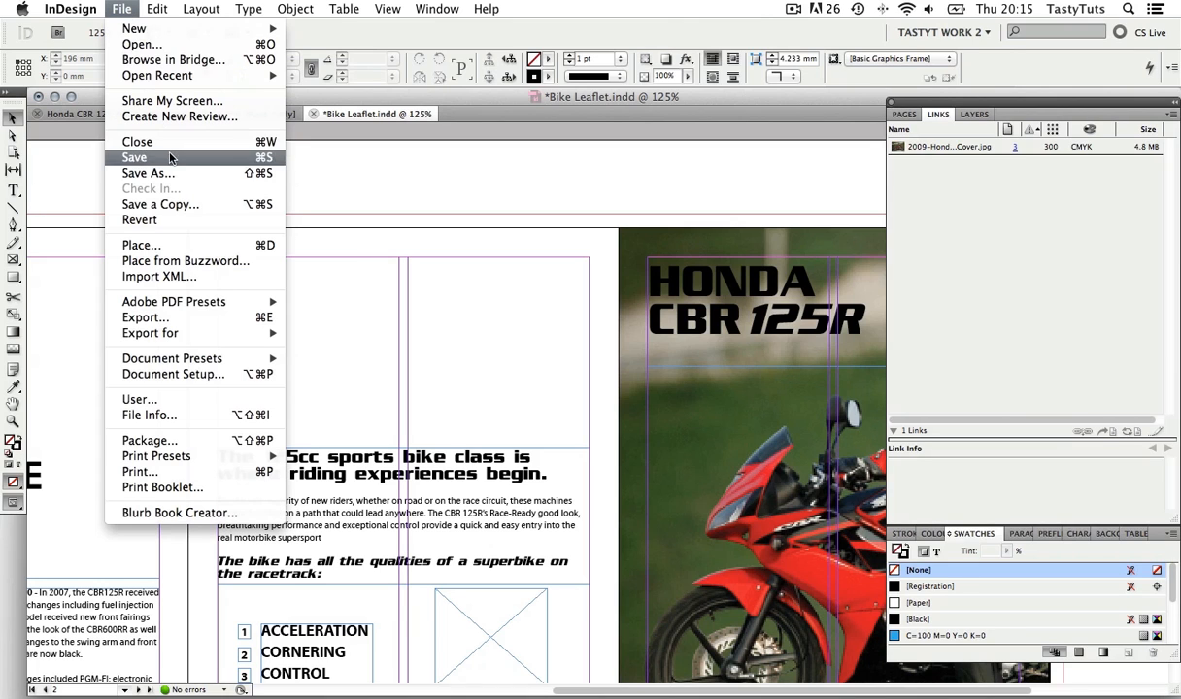
pyautogui.click(527, 290)
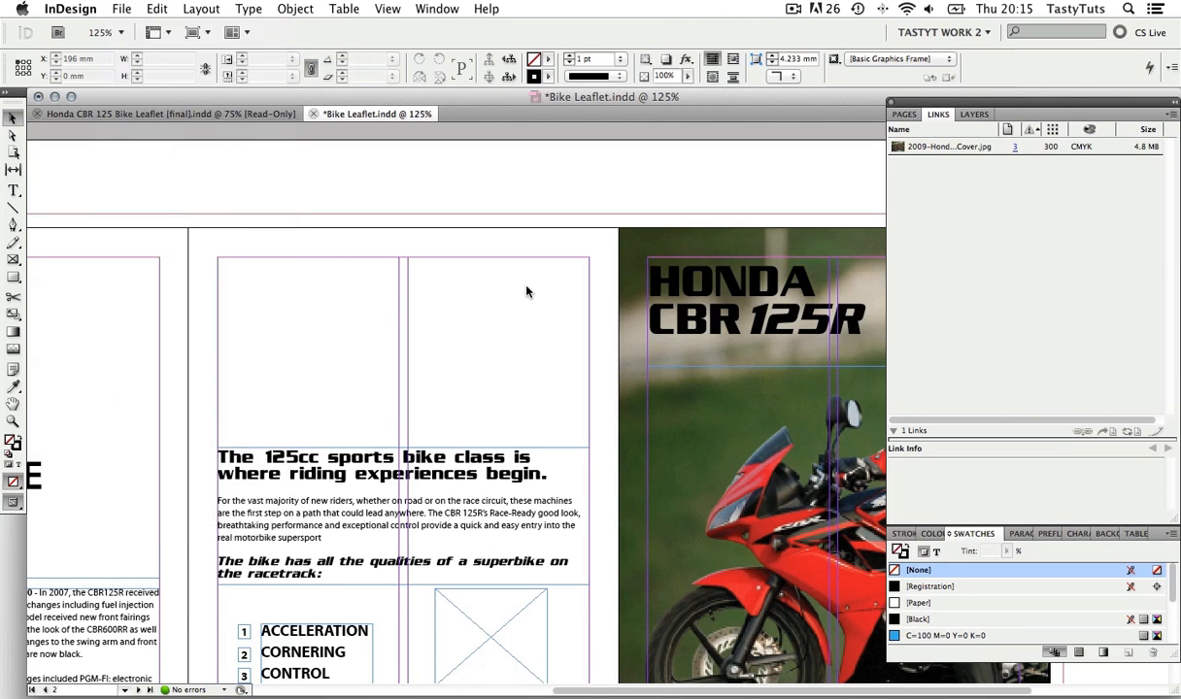
pyautogui.press('super+d')
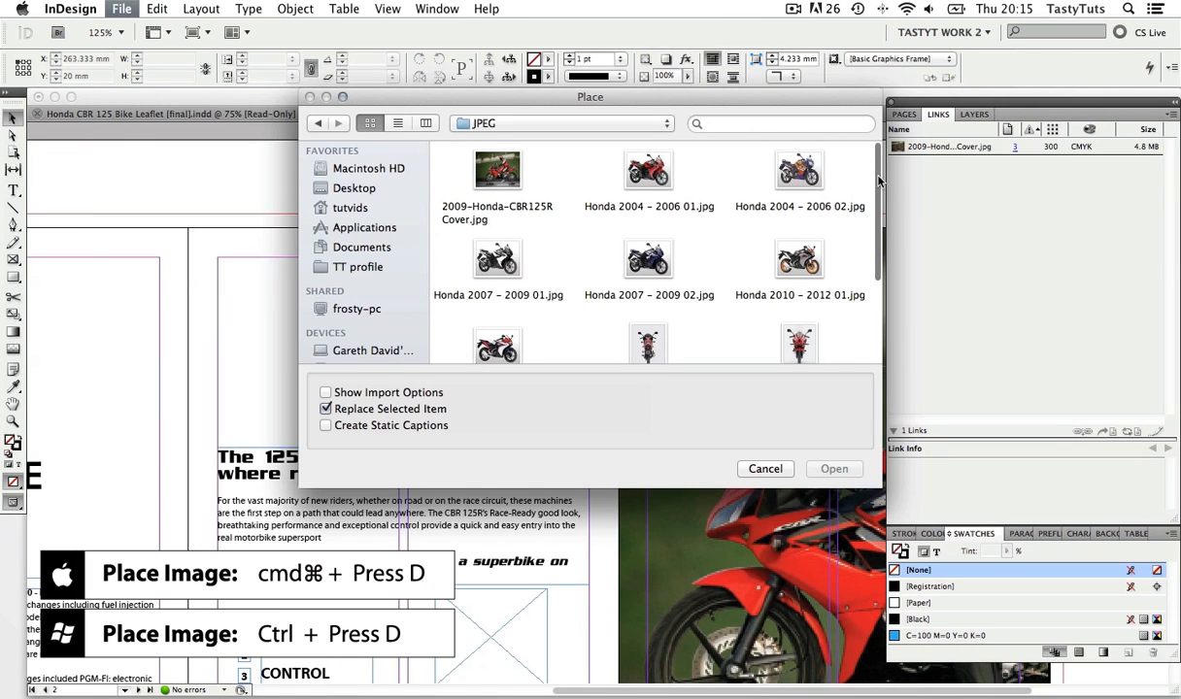
pyautogui.moveTo(876, 185); pyautogui.dragTo(881, 264)
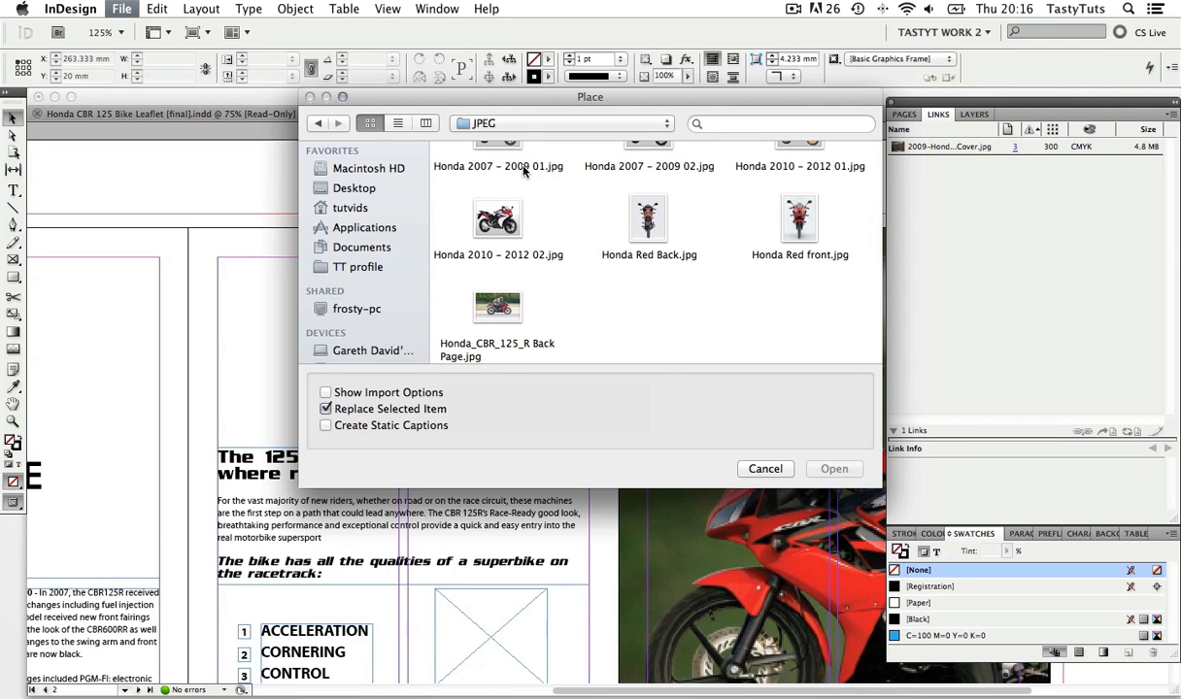
pyautogui.click(503, 123)
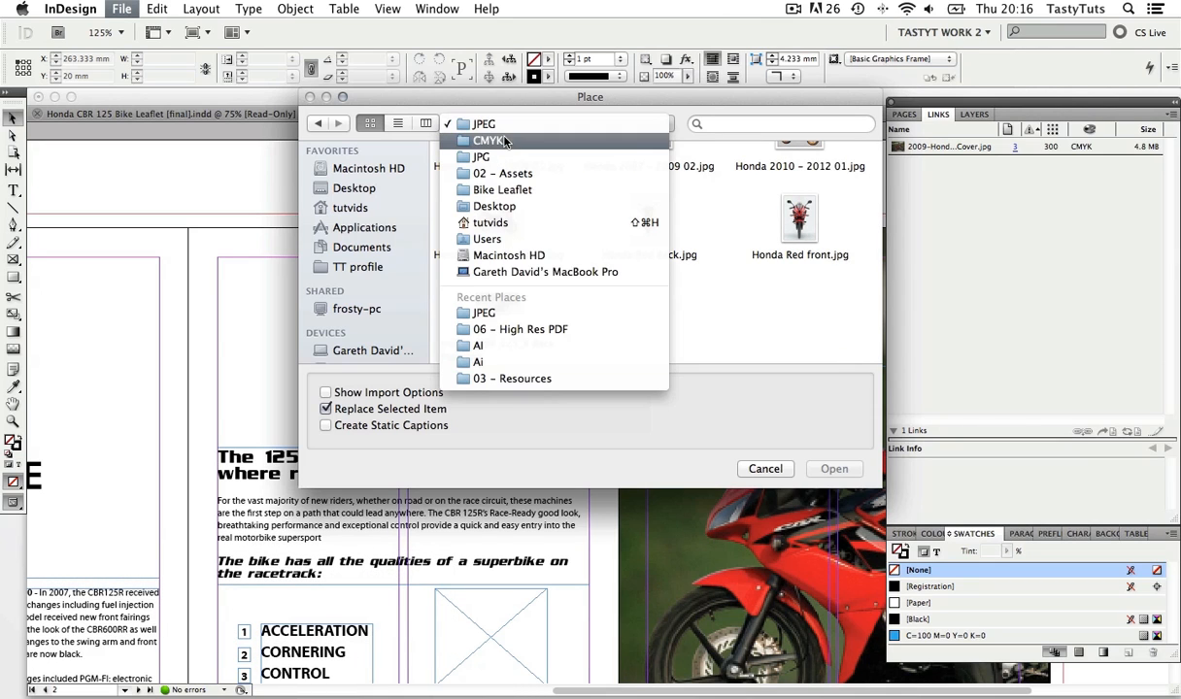
pyautogui.click(481, 121)
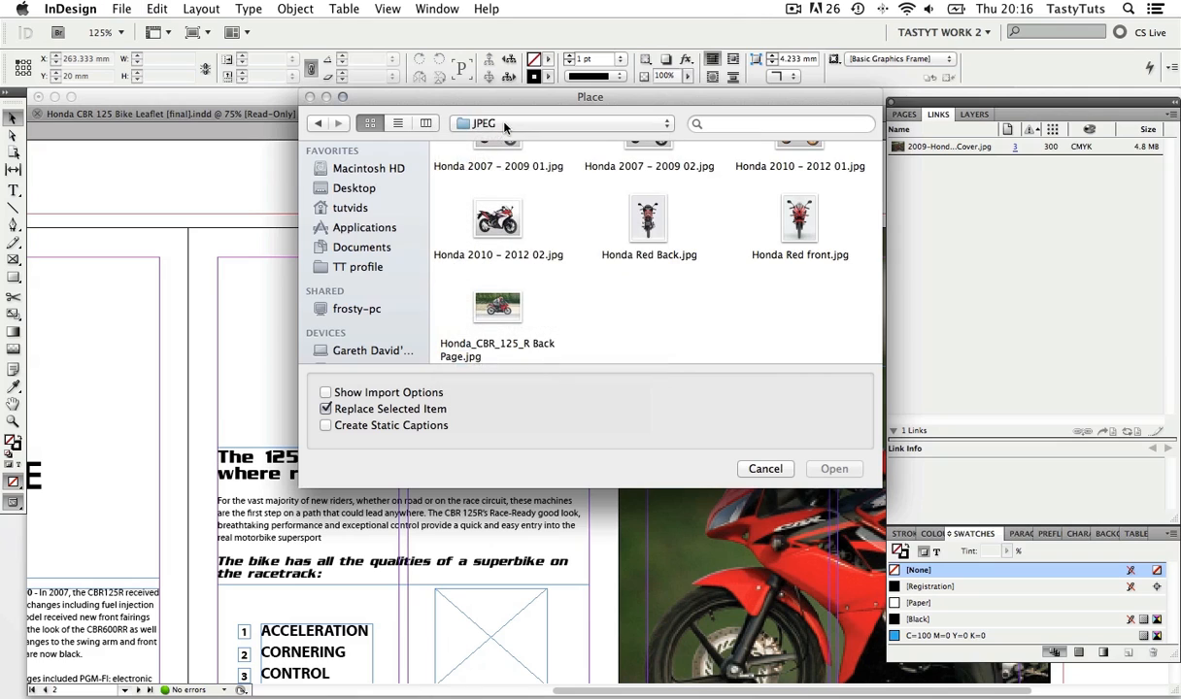
pyautogui.doubleClick(503, 307)
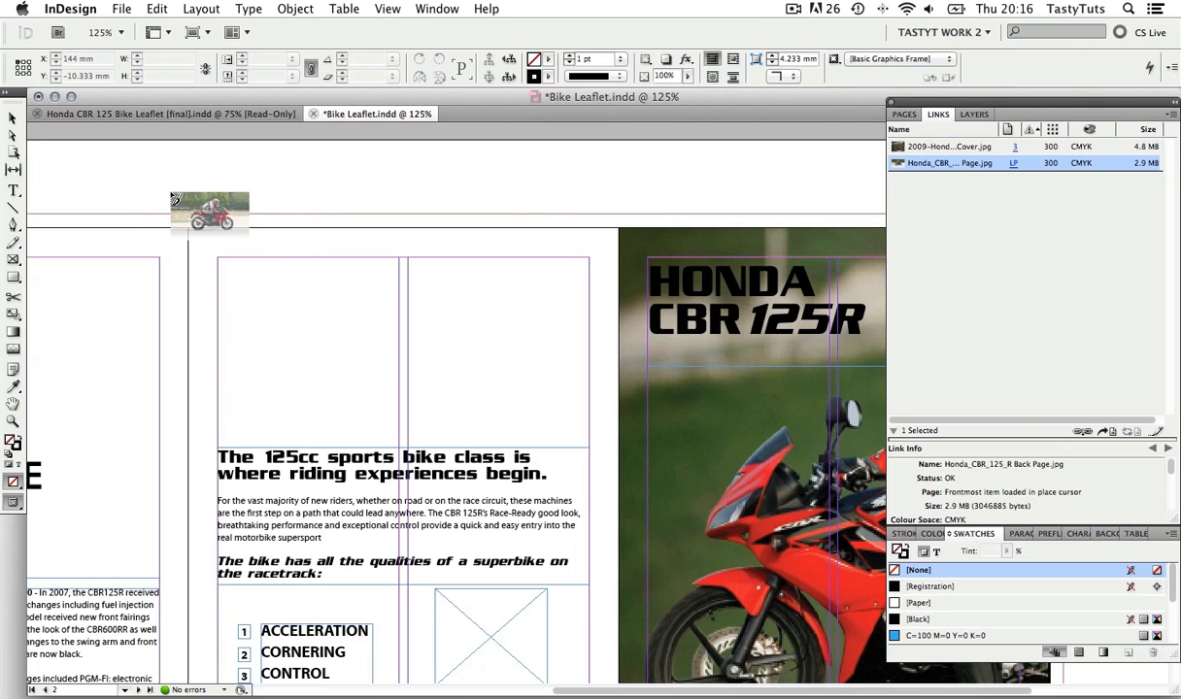
pyautogui.moveTo(171, 192); pyautogui.dragTo(509, 385)
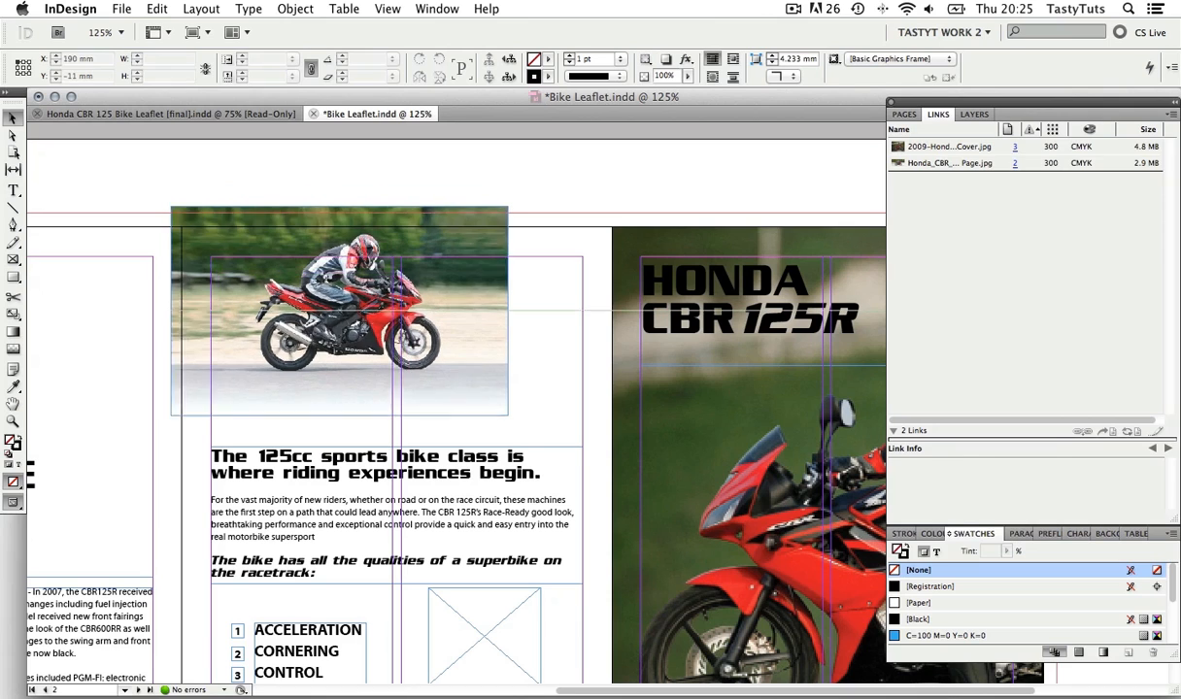
pyautogui.click(610, 339)
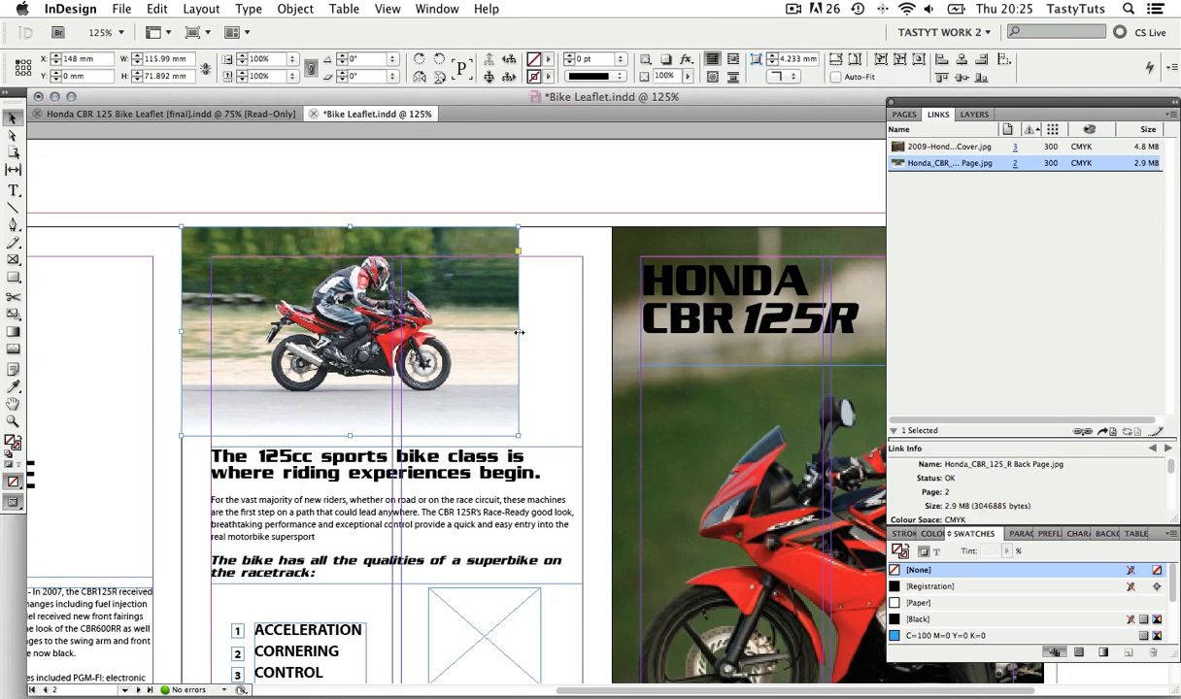
# Step: Enlarge the back page image proportionally to span the full page width and reposition the rider and bike within the frame
pyautogui.press('a')
pyautogui.click(485, 389)
pyautogui.keyDown('shift'); pyautogui.moveTo(520, 435); pyautogui.dragTo(620, 498); pyautogui.keyUp('shift')
pyautogui.moveTo(401, 413); pyautogui.dragTo(388, 383)
pyautogui.press('v')
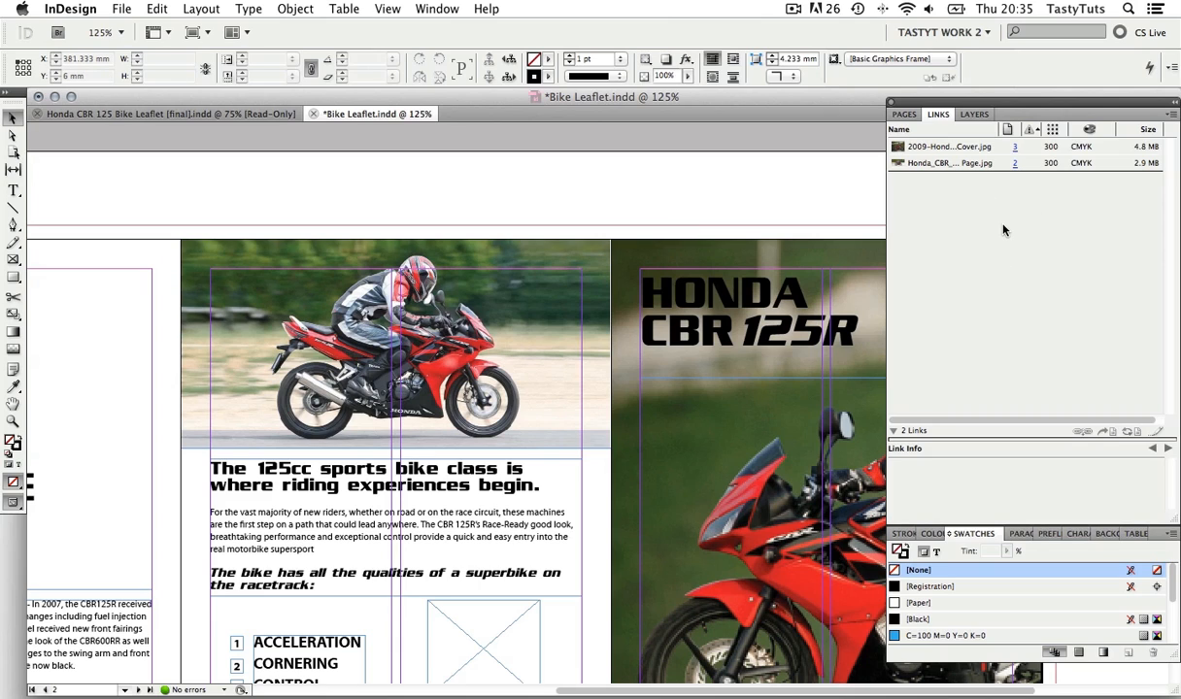
# Step: Check the link information for Honda_CBR_125_R Back Page.jpg, then clear the link selection
pyautogui.click(975, 163)
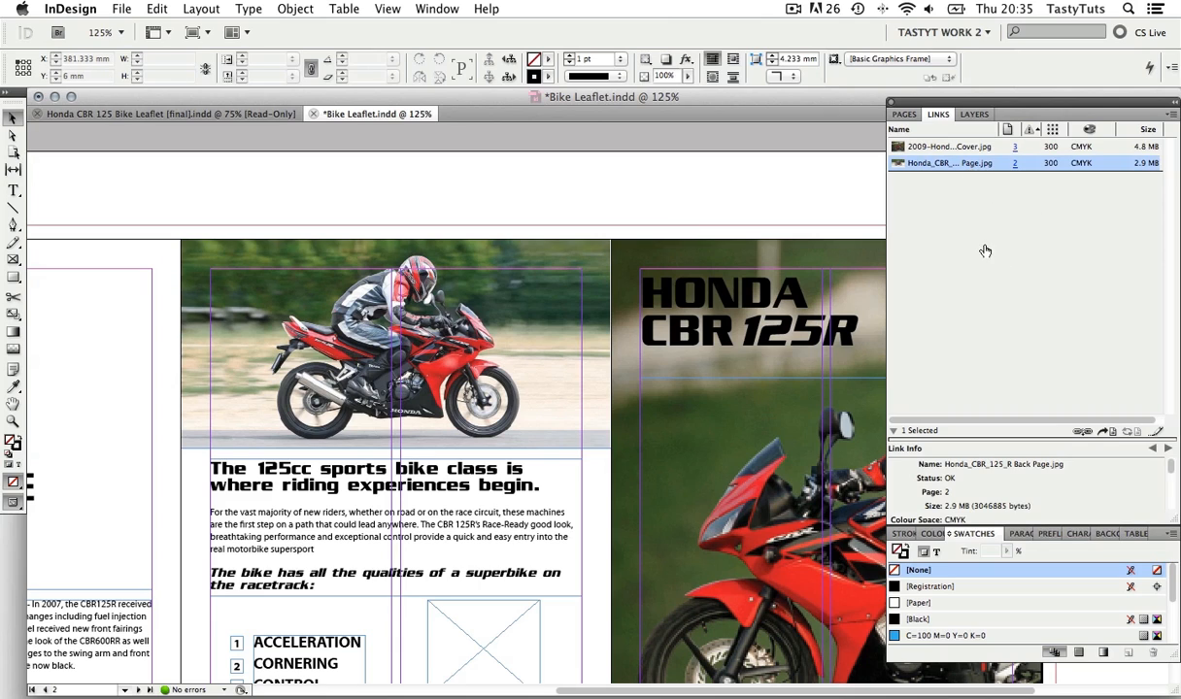
pyautogui.click(984, 252)
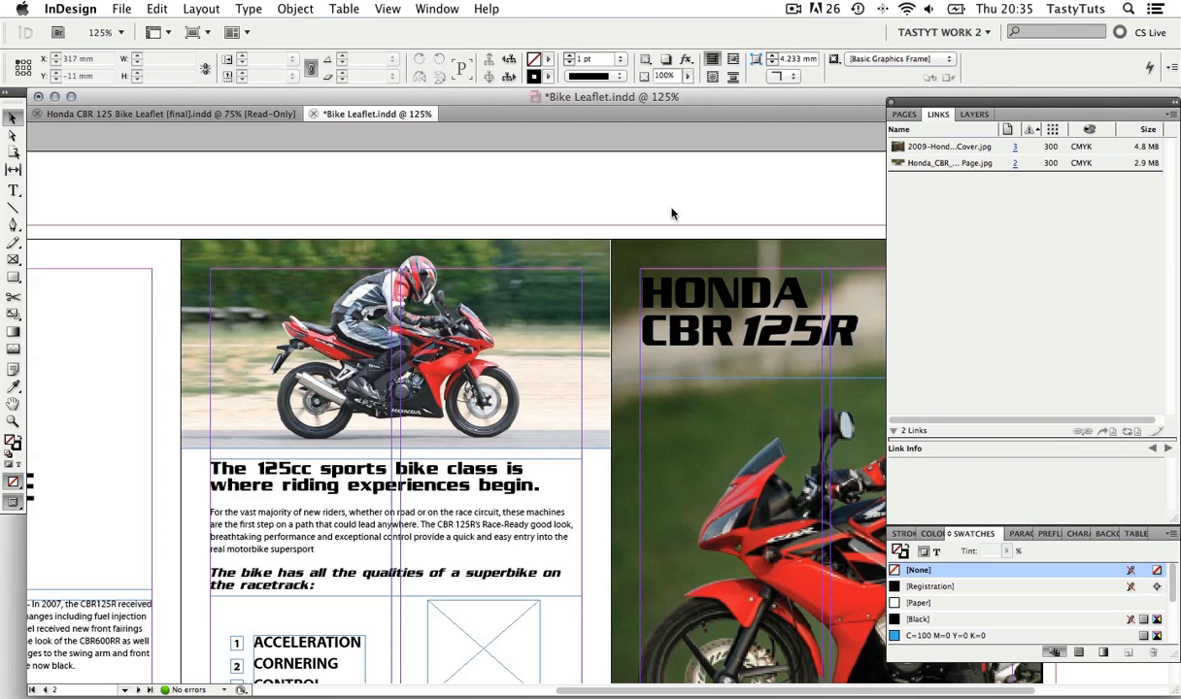
# Step: On the inside spread's first page, delete the large empty image frame across the upper part of the page
pyautogui.moveTo(394, 375); pyautogui.dragTo(400, 372)
pyautogui.scroll(-15, 400, 372)
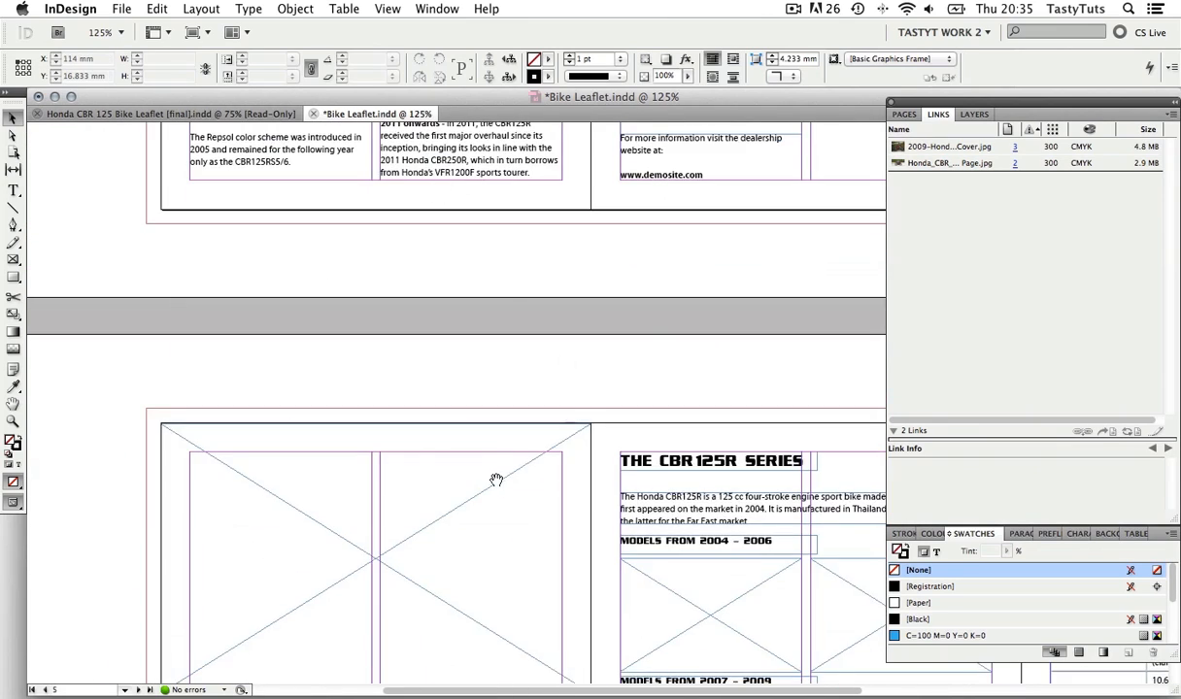
pyautogui.press('super+Tab')
pyautogui.press('super+Tab')
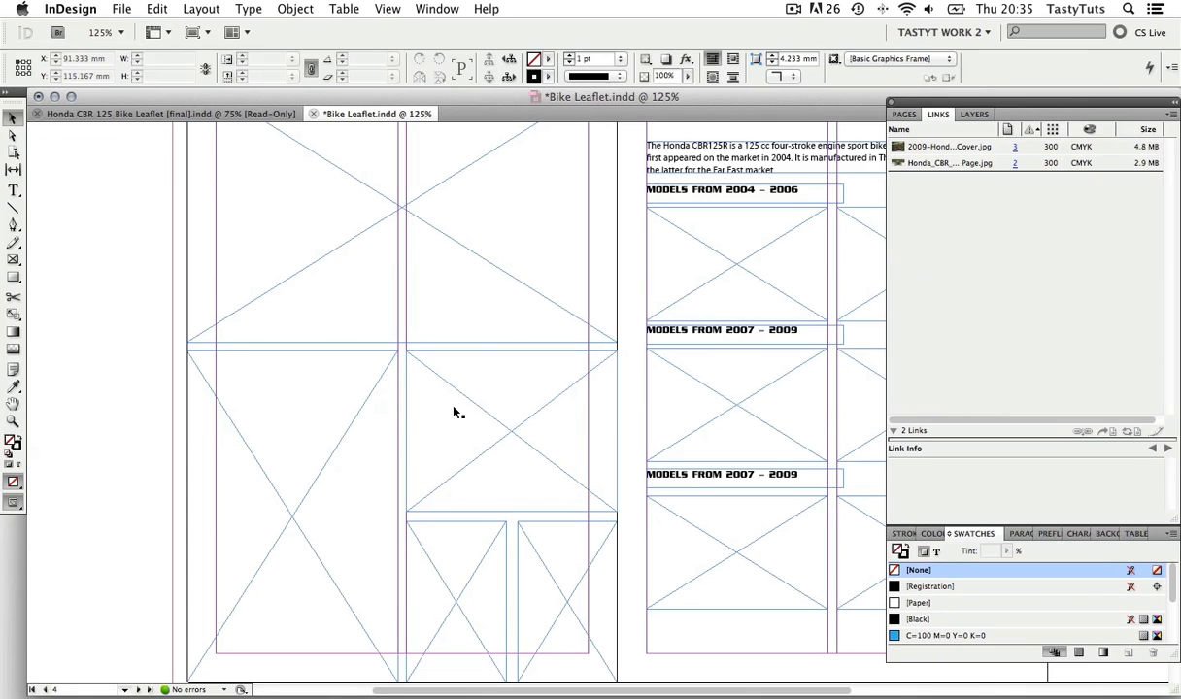
pyautogui.press('z')
pyautogui.press('super+1')
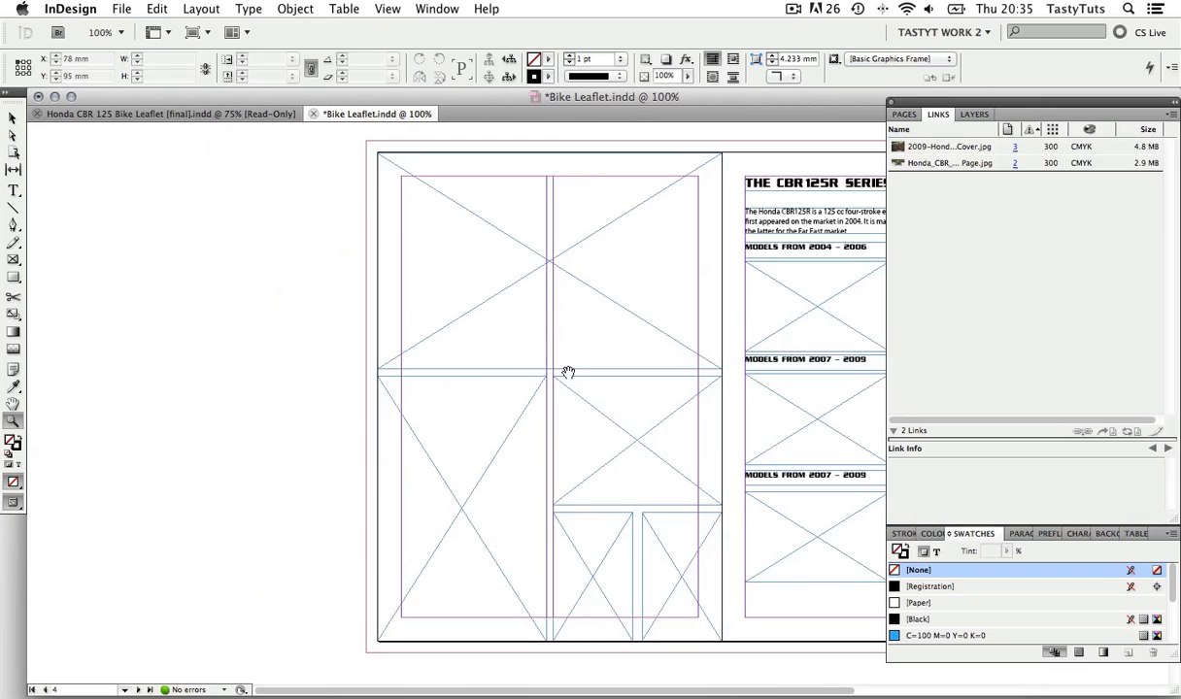
pyautogui.moveTo(568, 372); pyautogui.dragTo(435, 384)
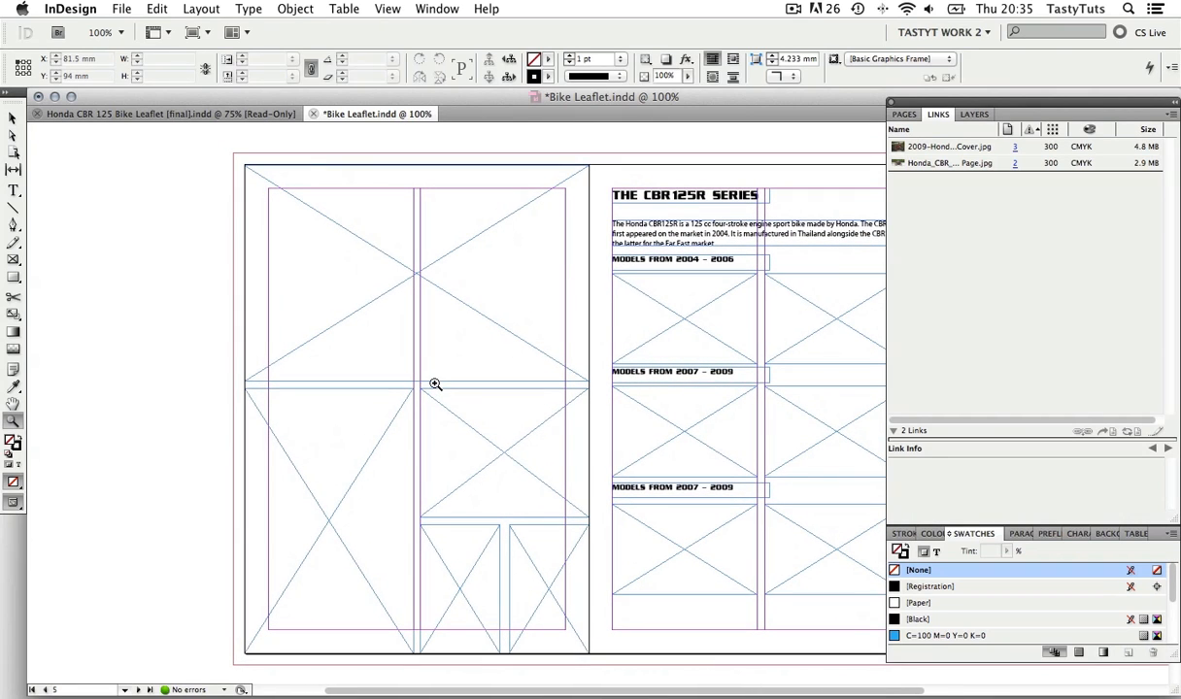
pyautogui.press('v')
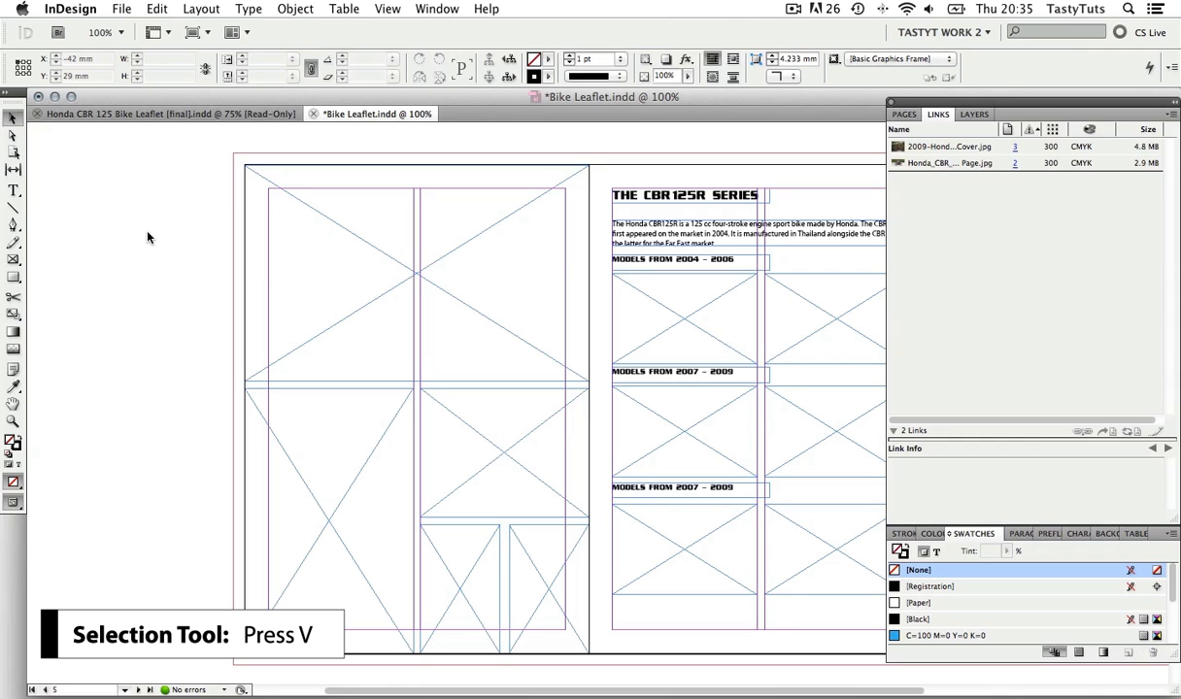
pyautogui.click(350, 240)
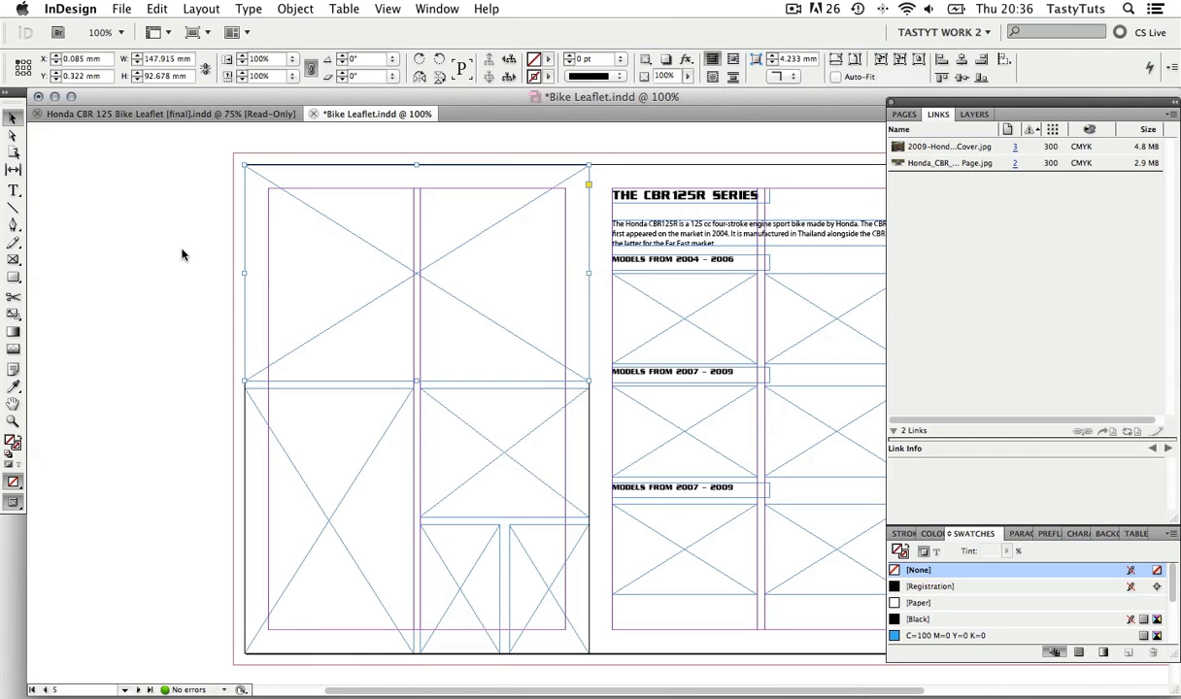
pyautogui.press('Delete')
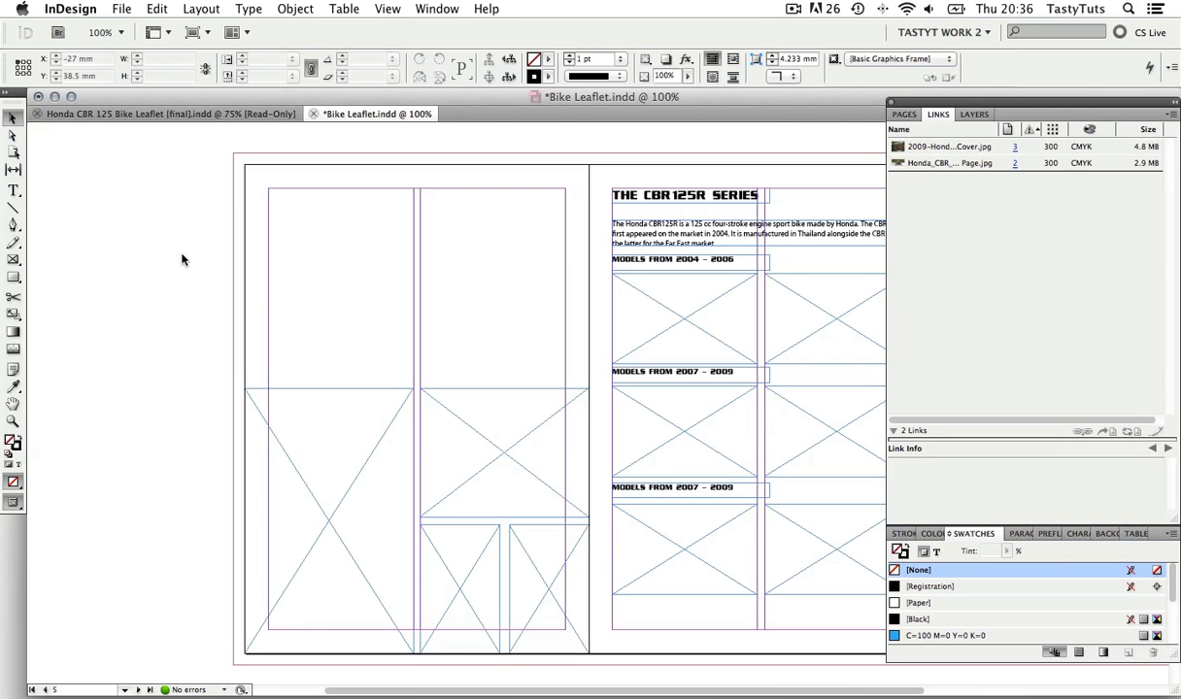
# Step: Place Honda Red.jpg from the JPEG folder at full size over the upper part of the inside spread's first page
pyautogui.press('super+d')
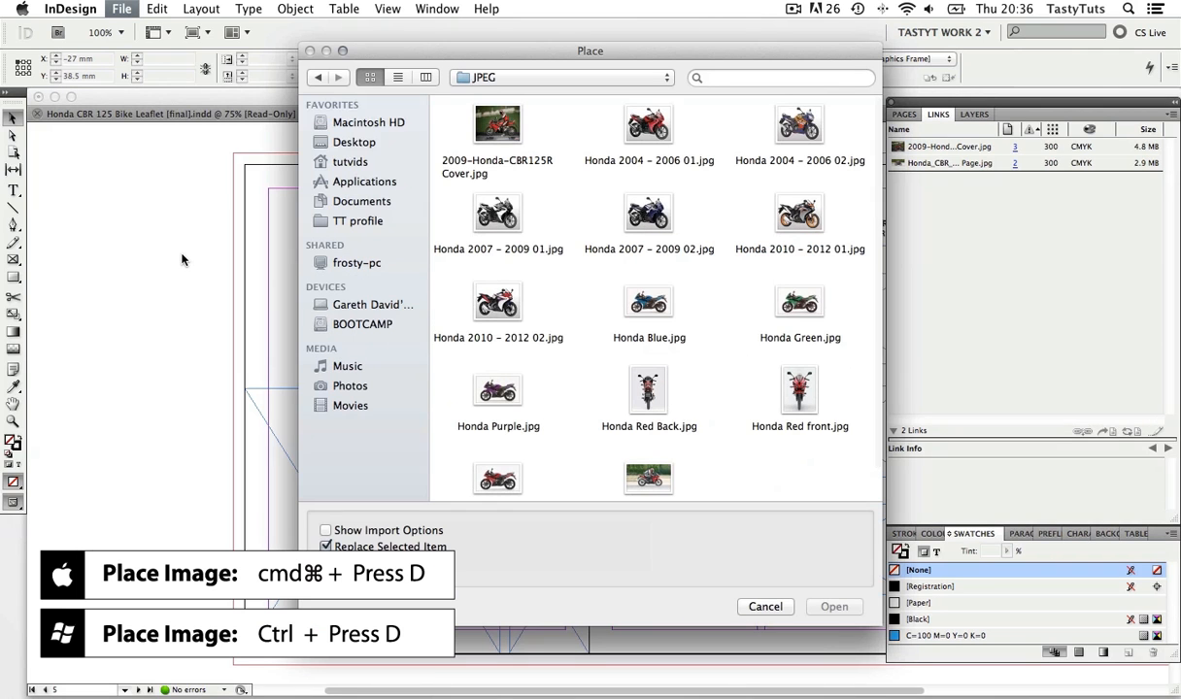
pyautogui.scroll(-1, 544, 299)
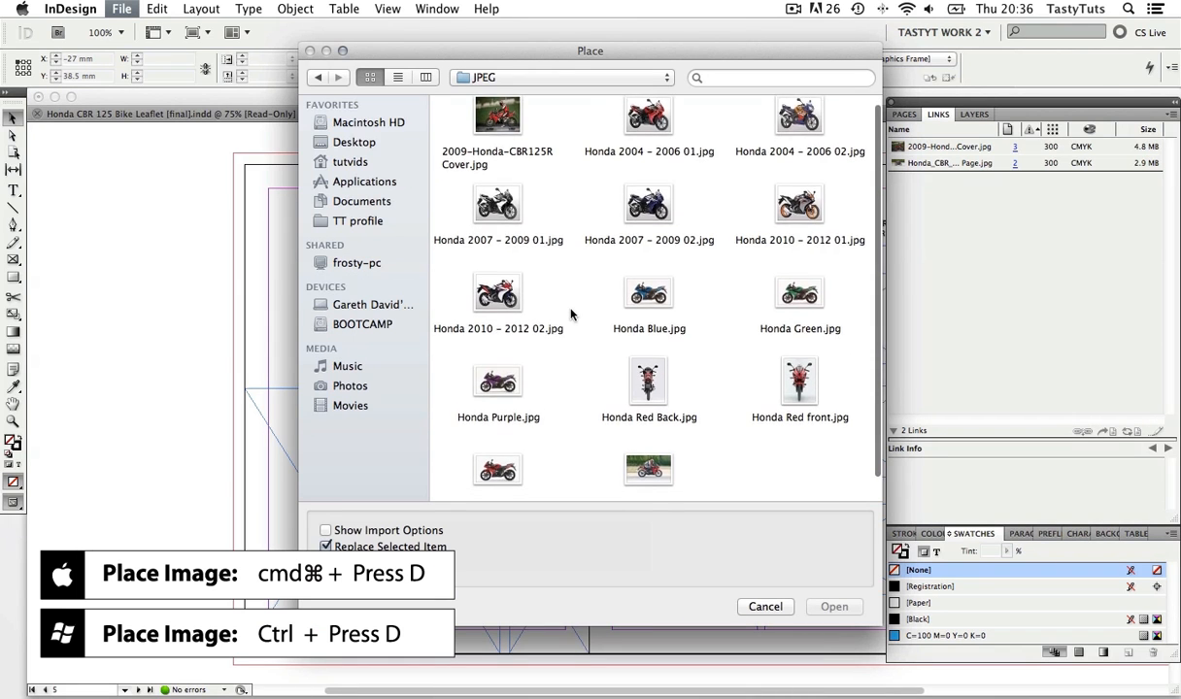
pyautogui.click(497, 469)
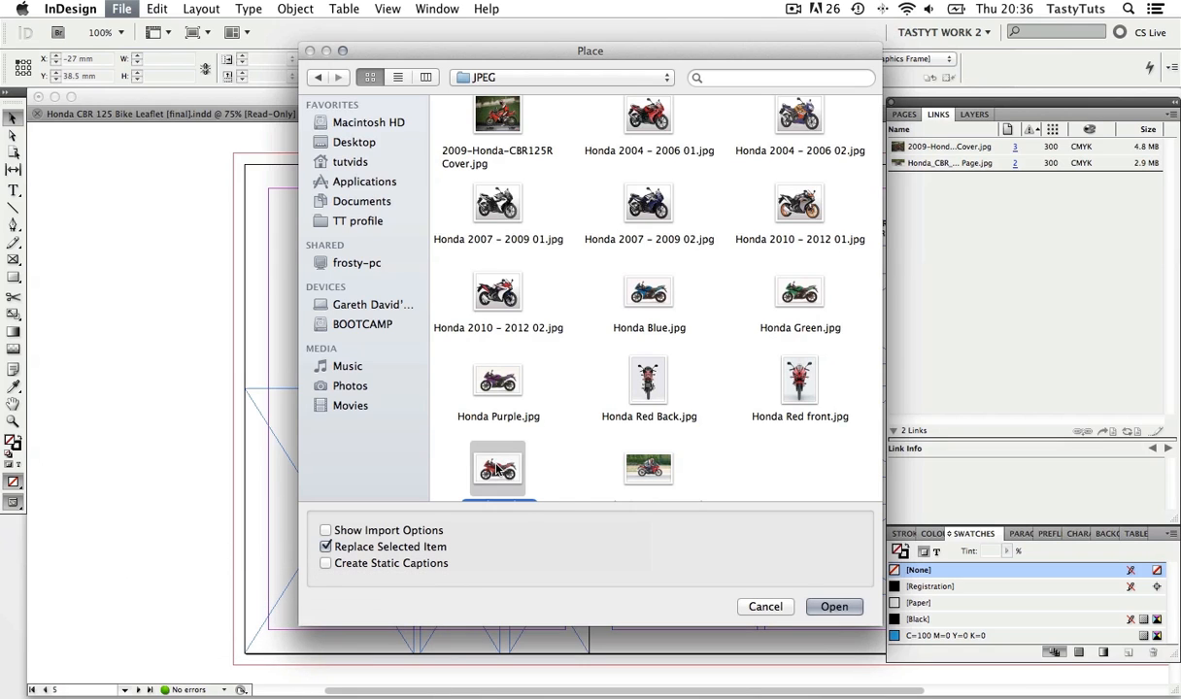
pyautogui.click(833, 606)
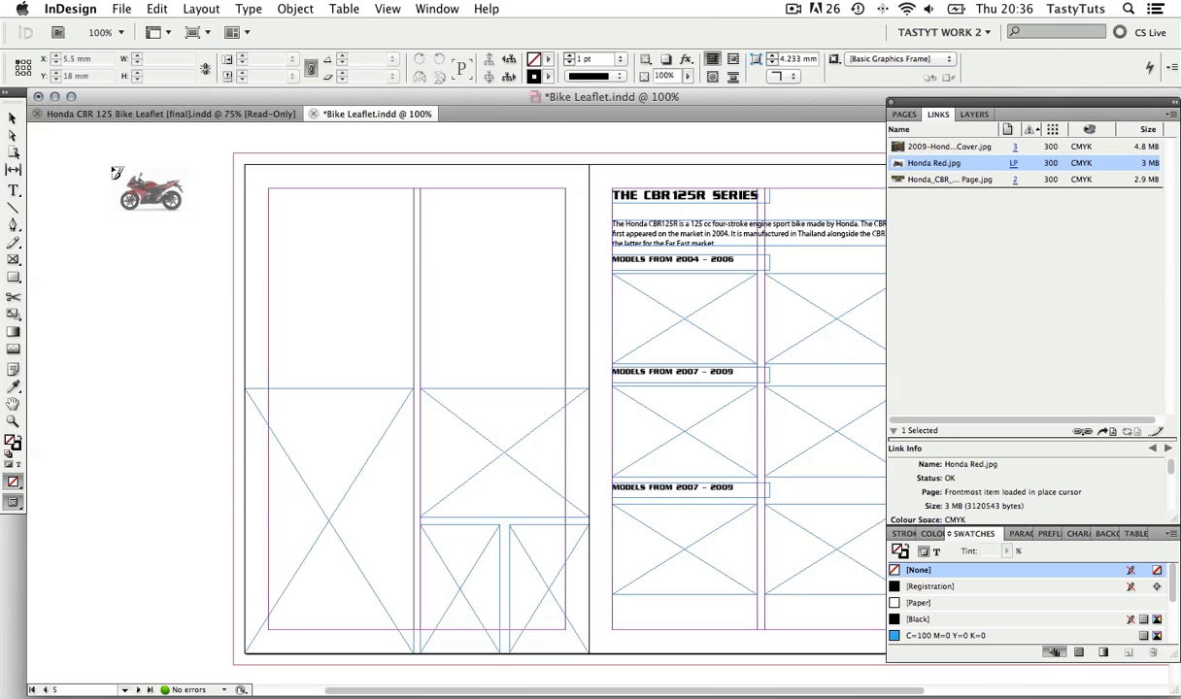
pyautogui.click(111, 167)
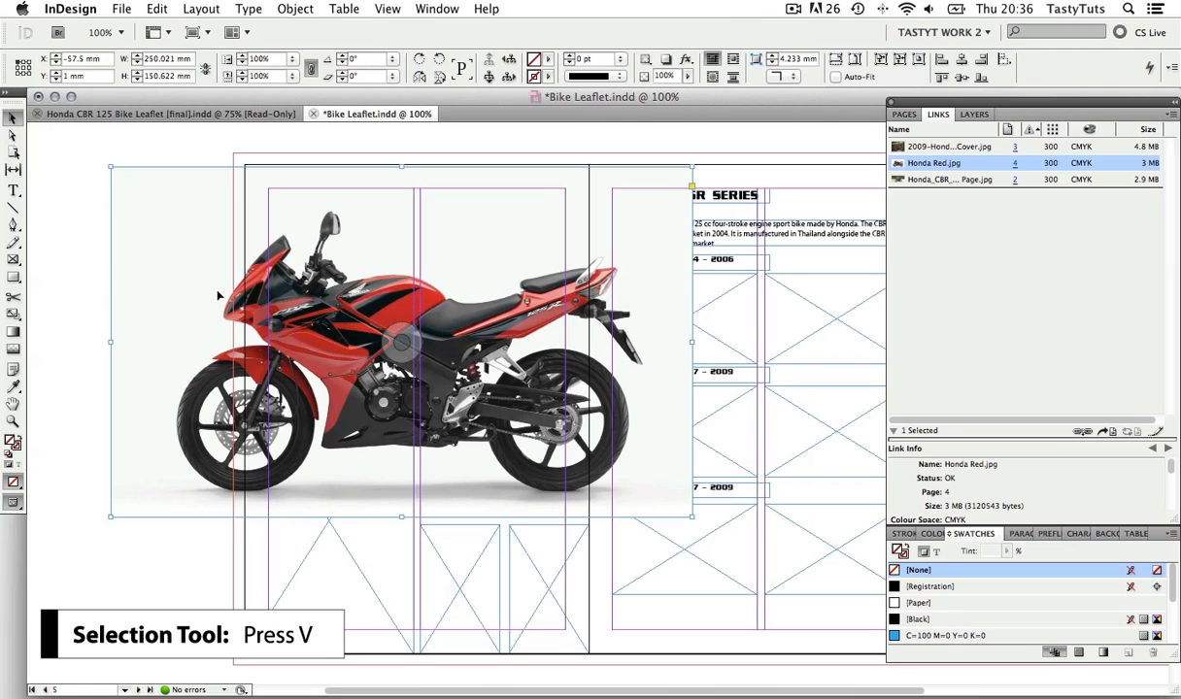
# Step: Reposition the full-size Honda Red image over the first page at about X -42, Y -5 mm
pyautogui.doubleClick(306, 283)
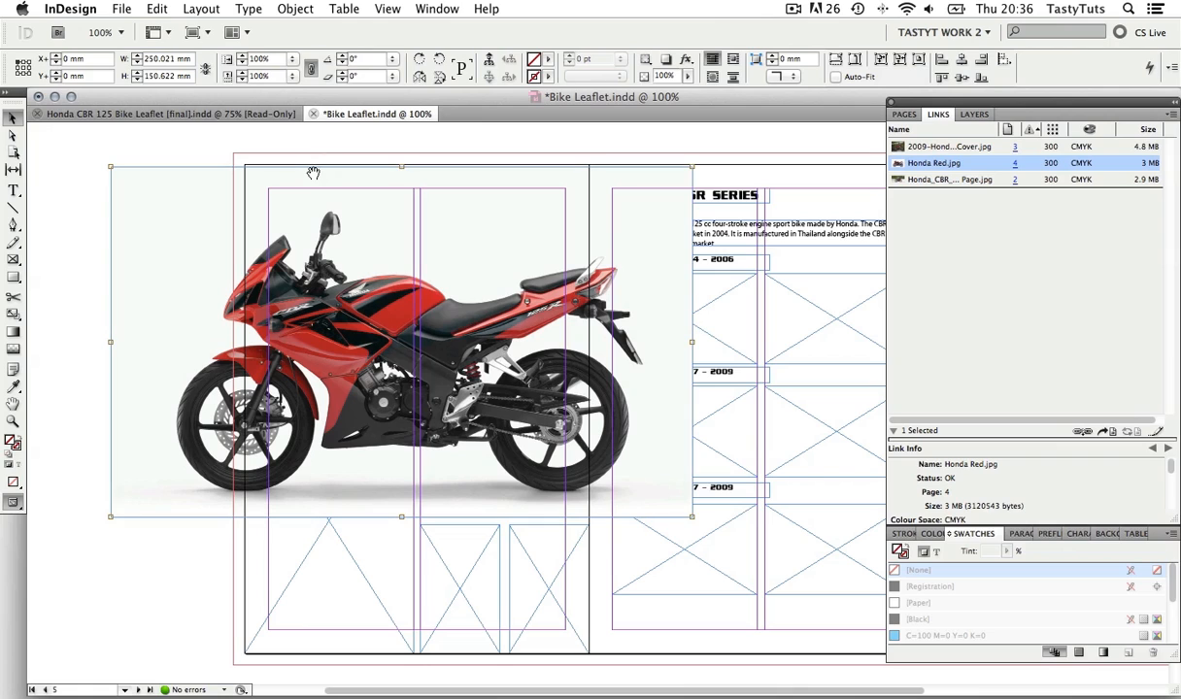
pyautogui.click(140, 148)
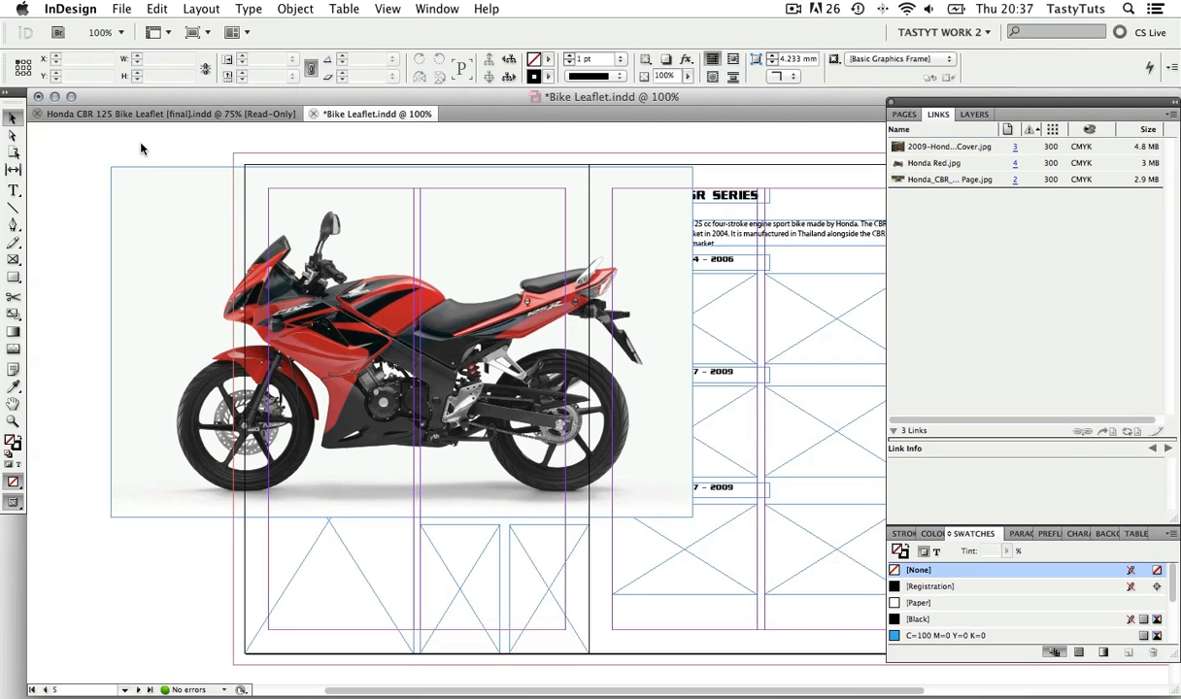
pyautogui.moveTo(330, 362); pyautogui.dragTo(371, 334)
pyautogui.moveTo(445, 385)
pyautogui.mouseDown()
pyautogui.moveTo(458, 410)
pyautogui.moveTo(437, 403)
pyautogui.mouseUp()
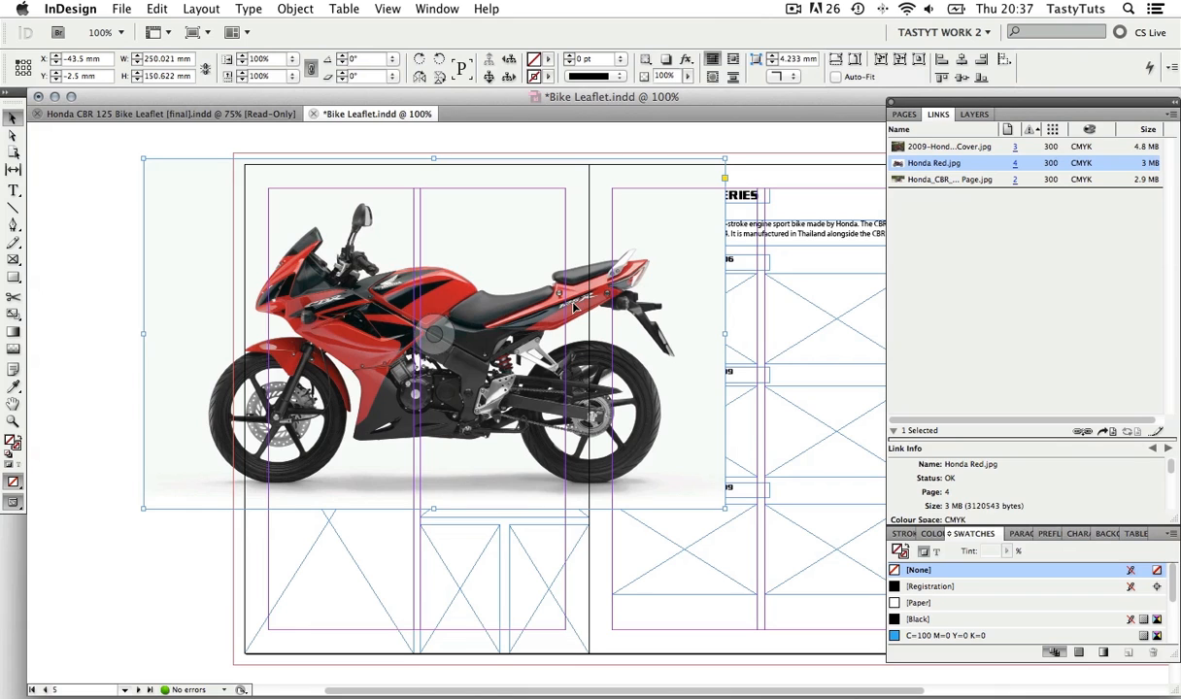
pyautogui.moveTo(579, 309); pyautogui.dragTo(590, 315)
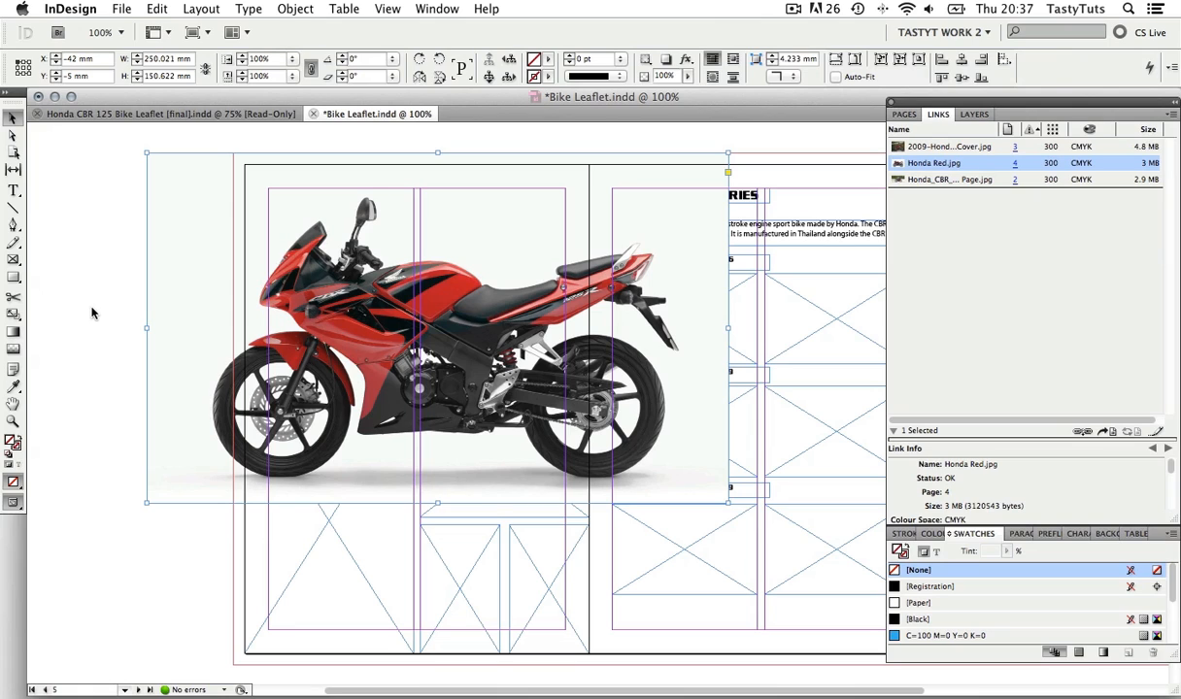
# Step: Try stretching the Honda Red image freely in width and height with the Scale tool, and undo the distortions
pyautogui.press('s')
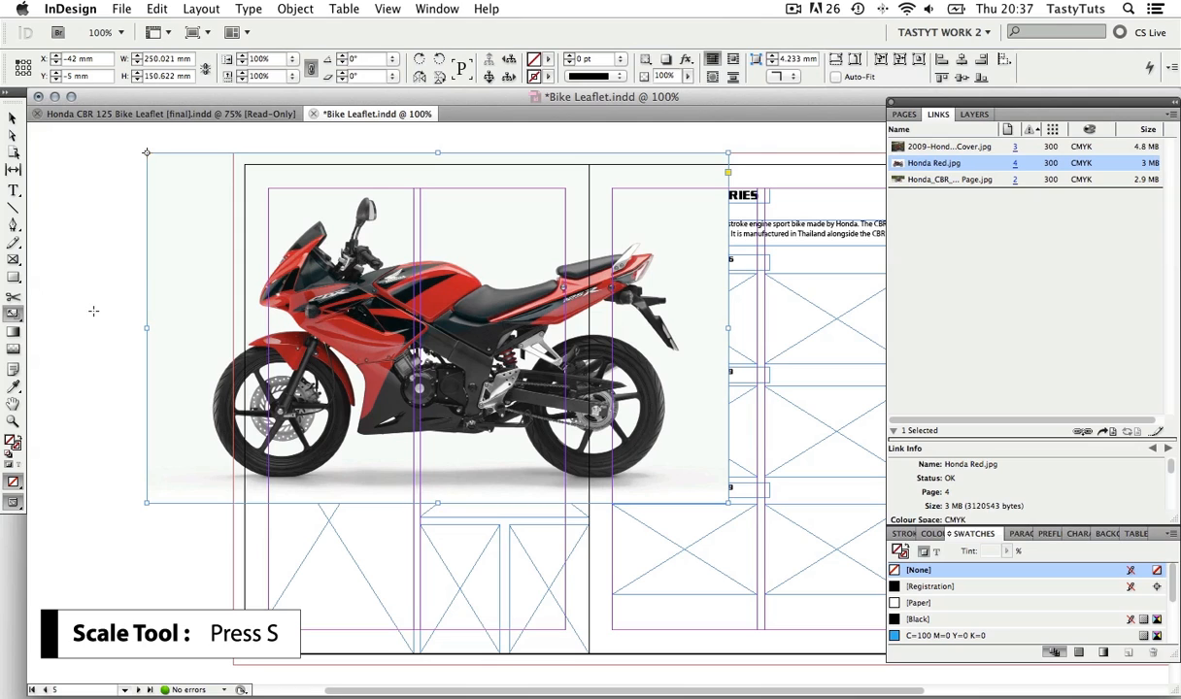
pyautogui.scroll(2, 92, 312)
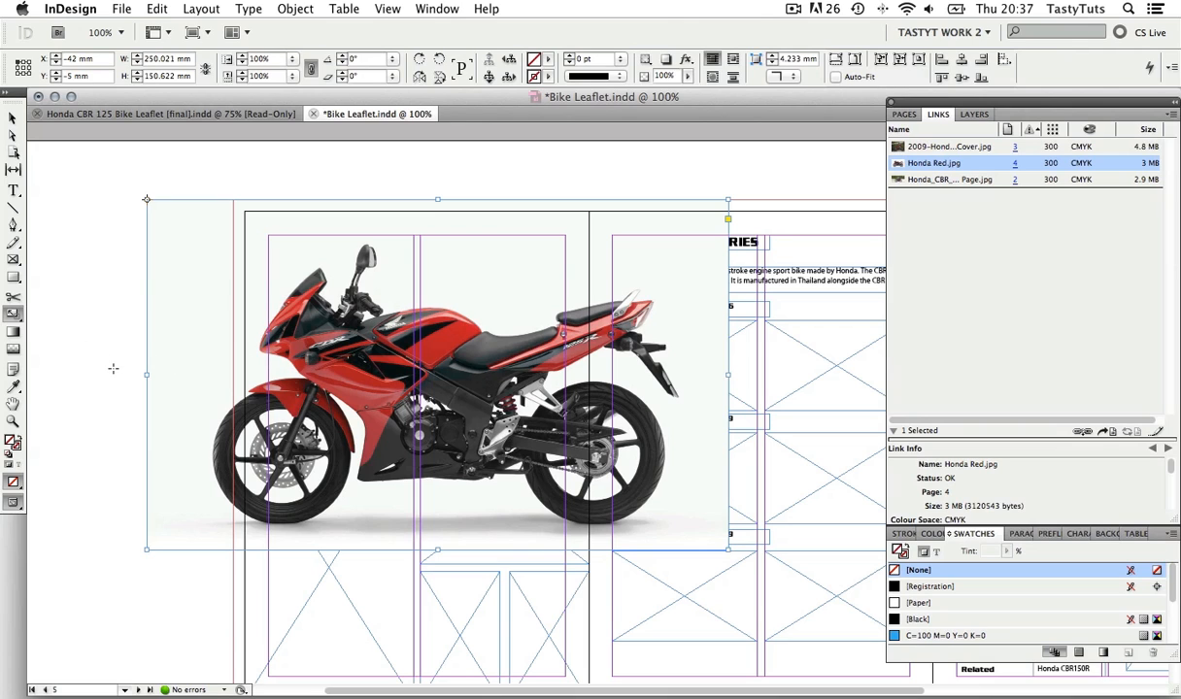
pyautogui.moveTo(115, 371); pyautogui.dragTo(122, 372)
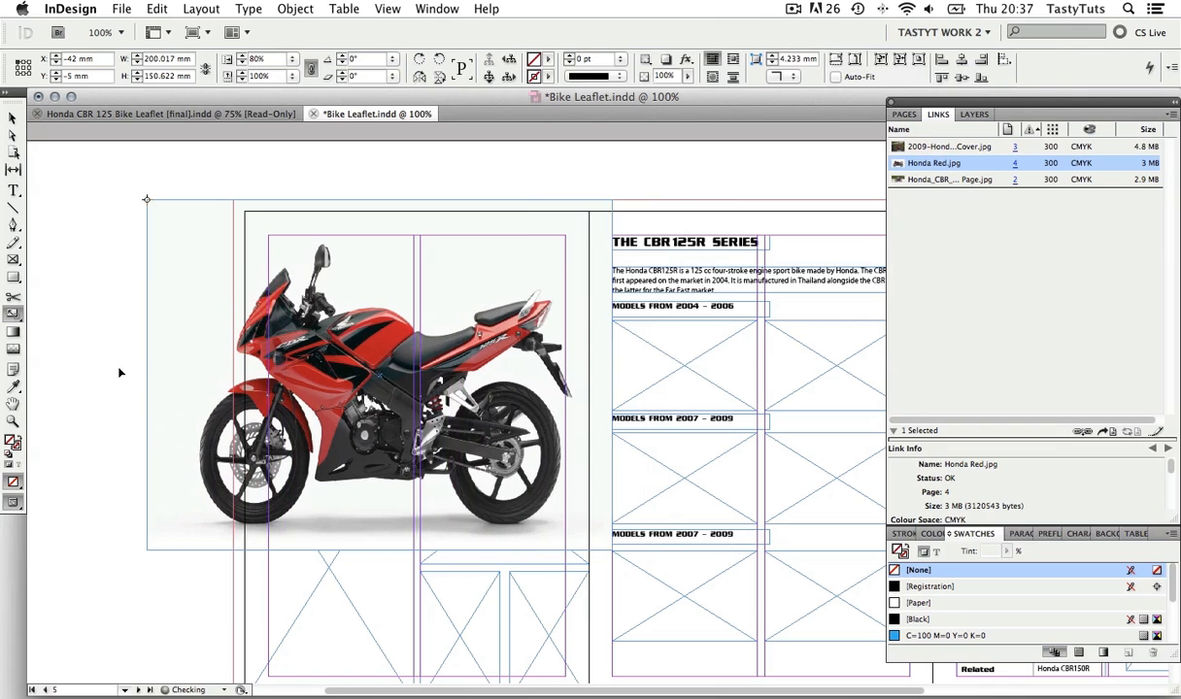
pyautogui.moveTo(651, 366)
pyautogui.mouseDown()
pyautogui.moveTo(465, 371)
pyautogui.moveTo(757, 374)
pyautogui.moveTo(547, 372)
pyautogui.moveTo(701, 377)
pyautogui.moveTo(660, 361)
pyautogui.mouseUp()
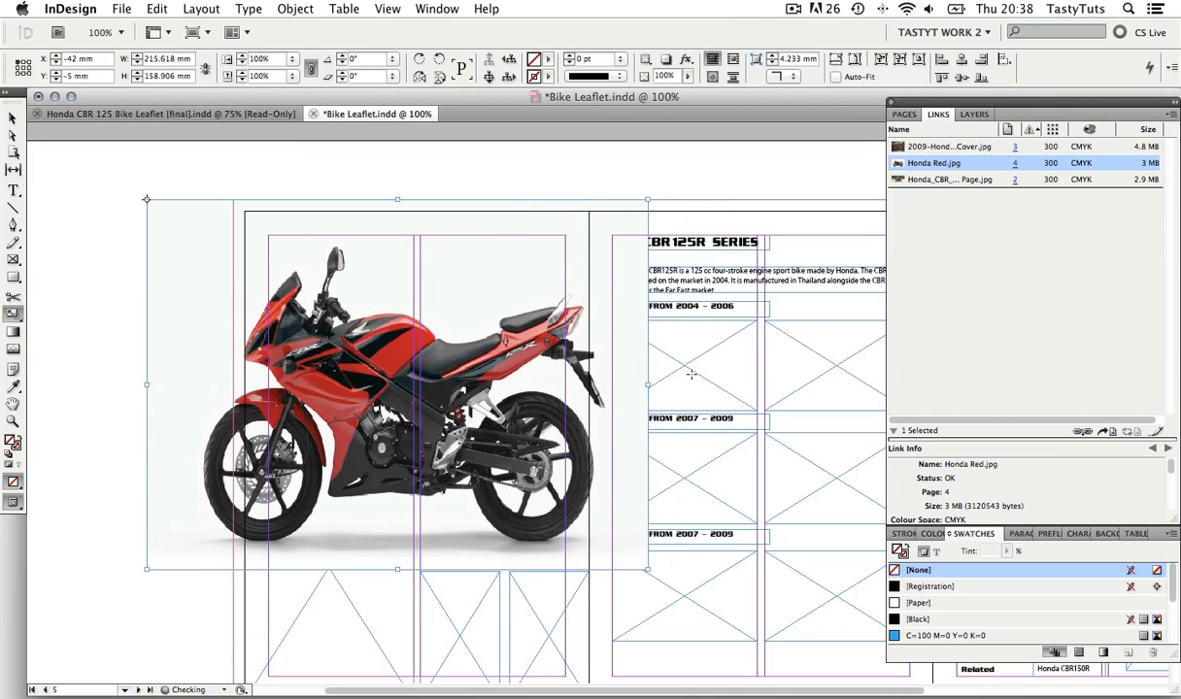
pyautogui.press('super+alt+z')
pyautogui.press('super+alt+z')
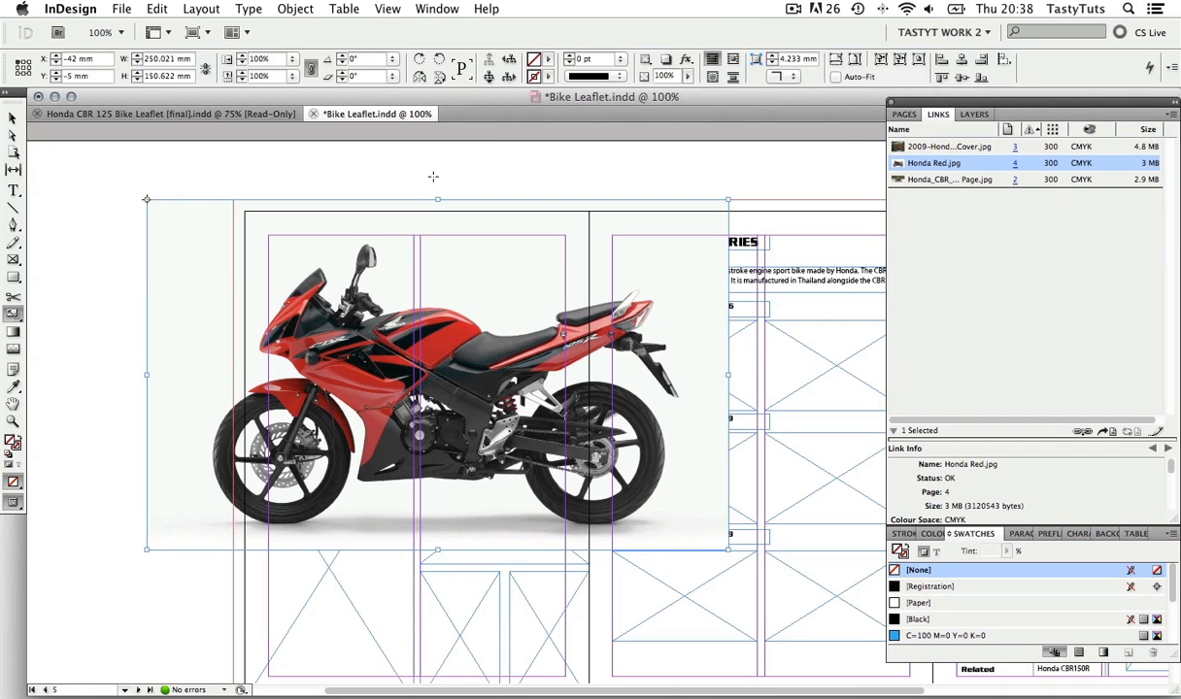
pyautogui.press('super+alt+z')
pyautogui.moveTo(432, 174)
pyautogui.mouseDown()
pyautogui.moveTo(432, 188)
pyautogui.moveTo(434, 178)
pyautogui.mouseUp()
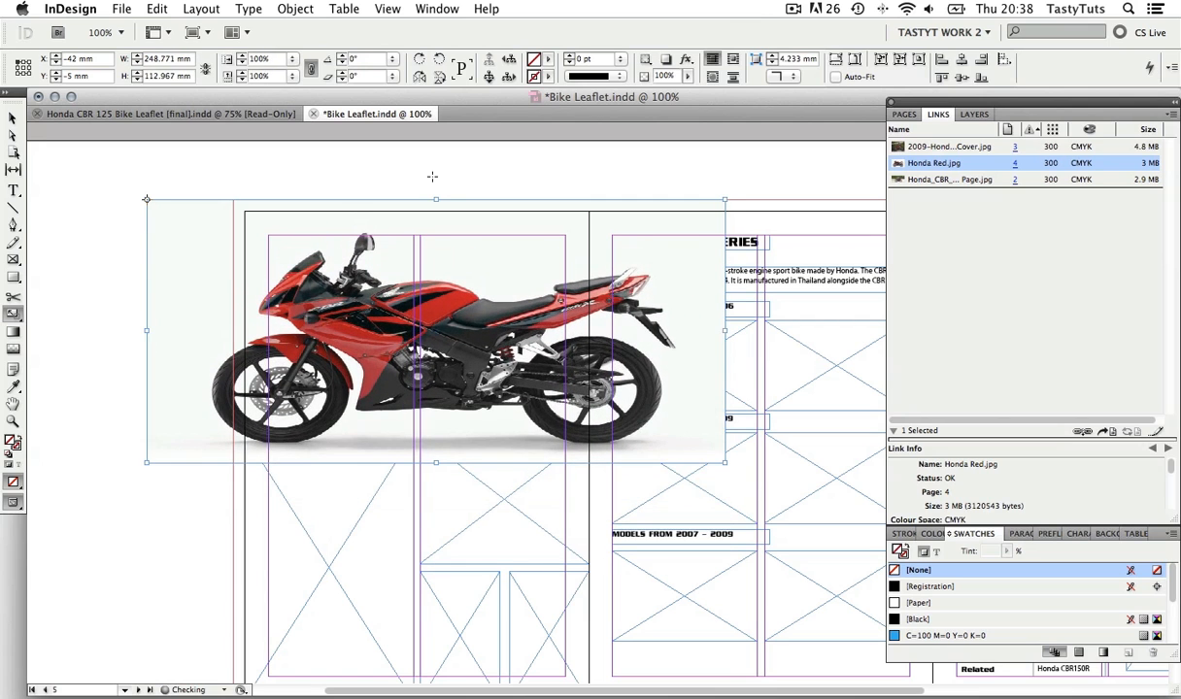
pyautogui.press('super+z')
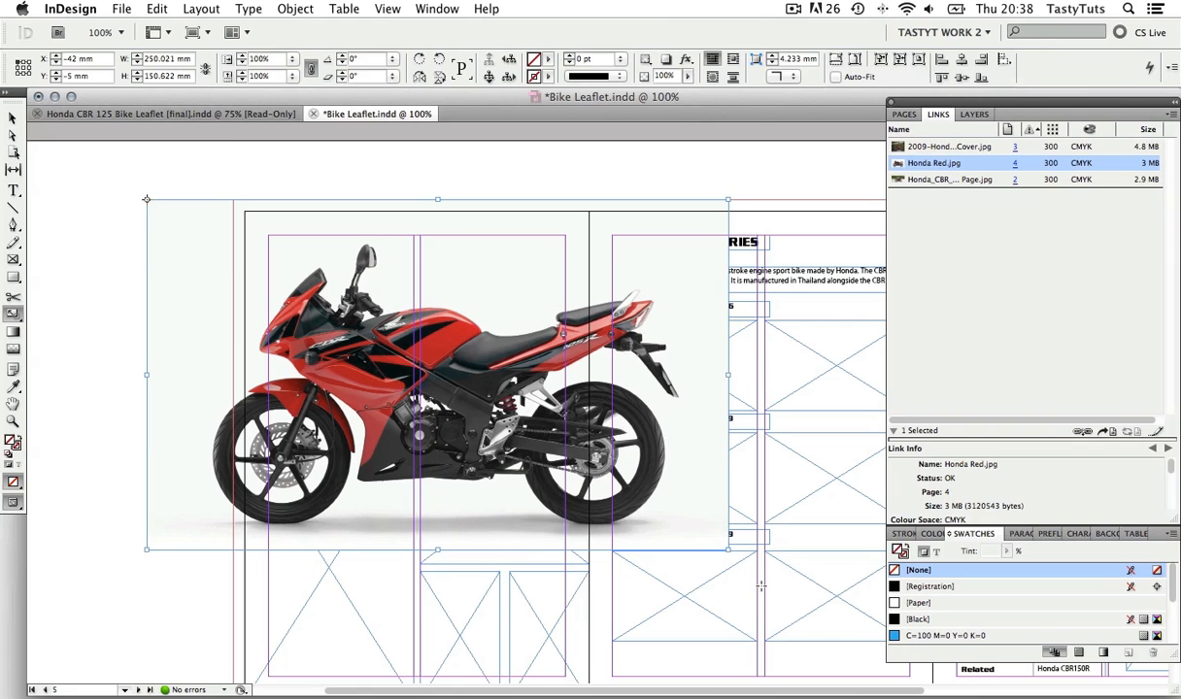
# Step: Scale the Honda Red image and its frame down proportionally to about 147 × 88.6 mm
pyautogui.moveTo(726, 551); pyautogui.dragTo(585, 508)
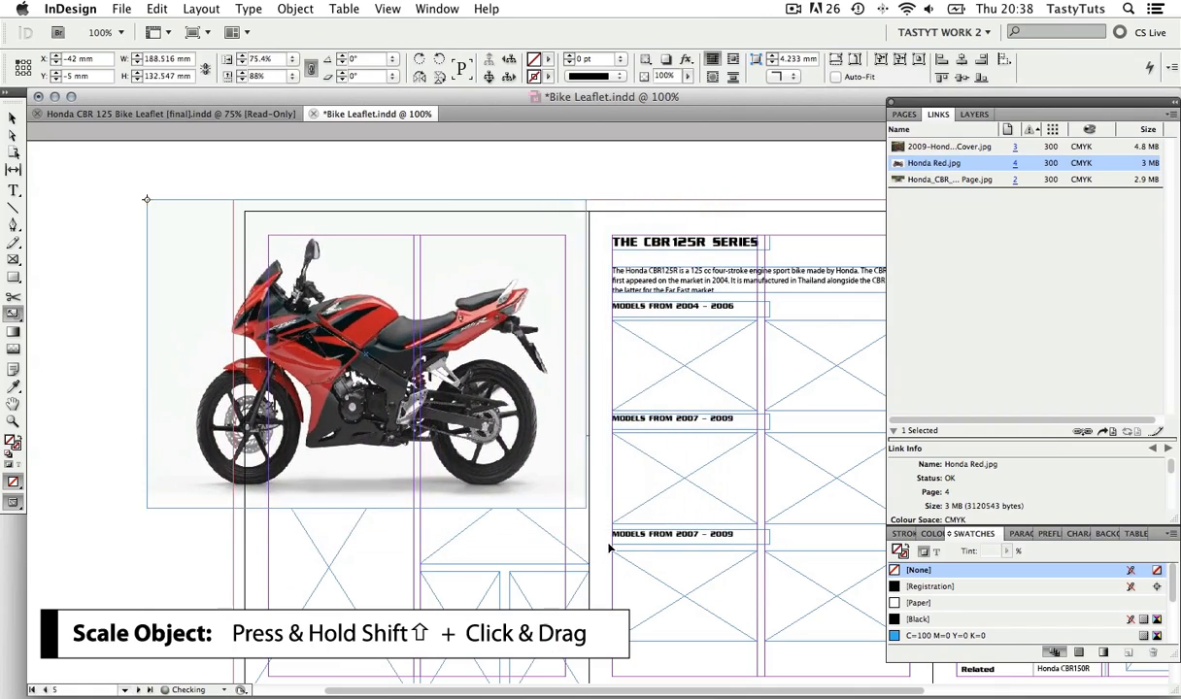
pyautogui.moveTo(609, 548); pyautogui.dragTo(583, 498)
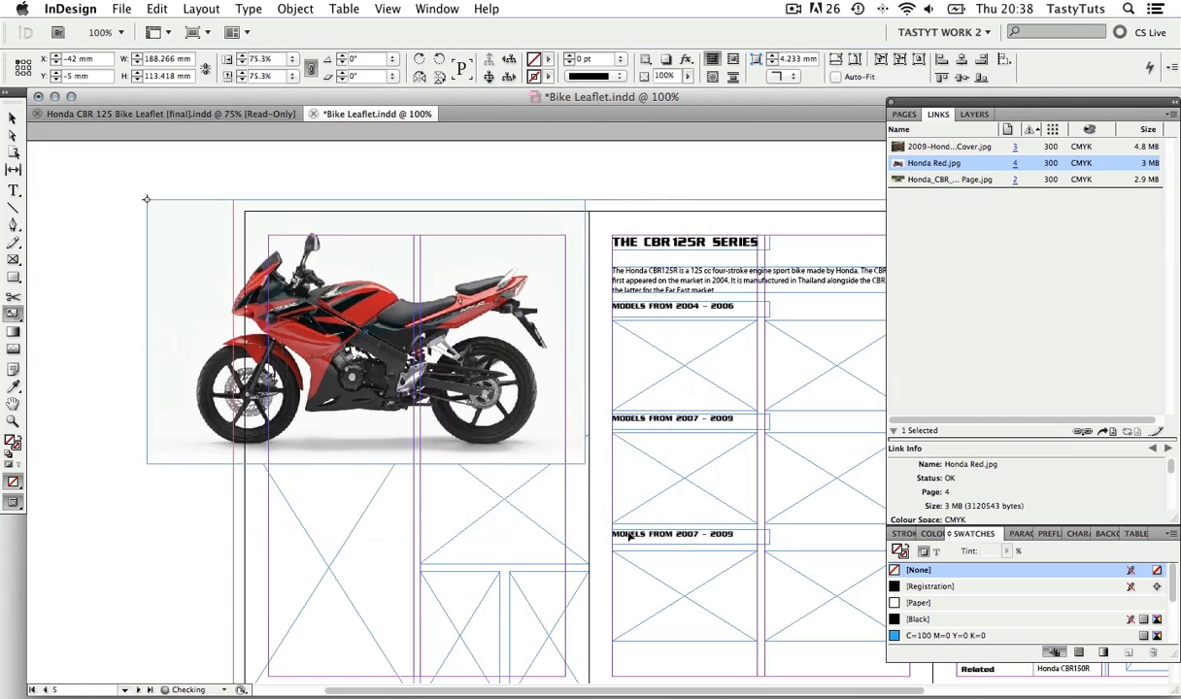
pyautogui.moveTo(629, 535); pyautogui.dragTo(491, 454)
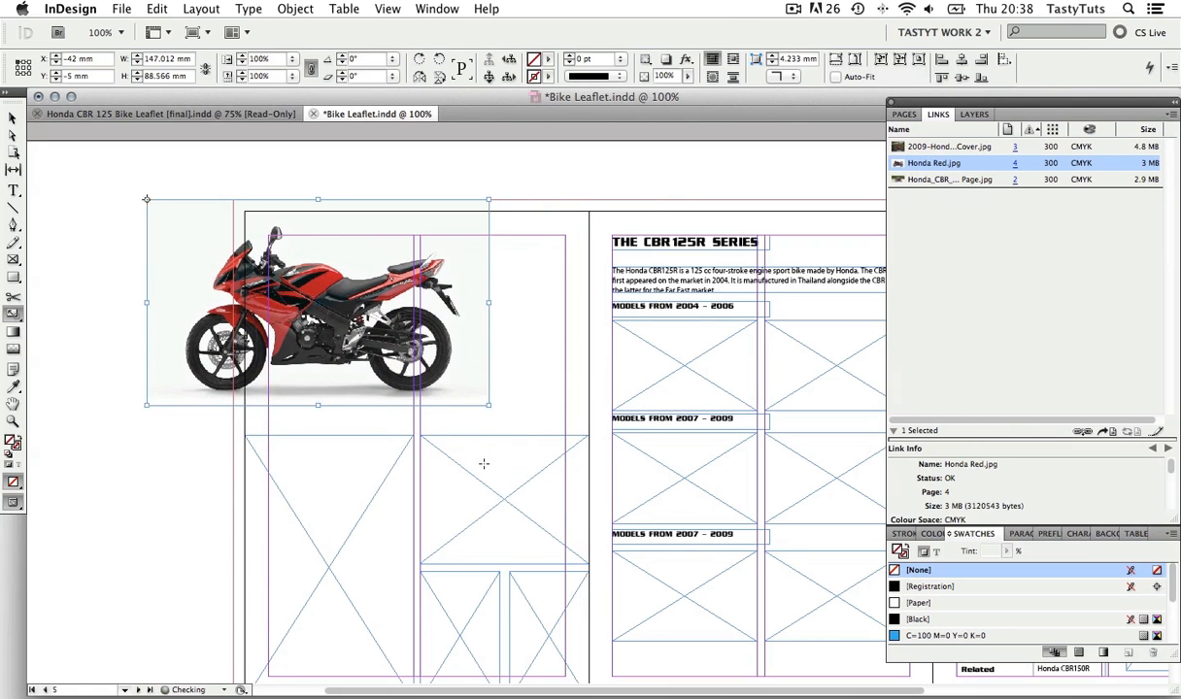
# Step: Align the Honda Red image with the first page's top-left corner and widen its frame to about 147.8 mm
pyautogui.press('v')
pyautogui.moveTo(359, 297); pyautogui.dragTo(457, 309)
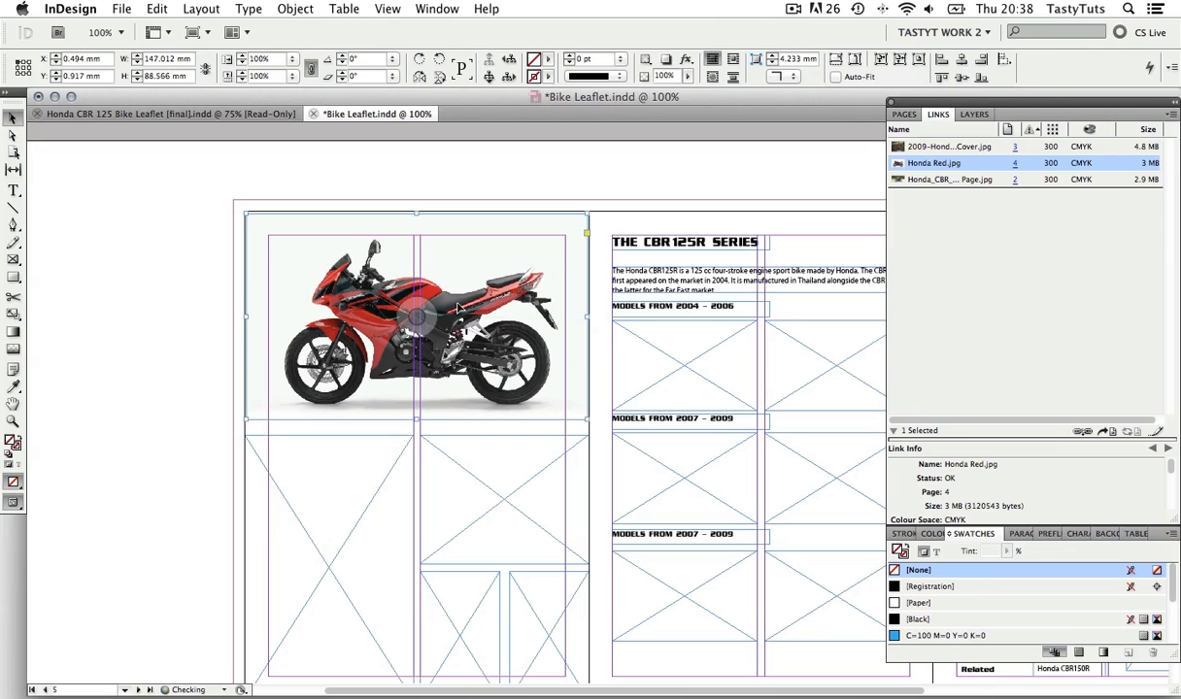
pyautogui.moveTo(586, 315)
pyautogui.mouseDown()
pyautogui.moveTo(577, 315)
pyautogui.moveTo(591, 314)
pyautogui.mouseUp()
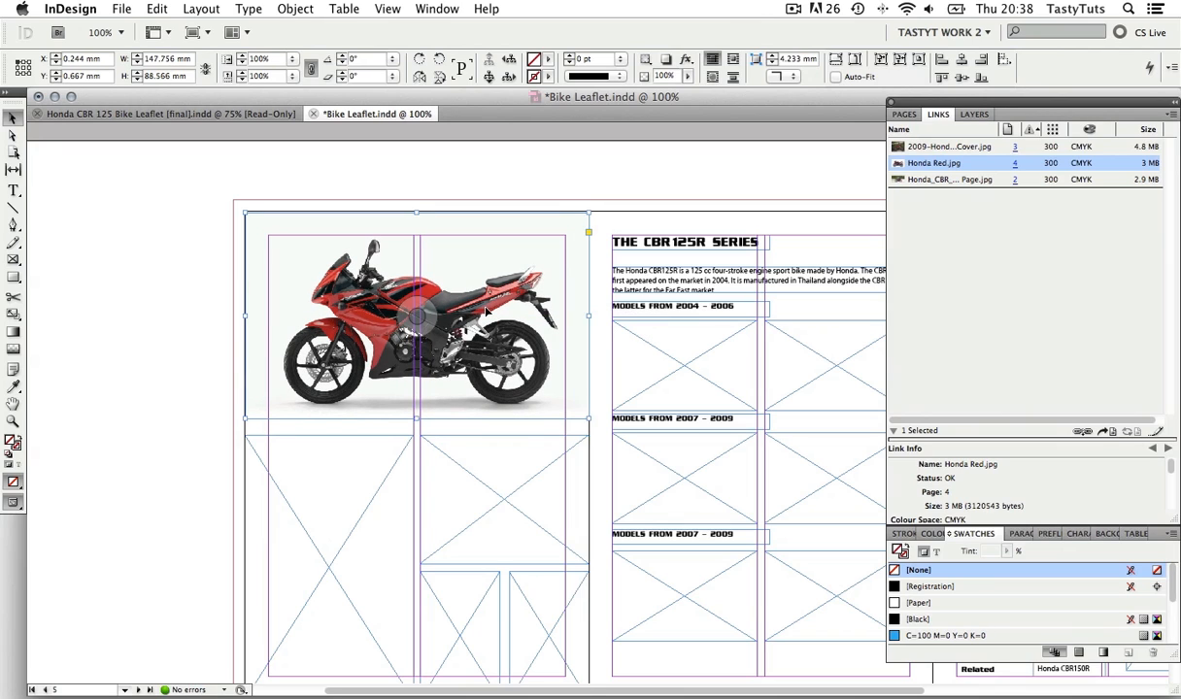
# Step: Enlarge the Honda Red picture proportionally inside its frame to about 63.6% and shift it to centre the bike
pyautogui.doubleClick(465, 296)
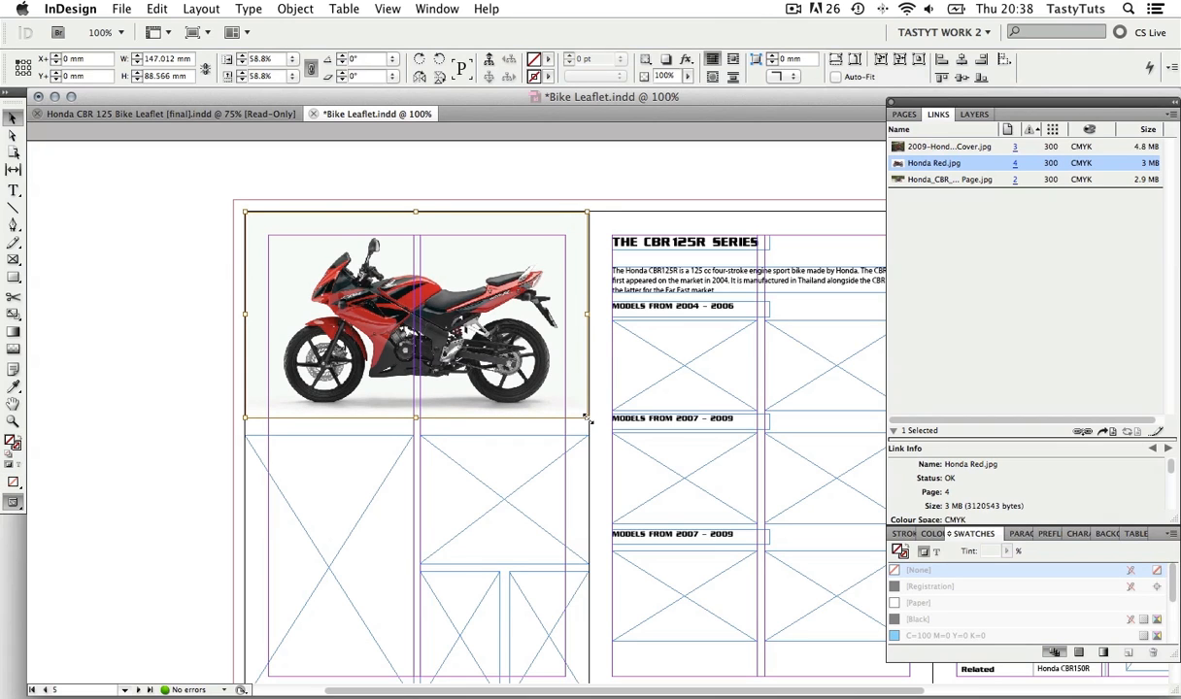
pyautogui.moveTo(587, 418)
pyautogui.mouseDown()
pyautogui.moveTo(613, 433)
pyautogui.moveTo(601, 426)
pyautogui.mouseUp()
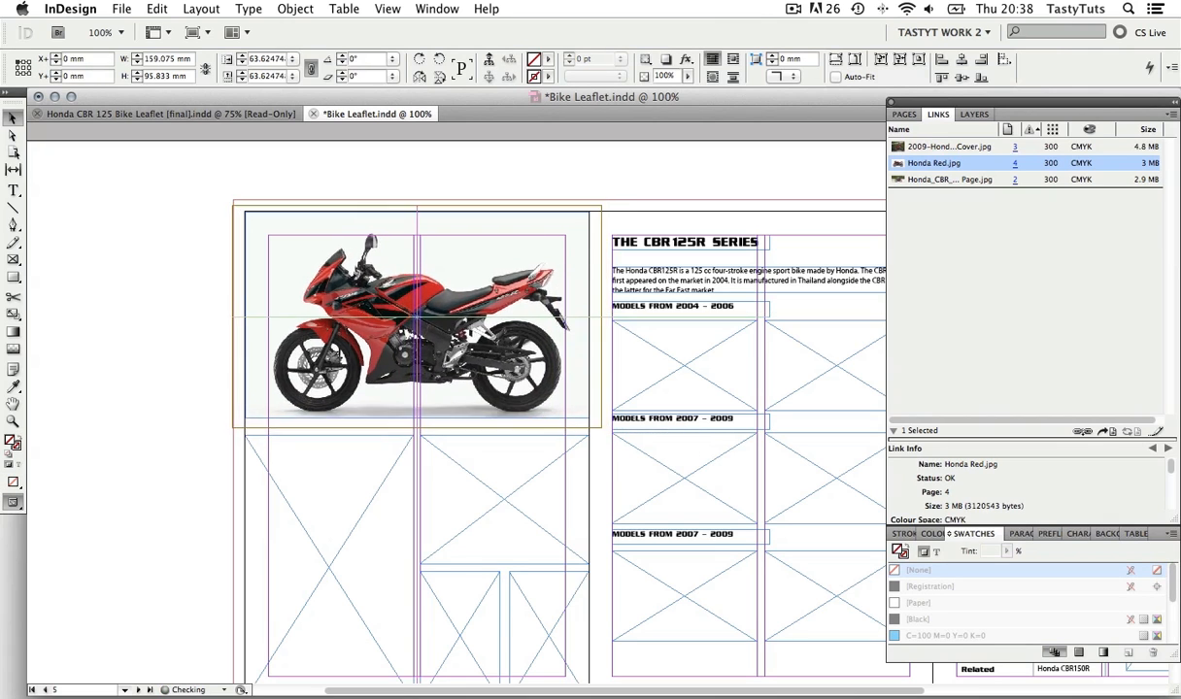
pyautogui.moveTo(418, 317); pyautogui.dragTo(422, 315)
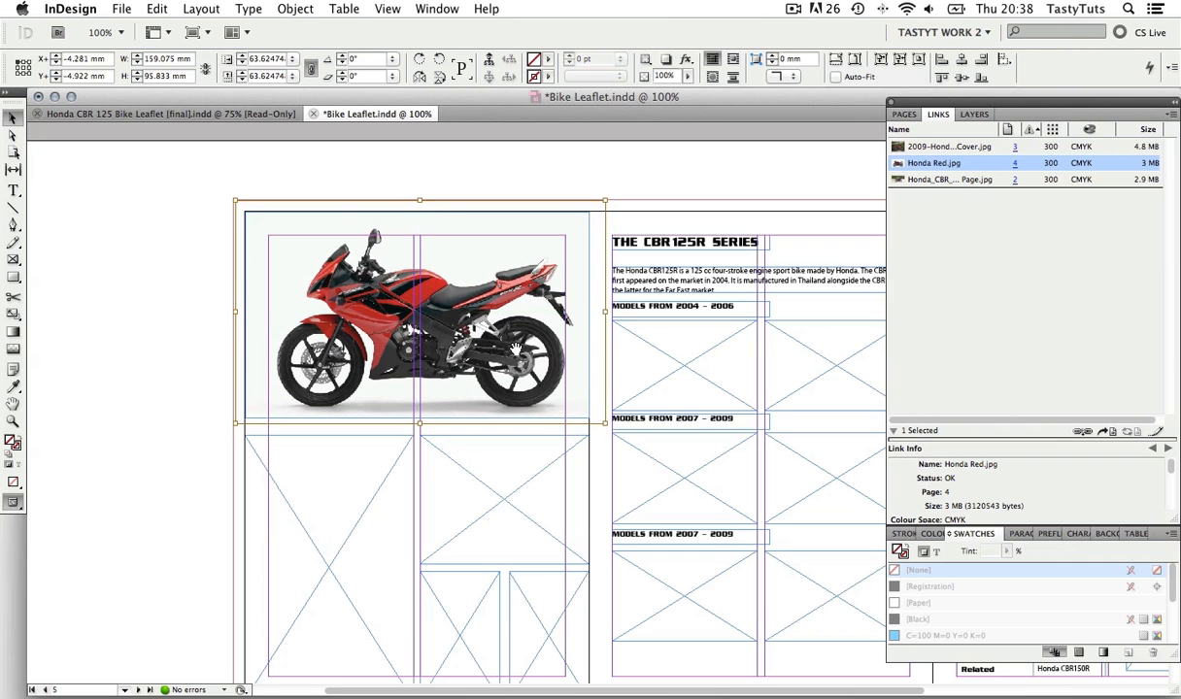
pyautogui.click(107, 333)
pyautogui.moveTo(392, 418); pyautogui.dragTo(414, 453)
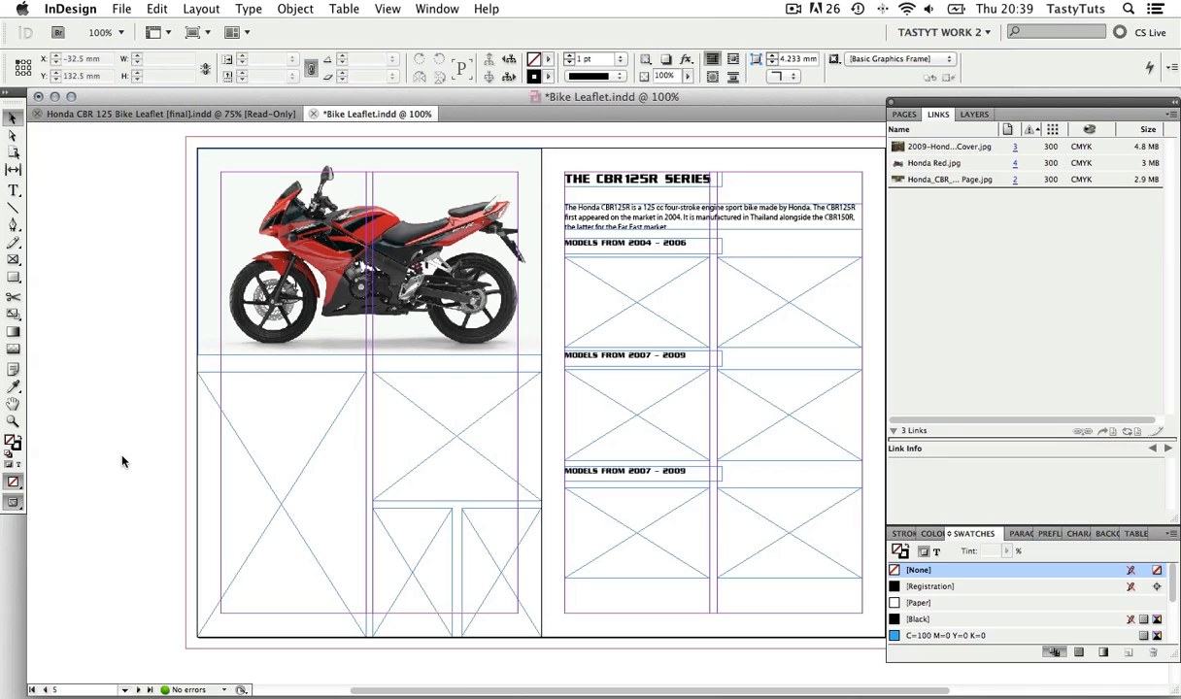
# Step: Load Honda Blue.jpg, Honda Green.jpg, Honda Purple.jpg and Honda Red.jpg together from the JPEG folder for placing
pyautogui.press('super+d')
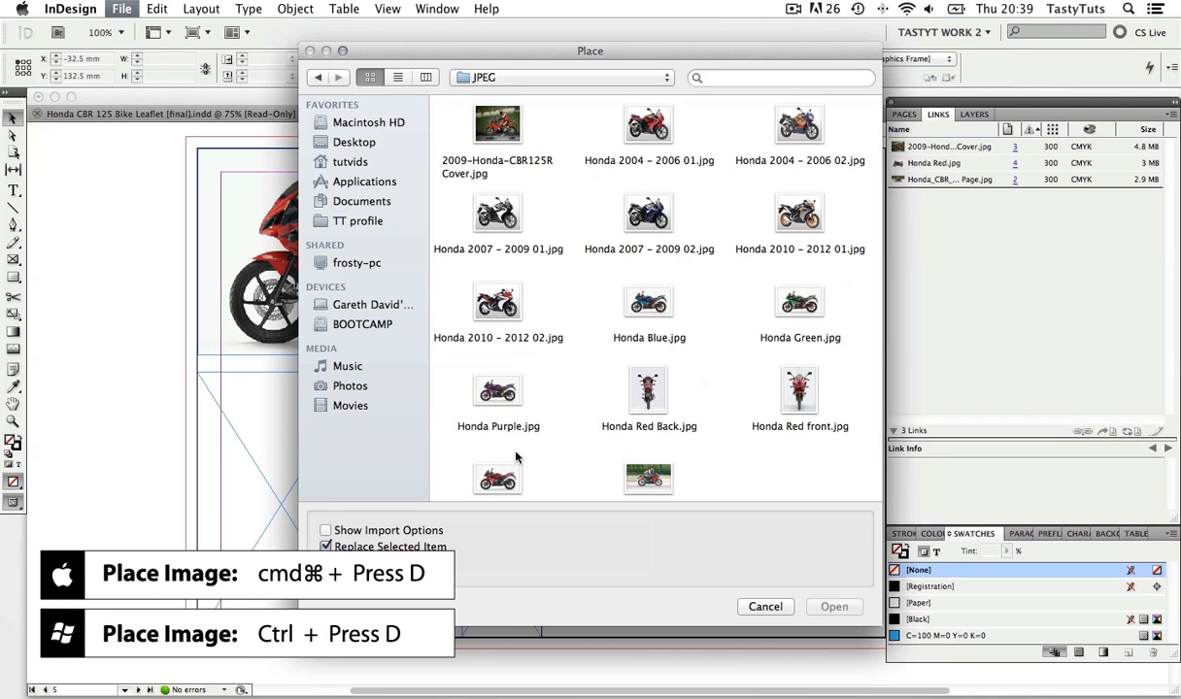
pyautogui.click(478, 458)
pyautogui.click(497, 391)
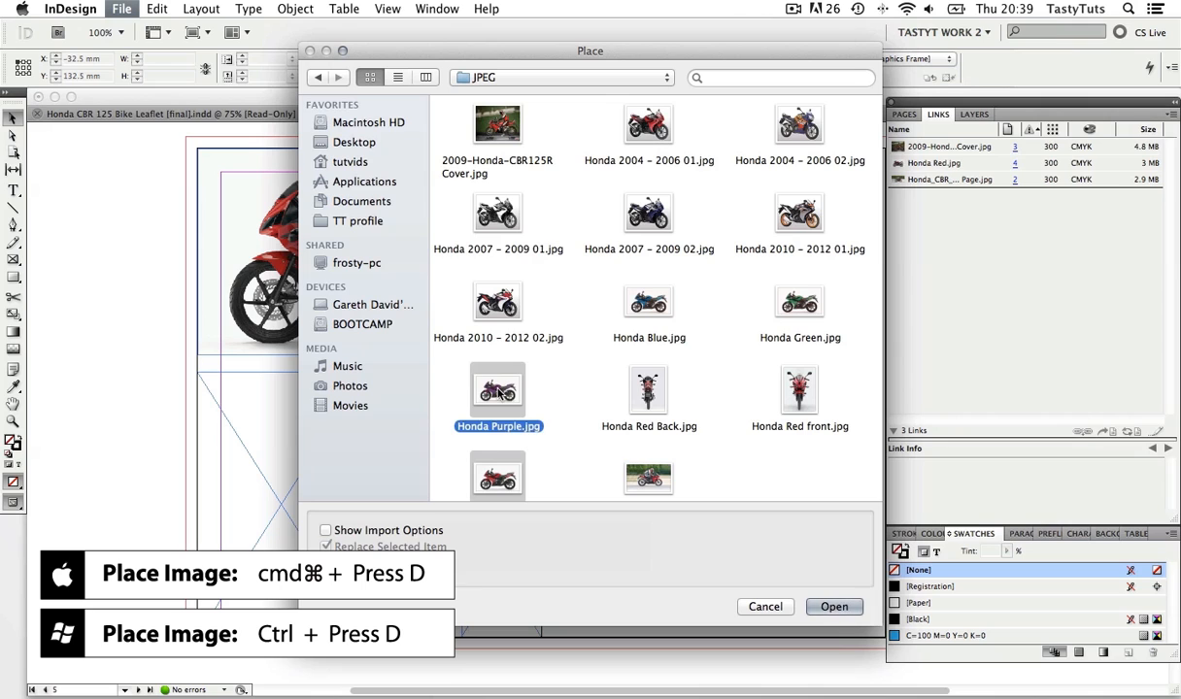
pyautogui.keyDown('super'); pyautogui.click(648, 309); pyautogui.keyUp('super')
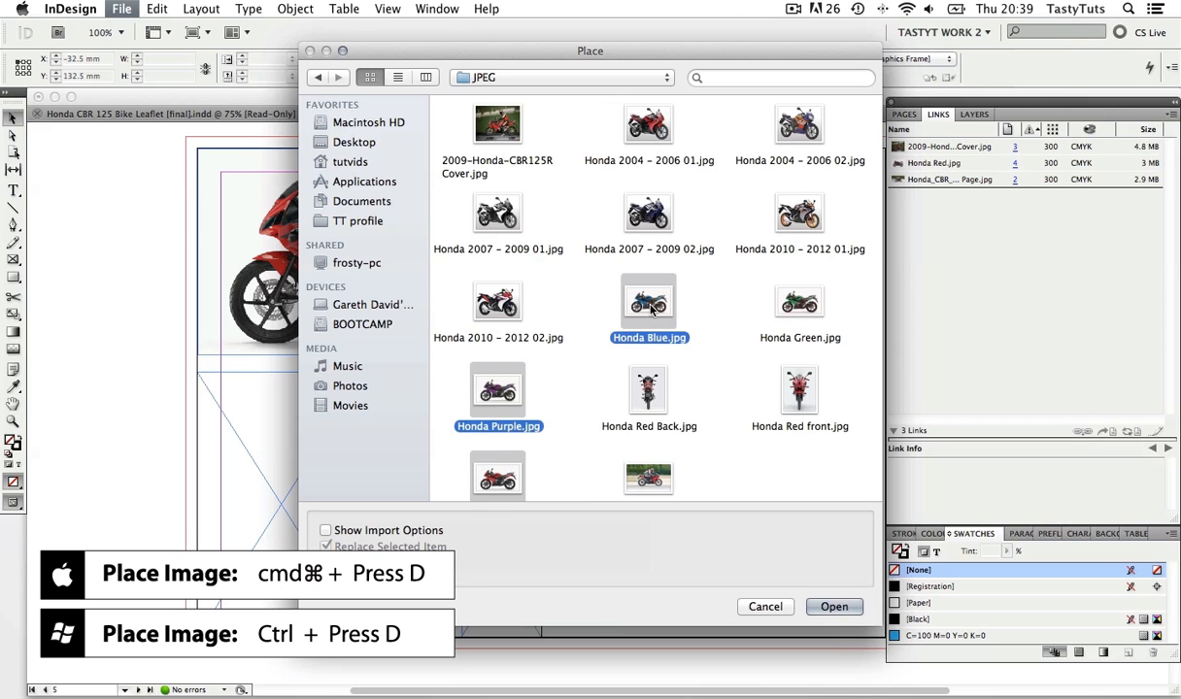
pyautogui.keyDown('super'); pyautogui.click(799, 303); pyautogui.keyUp('super')
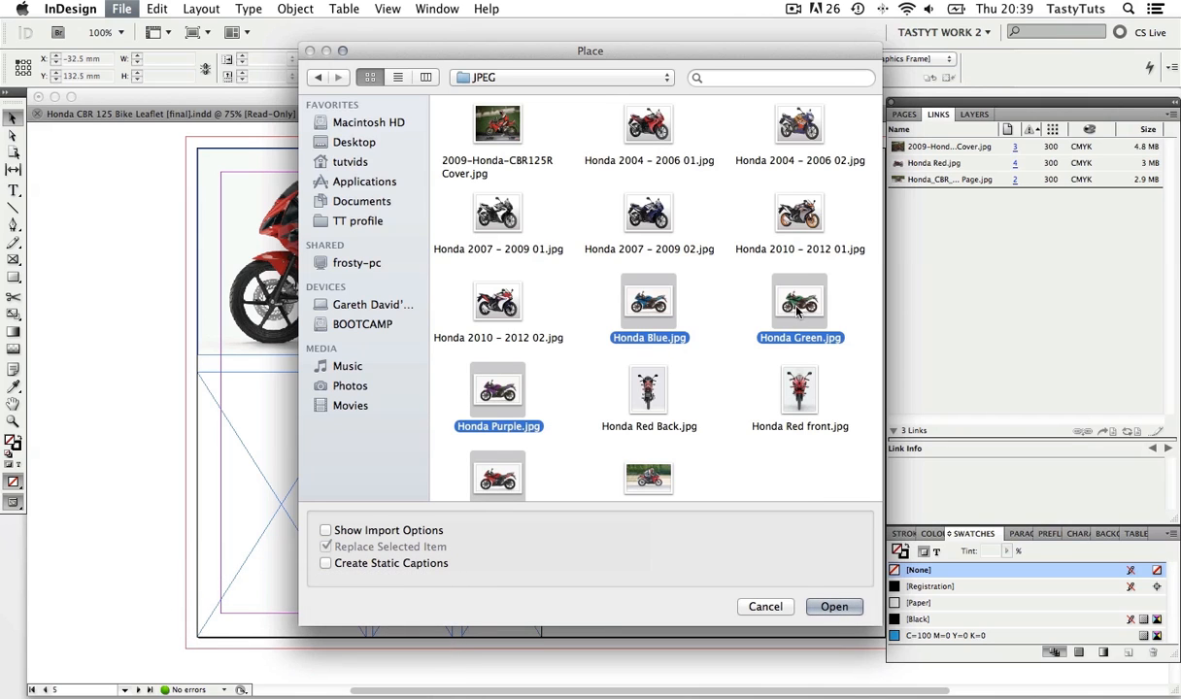
pyautogui.click(833, 604)
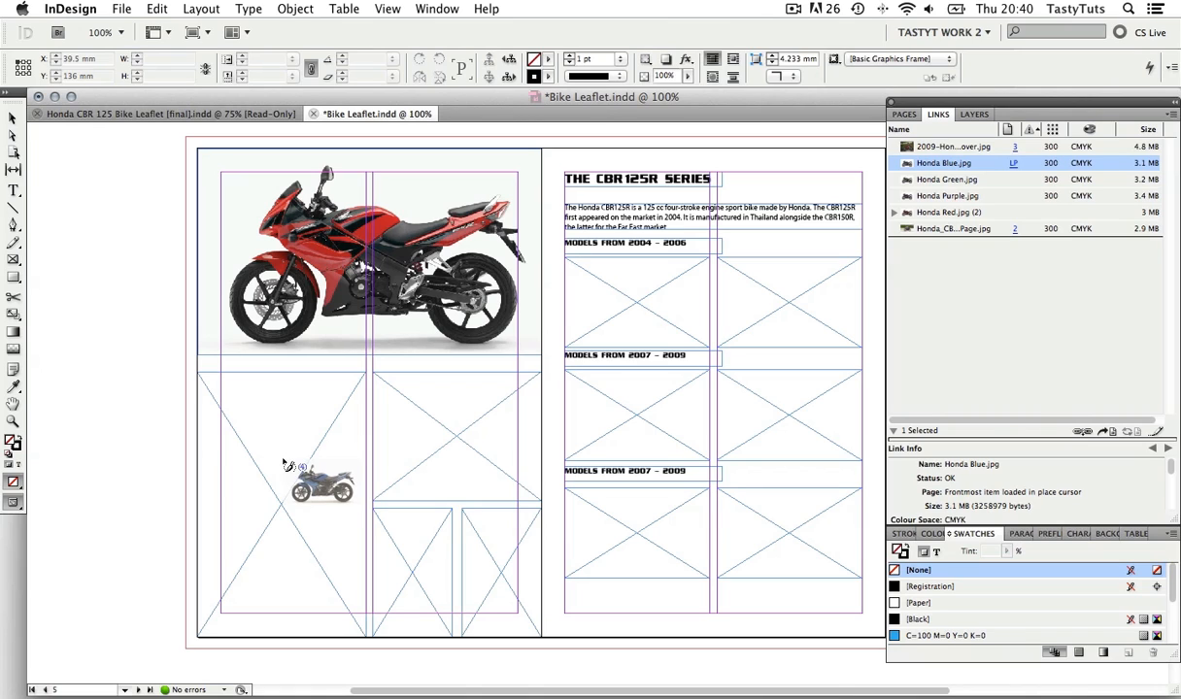
# Step: Place Honda Blue in the tall frame, Honda Green in the frame beside it, and Honda Purple and Honda Red in the two small frames below
pyautogui.click(250, 407)
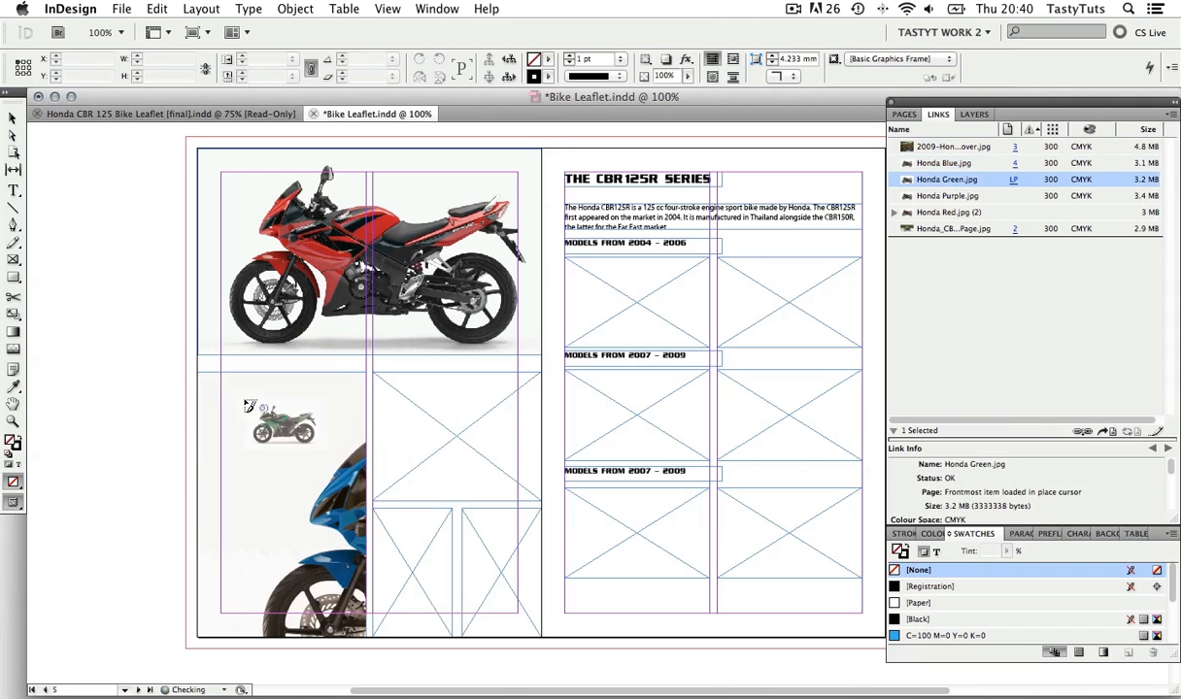
pyautogui.click(404, 416)
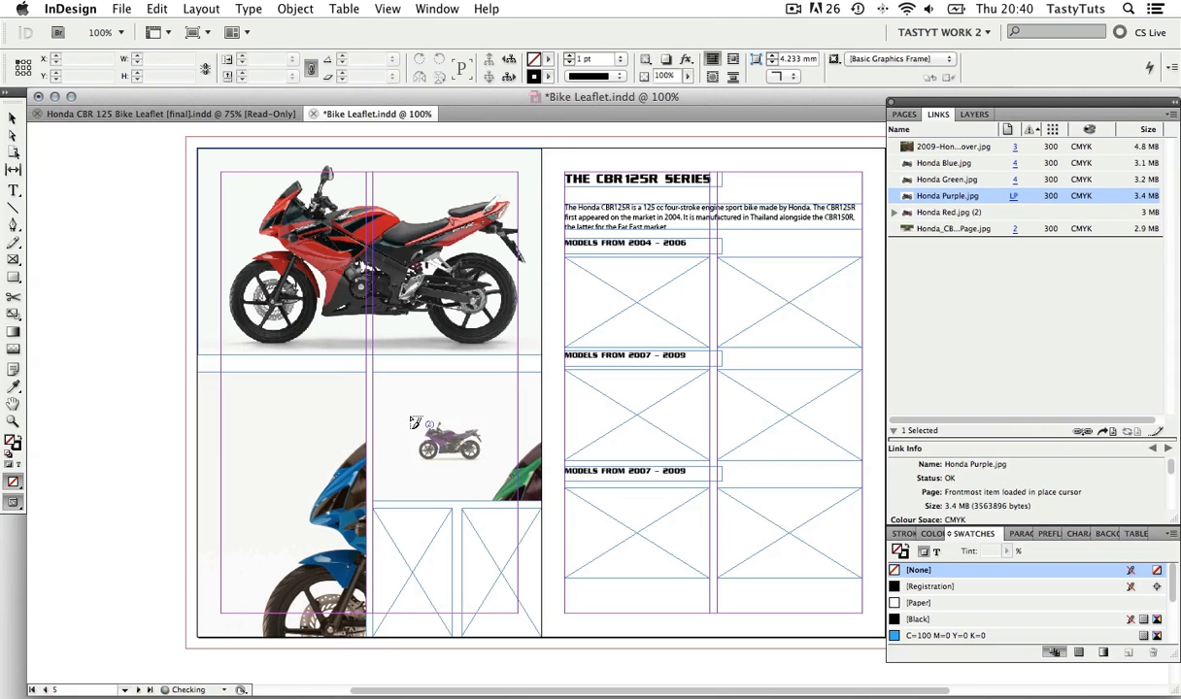
pyautogui.click(389, 539)
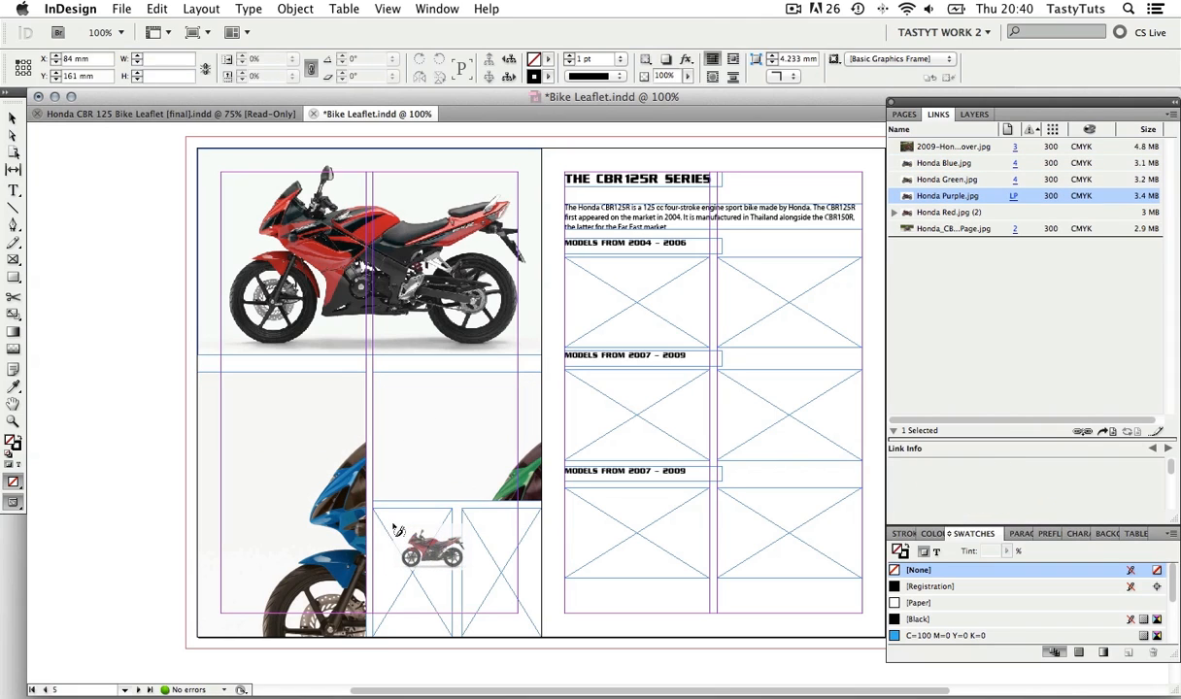
pyautogui.click(496, 533)
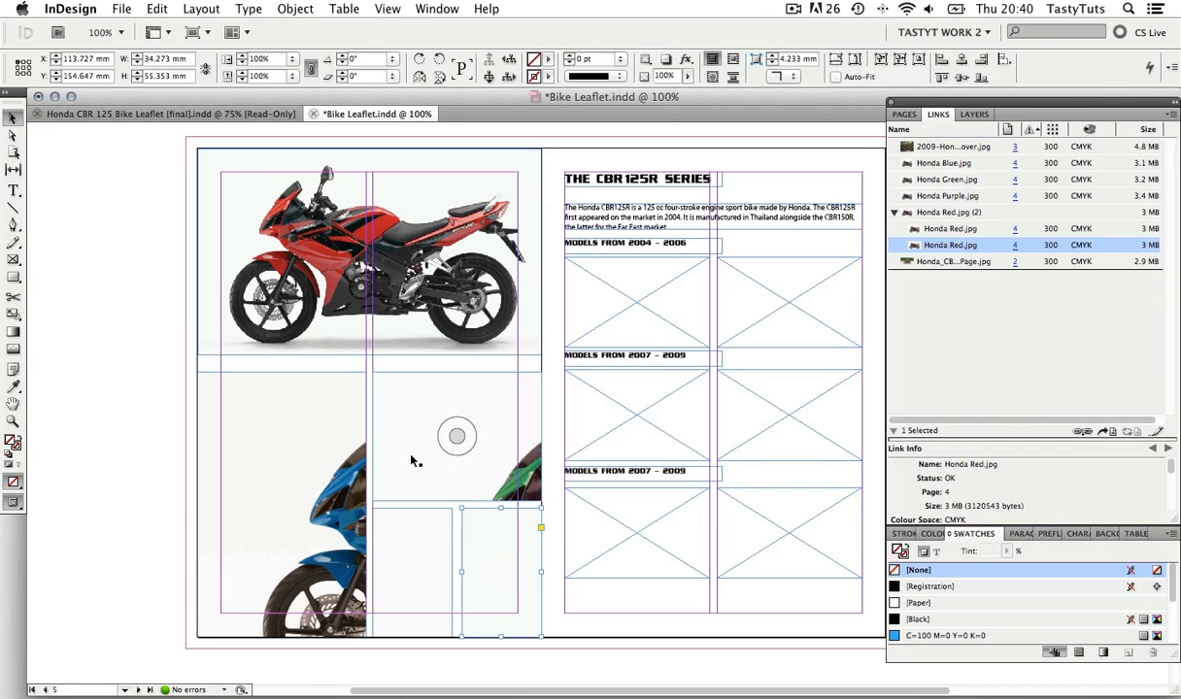
# Step: Check the sketch, then shift and enlarge the Honda Blue picture so the bike's front fills its tall frame
pyautogui.press('super+Tab')
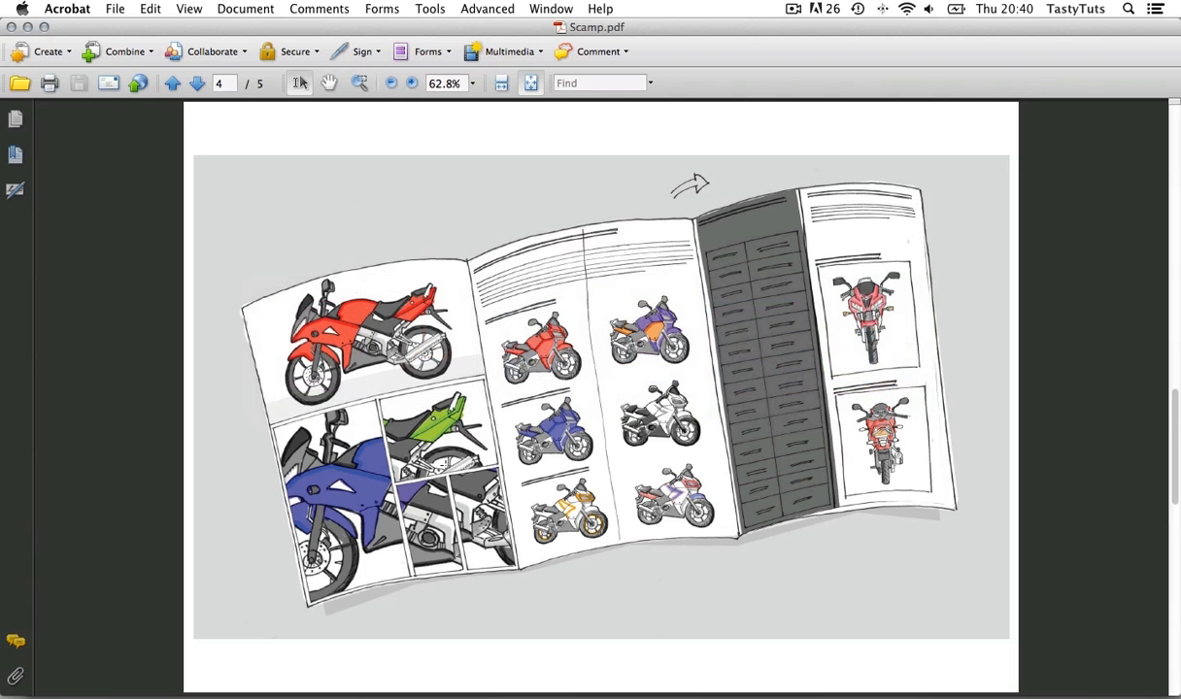
pyautogui.press('super+Tab')
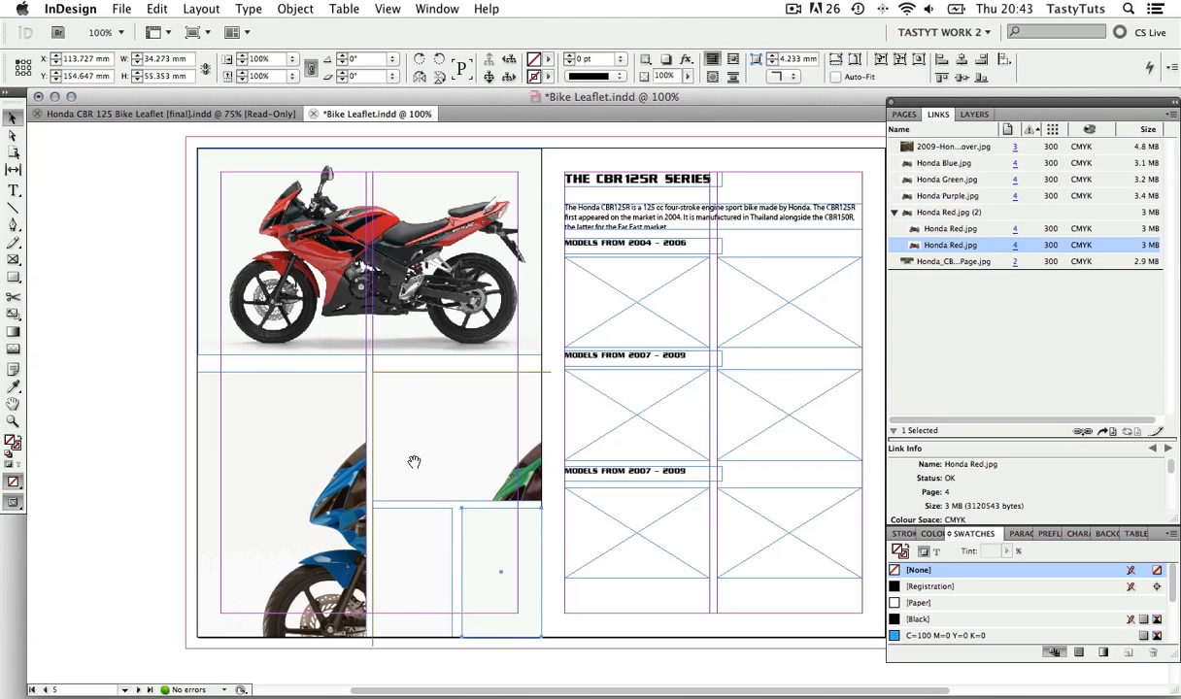
pyautogui.press('a')
pyautogui.click(276, 466)
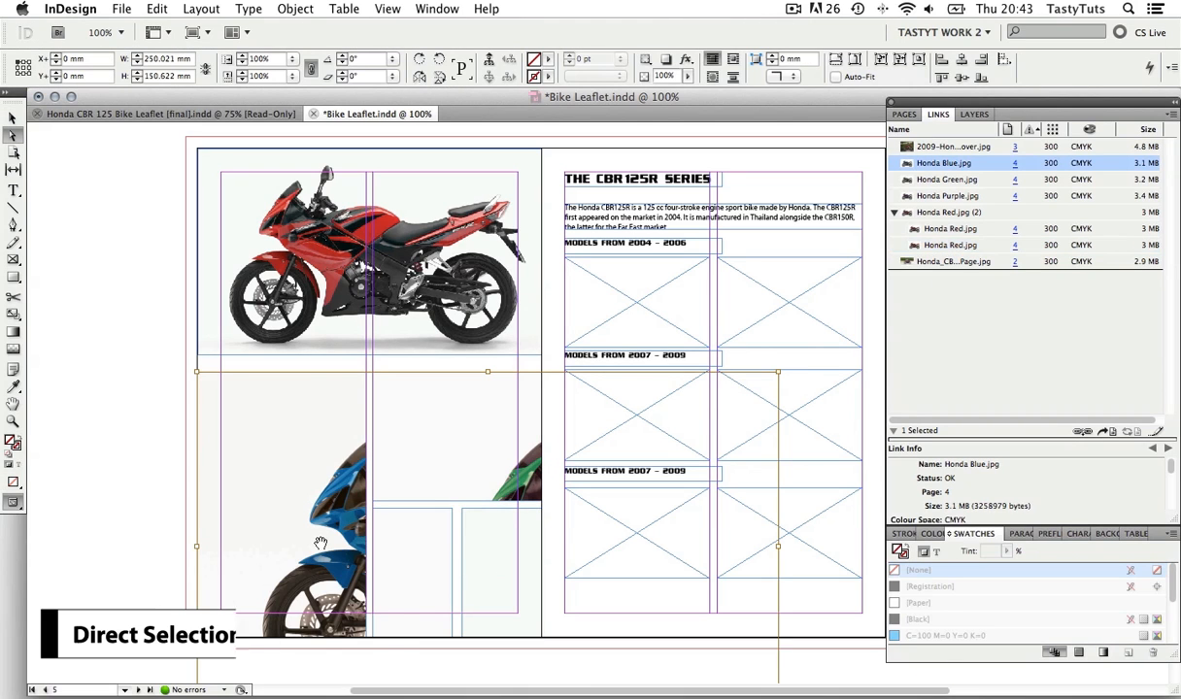
pyautogui.moveTo(322, 542); pyautogui.dragTo(256, 489)
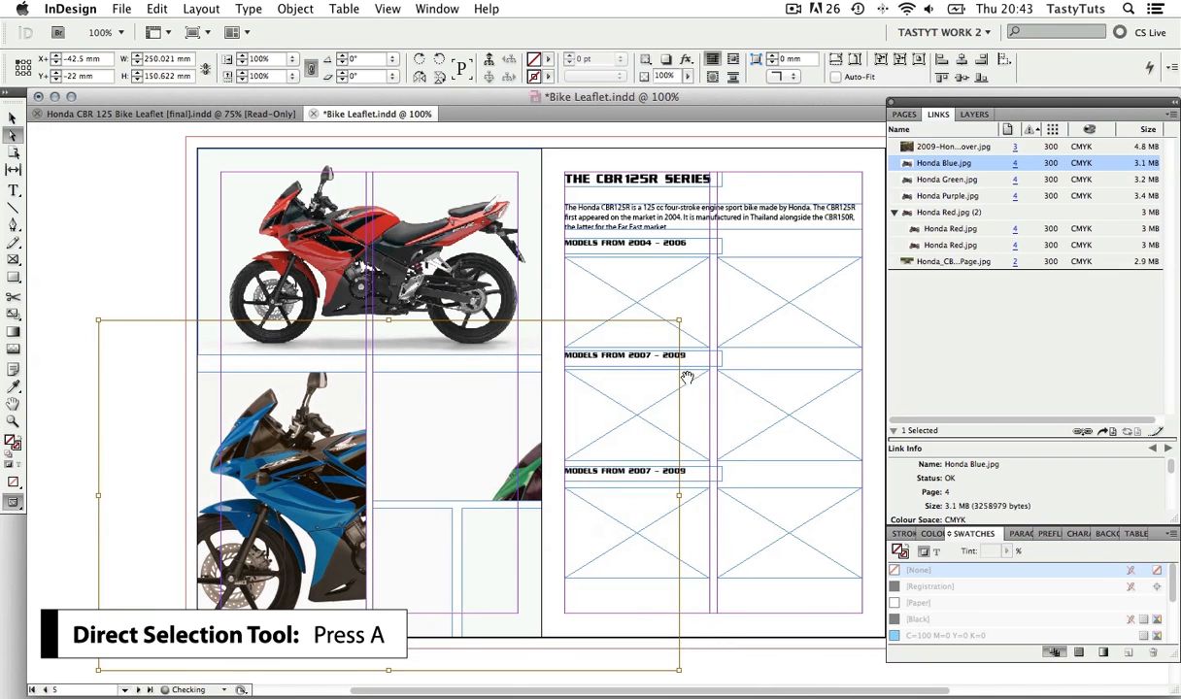
pyautogui.press('s')
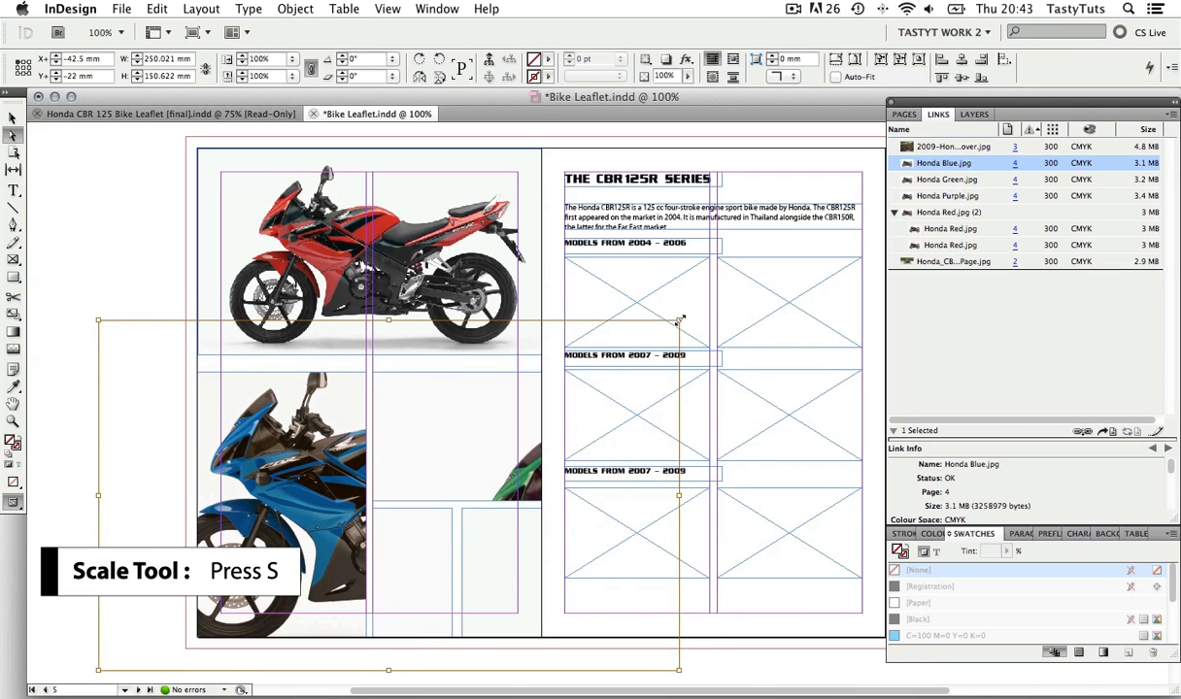
pyautogui.moveTo(680, 319); pyautogui.dragTo(747, 282)
pyautogui.moveTo(286, 537); pyautogui.dragTo(243, 561)
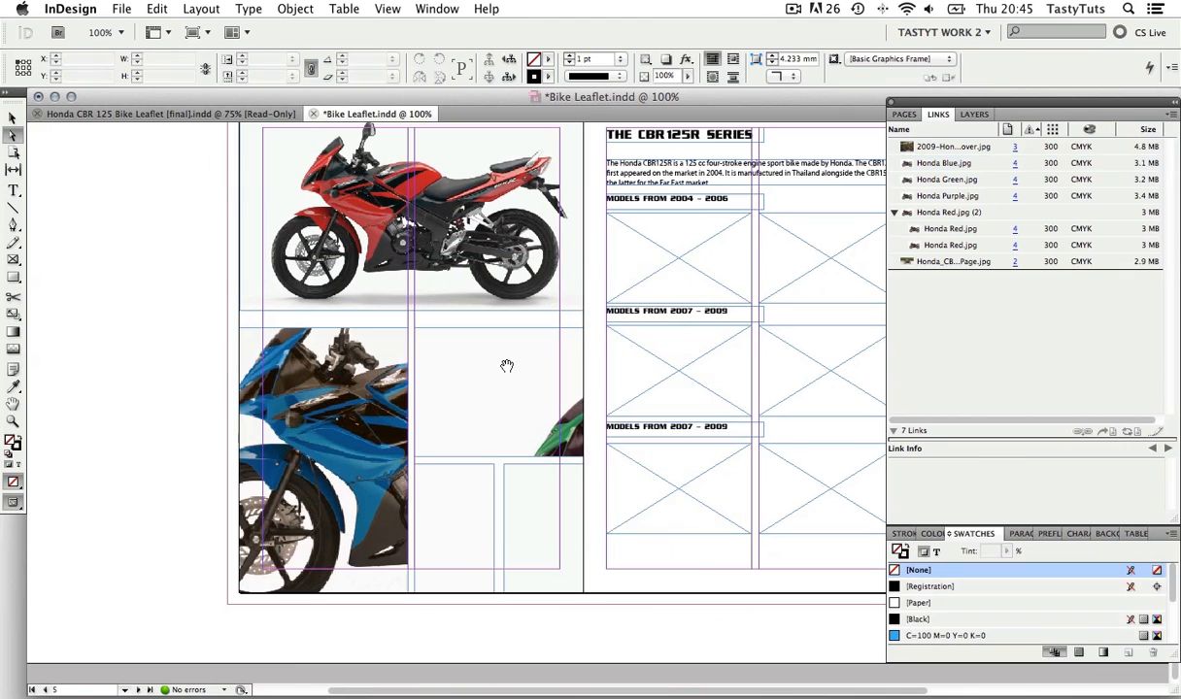
# Step: Scale and reposition the Honda Green, Purple and Red pictures so their frames show the tail, rear suspension and engine
pyautogui.moveTo(503, 364); pyautogui.dragTo(82, 310)
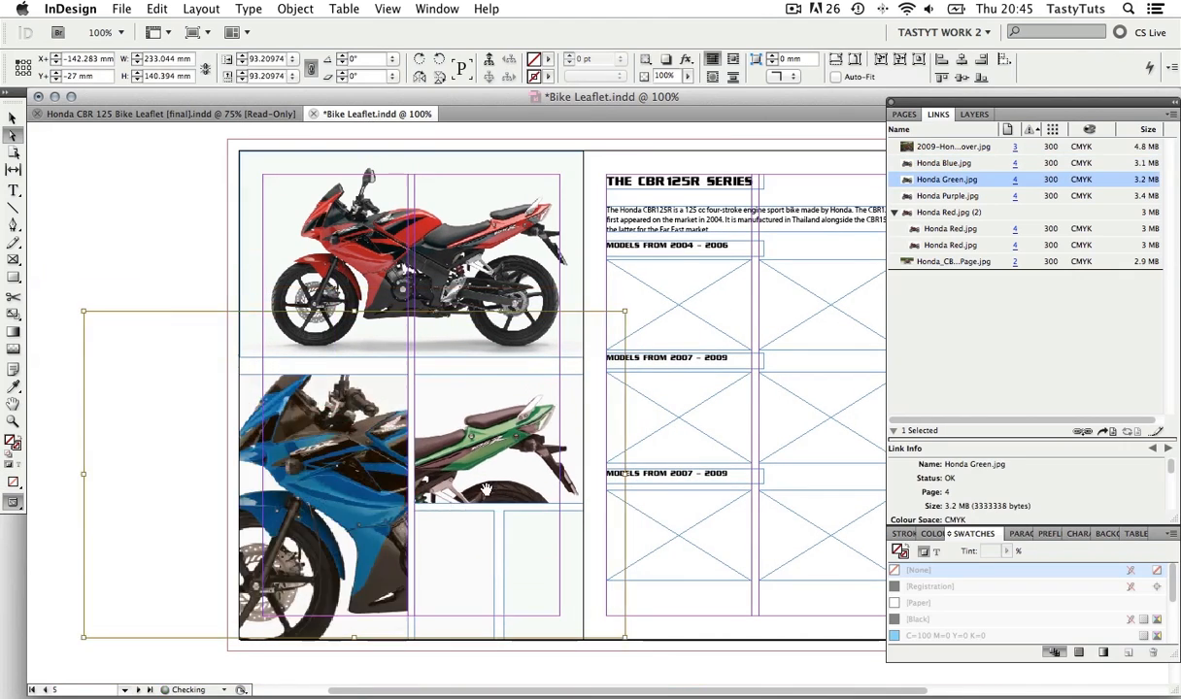
pyautogui.moveTo(455, 564); pyautogui.dragTo(334, 628)
pyautogui.moveTo(544, 573); pyautogui.dragTo(308, 410)
pyautogui.moveTo(269, 348); pyautogui.dragTo(168, 288)
pyautogui.moveTo(526, 559); pyautogui.dragTo(577, 587)
pyautogui.moveTo(220, 318); pyautogui.dragTo(132, 262)
pyautogui.moveTo(532, 565); pyautogui.dragTo(581, 579)
# Step: Compare the multi-coloured bike composition with the Acrobat sketch and preview the spread without guides and frame edges
pyautogui.press('super+Tab')
pyautogui.press('super+Tab')
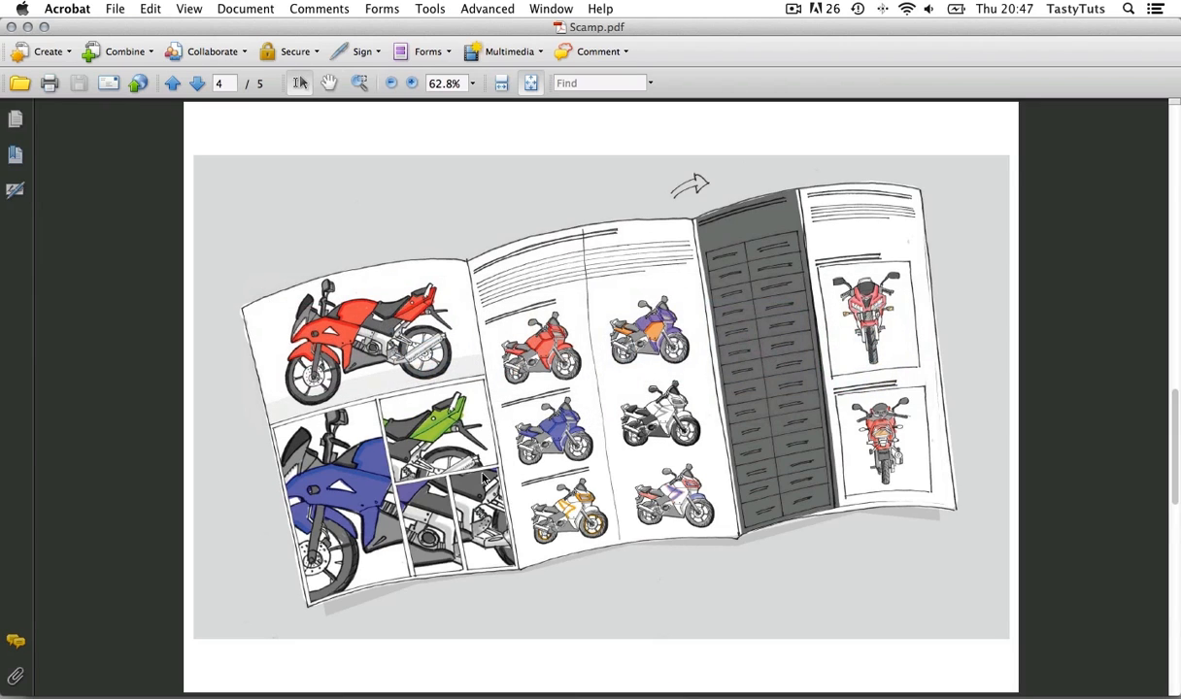
pyautogui.press('super+Tab')
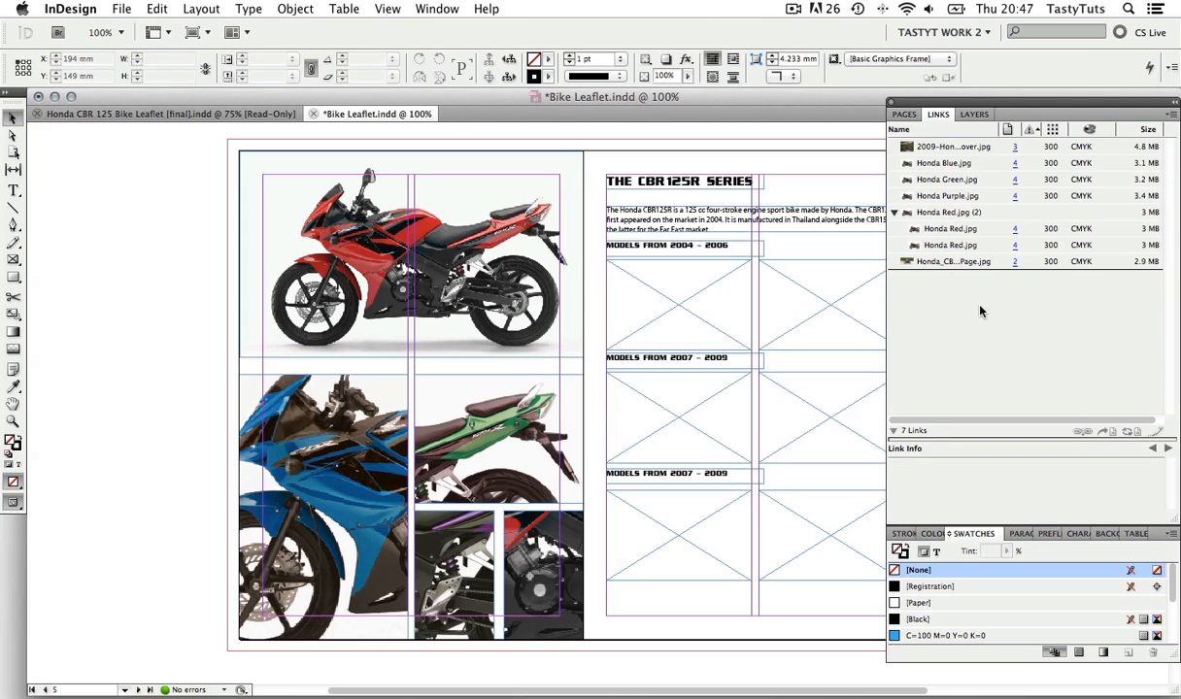
pyautogui.press('w')
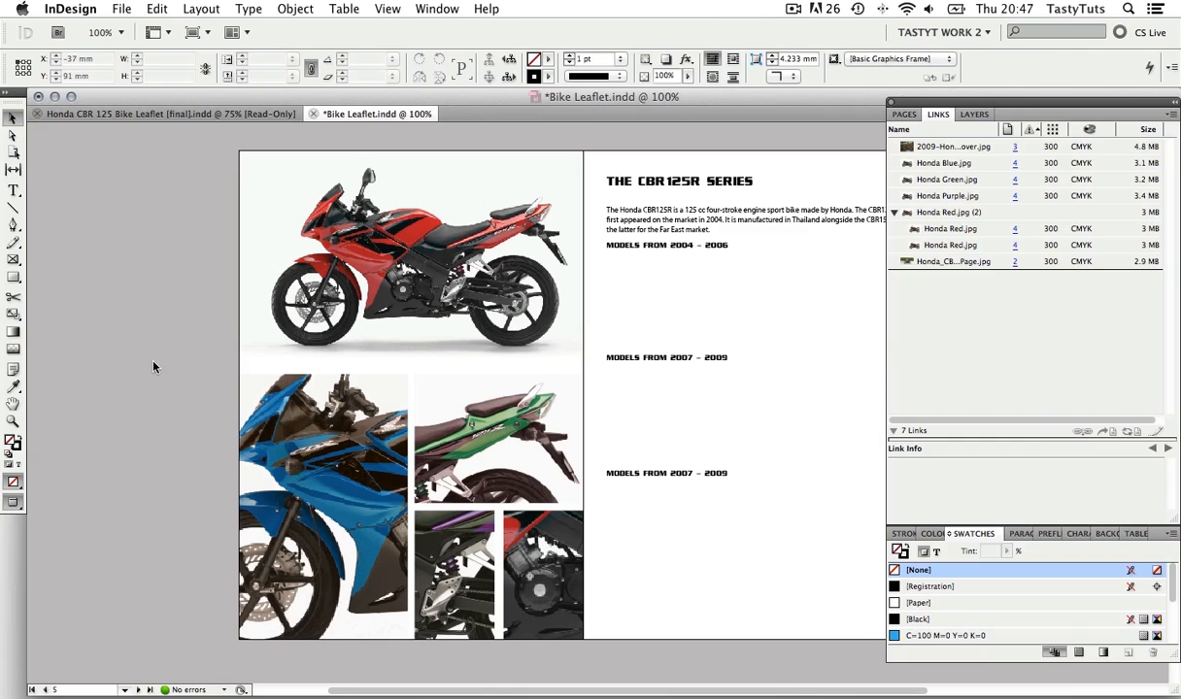
pyautogui.press('w')
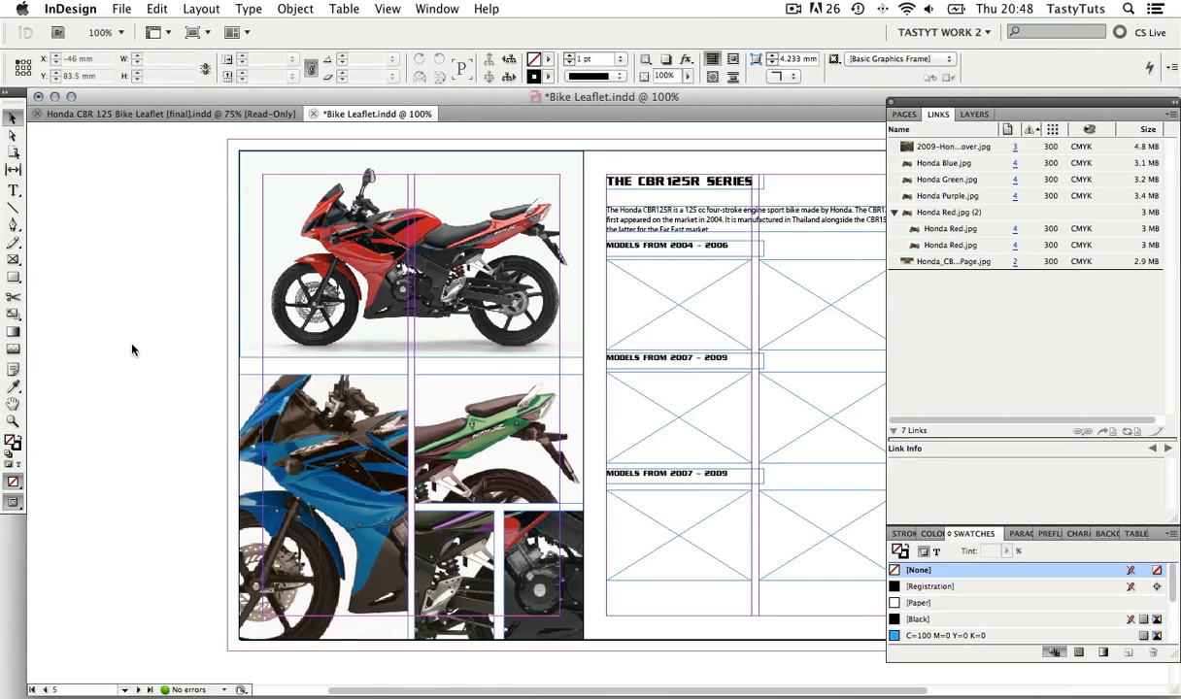
# Step: Check the sketch, then delete the five other empty picture frames, keeping only the first one under "Models from 2004 – 2006"
pyautogui.press('super+Tab')
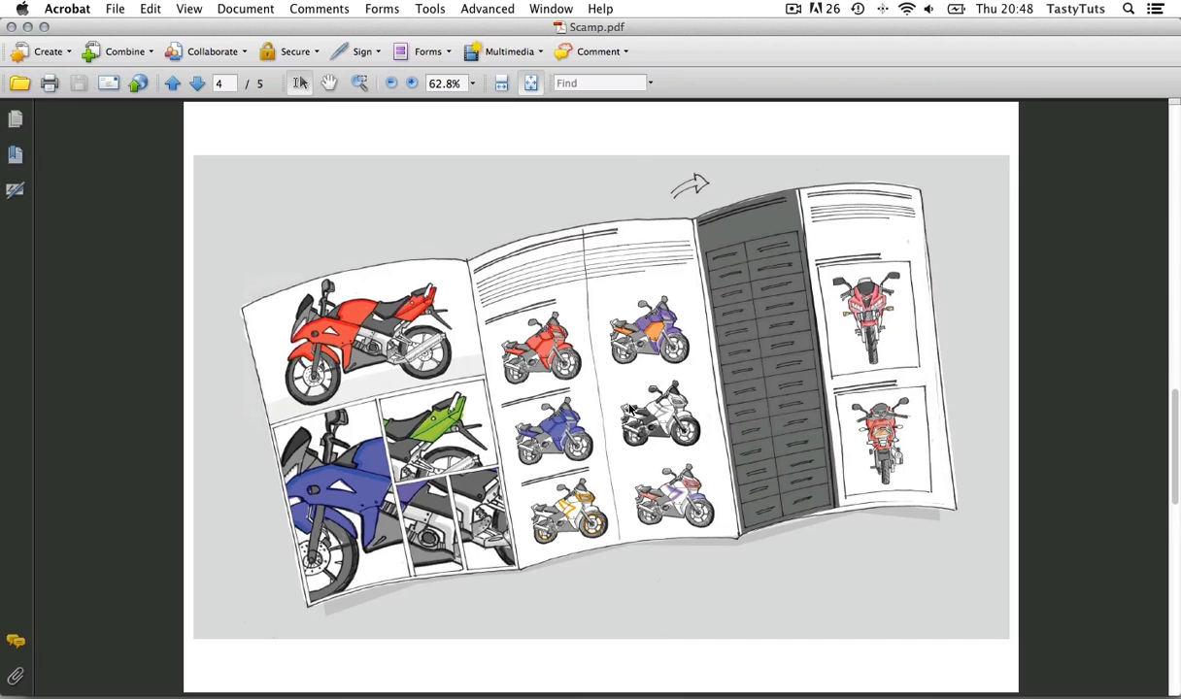
pyautogui.press('super+Tab')
pyautogui.moveTo(770, 390); pyautogui.dragTo(515, 391)
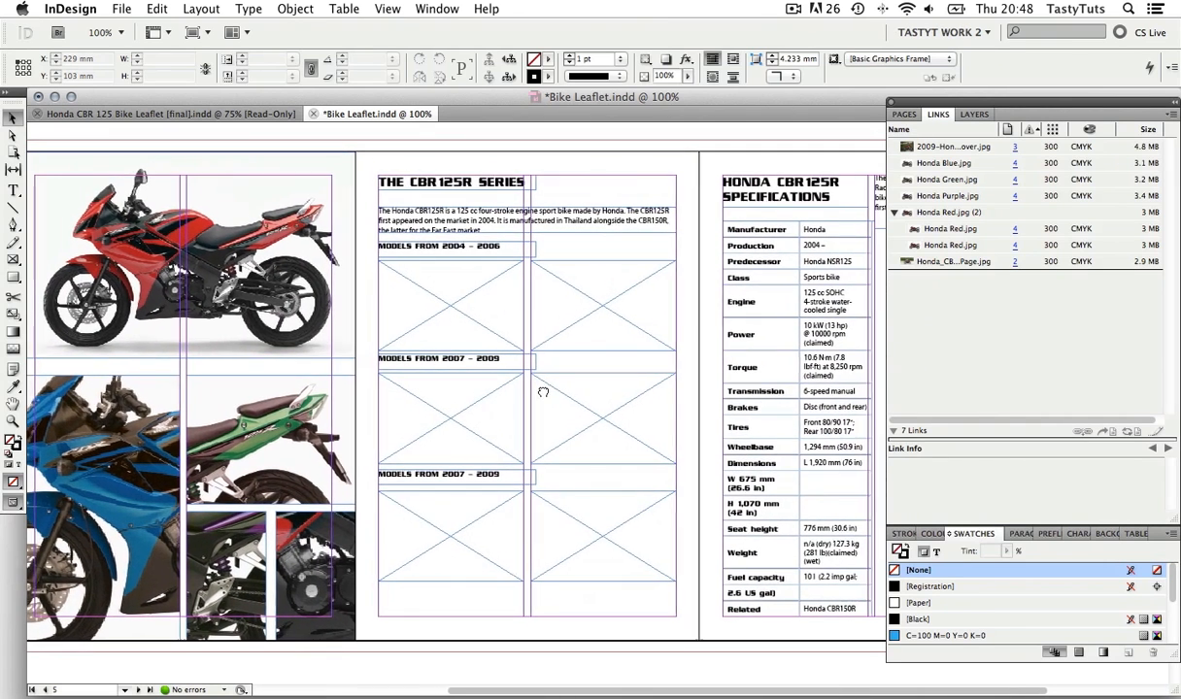
pyautogui.press('z')
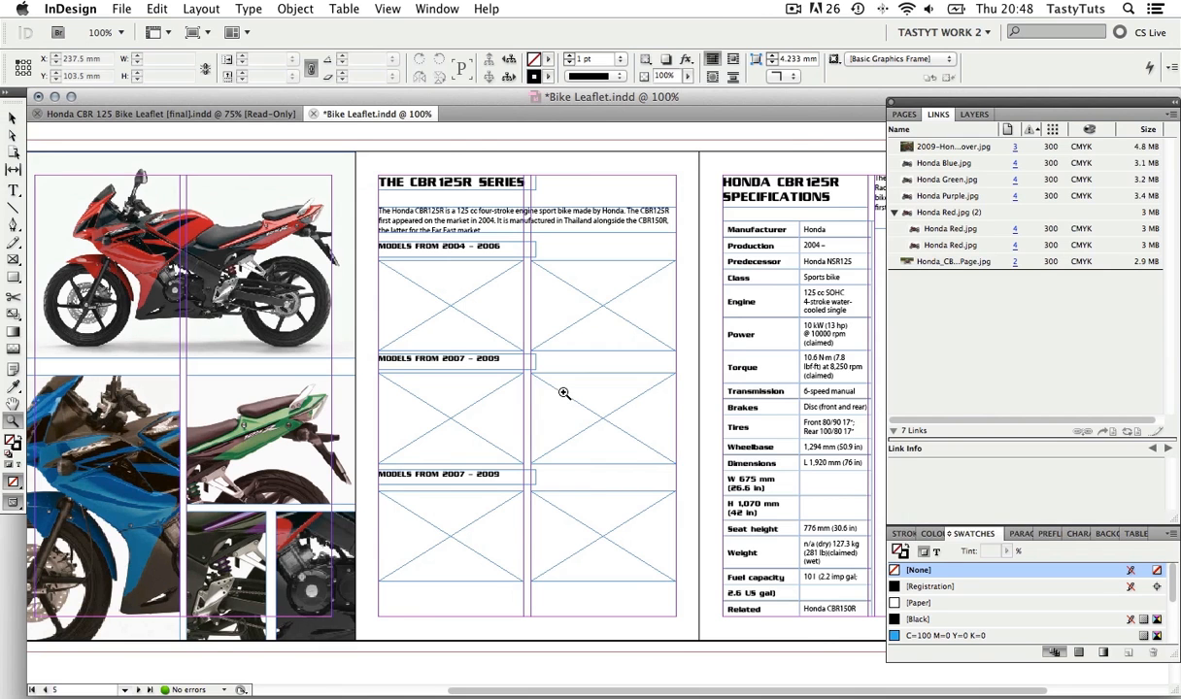
pyautogui.click(561, 398)
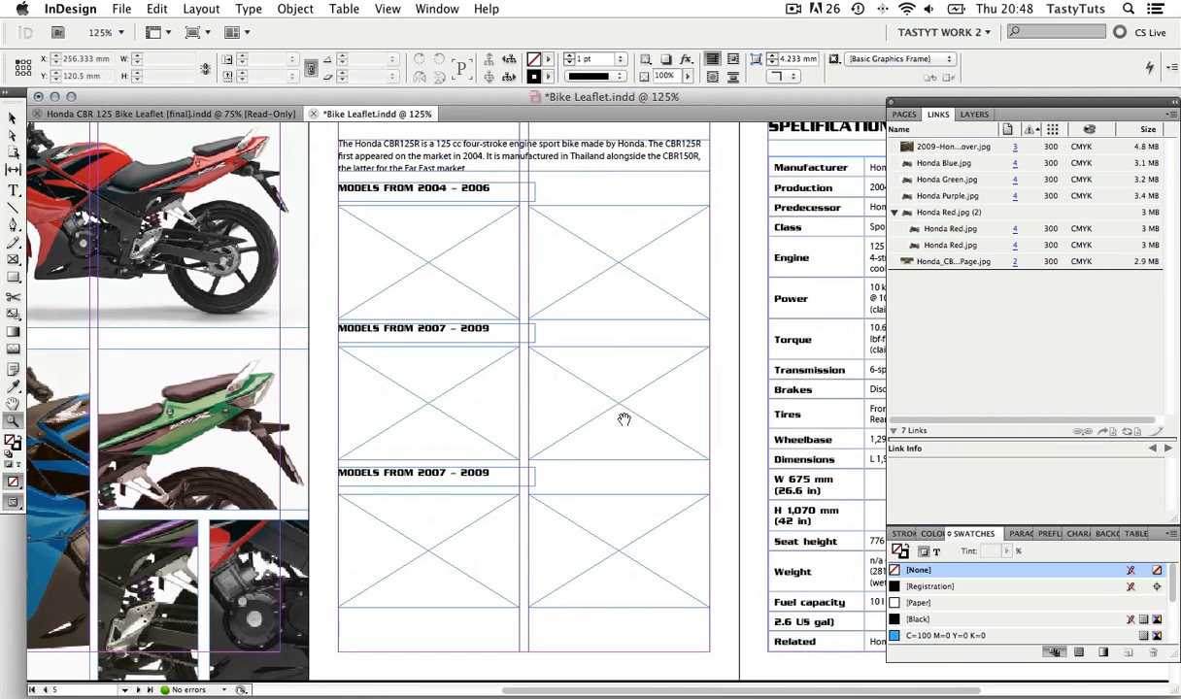
pyautogui.press('v')
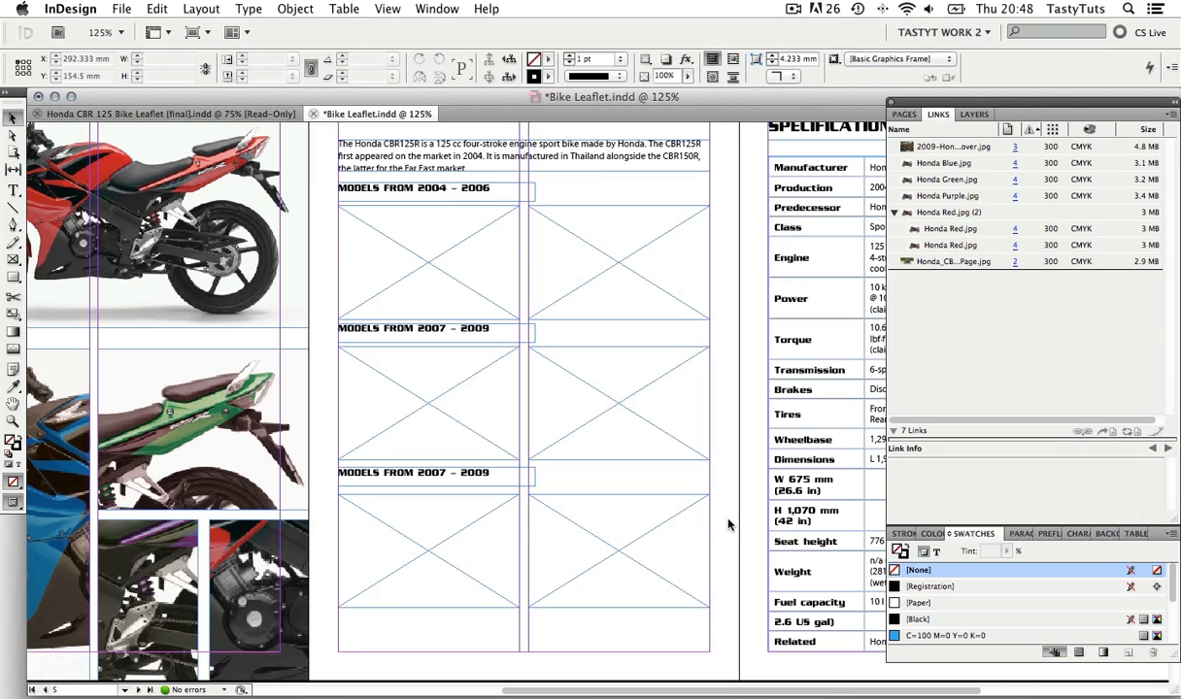
pyautogui.click(676, 514)
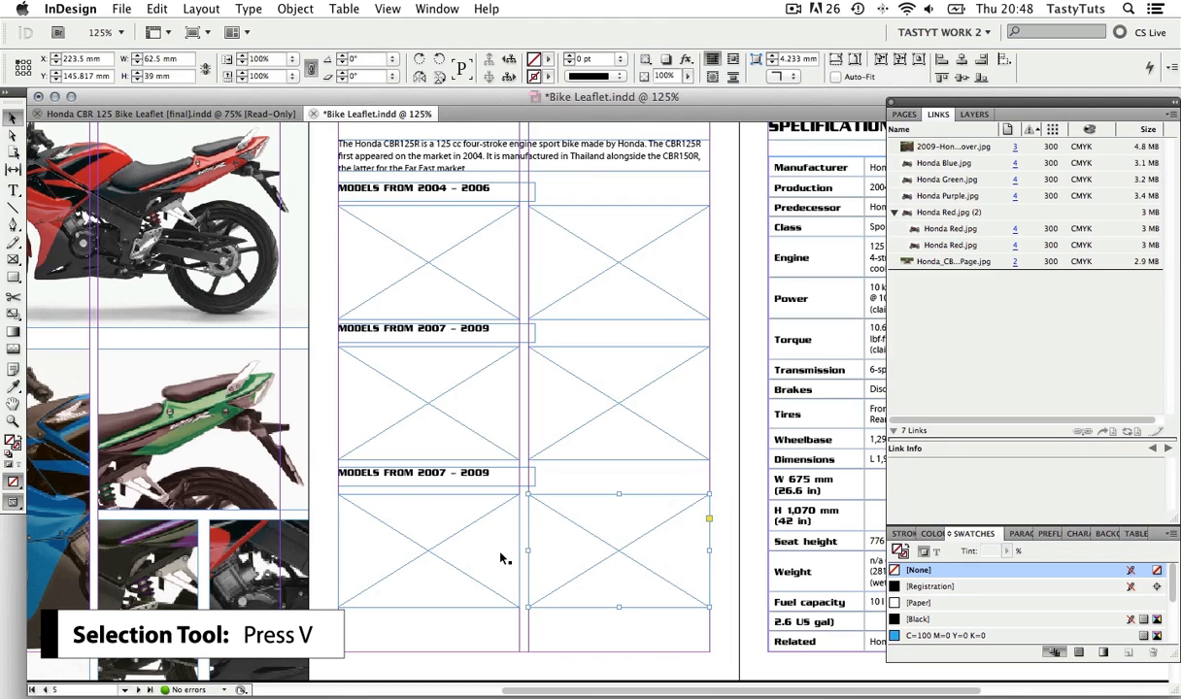
pyautogui.keyDown('shift'); pyautogui.click(492, 435); pyautogui.keyUp('shift')
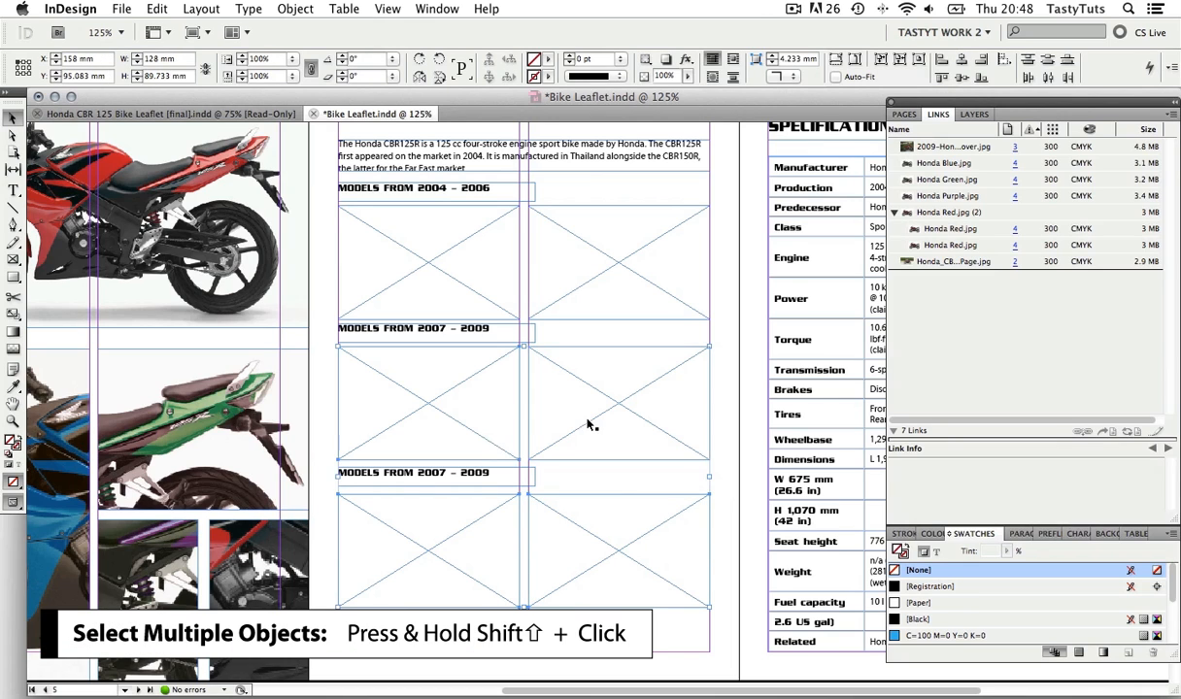
pyautogui.keyDown('shift'); pyautogui.click(572, 284); pyautogui.keyUp('shift')
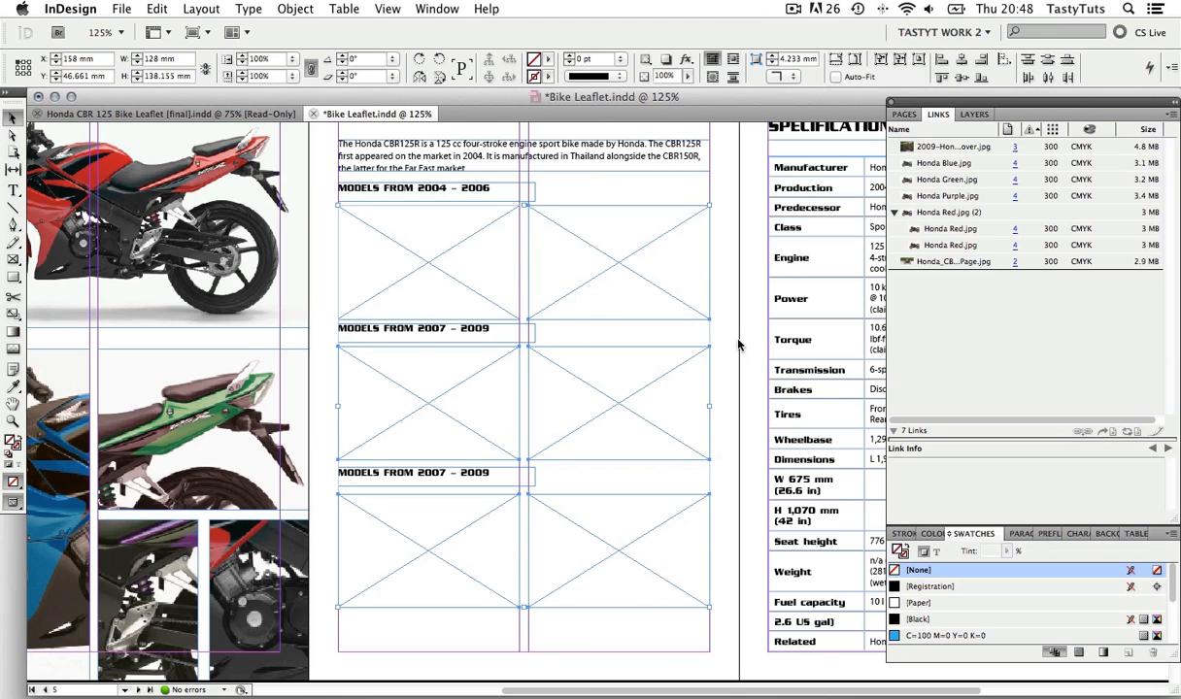
pyautogui.press('Delete')
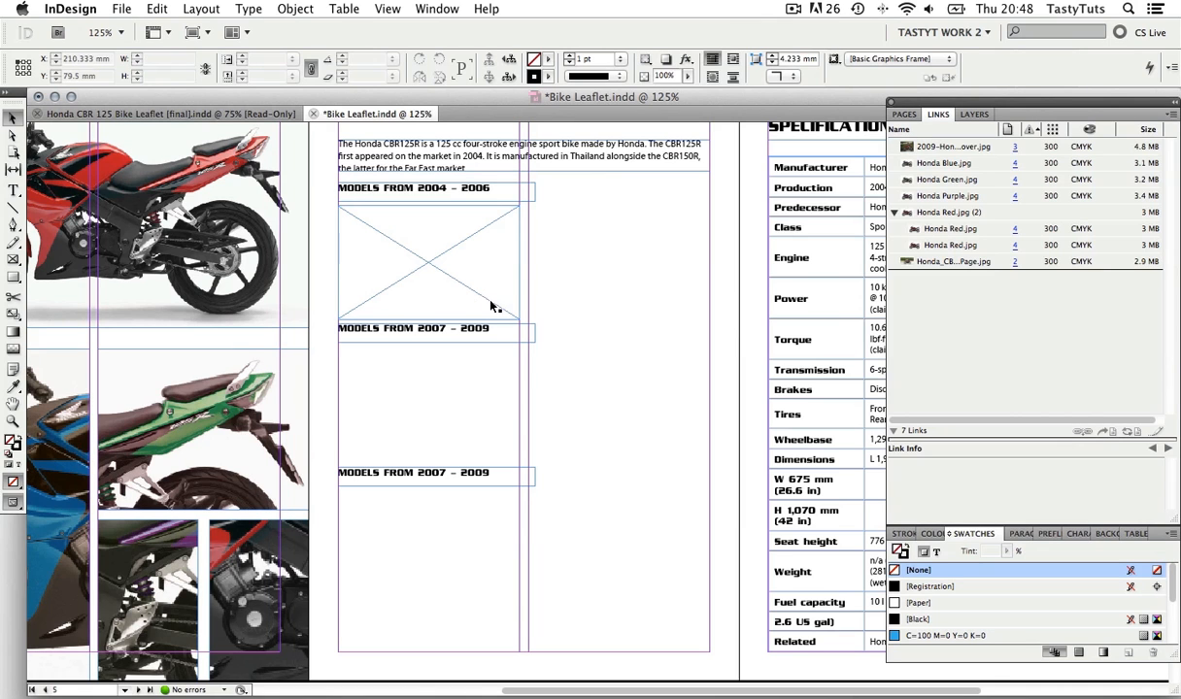
# Step: Place Honda 2004 - 2006 01.jpg from the JPEG folder in the remaining frame under "Models from 2004 – 2006"
pyautogui.press('z')
pyautogui.click(510, 279)
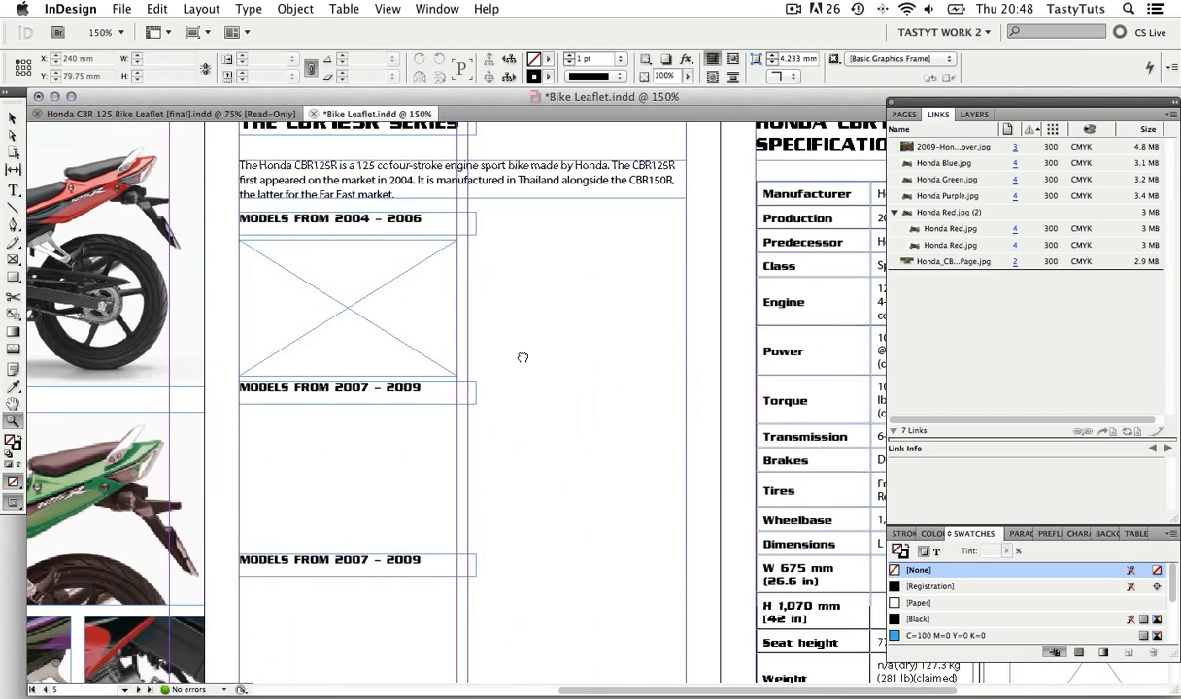
pyautogui.press('v')
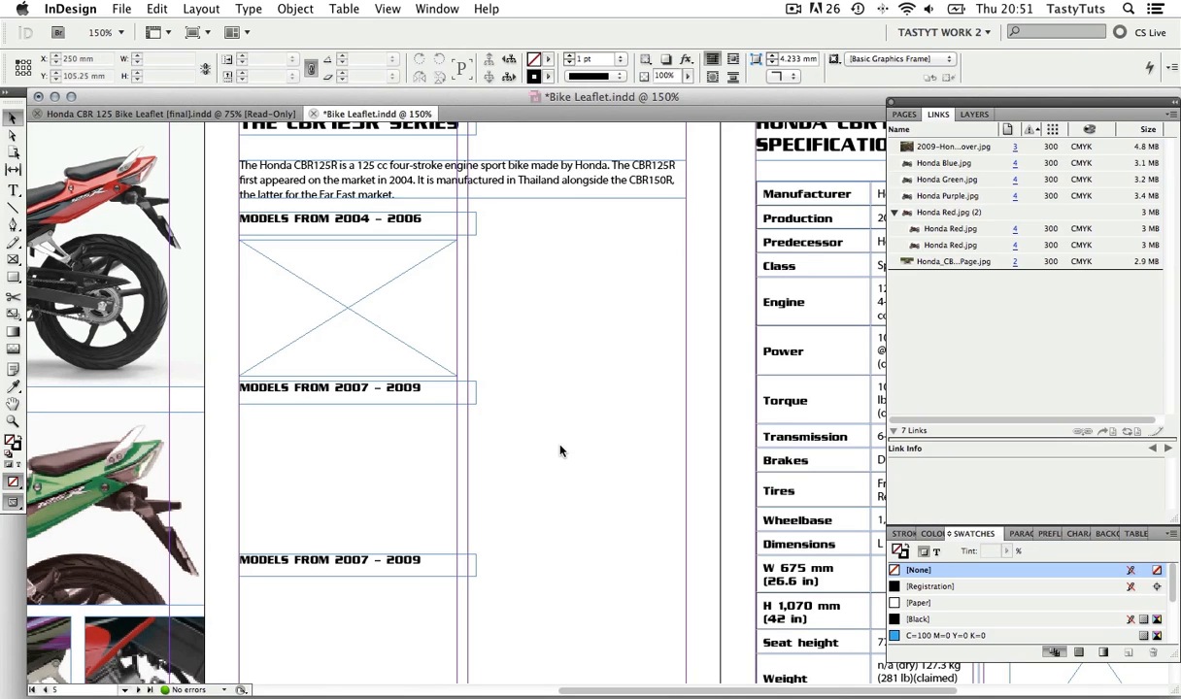
pyautogui.click(428, 332)
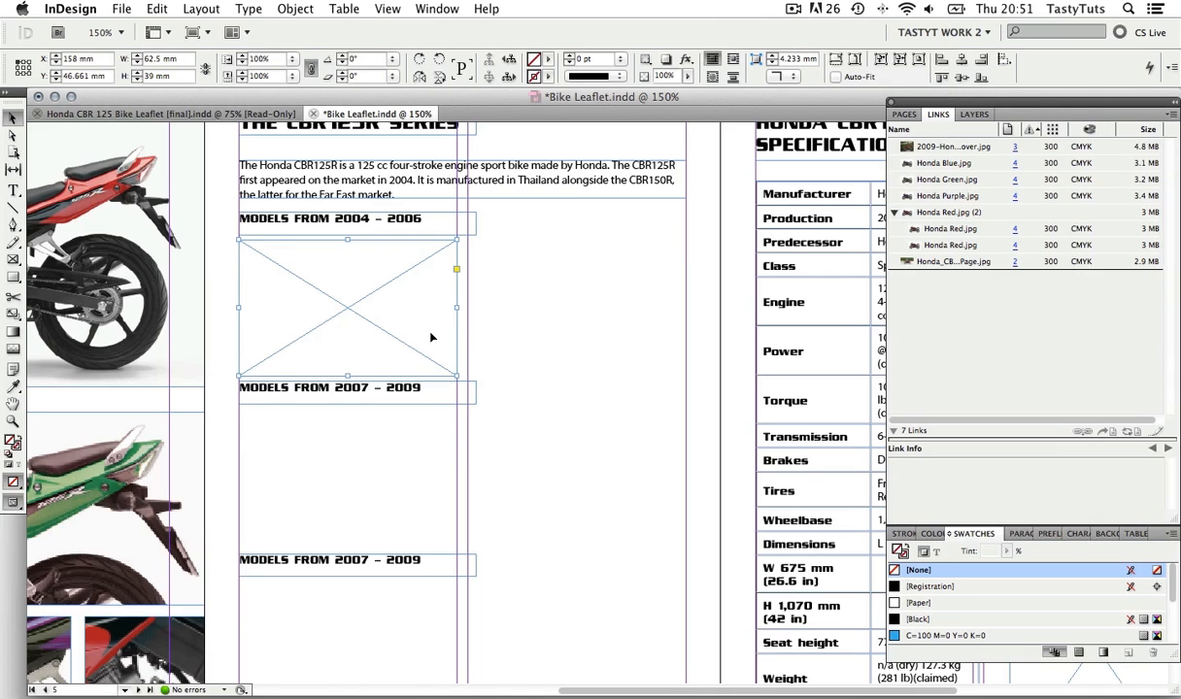
pyautogui.press('super+d')
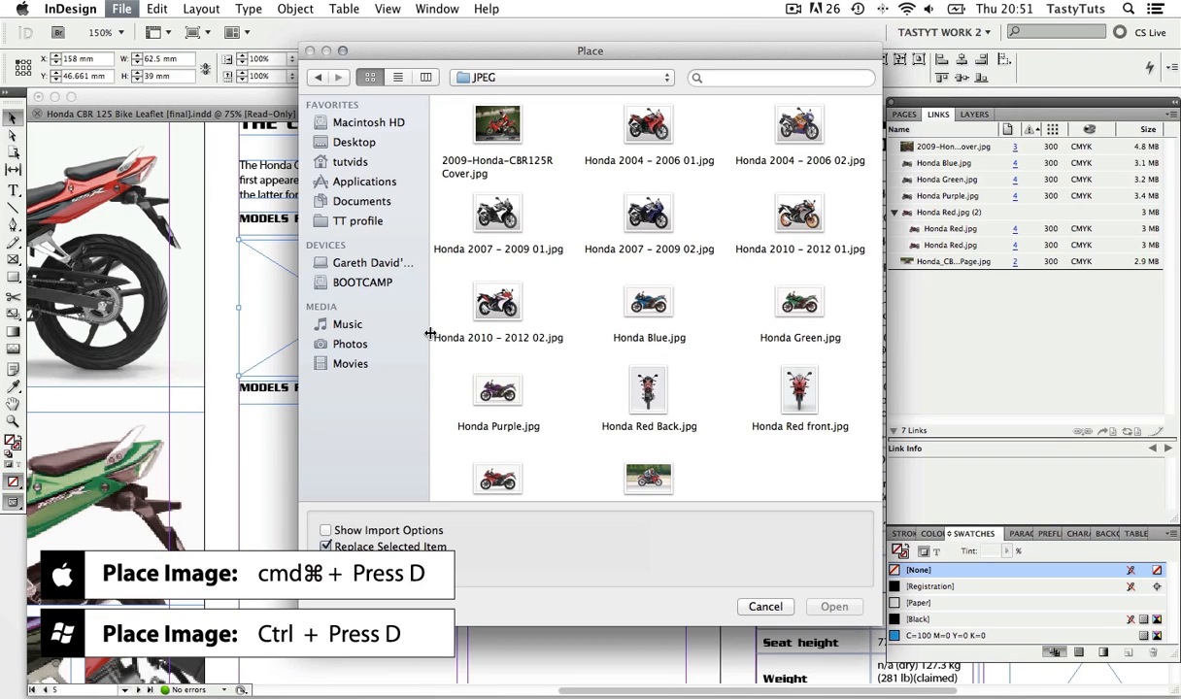
pyautogui.doubleClick(646, 123)
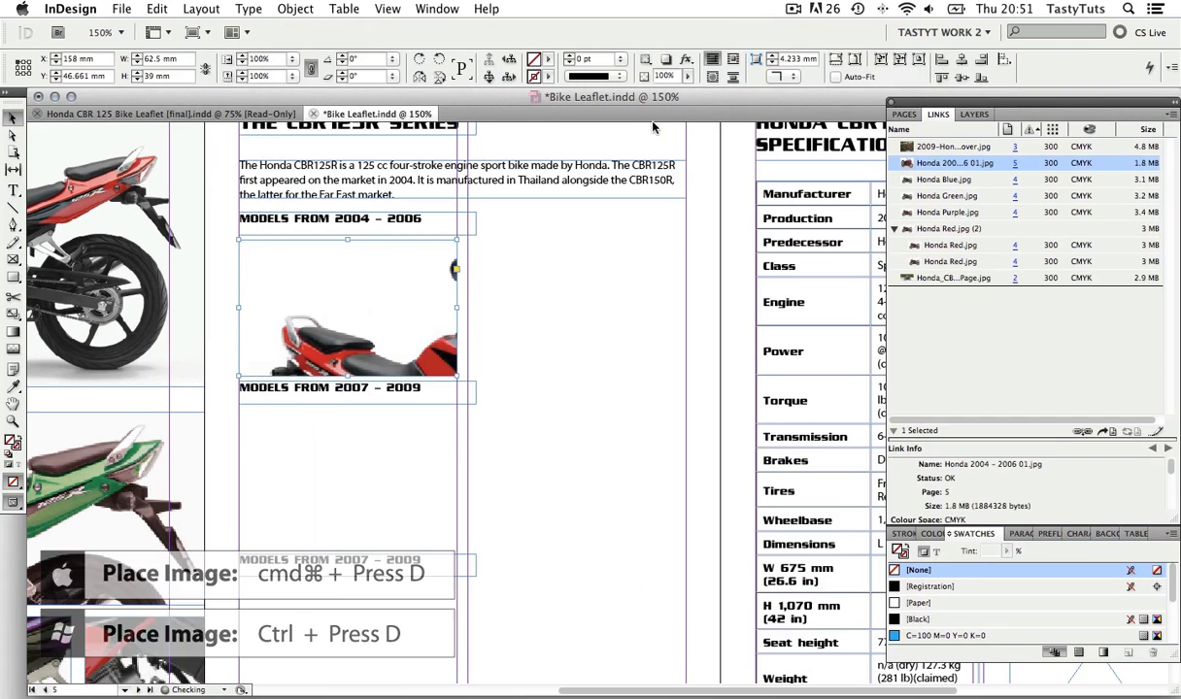
# Step: Scale the placed 2004 – 2006 picture proportionally to about 53.8% and shift the whole bike into its frame
pyautogui.press('a')
pyautogui.moveTo(396, 331); pyautogui.dragTo(356, 285)
pyautogui.moveTo(655, 557); pyautogui.dragTo(446, 389)
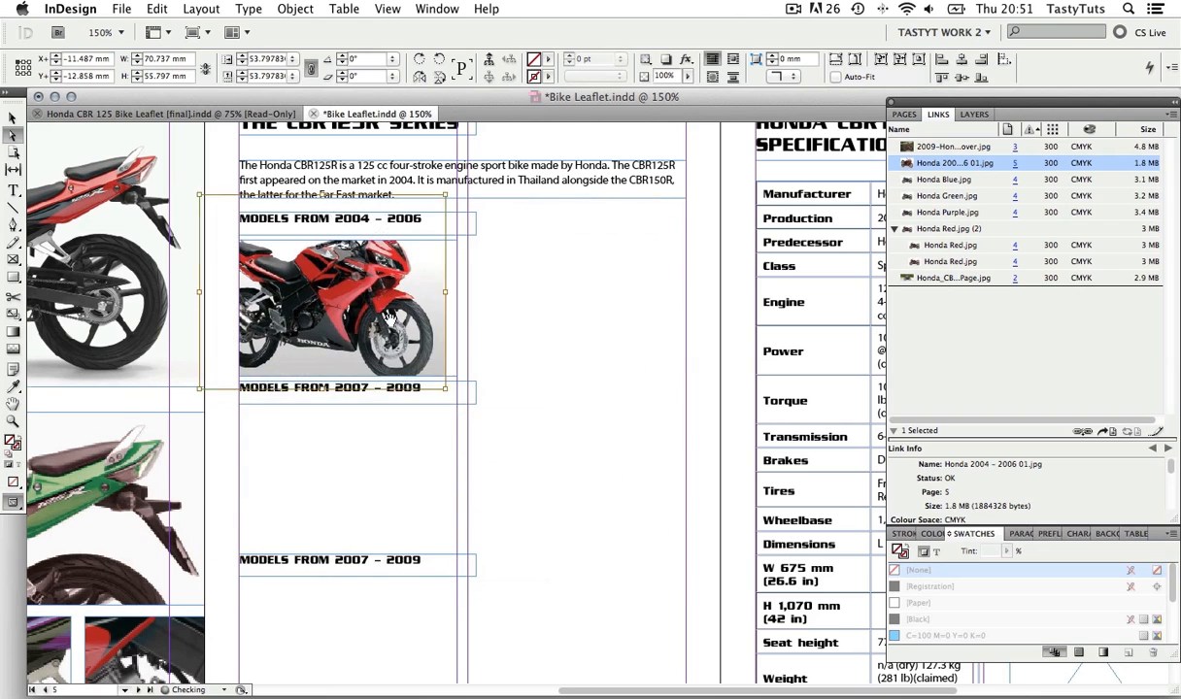
pyautogui.moveTo(388, 316); pyautogui.dragTo(427, 340)
# Step: Move the first "Models from 2007 – 2009" heading down, extend the picture frame downward and recentre the bike inside it
pyautogui.moveTo(461, 391); pyautogui.dragTo(422, 440)
pyautogui.press('v')
pyautogui.click(369, 355)
pyautogui.moveTo(348, 375); pyautogui.dragTo(348, 405)
pyautogui.press('a')
pyautogui.moveTo(349, 335); pyautogui.dragTo(349, 353)
pyautogui.press('v')
pyautogui.click(356, 481)
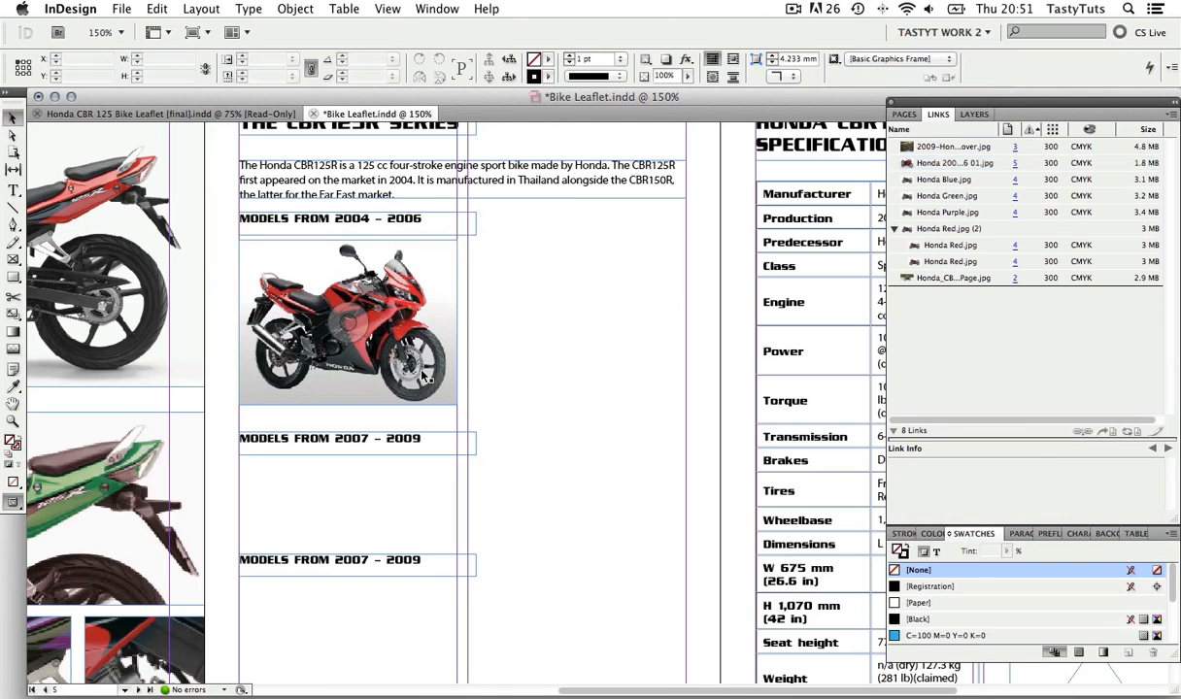
# Step: Extend the picture frame to 48.339 mm high and move the heading below it up slightly
pyautogui.click(348, 374)
pyautogui.moveTo(348, 405); pyautogui.dragTo(357, 429)
pyautogui.click(518, 360)
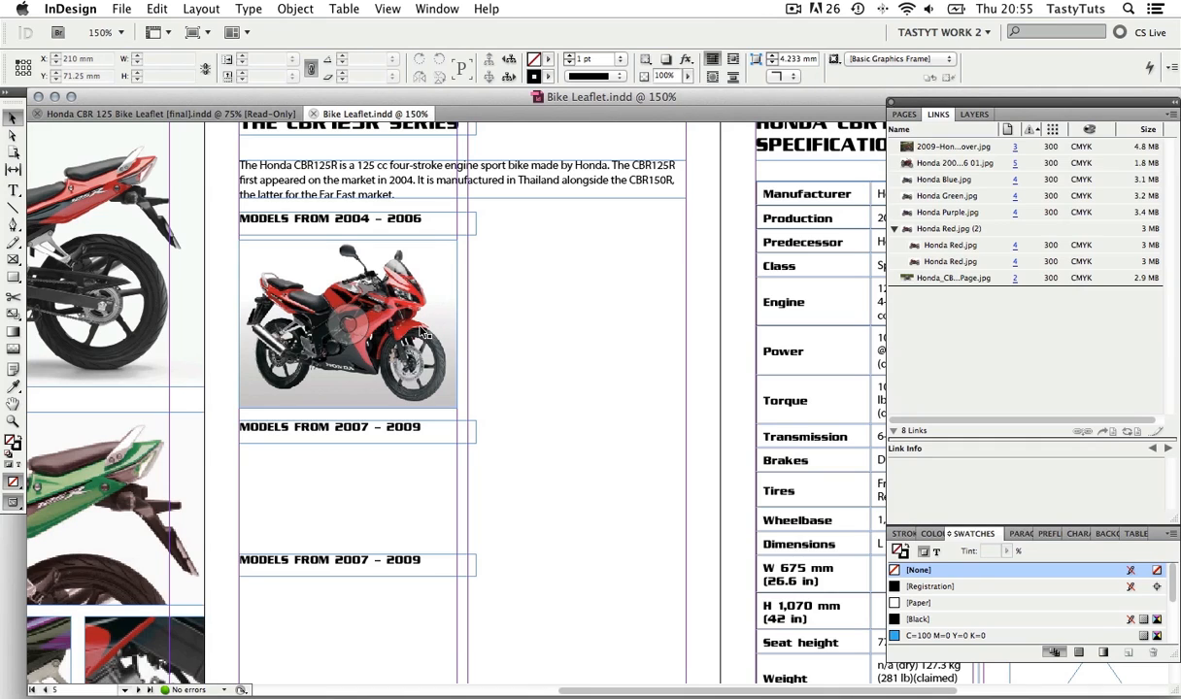
# Step: Duplicate the 2004 – 2006 picture frame into the adjacent column and align the top edges of both frames
pyautogui.click(445, 282)
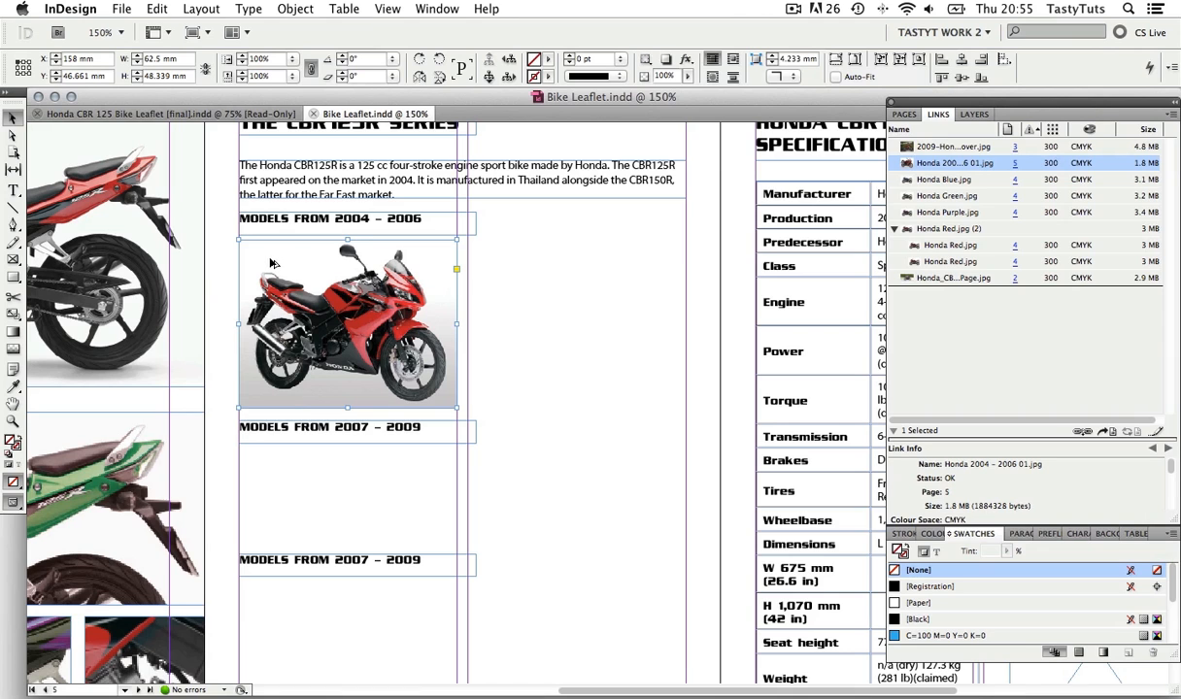
pyautogui.moveTo(282, 264); pyautogui.dragTo(495, 324)
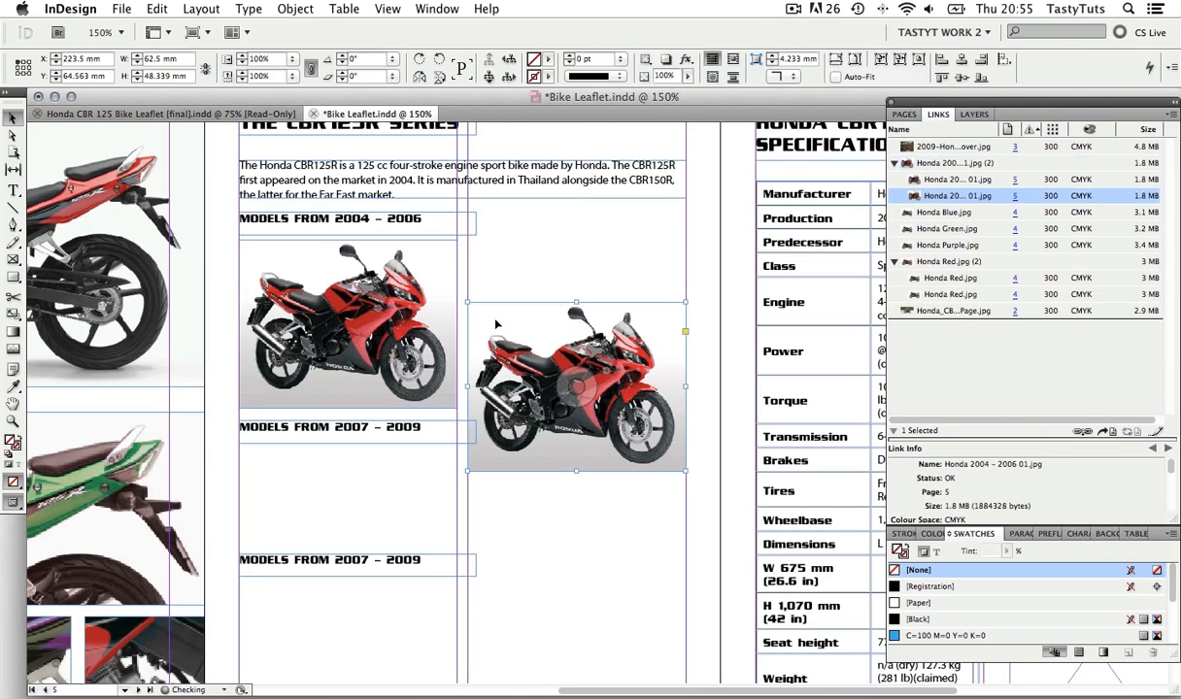
pyautogui.click(548, 279)
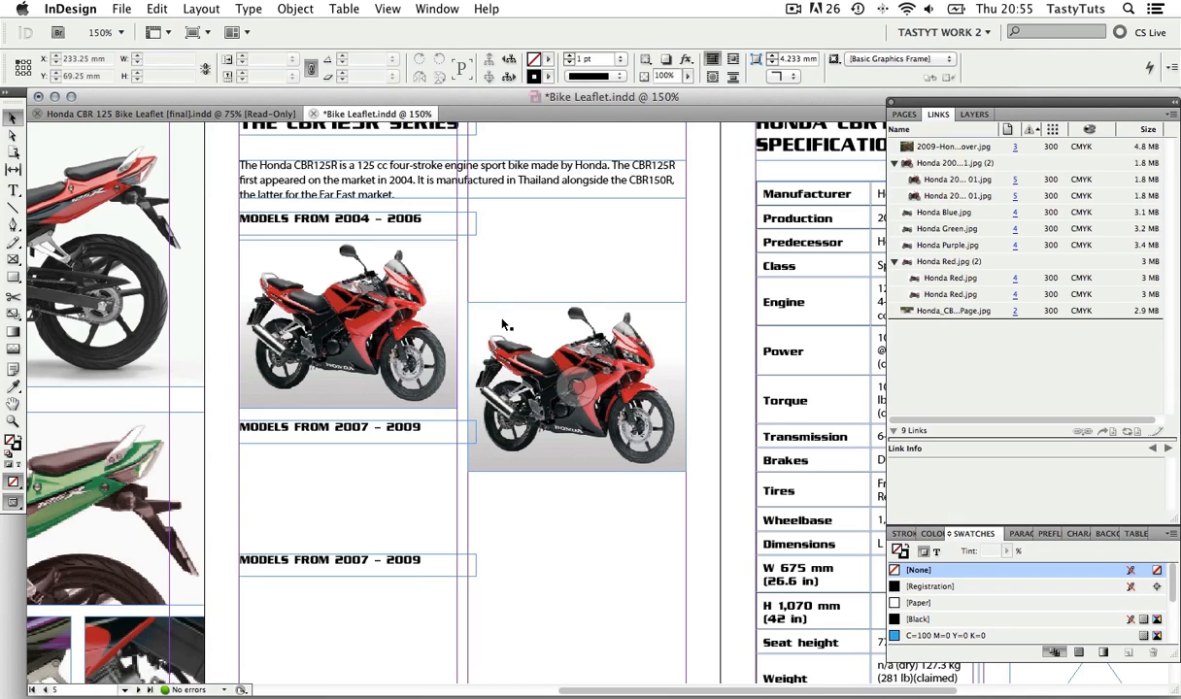
pyautogui.click(436, 317)
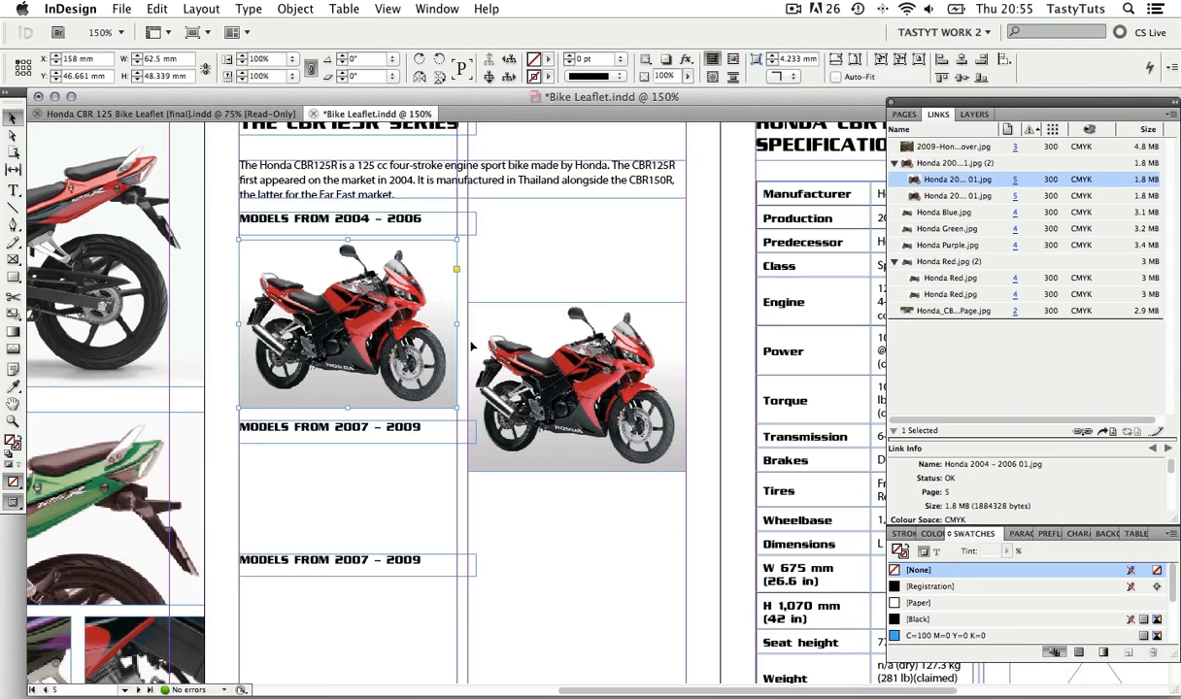
pyautogui.keyDown('shift'); pyautogui.click(532, 331); pyautogui.keyUp('shift')
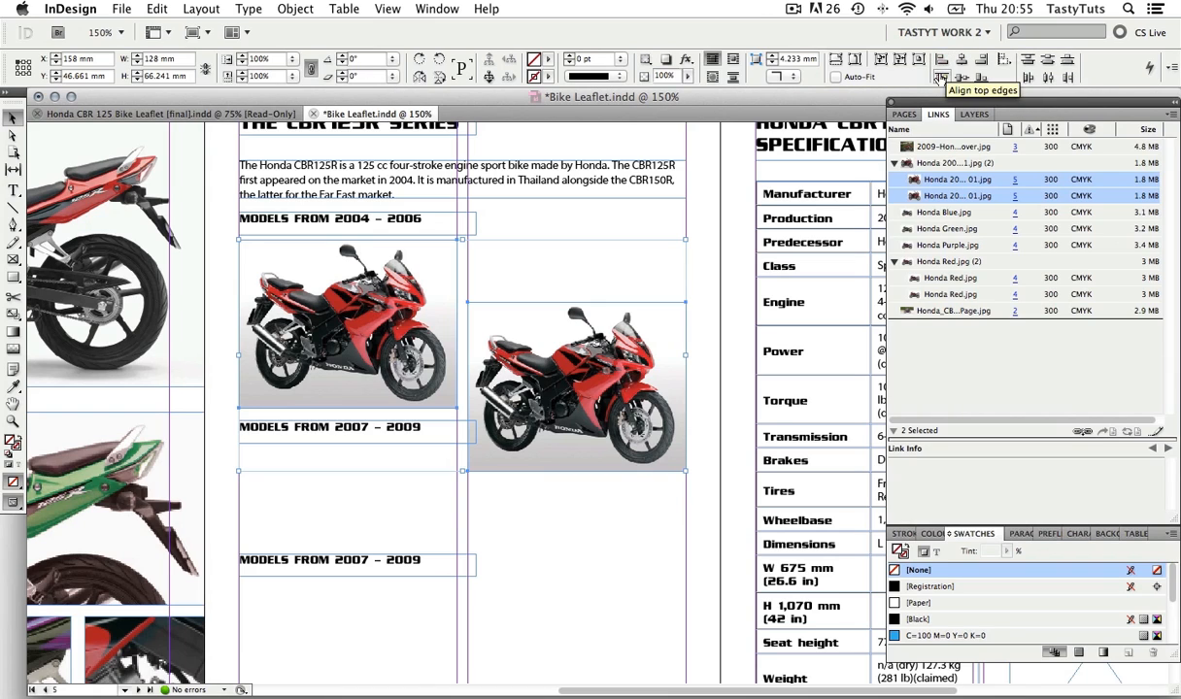
pyautogui.click(940, 78)
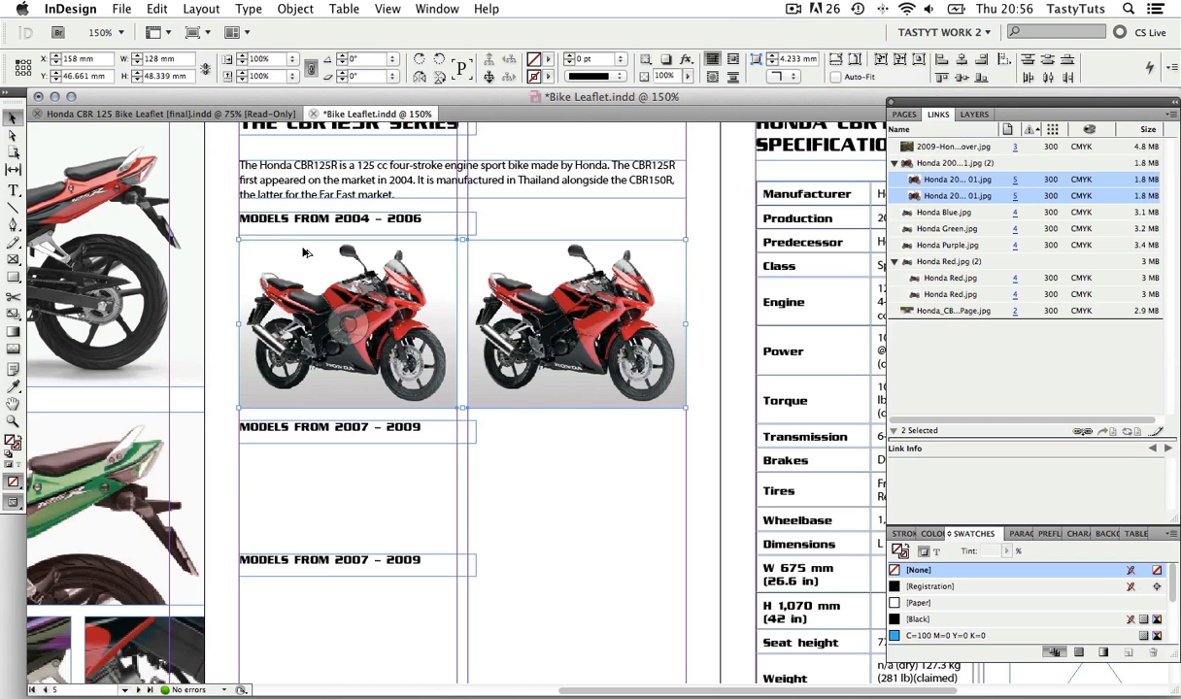
# Step: Duplicate the pair of picture frames straight down beneath the first "Models from 2007 – 2009" heading
pyautogui.moveTo(304, 252); pyautogui.dragTo(304, 461)
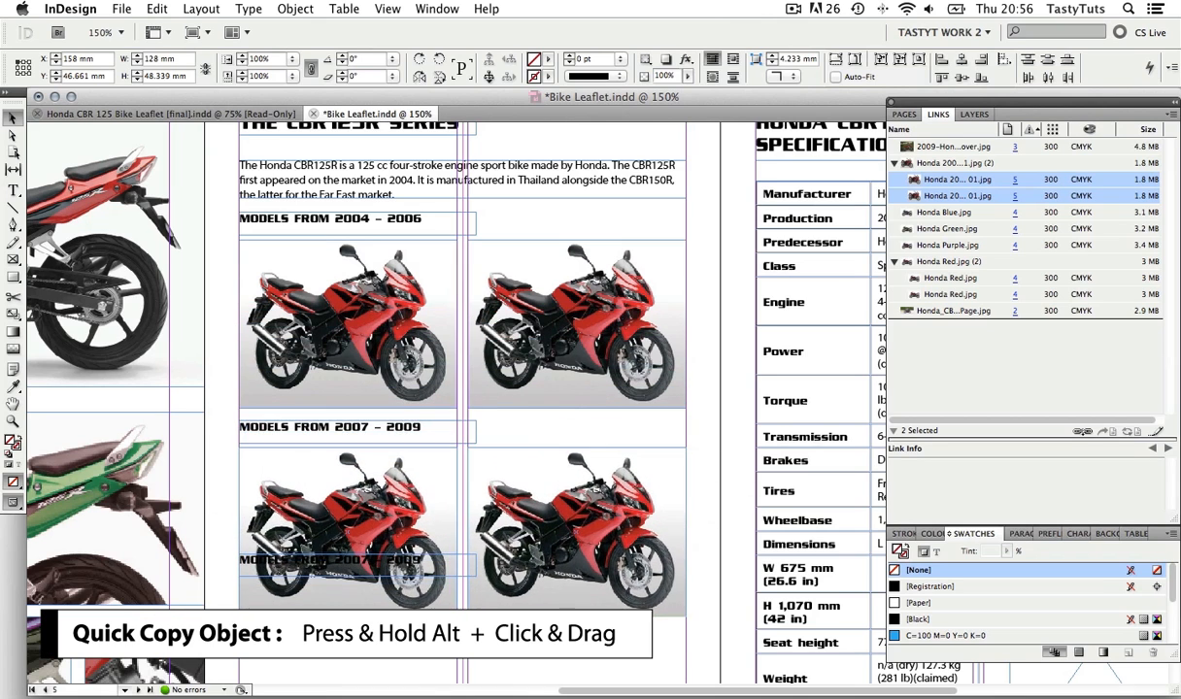
pyautogui.scroll(-3, 471, 437)
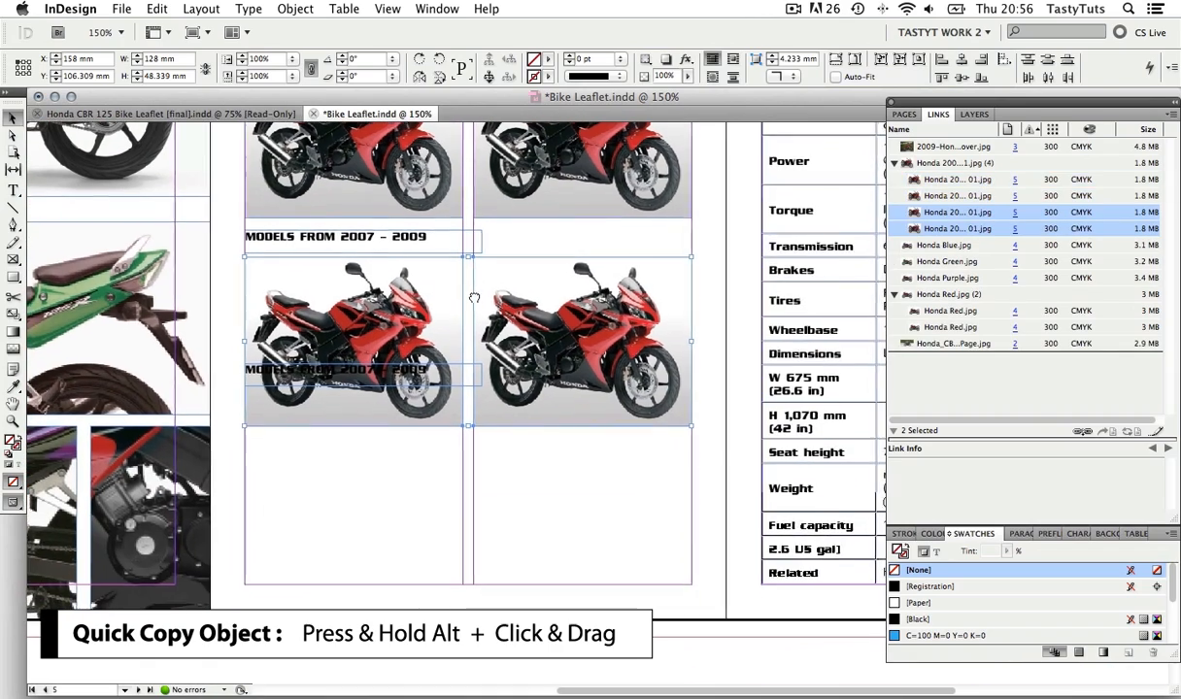
pyautogui.scroll(3, 474, 399)
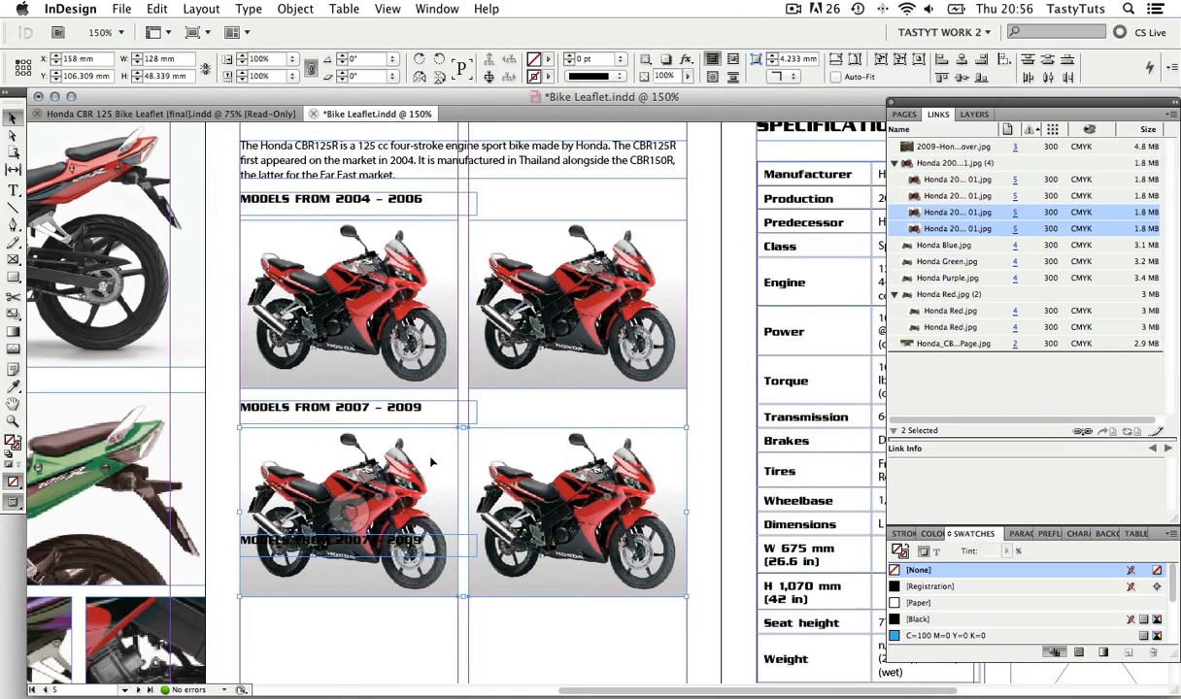
pyautogui.press('Up')
pyautogui.press('Up')
pyautogui.press('Up')
pyautogui.press('Up')
pyautogui.press('Up')
pyautogui.press('Down')
pyautogui.press('Down')
pyautogui.press('Down')
pyautogui.press('Down')
pyautogui.press('Down')
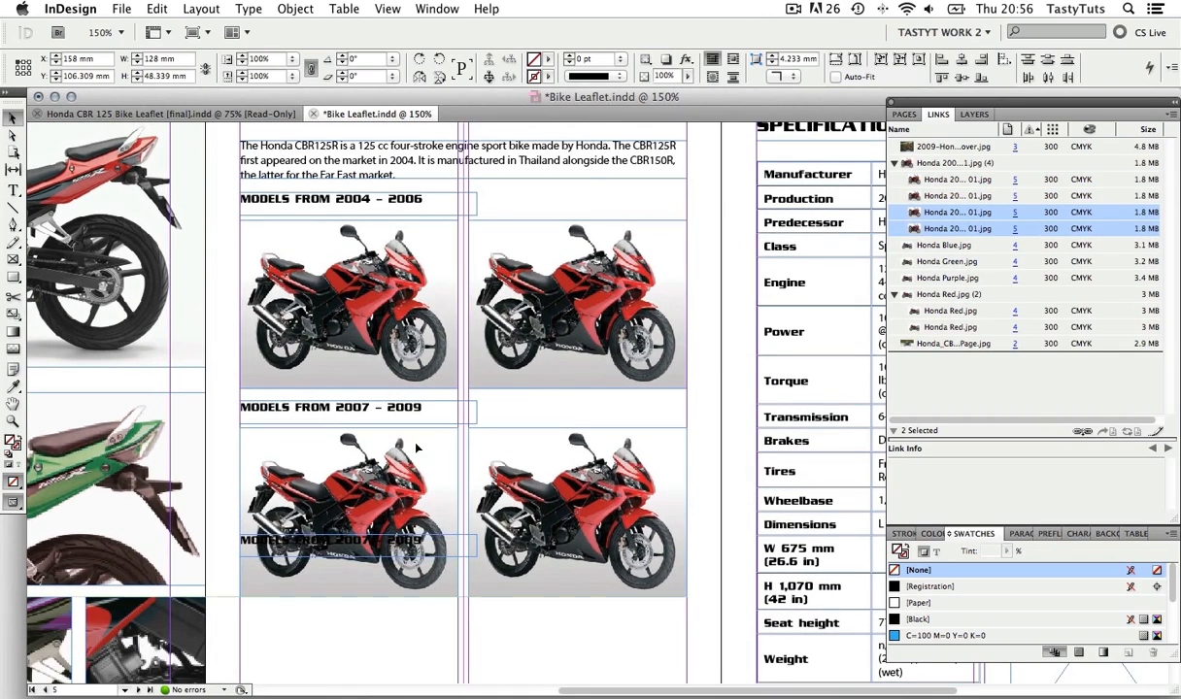
# Step: Duplicate the second row of picture frames straight down to form a third row
pyautogui.scroll(-3, 573, 510)
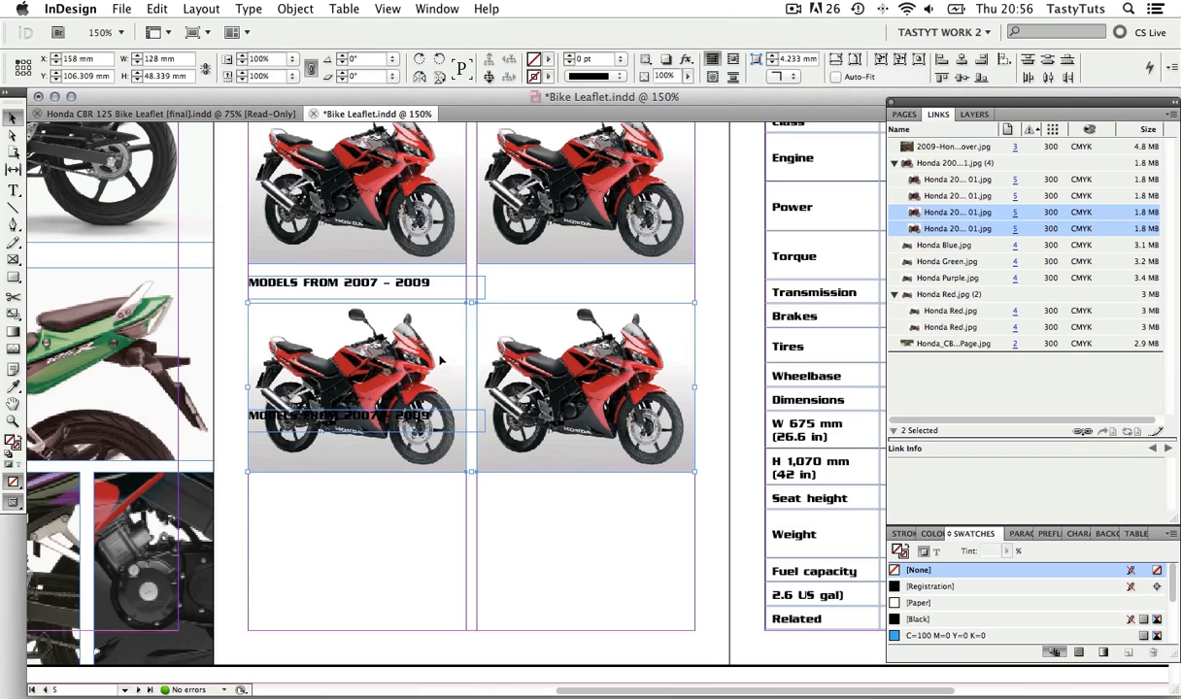
pyautogui.moveTo(441, 318); pyautogui.dragTo(432, 490)
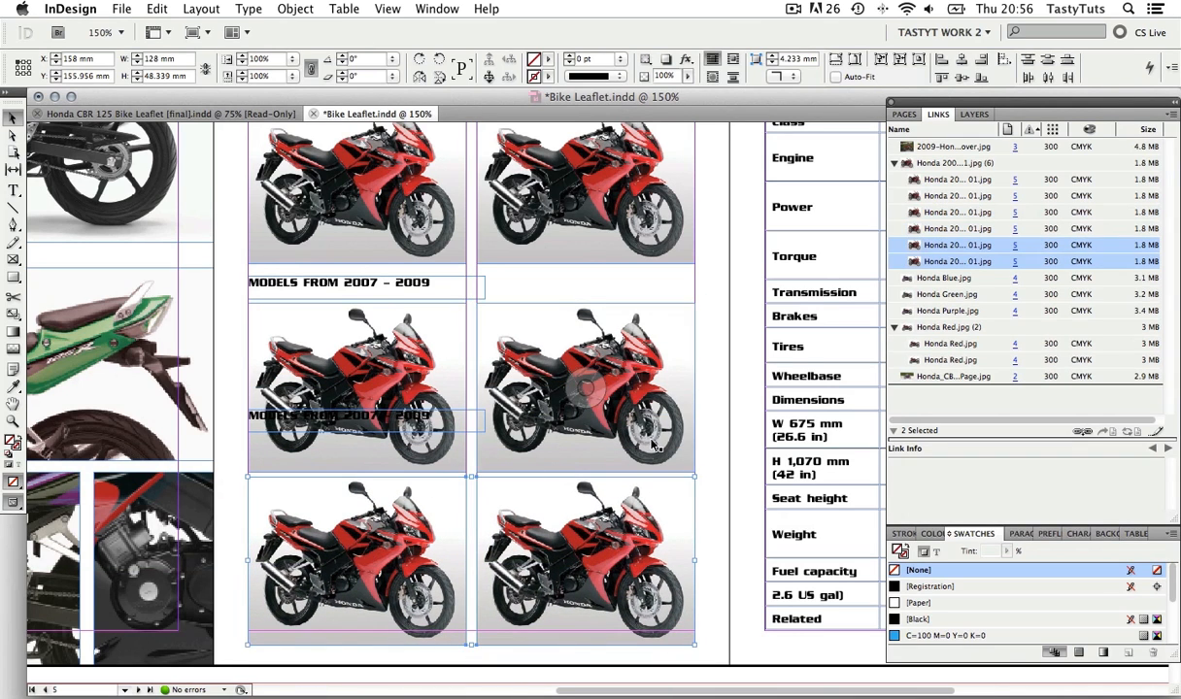
pyautogui.click(714, 425)
# Step: Move the first "Models from 2007 – 2009" heading up to Y 96.75 mm and the second picture row up to Y 104.809 mm
pyautogui.press('z')
pyautogui.keyDown('alt'); pyautogui.click(599, 391); pyautogui.keyUp('alt')
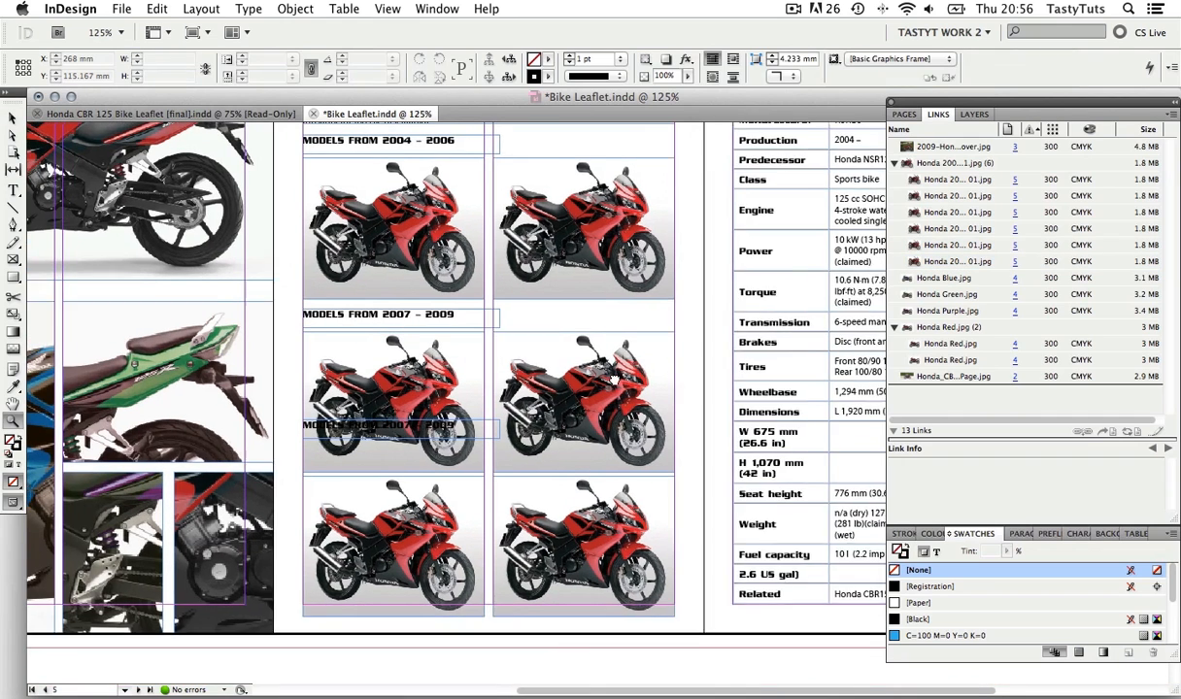
pyautogui.scroll(2, 457, 485)
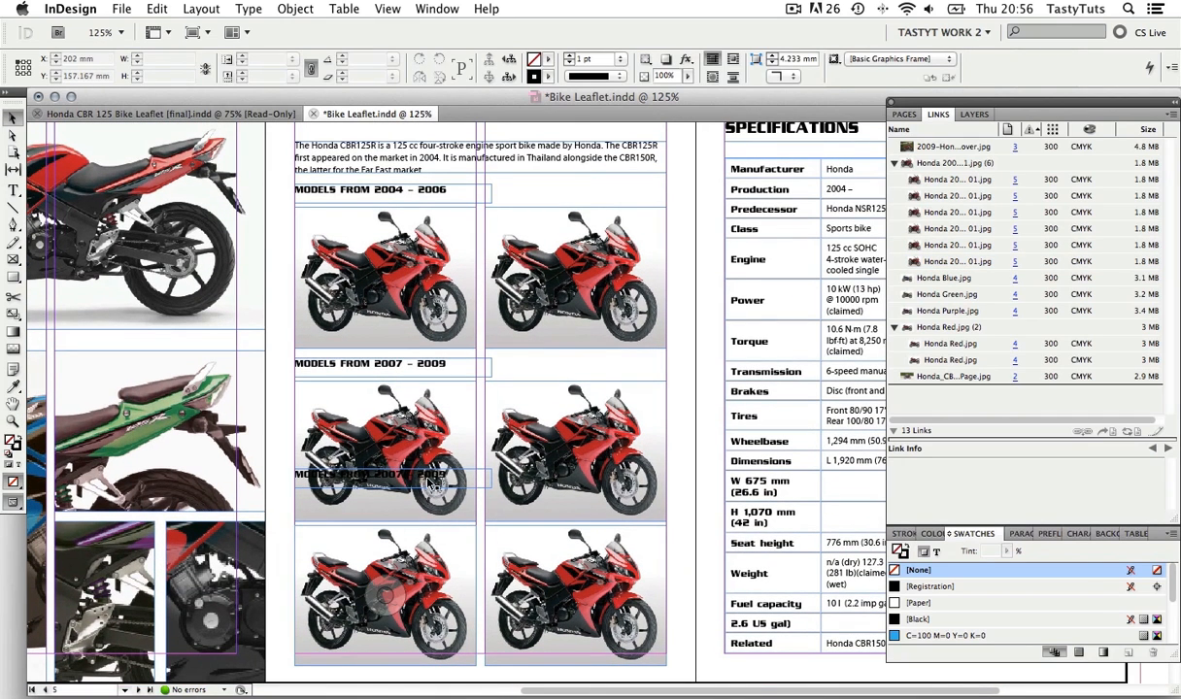
pyautogui.click(442, 366)
pyautogui.moveTo(441, 365); pyautogui.dragTo(439, 360)
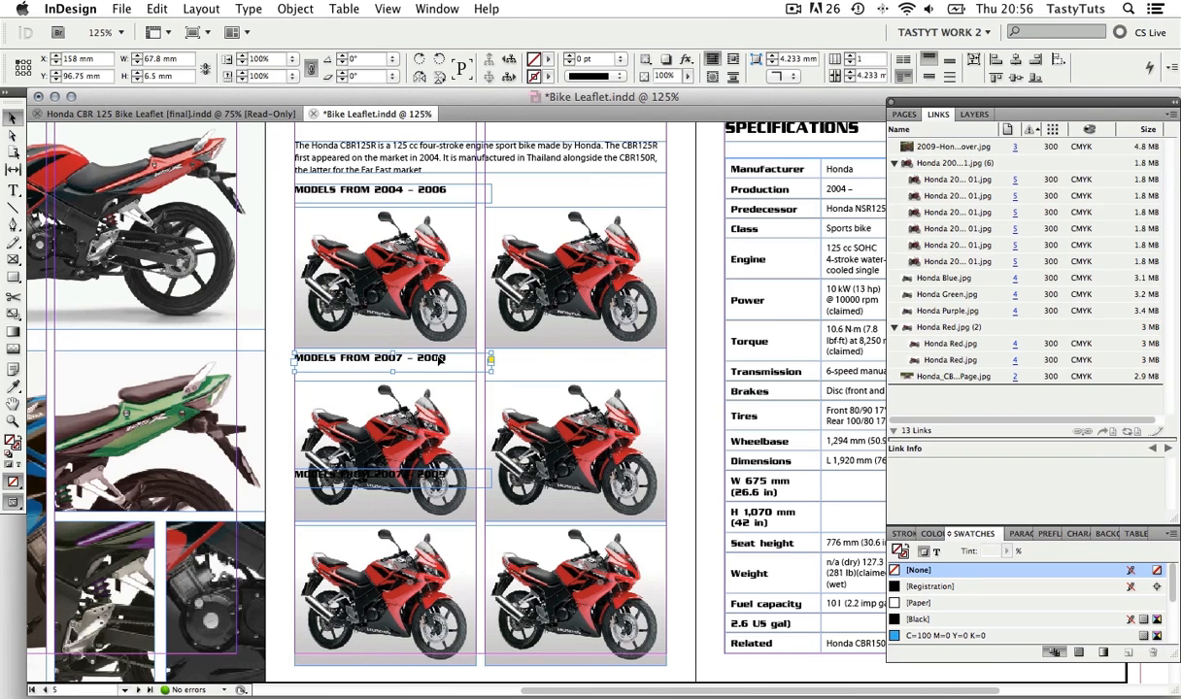
pyautogui.moveTo(683, 434); pyautogui.dragTo(434, 430)
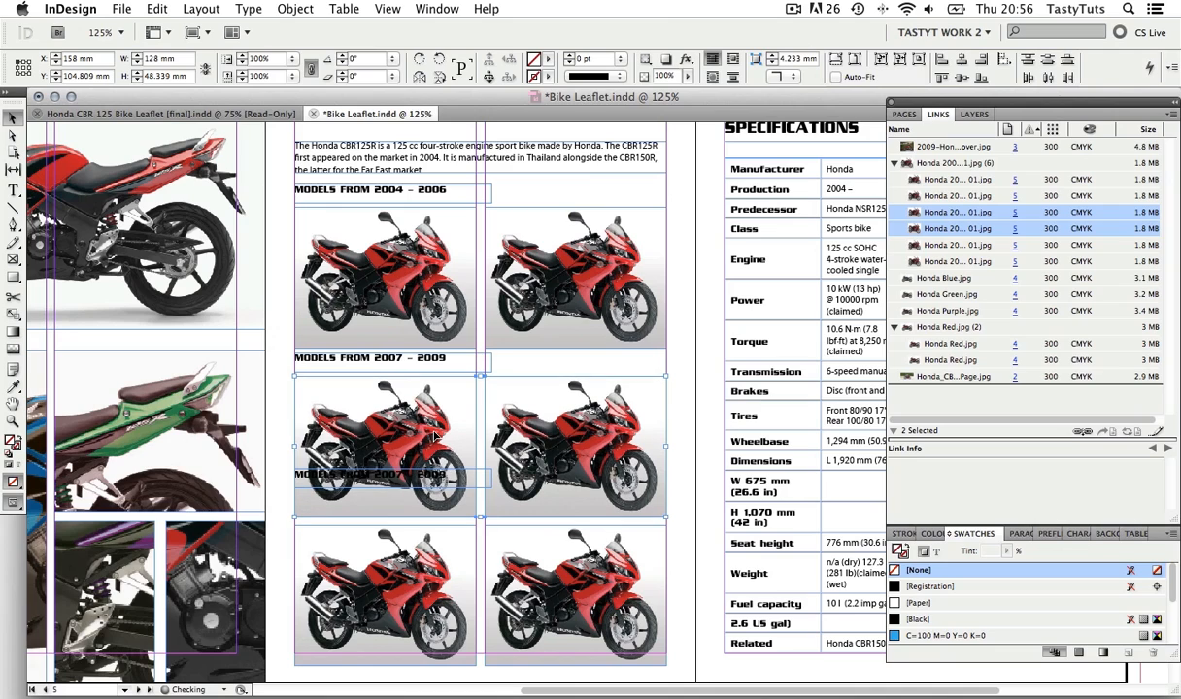
pyautogui.click(695, 352)
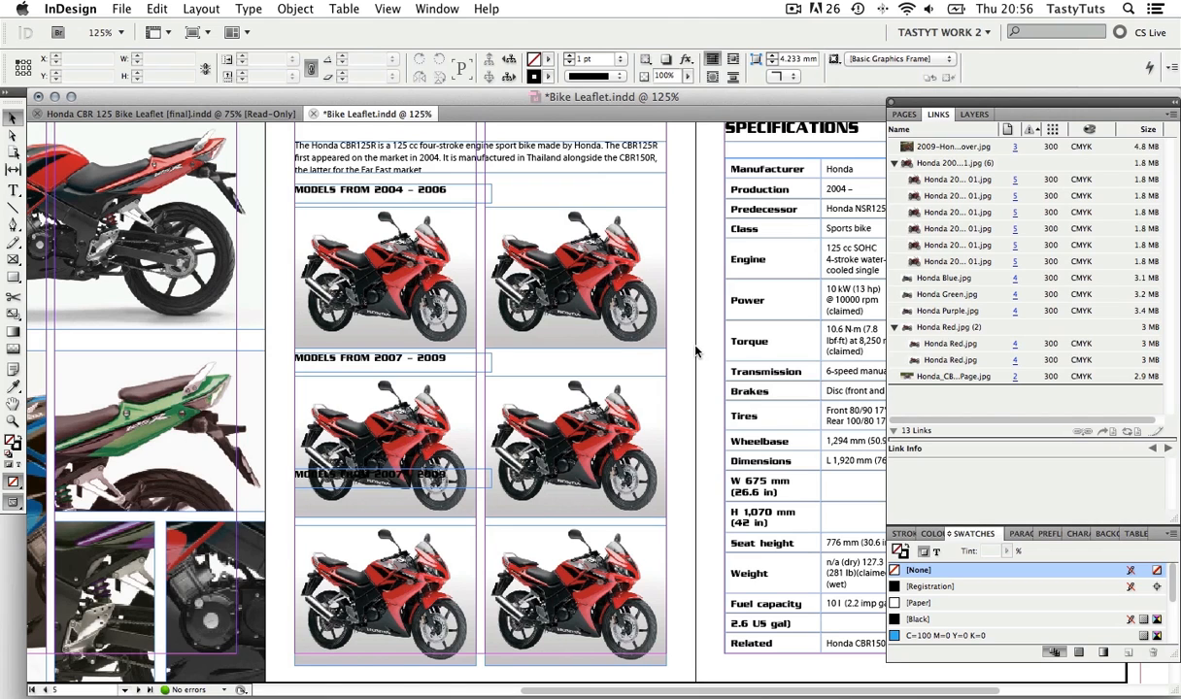
# Step: Move the introductory text, the model headings and all six picture frames up together to Y 19.4 mm
pyautogui.scroll(2, 660, 312)
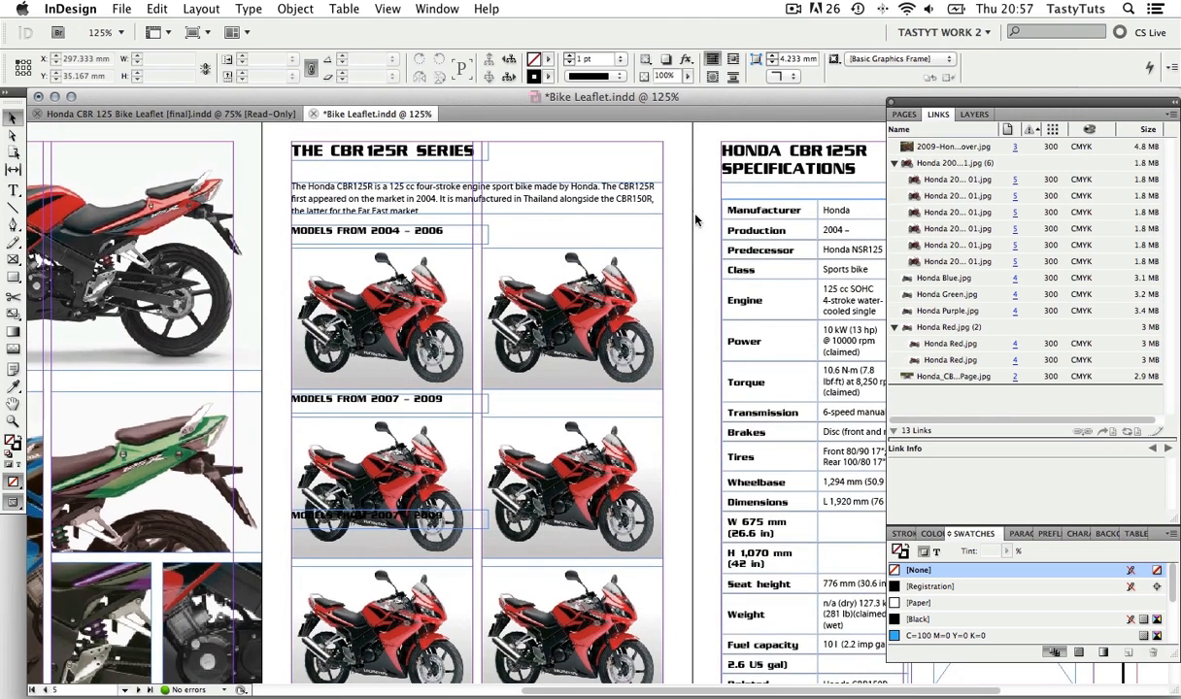
pyautogui.moveTo(637, 316); pyautogui.dragTo(389, 596)
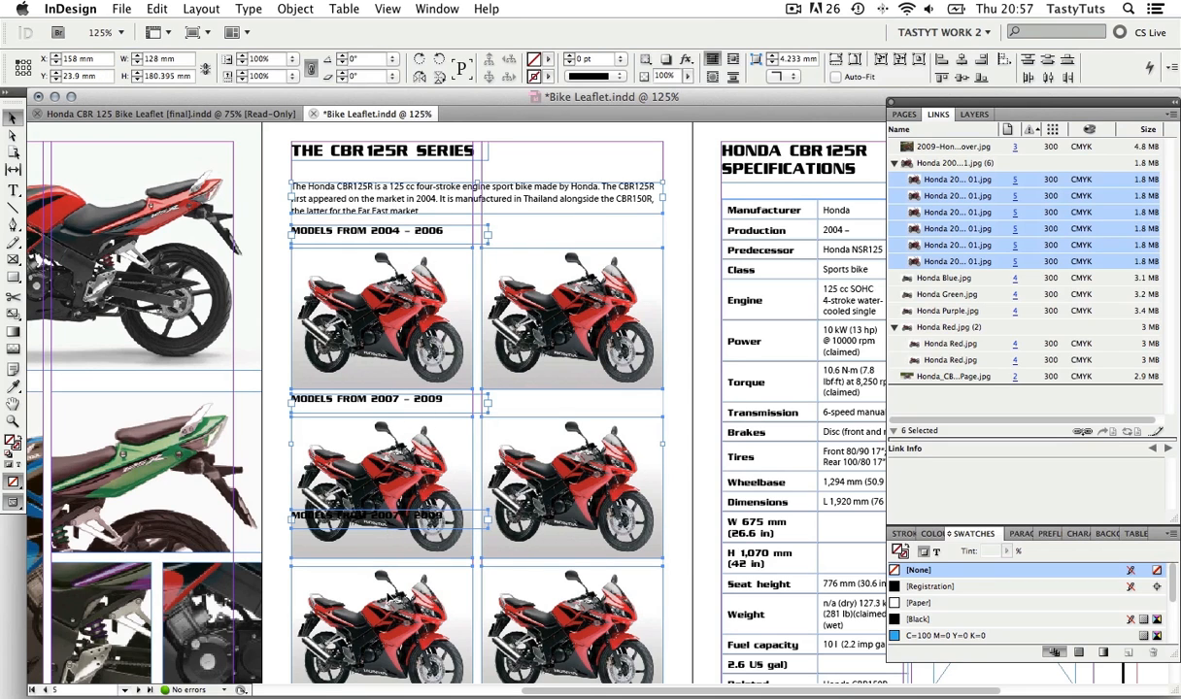
pyautogui.hotkey('shift', 'Up')
pyautogui.hotkey('shift', 'Up')
# Step: Replace the second picture under "Models from 2004 – 2006" with Honda 2004 – 2006 02.jpg
pyautogui.press('a')
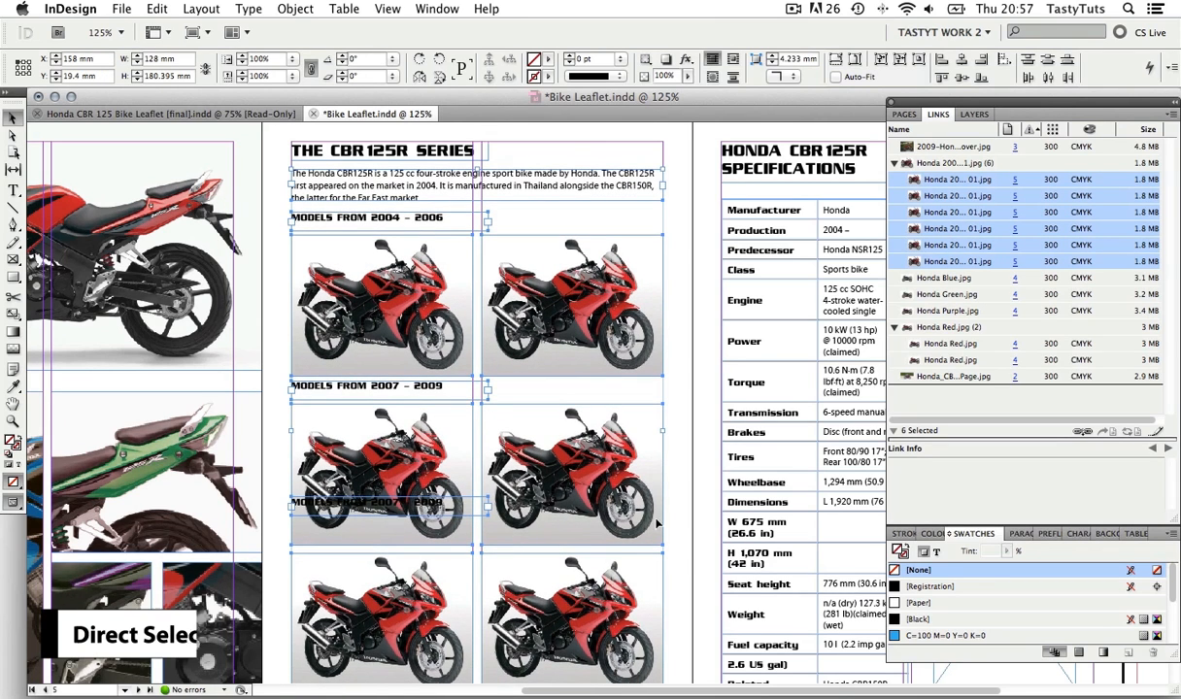
pyautogui.click(677, 298)
pyautogui.scroll(-1, 677, 298)
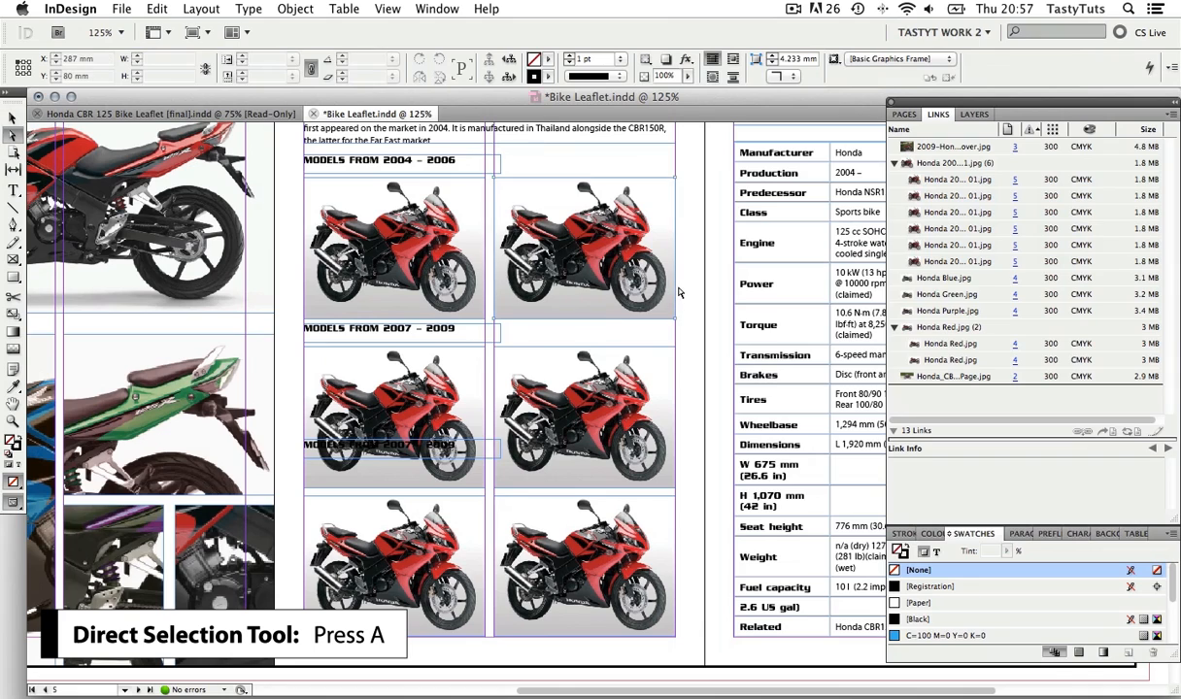
pyautogui.click(600, 225)
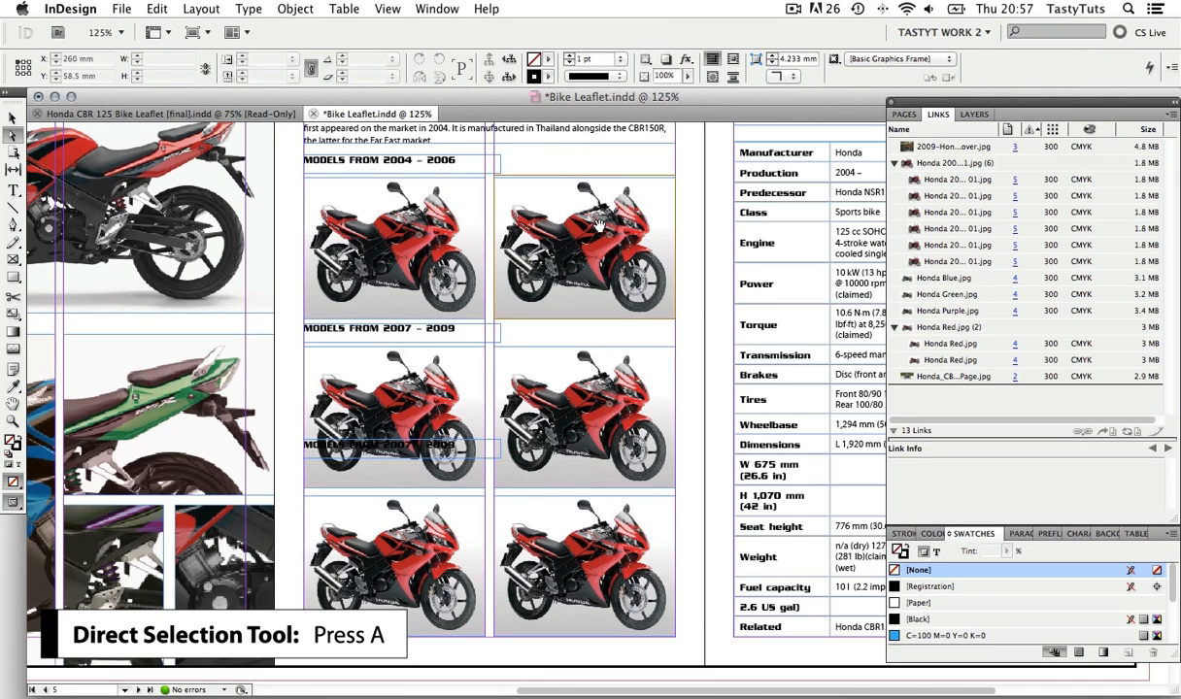
pyautogui.click(600, 225)
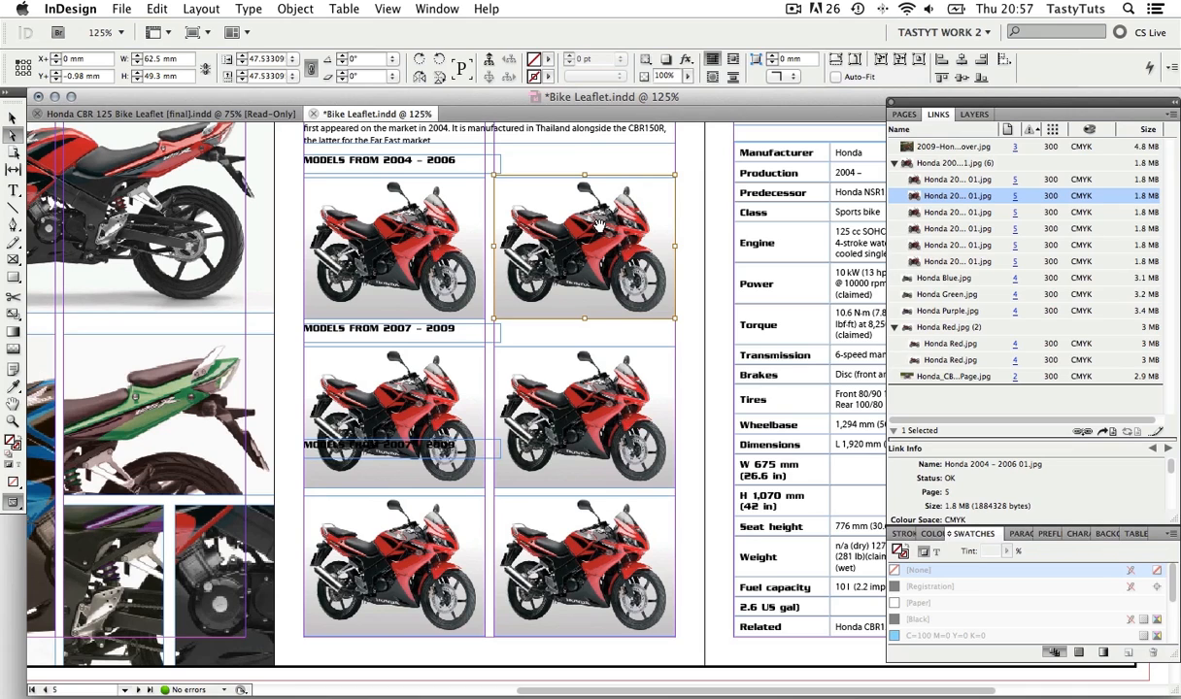
pyautogui.press('super+d')
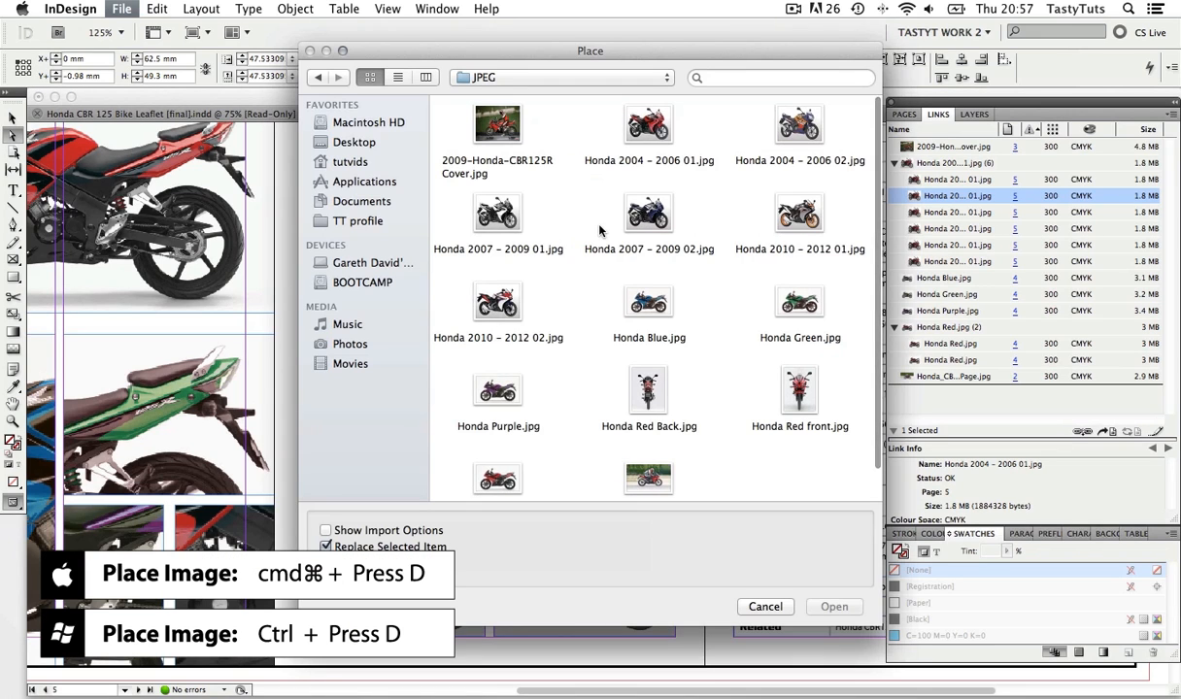
pyautogui.click(796, 136)
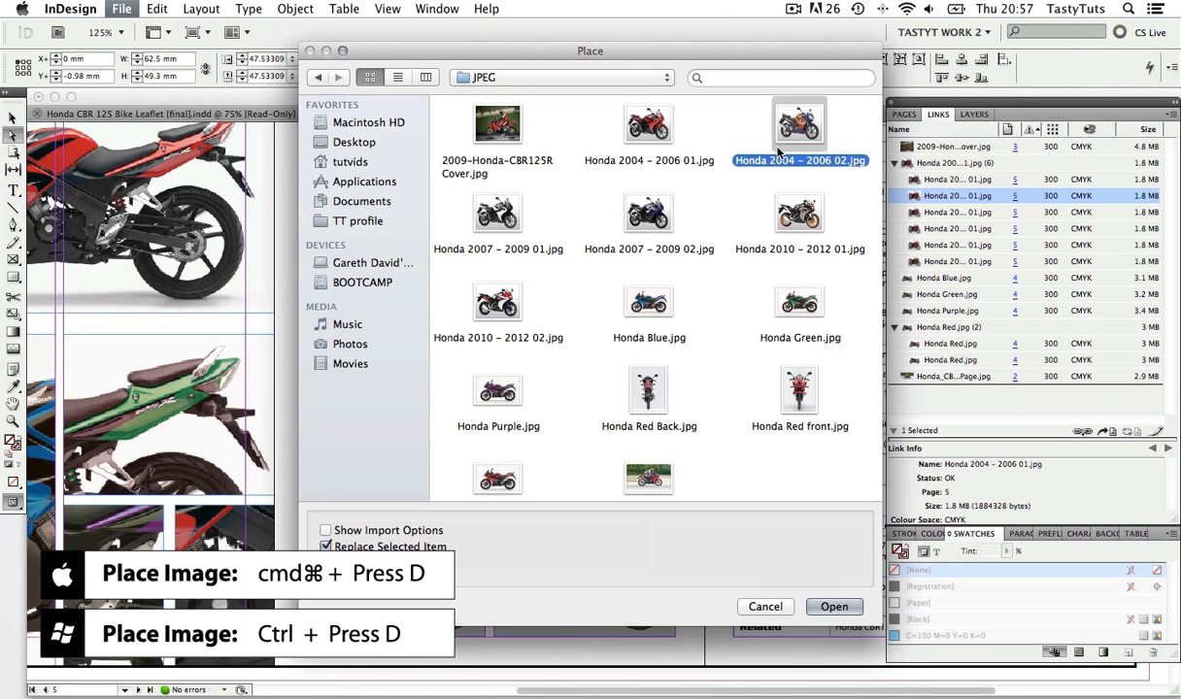
pyautogui.click(833, 607)
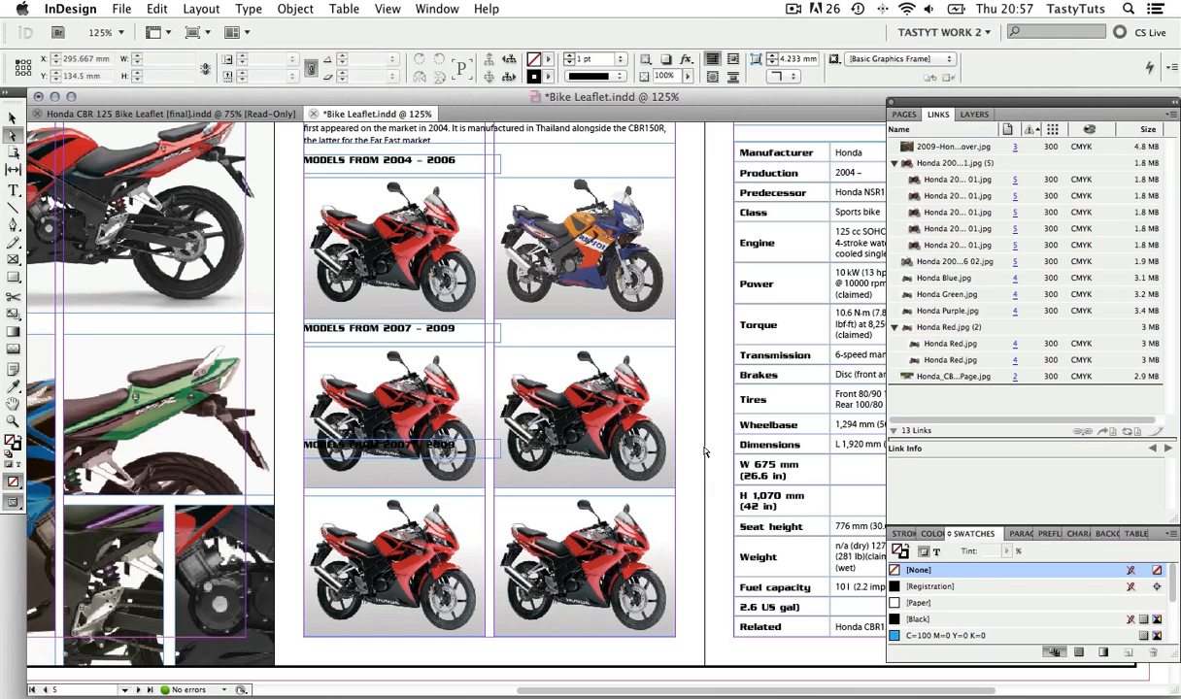
# Step: Replace the second-row pictures with Honda 2007 – 2009 02.jpg in the first column and Honda 2007 – 2009 01.jpg in the second
pyautogui.click(449, 367)
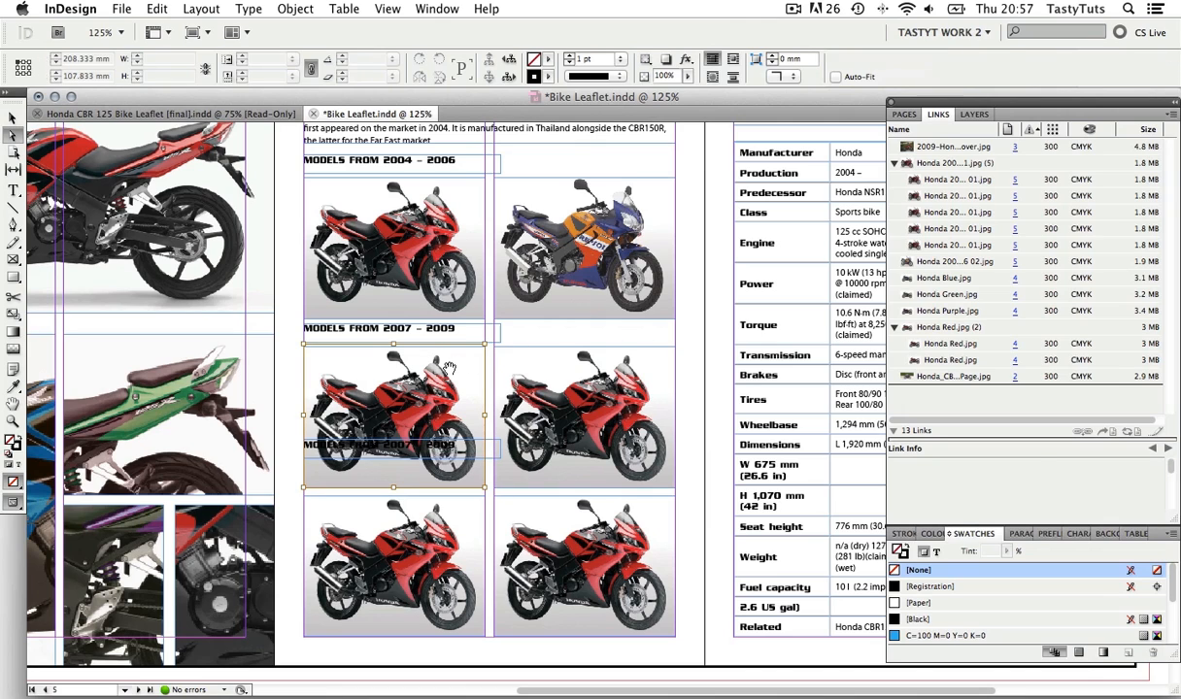
pyautogui.press('super+d')
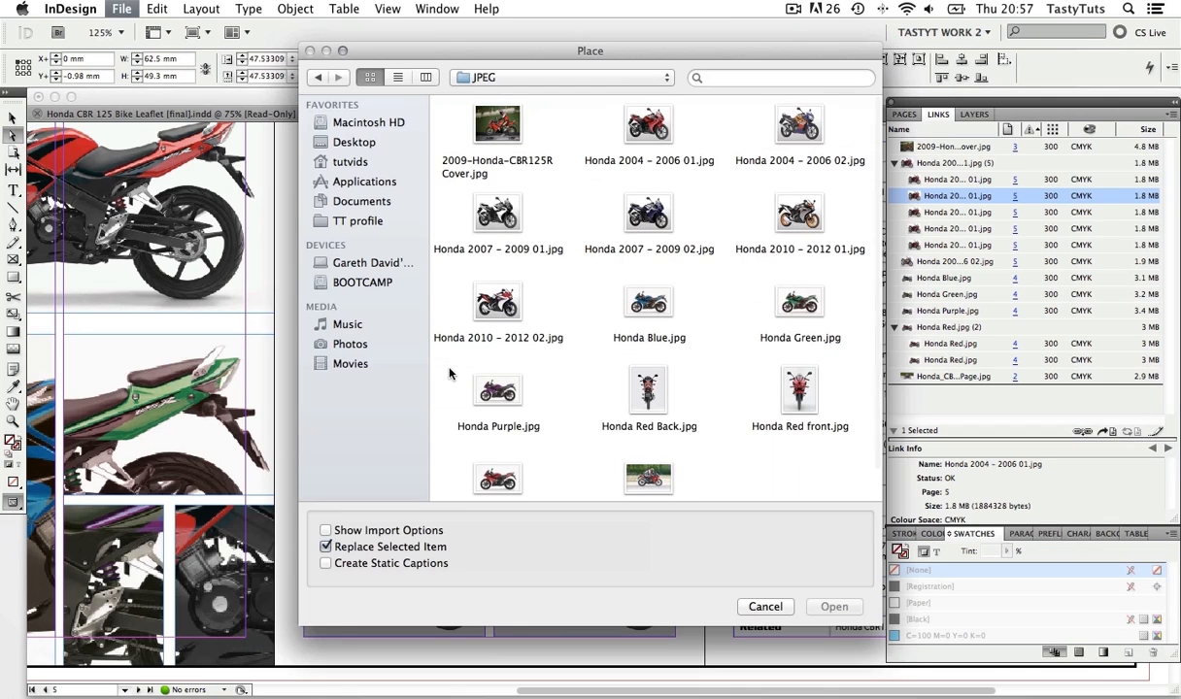
pyautogui.doubleClick(644, 213)
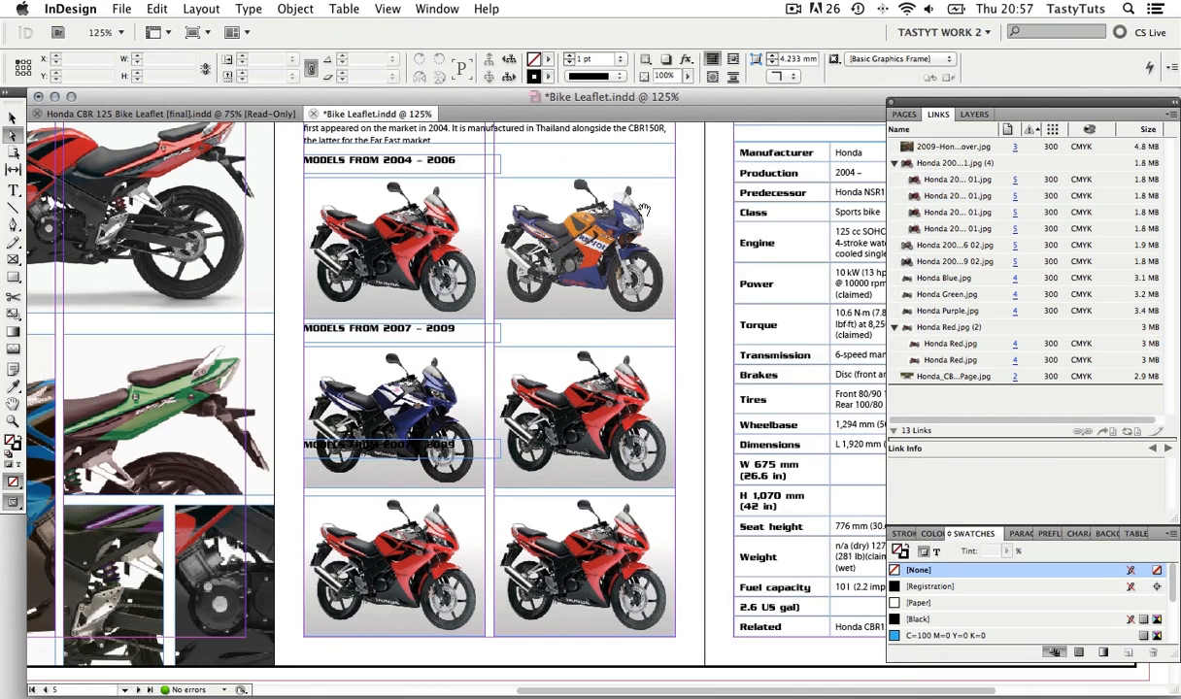
pyautogui.click(616, 375)
pyautogui.press('super+d')
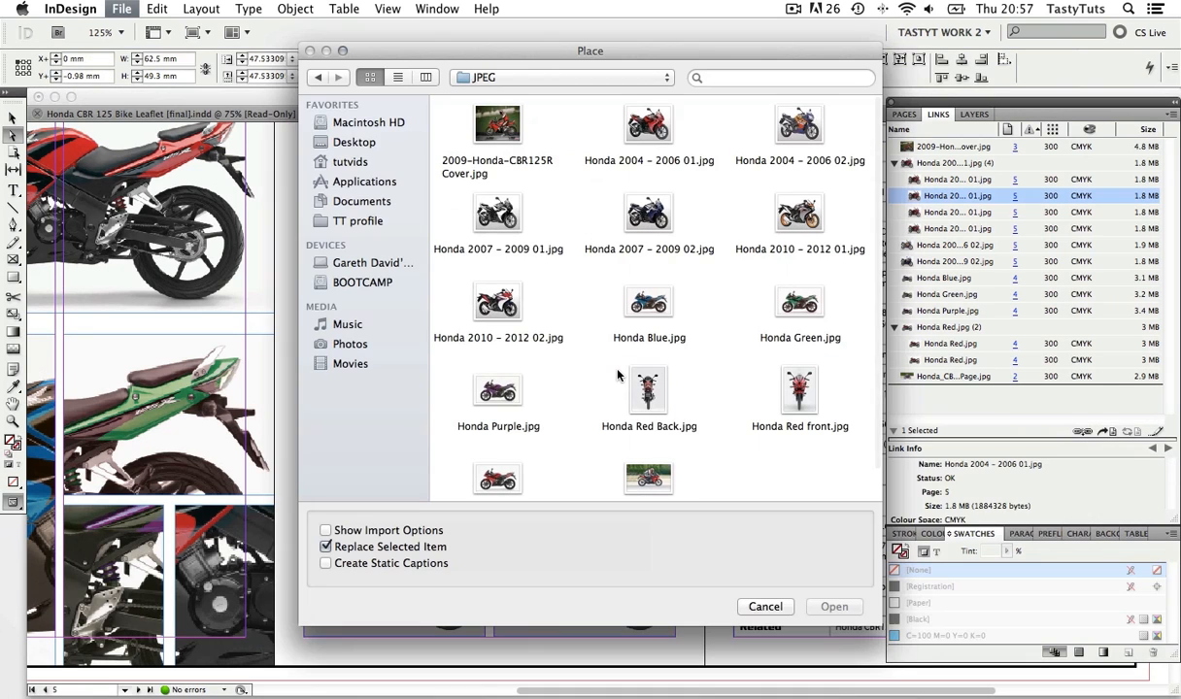
pyautogui.doubleClick(497, 212)
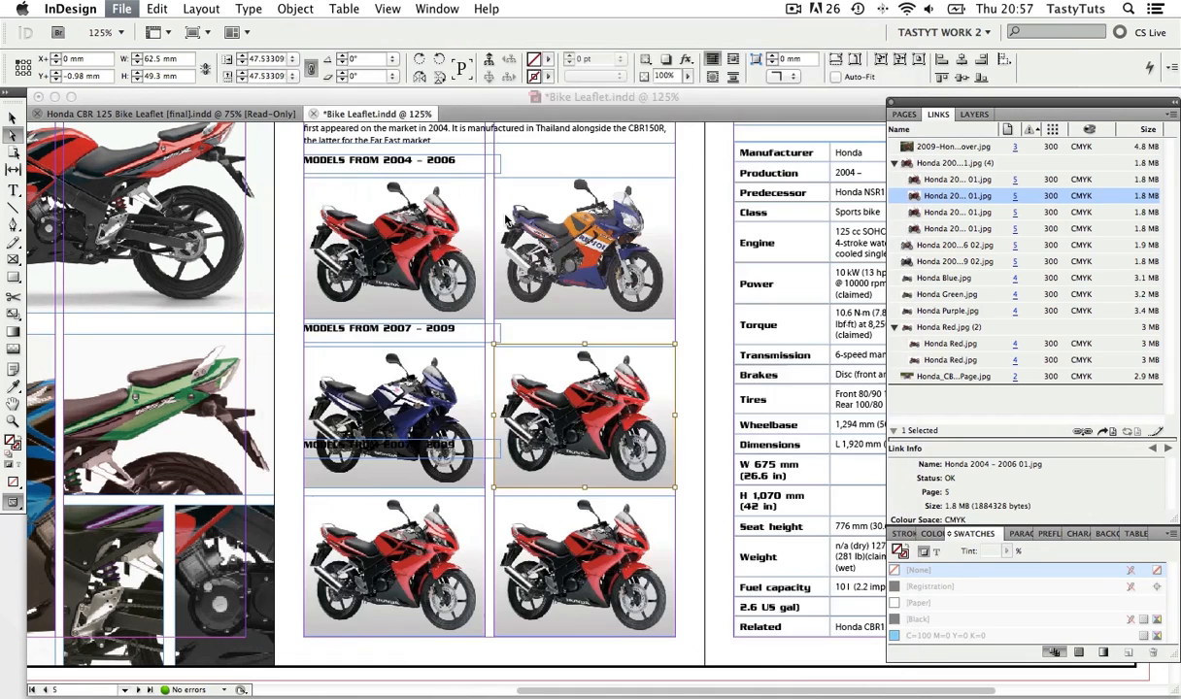
# Step: Replace the third-row pictures with Honda 2010 – 2012 01.jpg in the first column and Honda 2010 – 2012 02.jpg in the second
pyautogui.click(401, 527)
pyautogui.press('super+d')
pyautogui.click(811, 218)
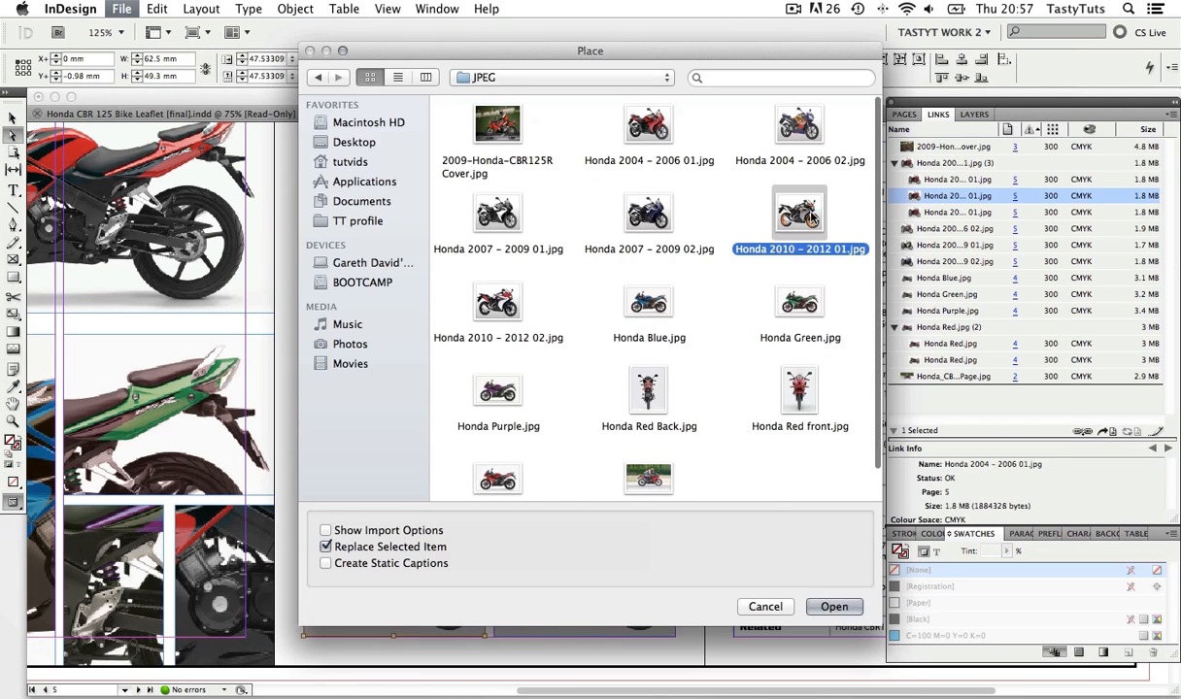
pyautogui.doubleClick(811, 218)
pyautogui.click(529, 524)
pyautogui.press('super+d')
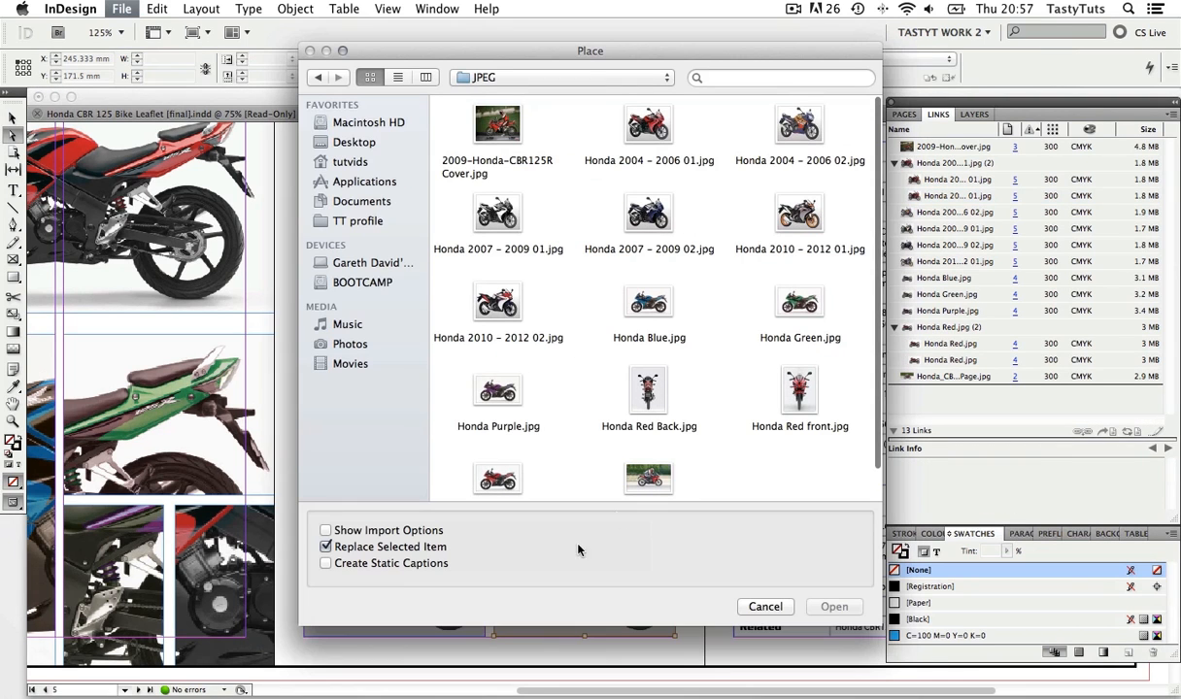
pyautogui.doubleClick(497, 303)
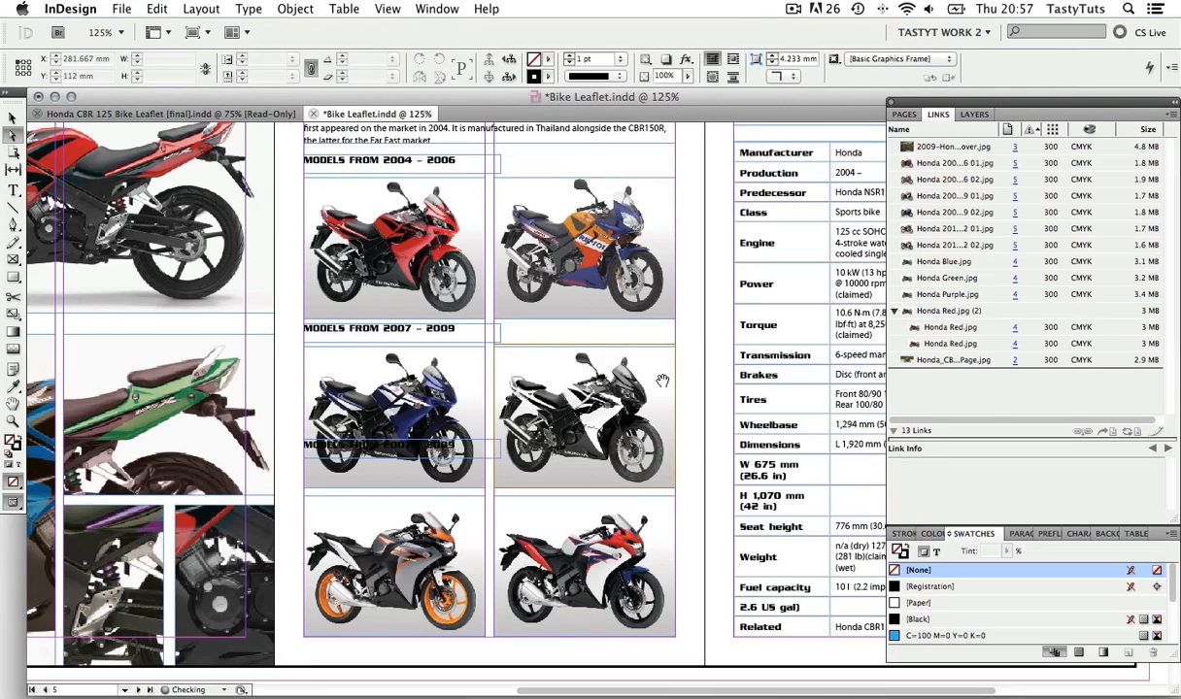
# Step: Move the three model headings and the first two picture rows up together to Y 32.2 mm, leaving the third row in place
pyautogui.press('v')
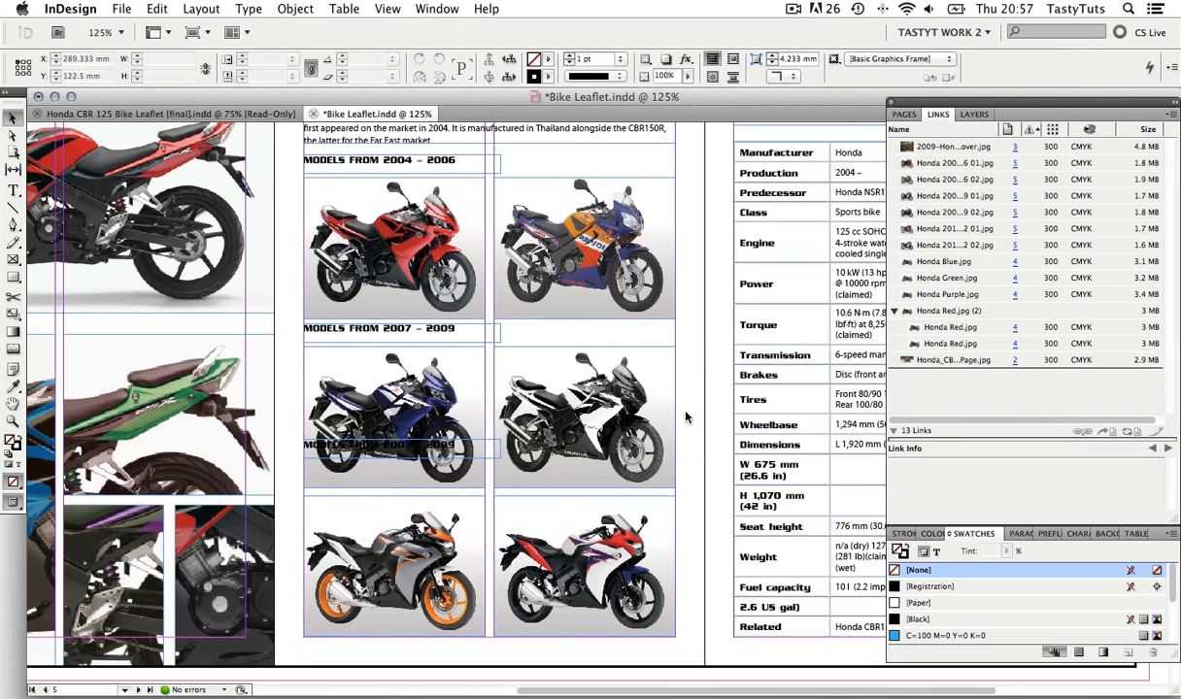
pyautogui.scroll(2, 655, 355)
pyautogui.press('z')
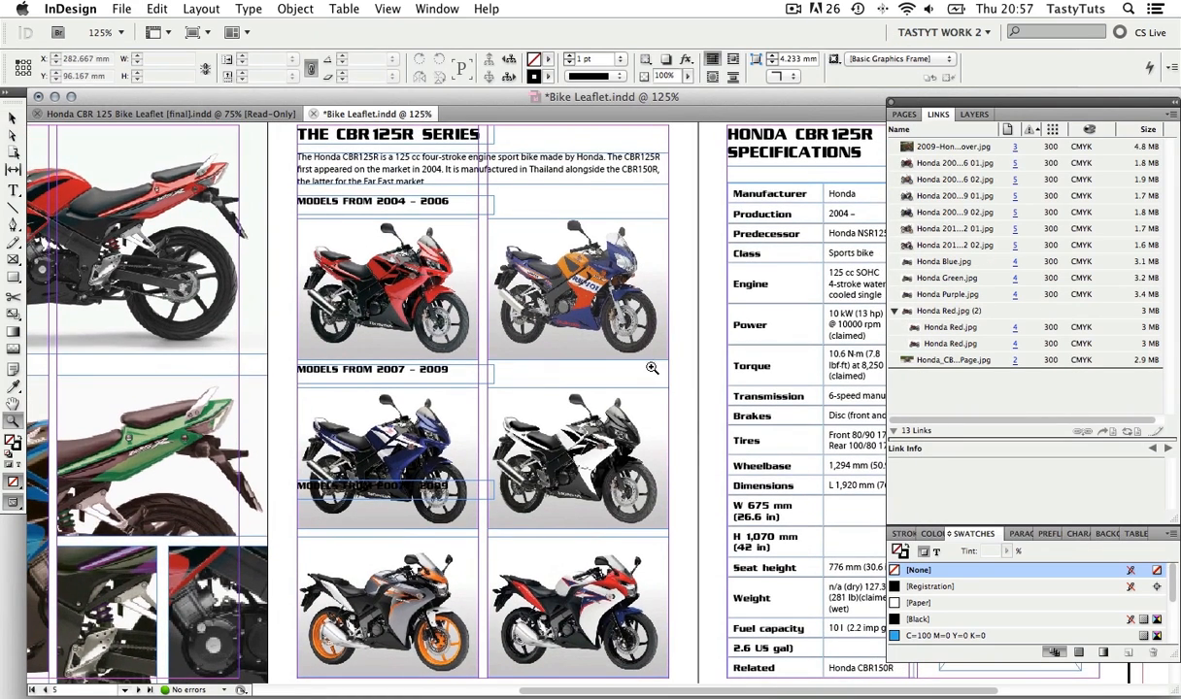
pyautogui.press('super+minus')
pyautogui.press('v')
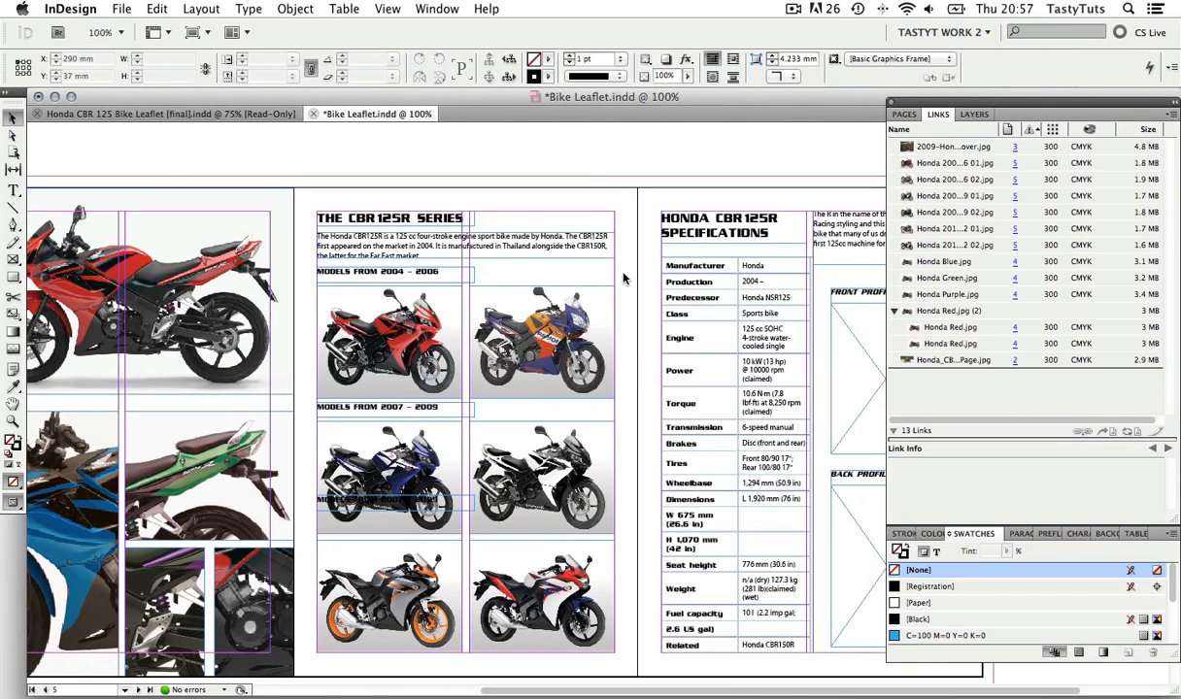
pyautogui.moveTo(624, 279); pyautogui.dragTo(393, 518)
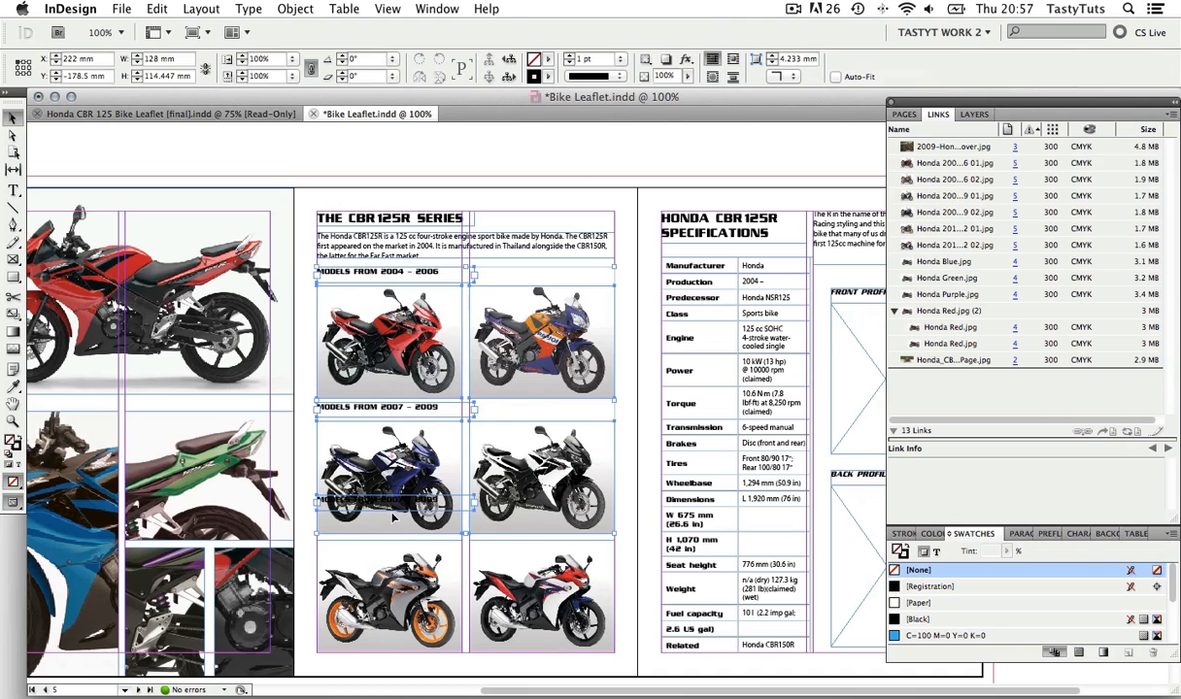
pyautogui.press('Up')
pyautogui.press('Up')
pyautogui.press('Up')
pyautogui.press('Up')
pyautogui.press('Up')
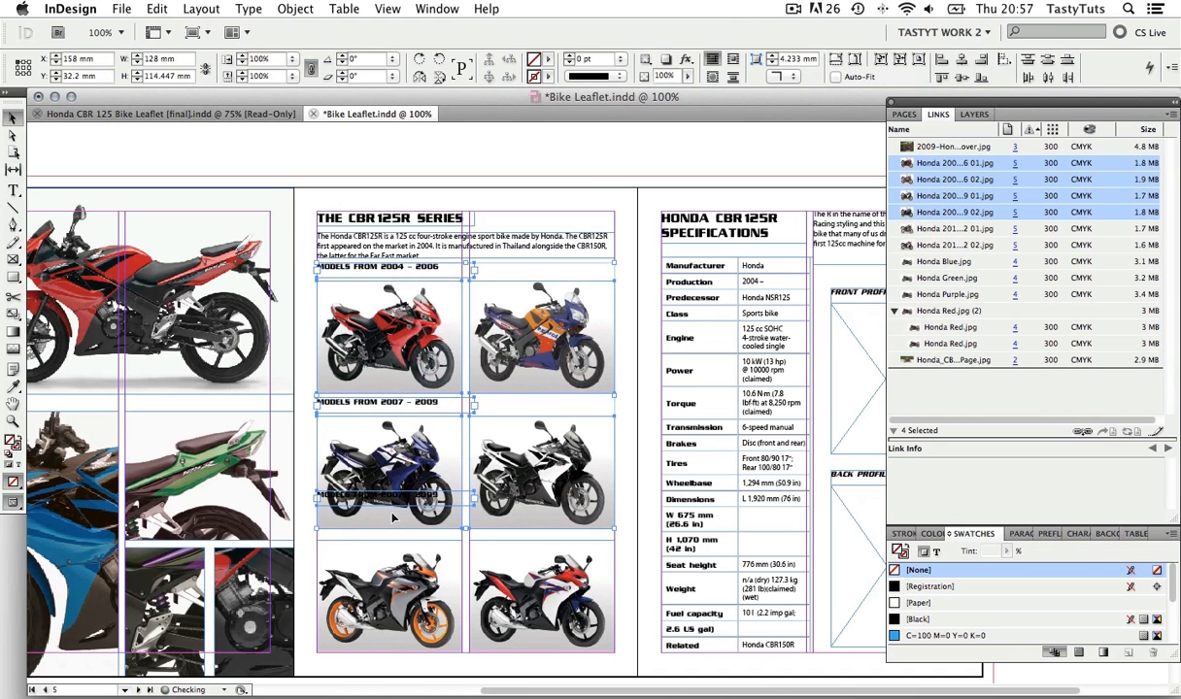
pyautogui.press('super+shift+a')
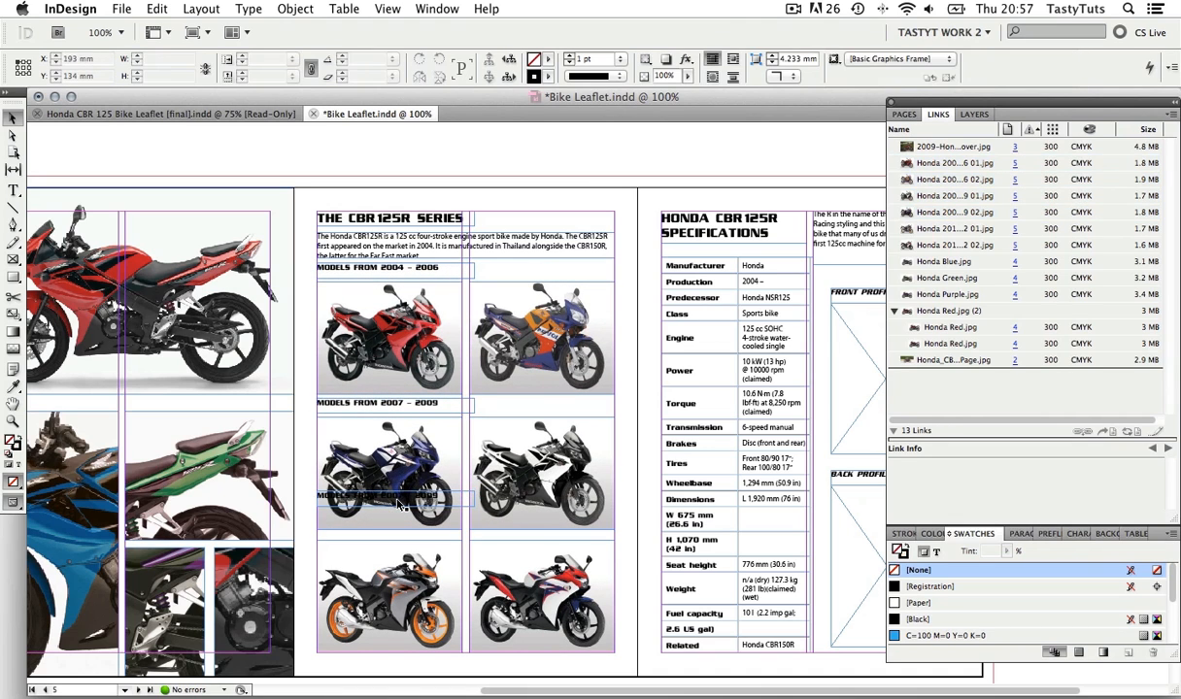
# Step: Move the "Models from 2007 – 2009" heading overlapping the blue bike down to Y 149.95 mm, above the third picture row
pyautogui.click(398, 500)
pyautogui.hotkey('shift', 'Down')
pyautogui.hotkey('shift', 'Down')
pyautogui.hotkey('shift', 'Down')
pyautogui.hotkey('shift', 'Down')
pyautogui.hotkey('shift', 'Down')
pyautogui.hotkey('shift', 'Down')
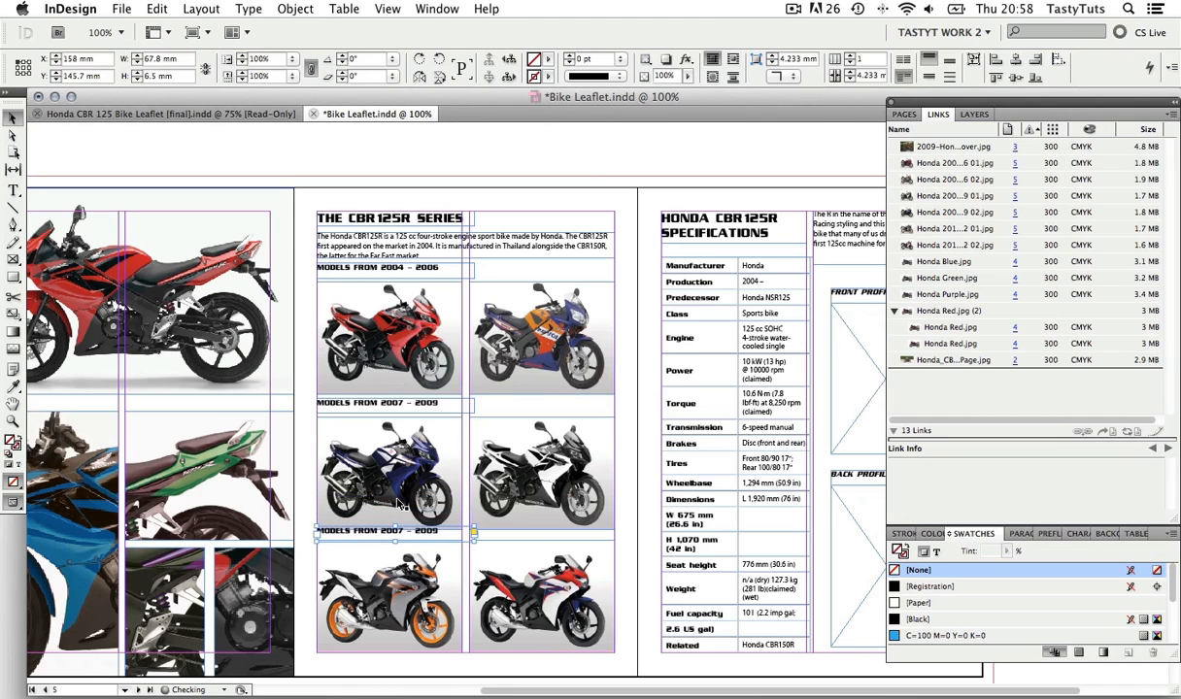
pyautogui.hotkey('shift', 'Down')
pyautogui.hotkey('shift', 'Down')
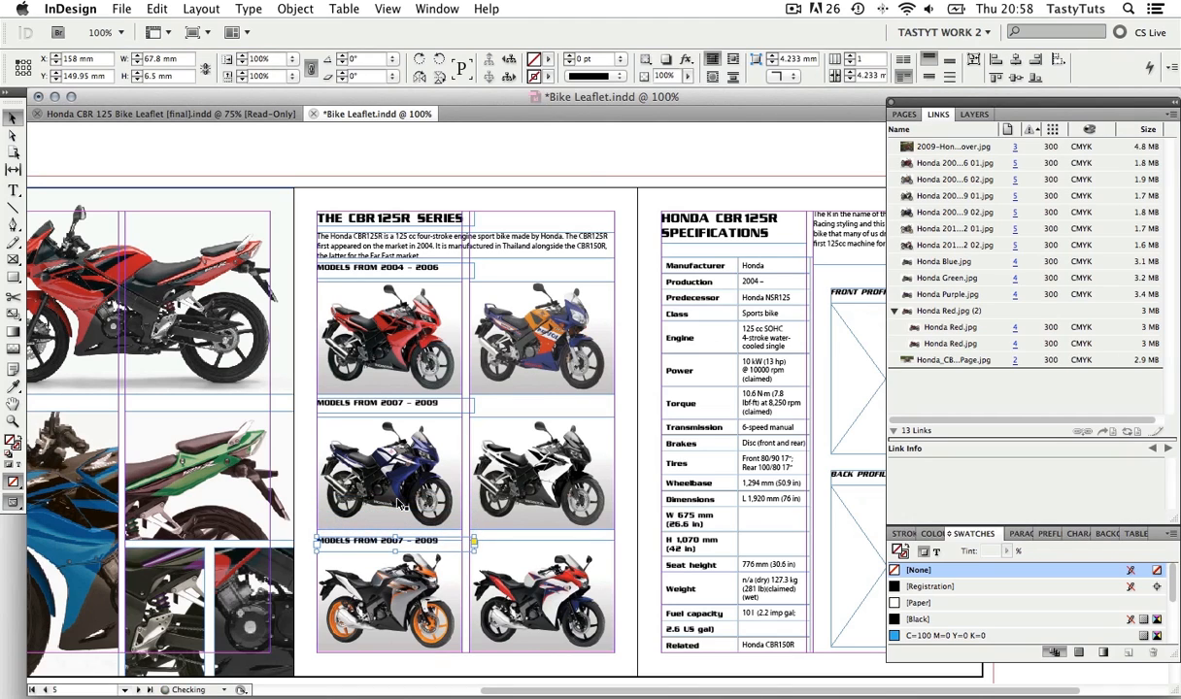
# Step: Move both second-row bike pictures up together to about Y 97.31 mm, closer to their "Models from 2007 – 2009" heading
pyautogui.click(491, 455)
pyautogui.keyDown('shift'); pyautogui.click(449, 439); pyautogui.keyUp('shift')
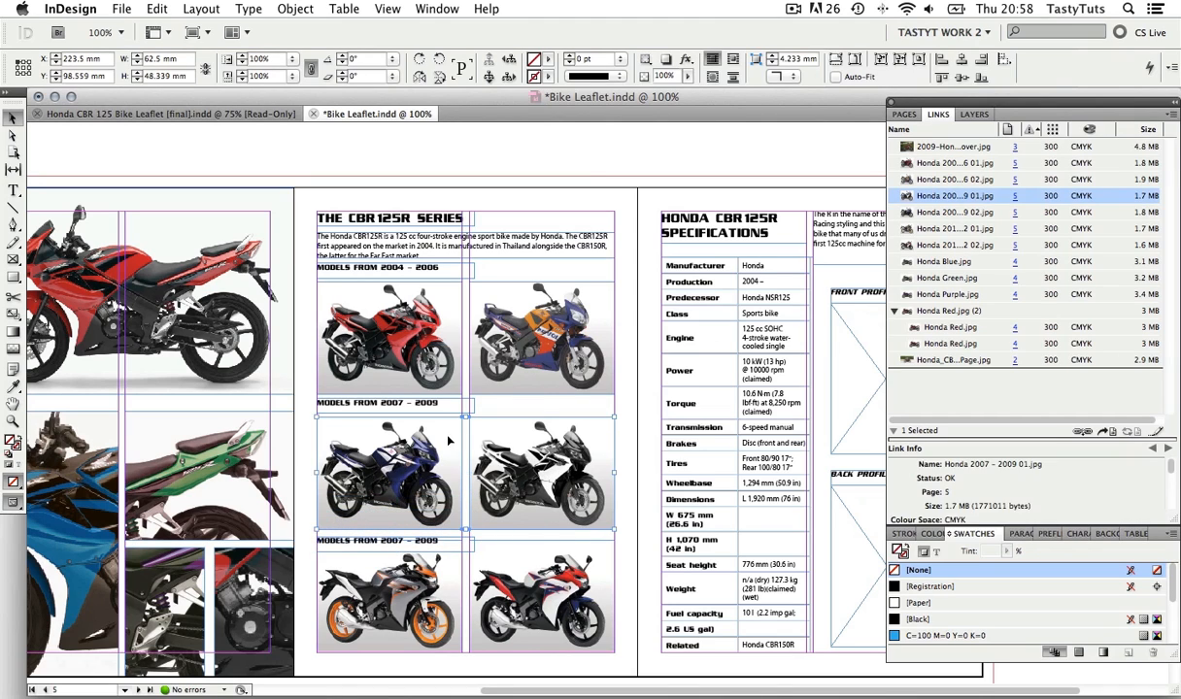
pyautogui.press('Up')
pyautogui.press('Up')
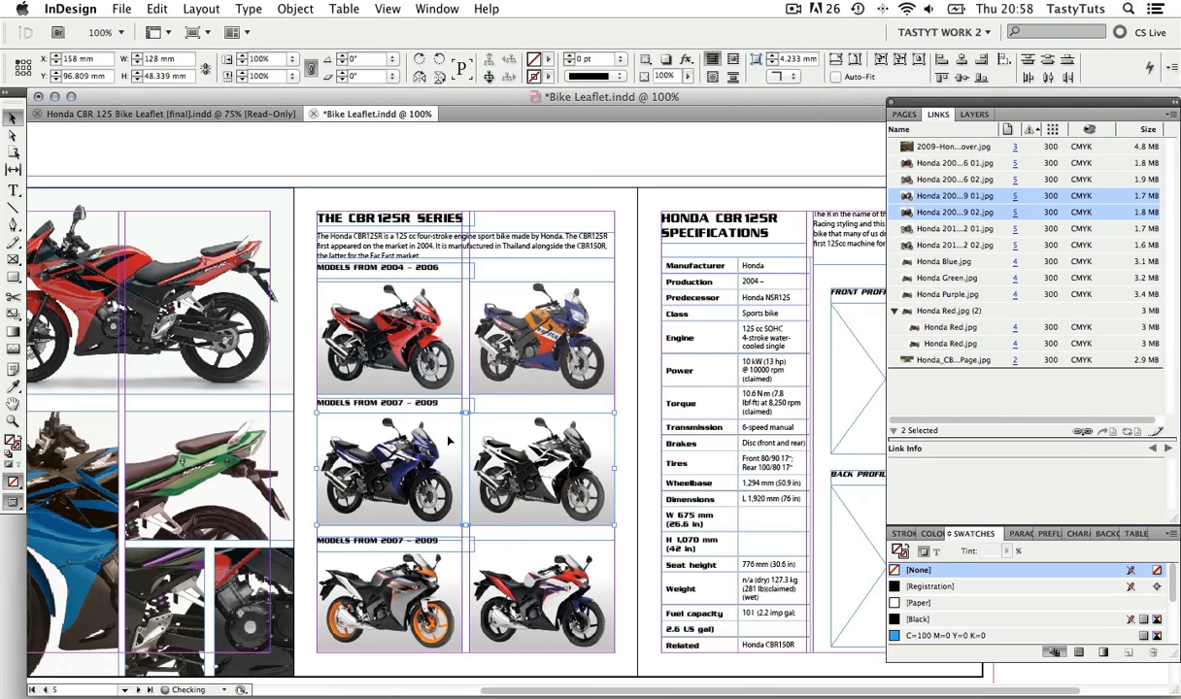
# Step: Move the heading above the third picture row up to Y 147.2 mm and deselect it
pyautogui.click(411, 547)
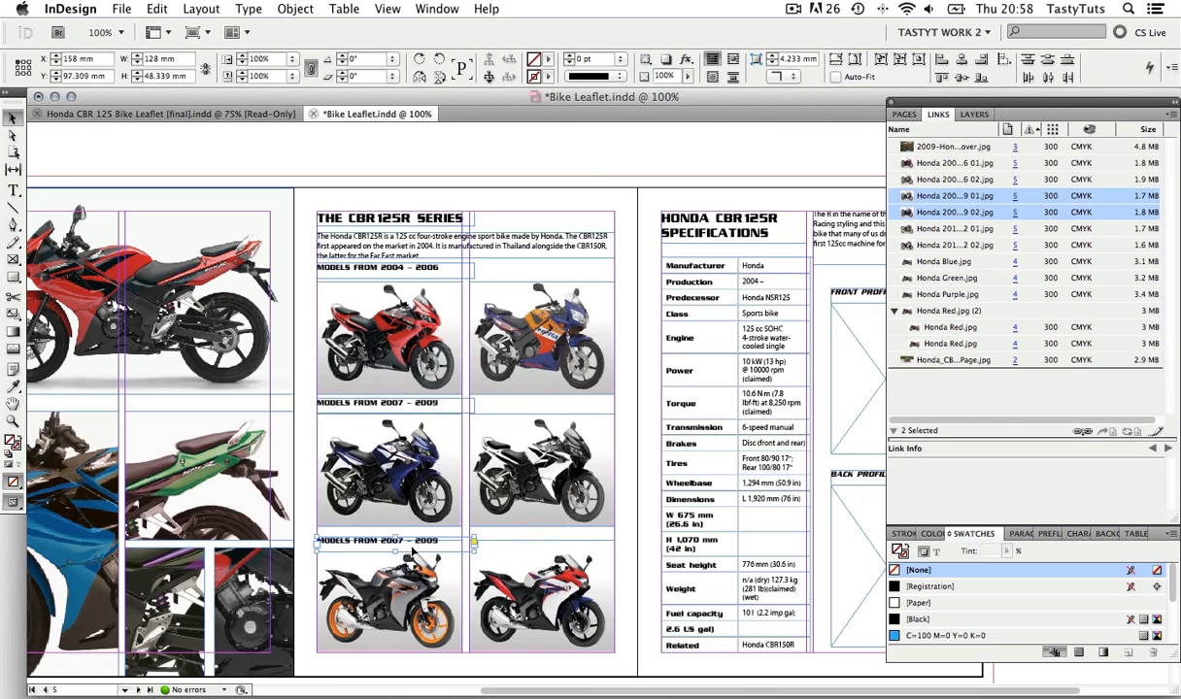
pyautogui.hotkey('shift', 'Up')
pyautogui.press('Up')
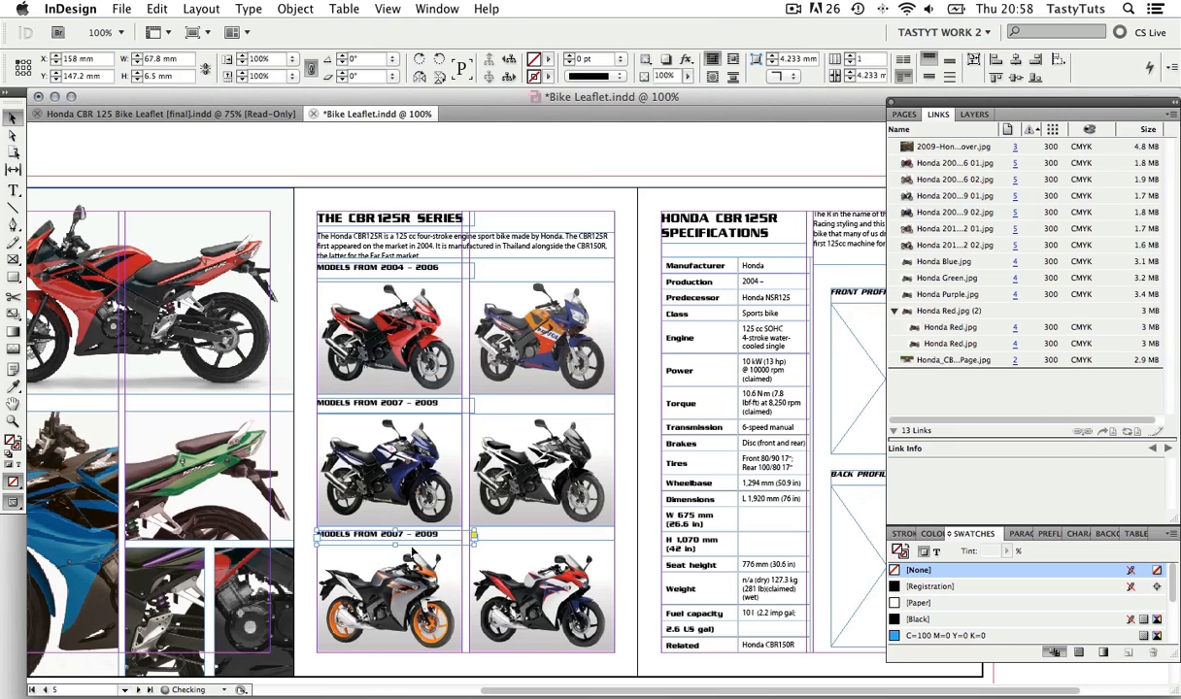
pyautogui.click(626, 445)
# Step: Place Honda Red Back.jpg in the Back Profile frame and Honda Red front.jpg in the Front Profile frame on the specifications page
pyautogui.press('z')
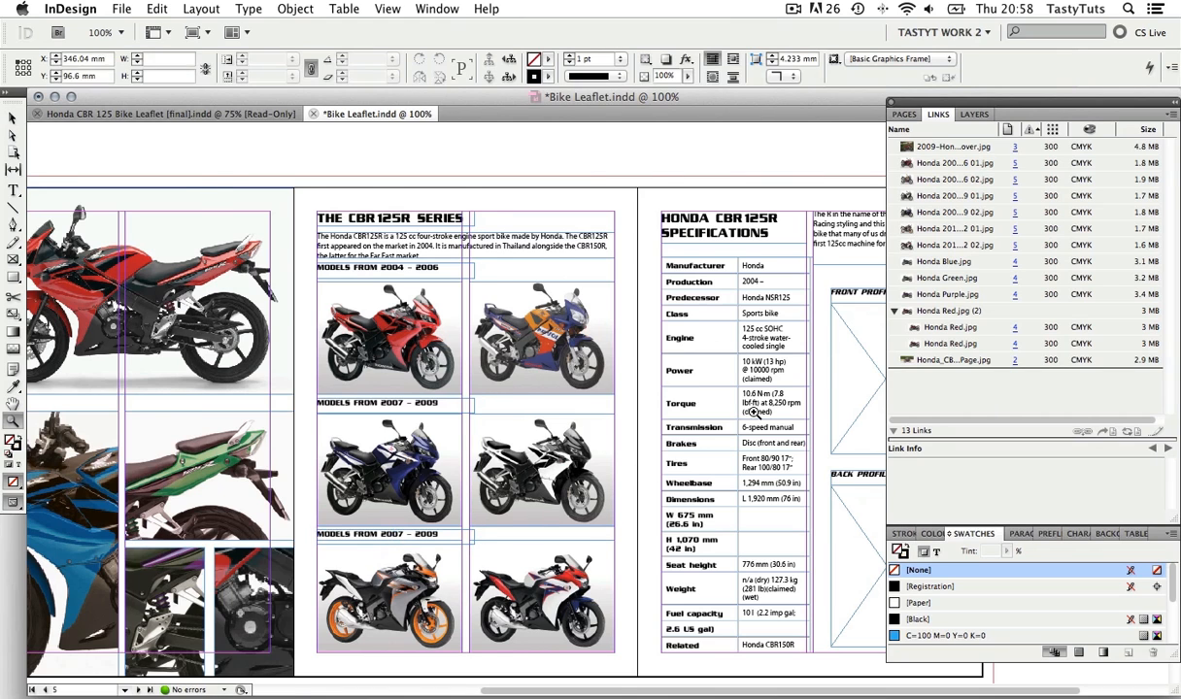
pyautogui.click(754, 413)
pyautogui.moveTo(742, 476); pyautogui.dragTo(655, 423)
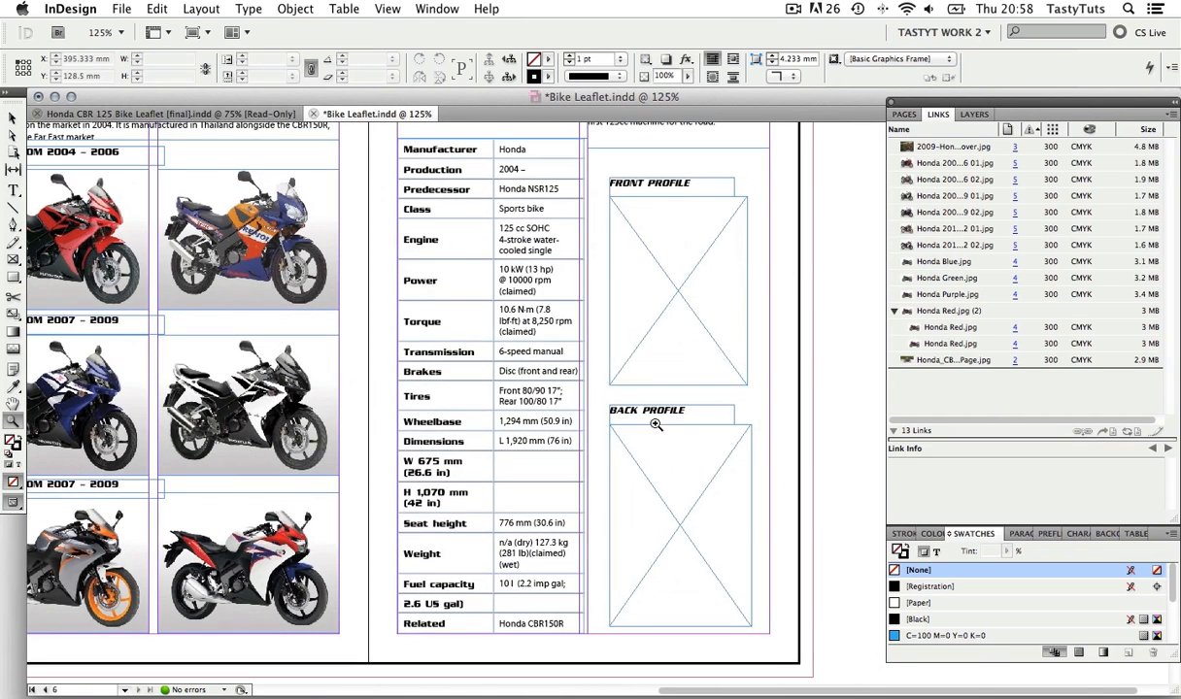
pyautogui.press('v')
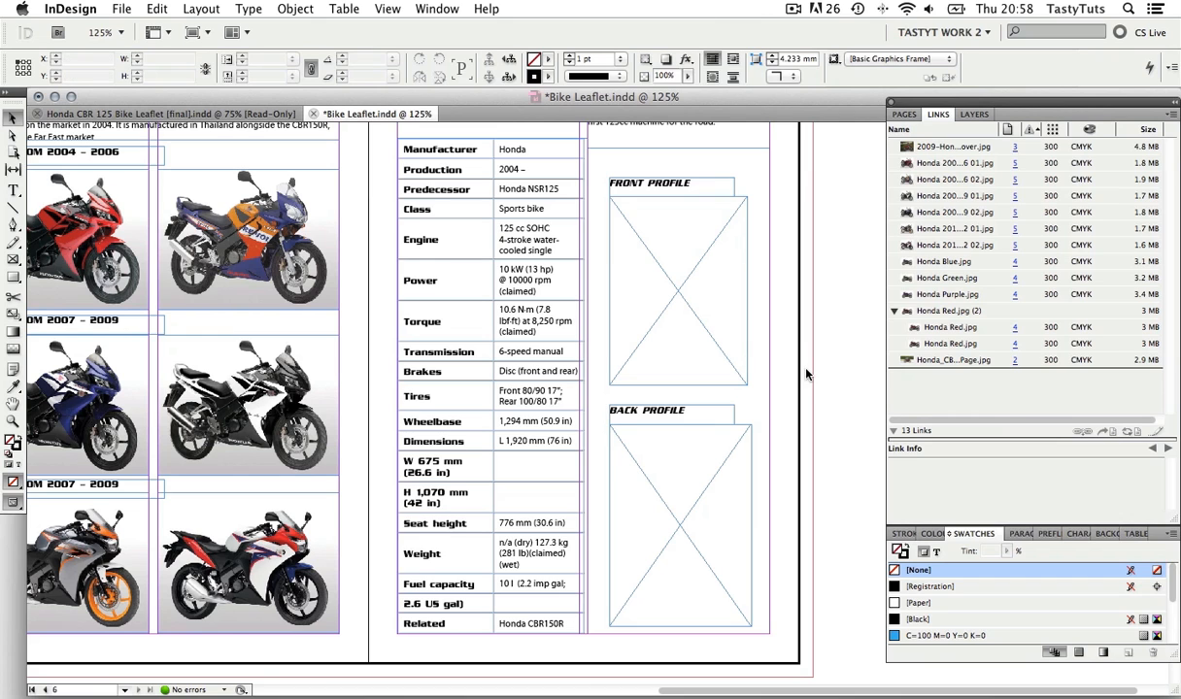
pyautogui.moveTo(797, 370); pyautogui.dragTo(792, 389)
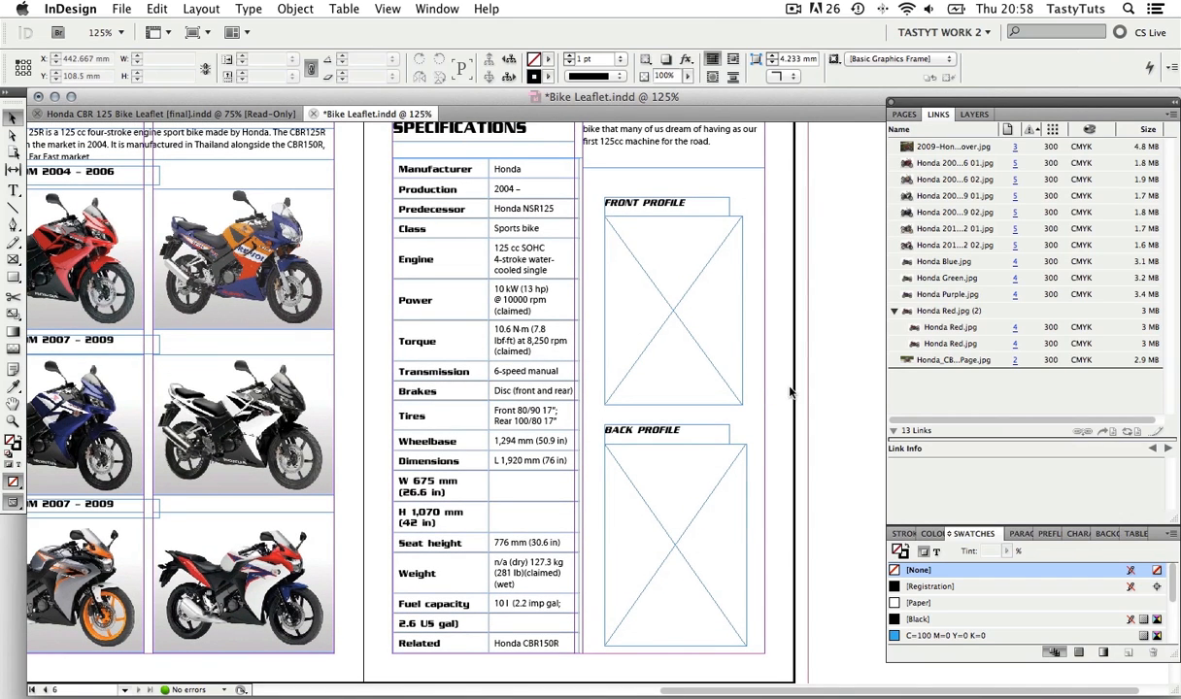
pyautogui.press('super+d')
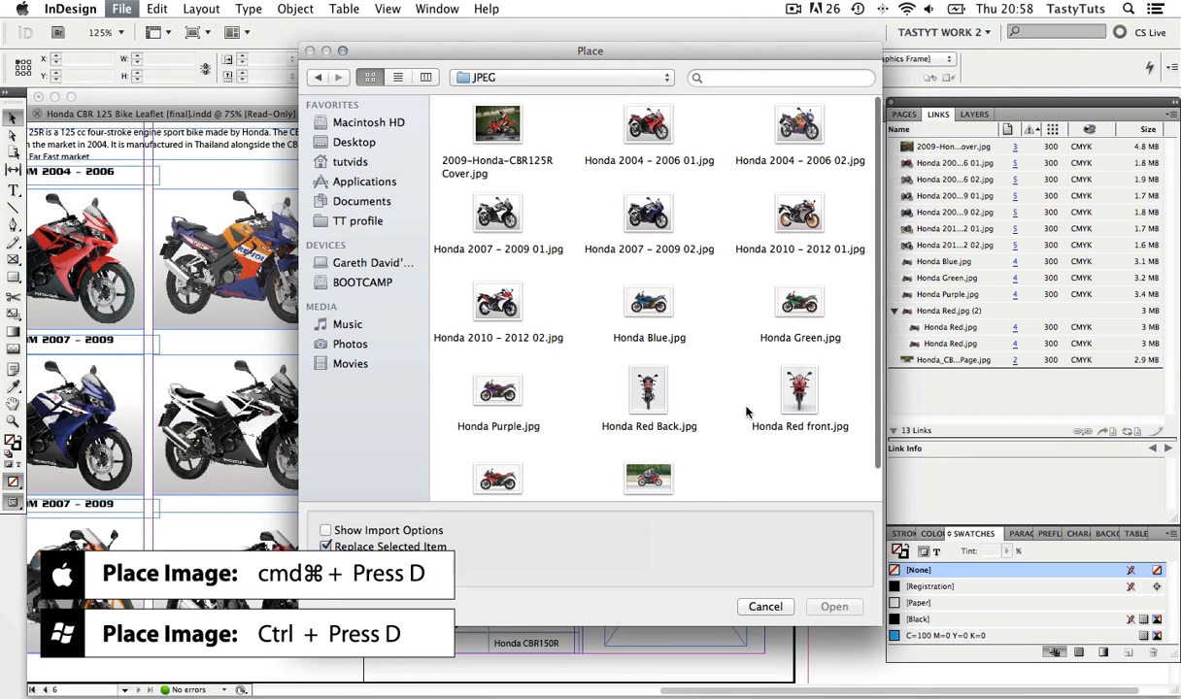
pyautogui.click(650, 388)
pyautogui.keyDown('shift'); pyautogui.click(799, 393); pyautogui.keyUp('shift')
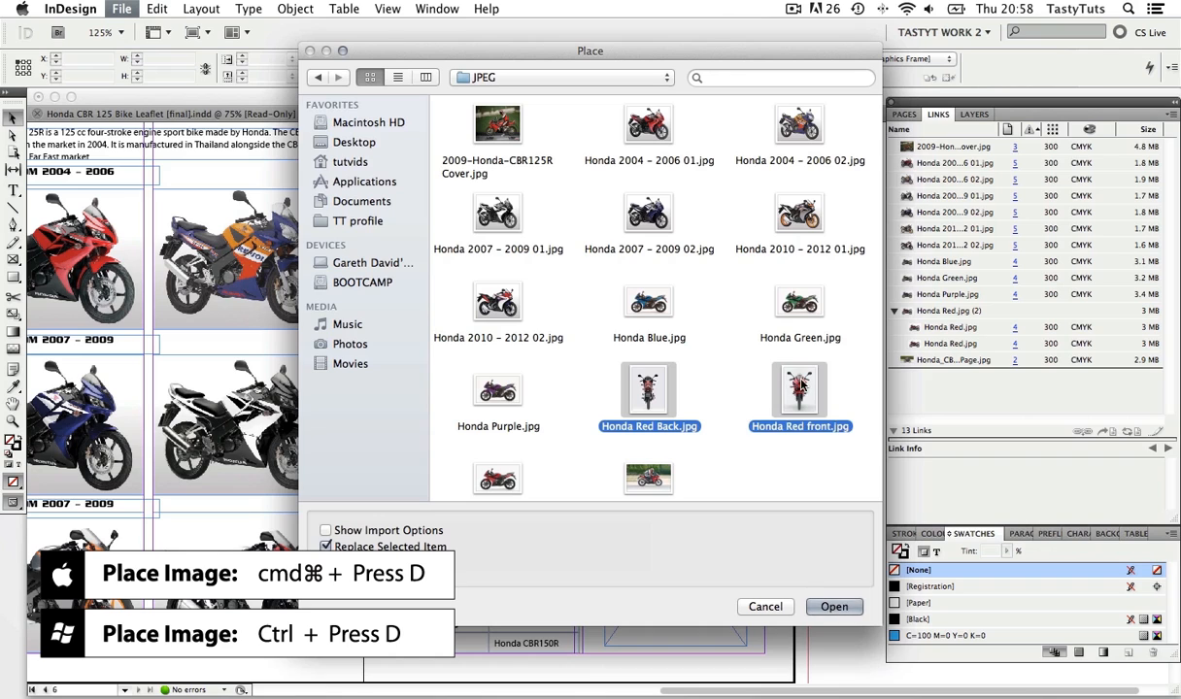
pyautogui.click(833, 606)
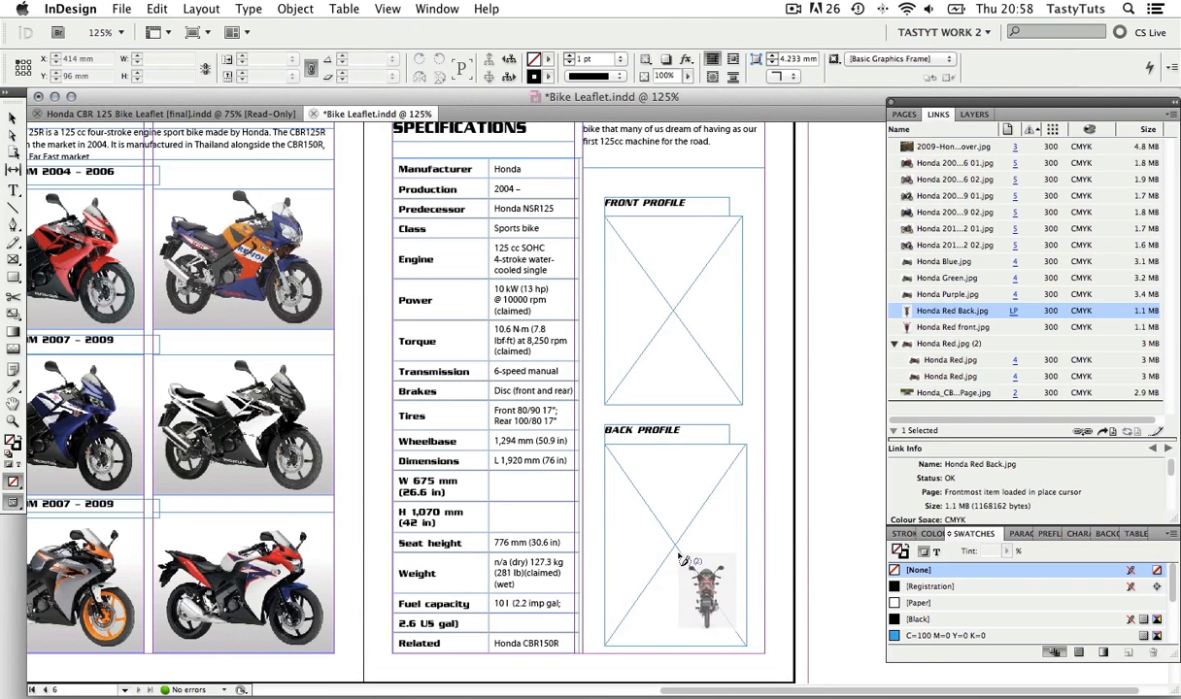
pyautogui.click(646, 529)
pyautogui.click(645, 274)
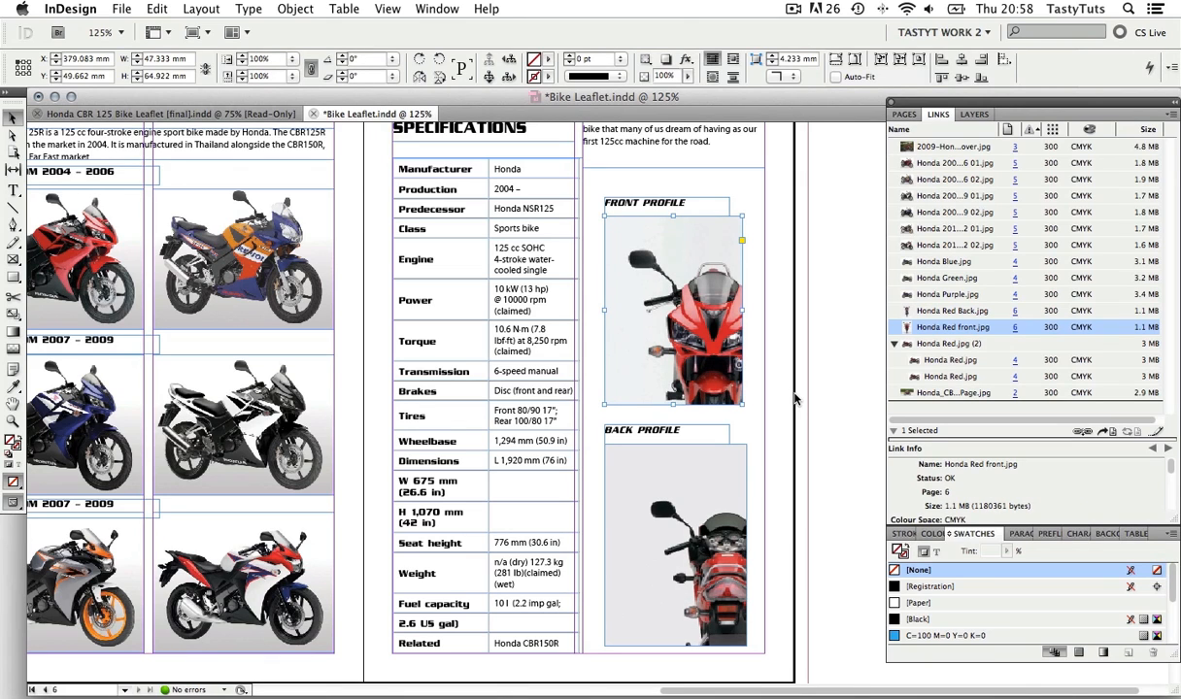
pyautogui.click(820, 387)
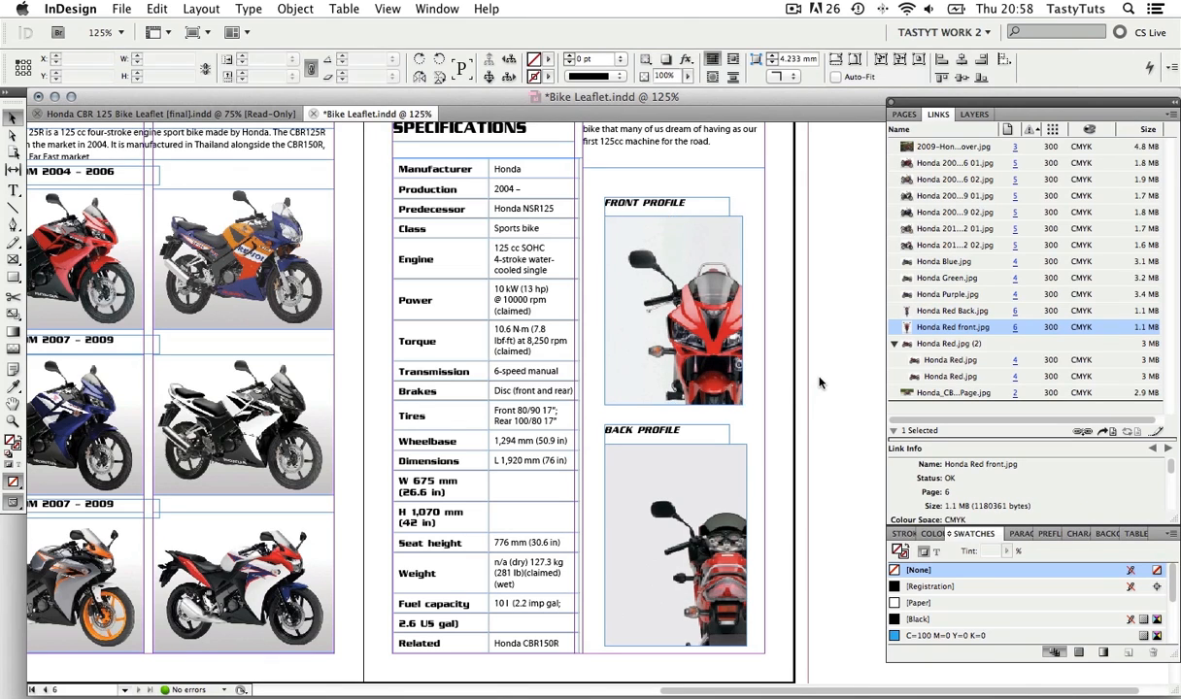
# Step: Fit the front-profile picture proportionally to its frame, then enlarge the image to about 48.67 × 67.62 mm to fill it
pyautogui.click(723, 328)
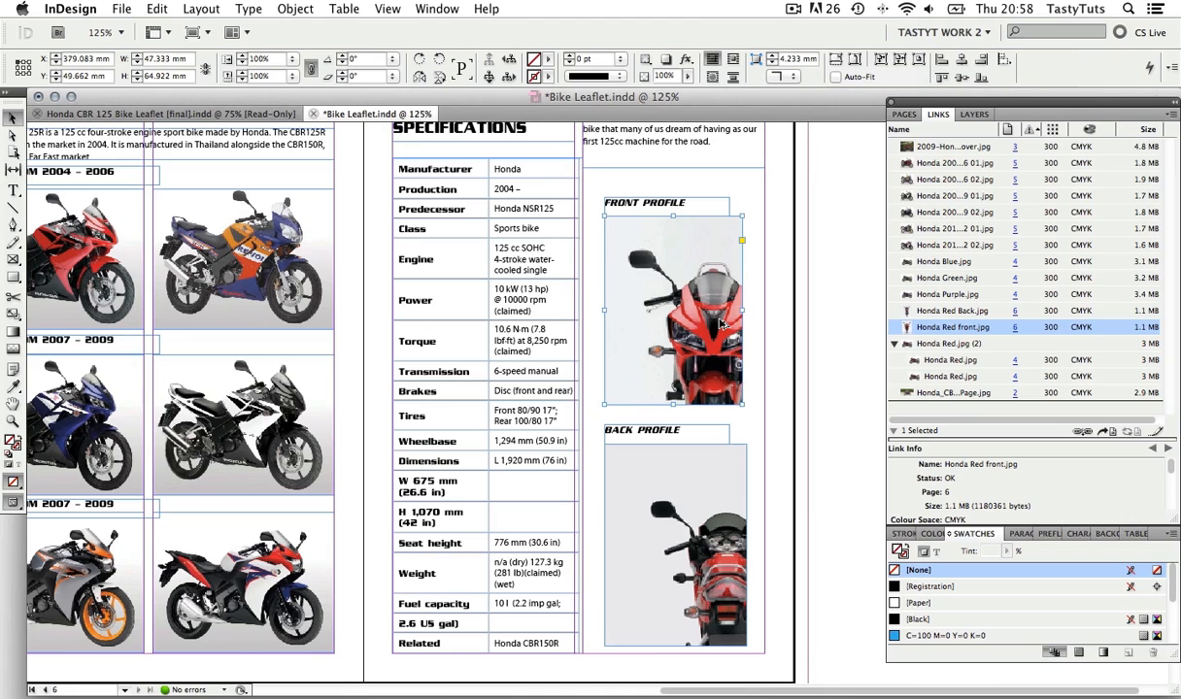
pyautogui.press('alt+shift+super+e')
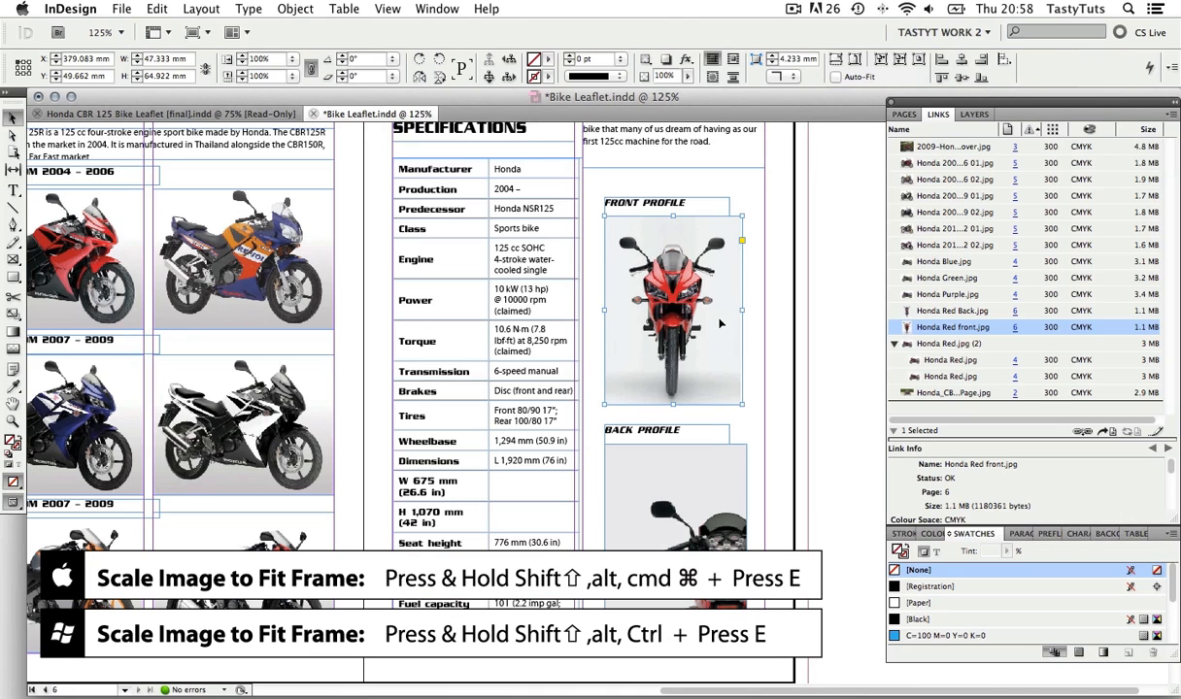
pyautogui.click(678, 304)
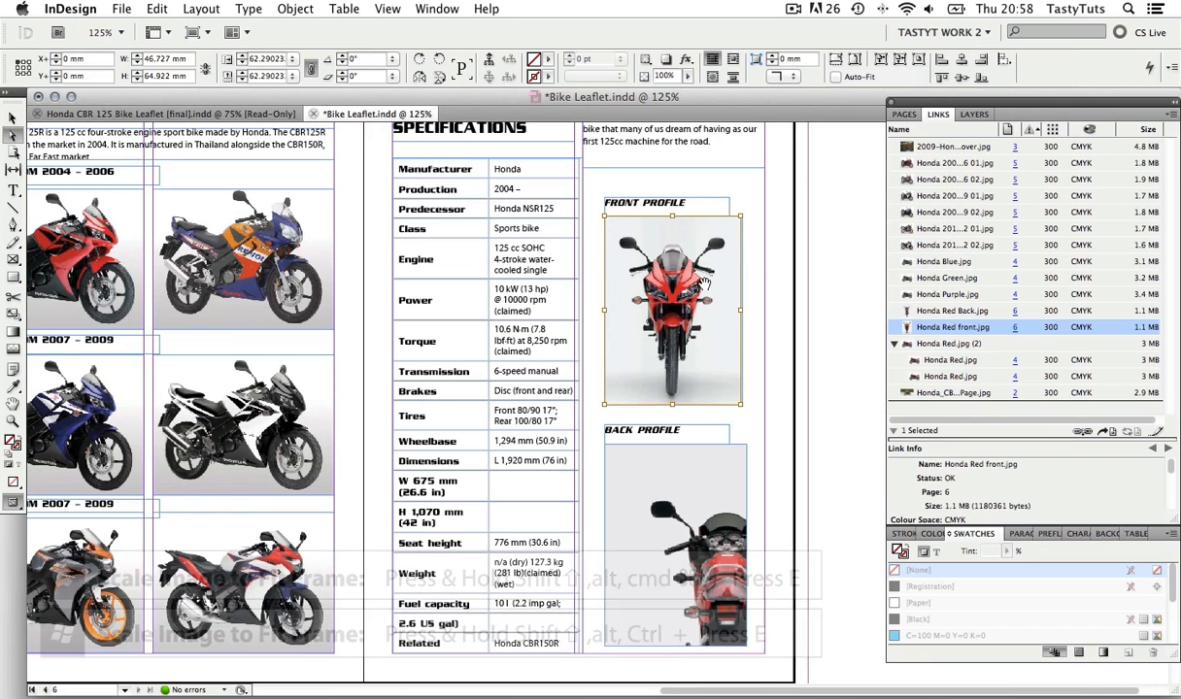
pyautogui.click(694, 294)
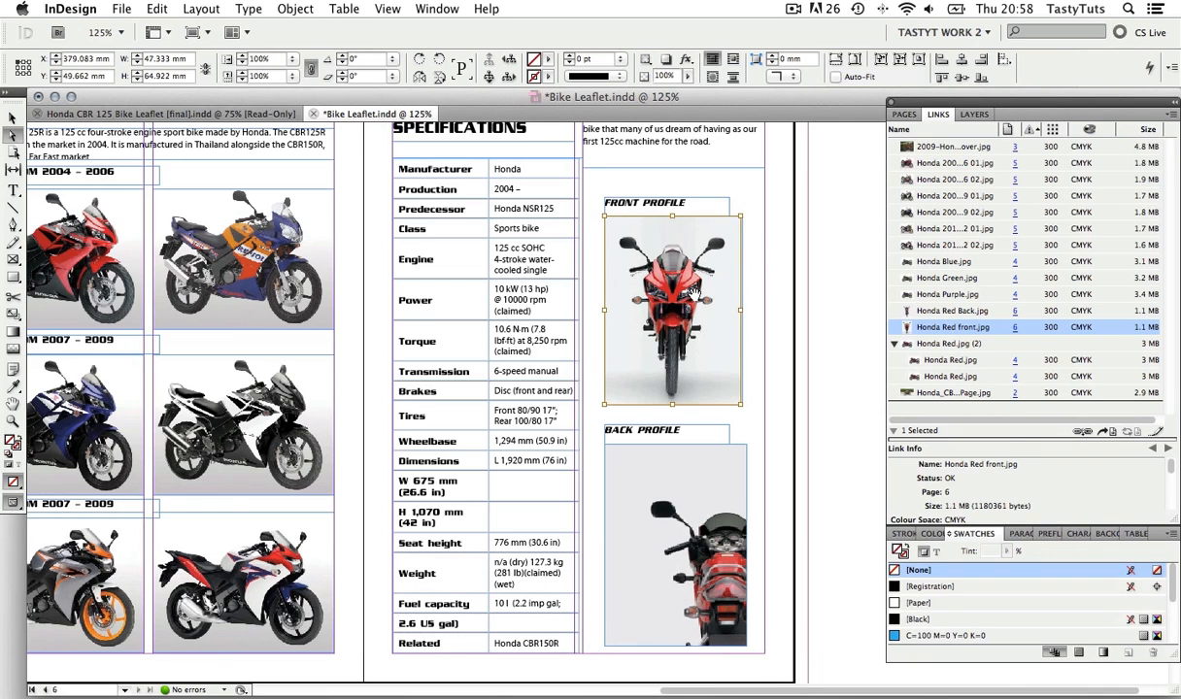
pyautogui.moveTo(738, 222); pyautogui.dragTo(746, 208)
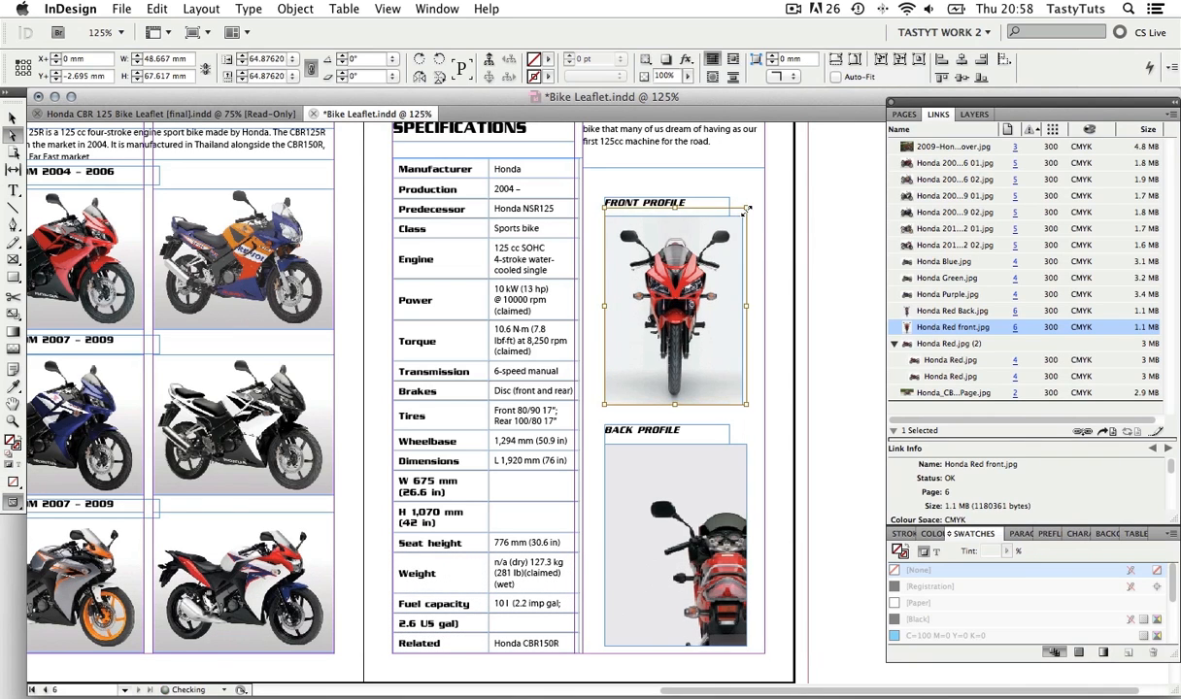
# Step: Fit the back-profile picture proportionally to its frame, then enlarge the image slightly to fill the frame
pyautogui.scroll(-3, 748, 218)
pyautogui.press('v')
pyautogui.click(729, 346)
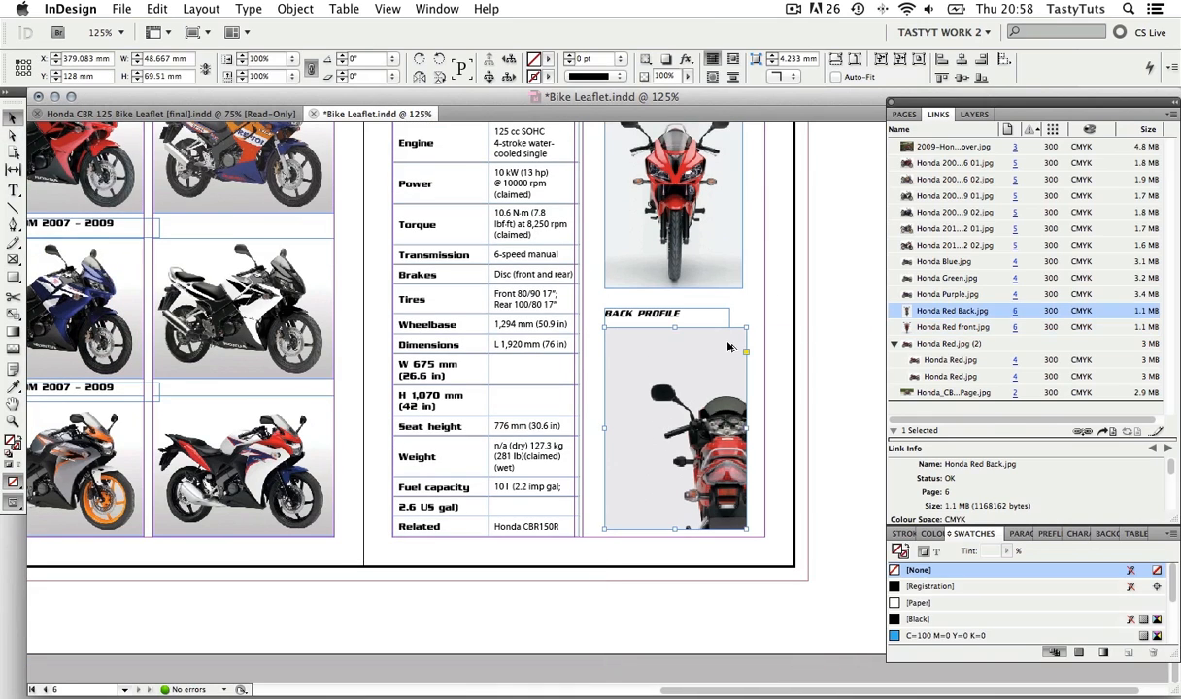
pyautogui.press('super+alt+shift+e')
pyautogui.press('a')
pyautogui.click(731, 398)
pyautogui.moveTo(745, 516); pyautogui.dragTo(771, 542)
pyautogui.press('v')
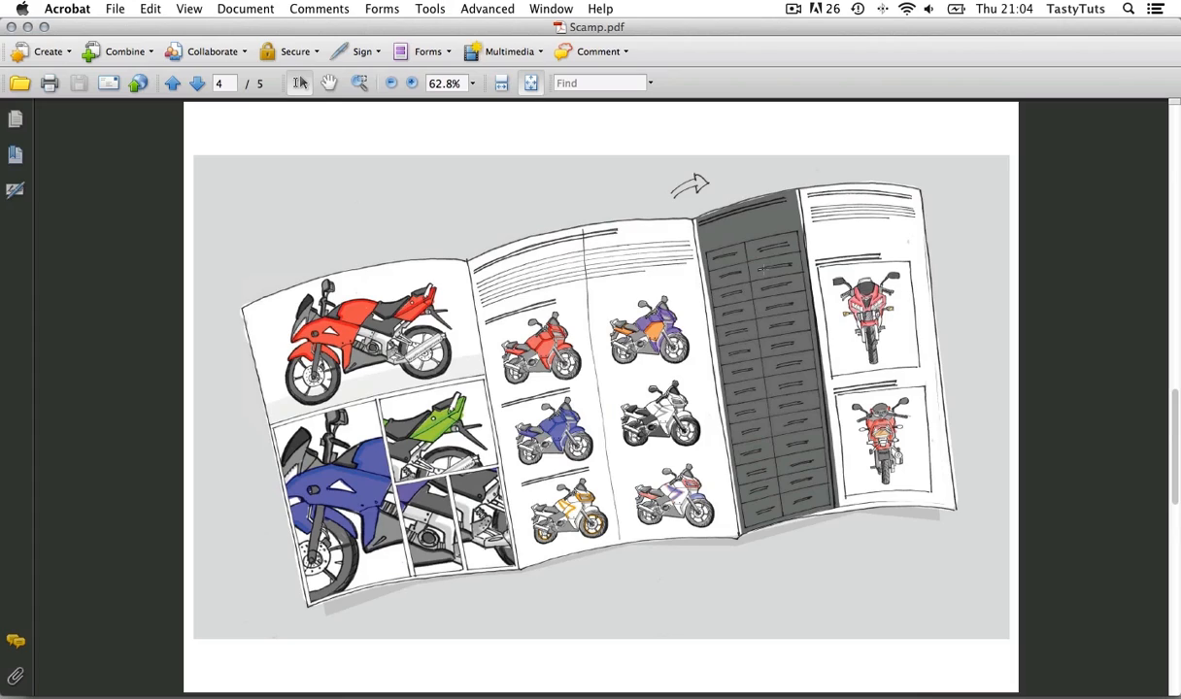
# Step: Check the cover and fold-out sketches on pages 3 and 5 of Scamp.pdf, then return to the leaflet in InDesign
pyautogui.click(177, 85)
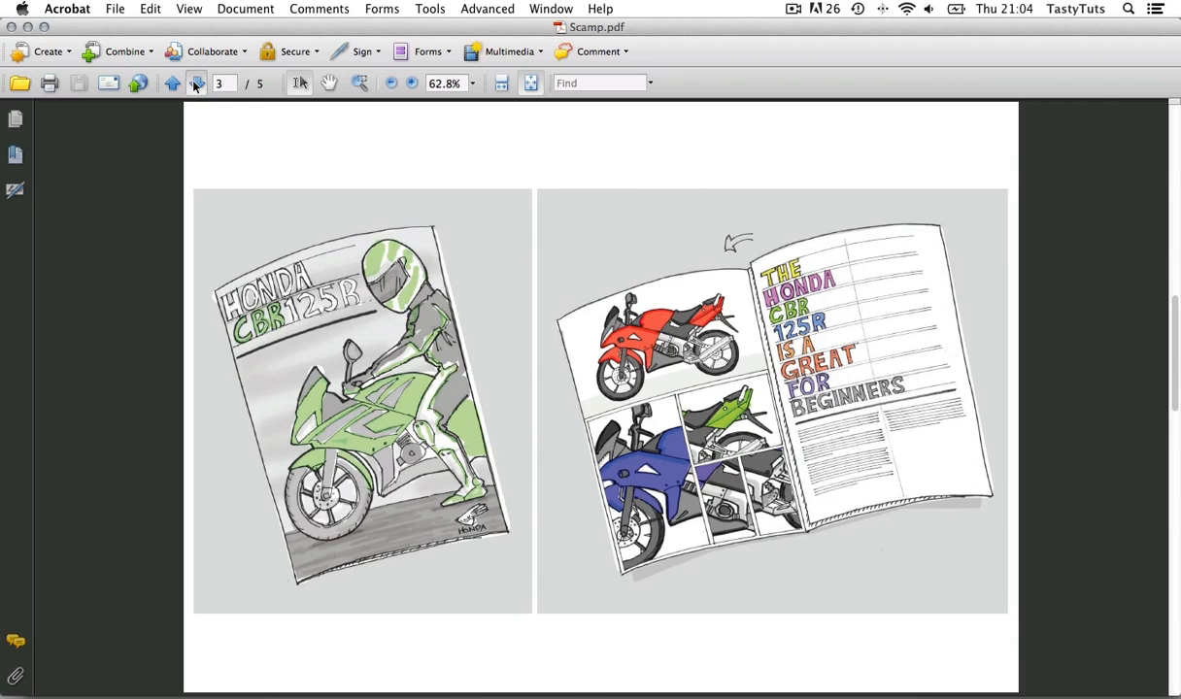
pyautogui.doubleClick(194, 84)
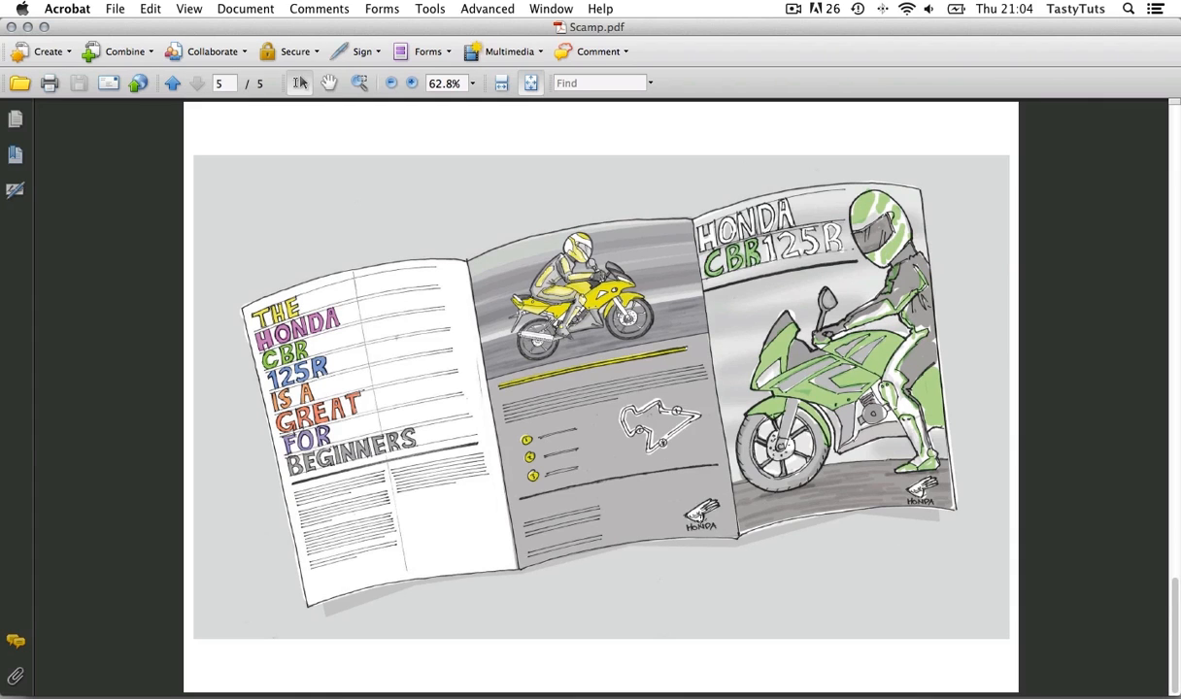
pyautogui.press('super+Tab')
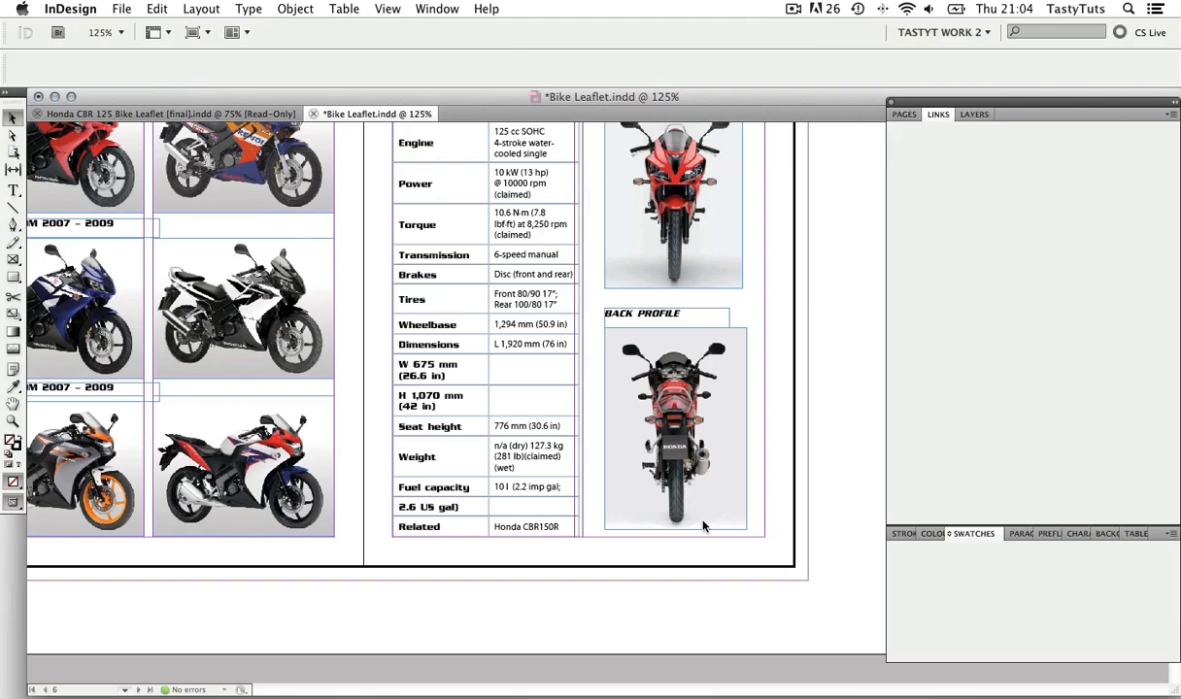
# Step: Place Honda_Logo.ai from the AI folder in 02 - Assets into the empty frame at the cover's lower right and fit it proportionally
pyautogui.scroll(15, 772, 291)
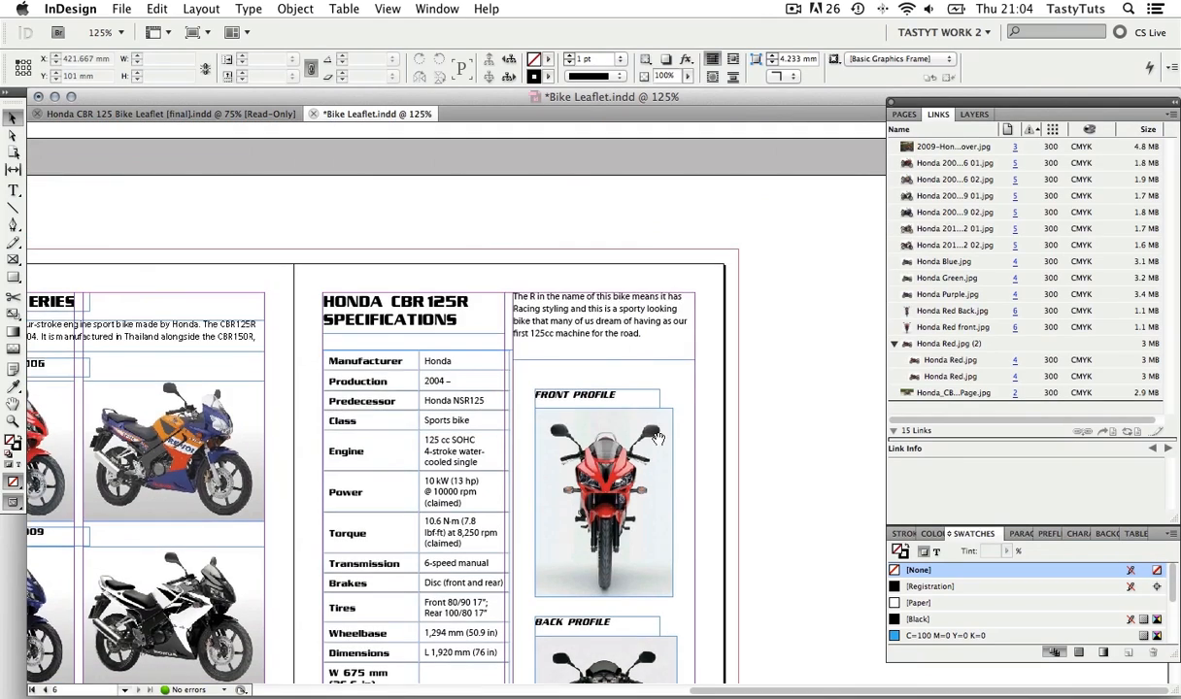
pyautogui.scroll(3, 672, 490)
pyautogui.hscroll(-2, 672, 491)
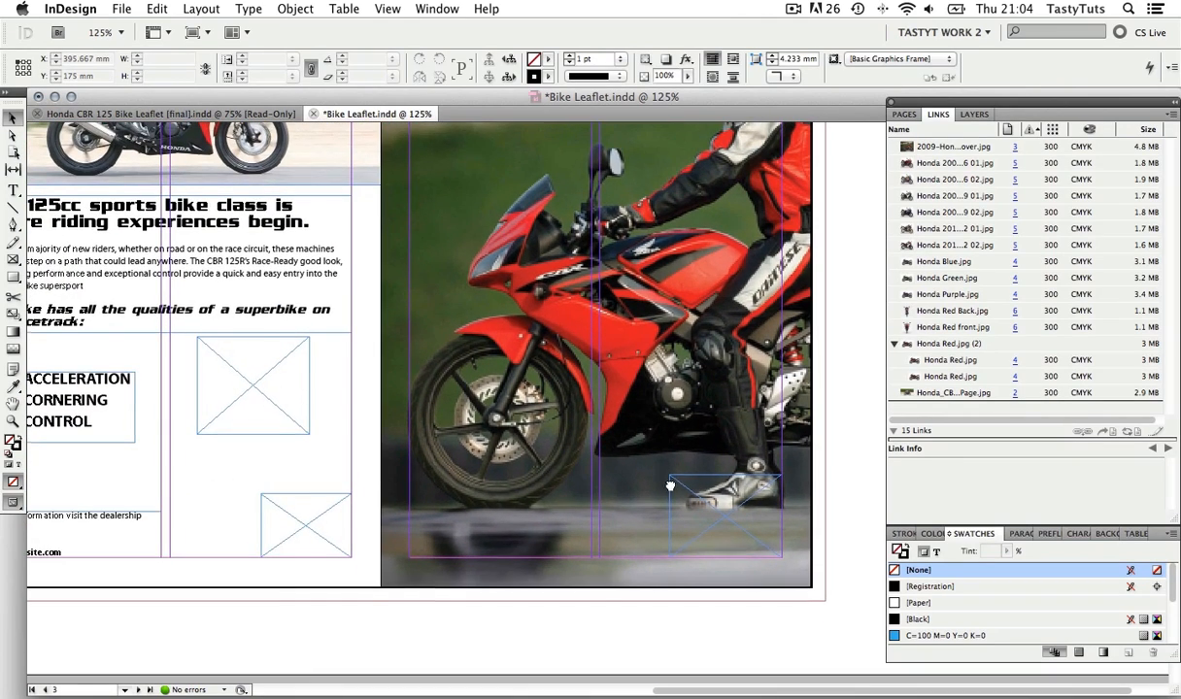
pyautogui.click(740, 536)
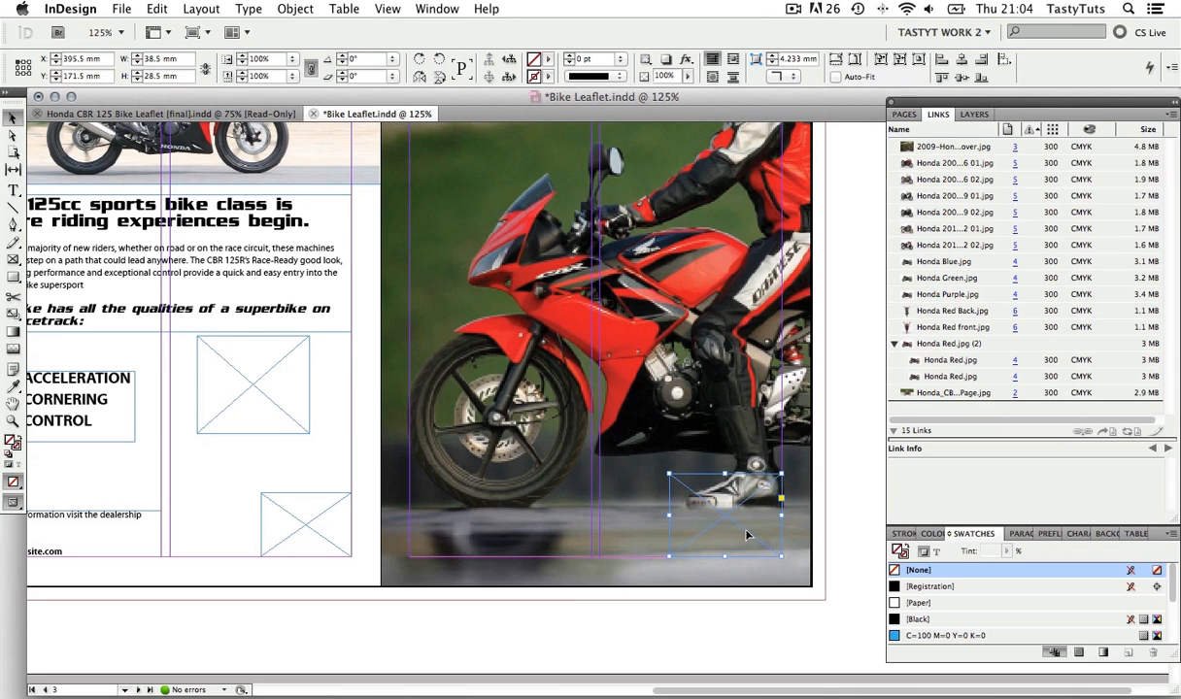
pyautogui.press('super+d')
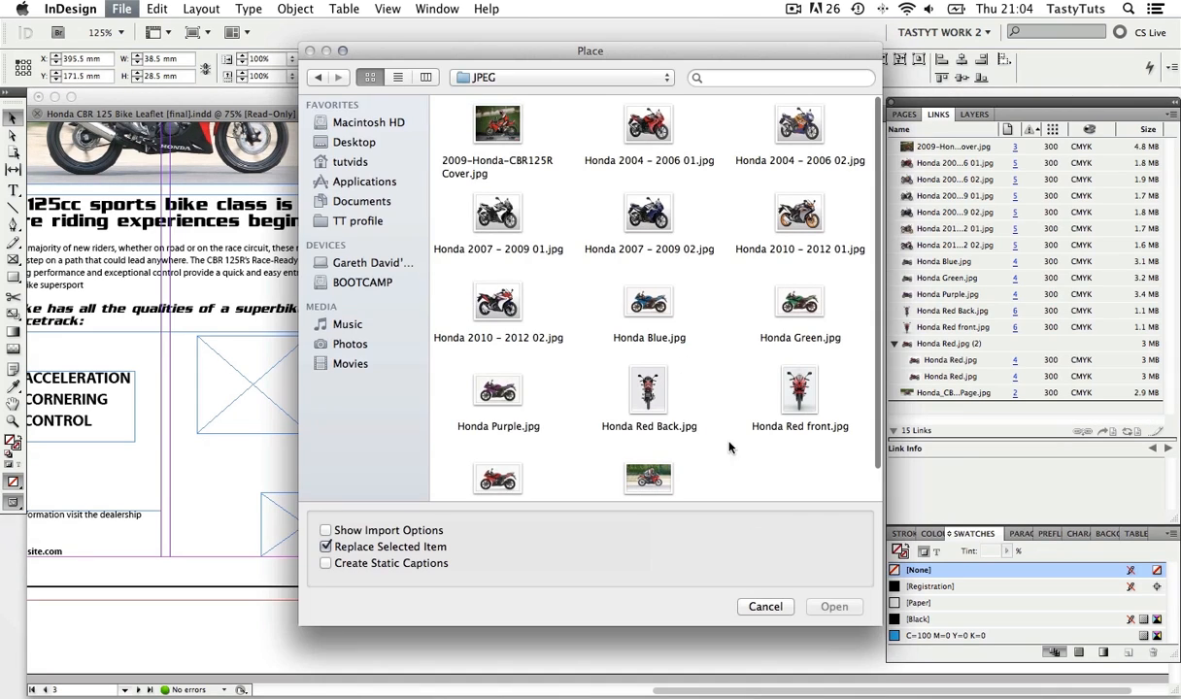
pyautogui.click(567, 86)
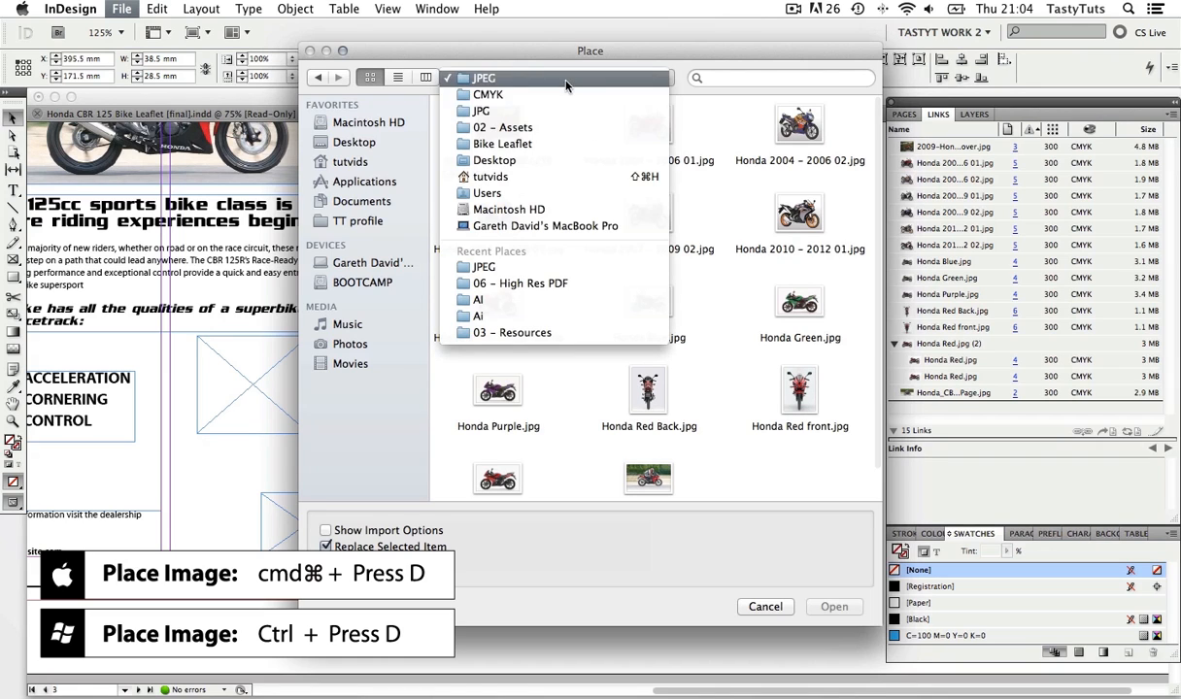
pyautogui.click(561, 126)
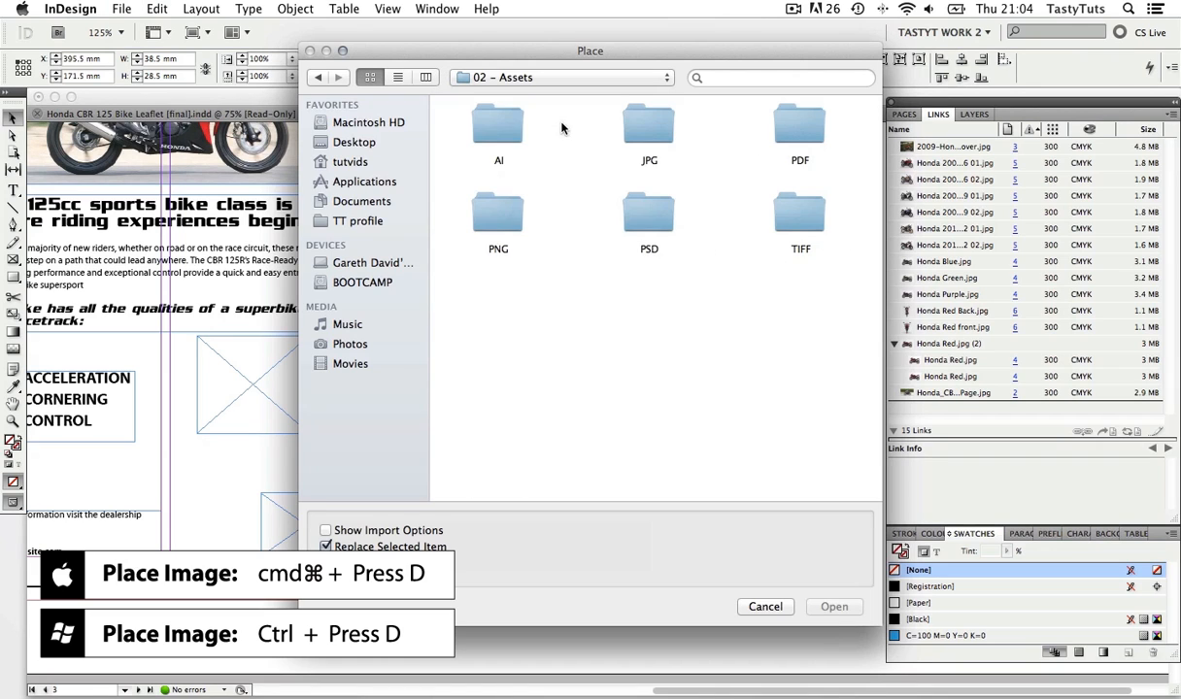
pyautogui.doubleClick(501, 126)
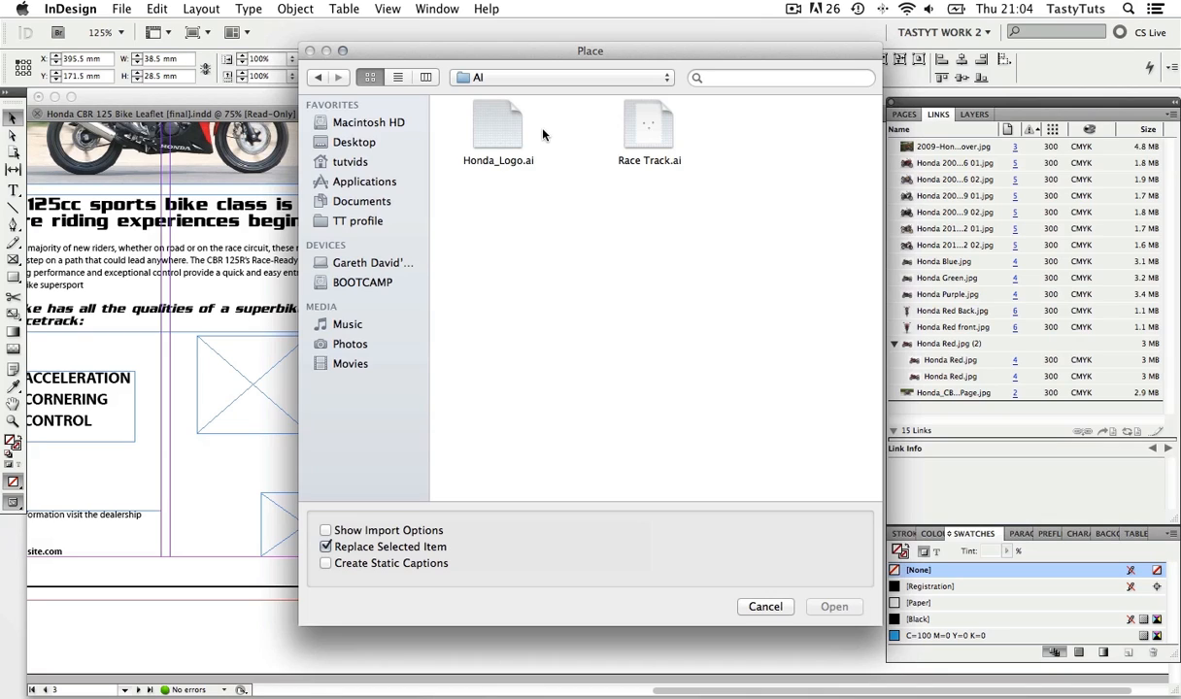
pyautogui.click(495, 121)
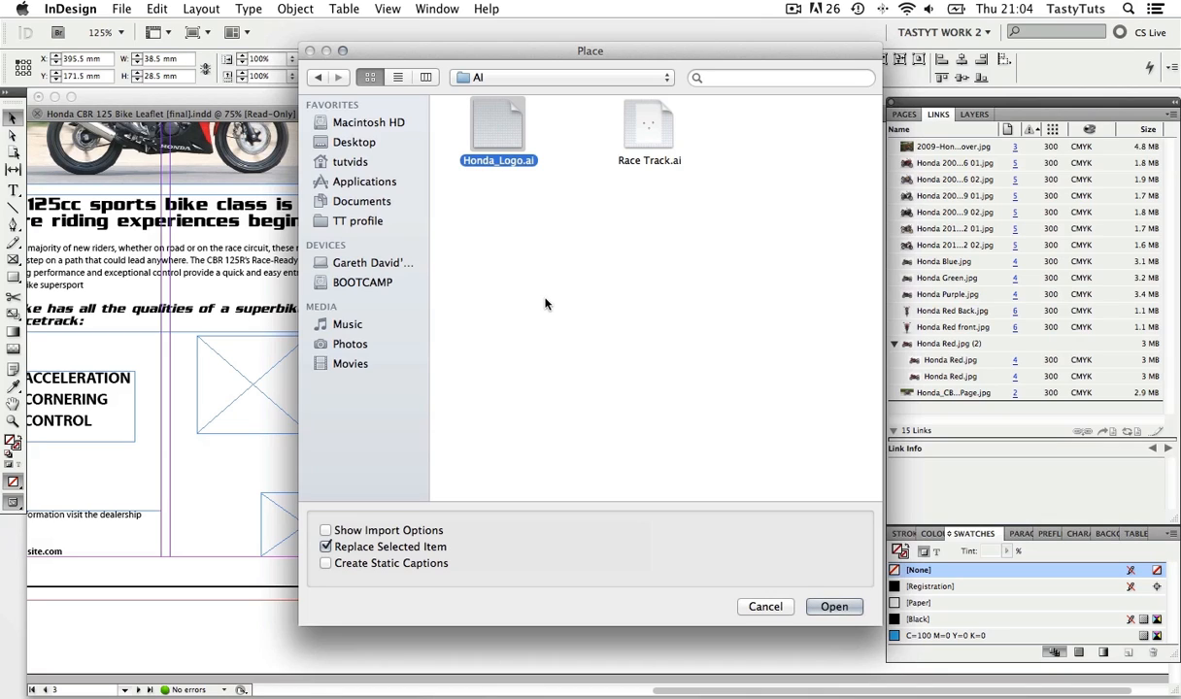
pyautogui.click(844, 607)
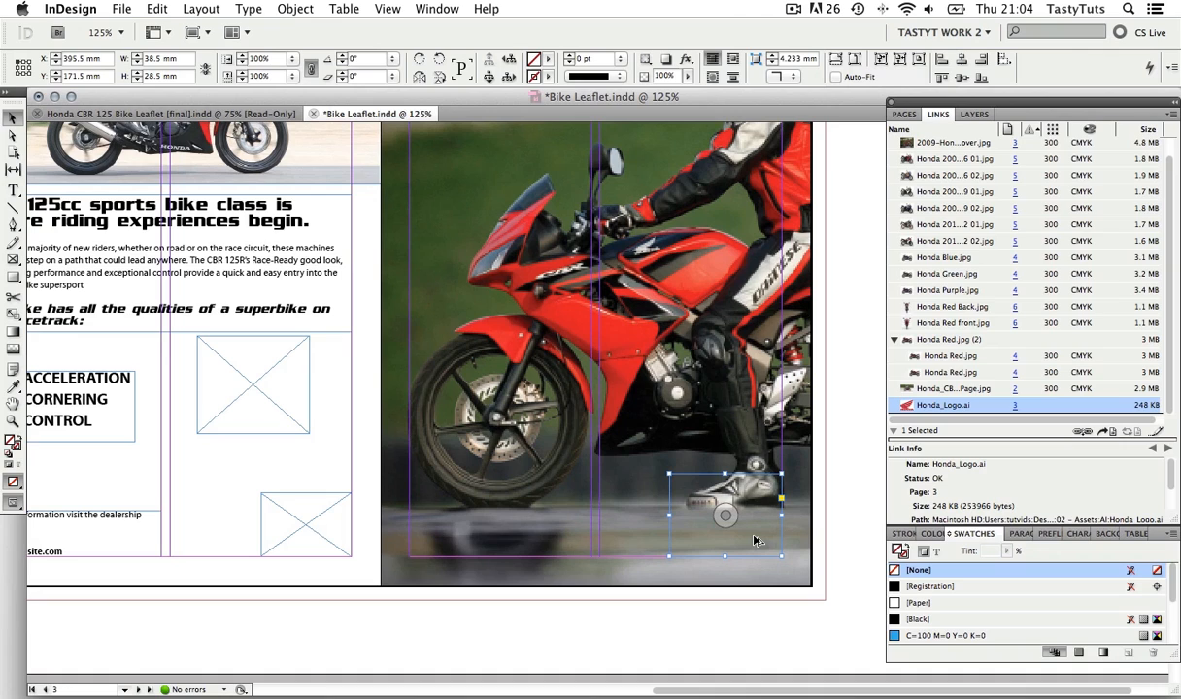
pyautogui.press('alt+shift+super+e')
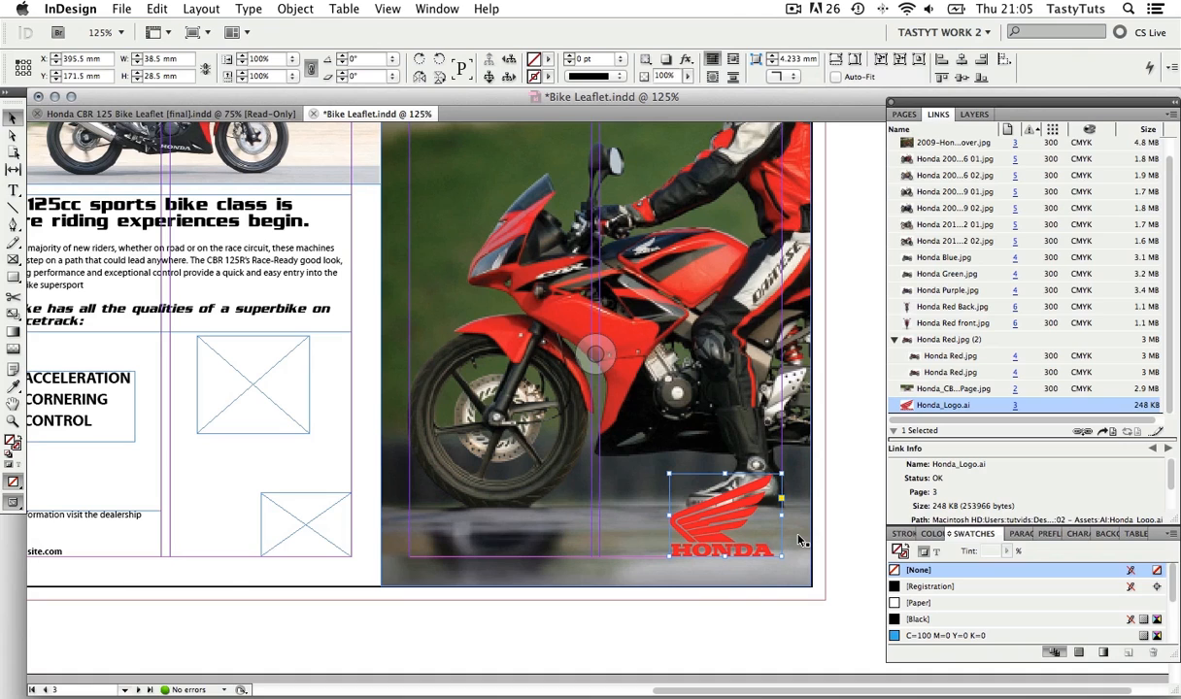
# Step: Scale the cover's Honda logo and its frame down proportionally to about 24.64 × 18.24 mm
pyautogui.press('s')
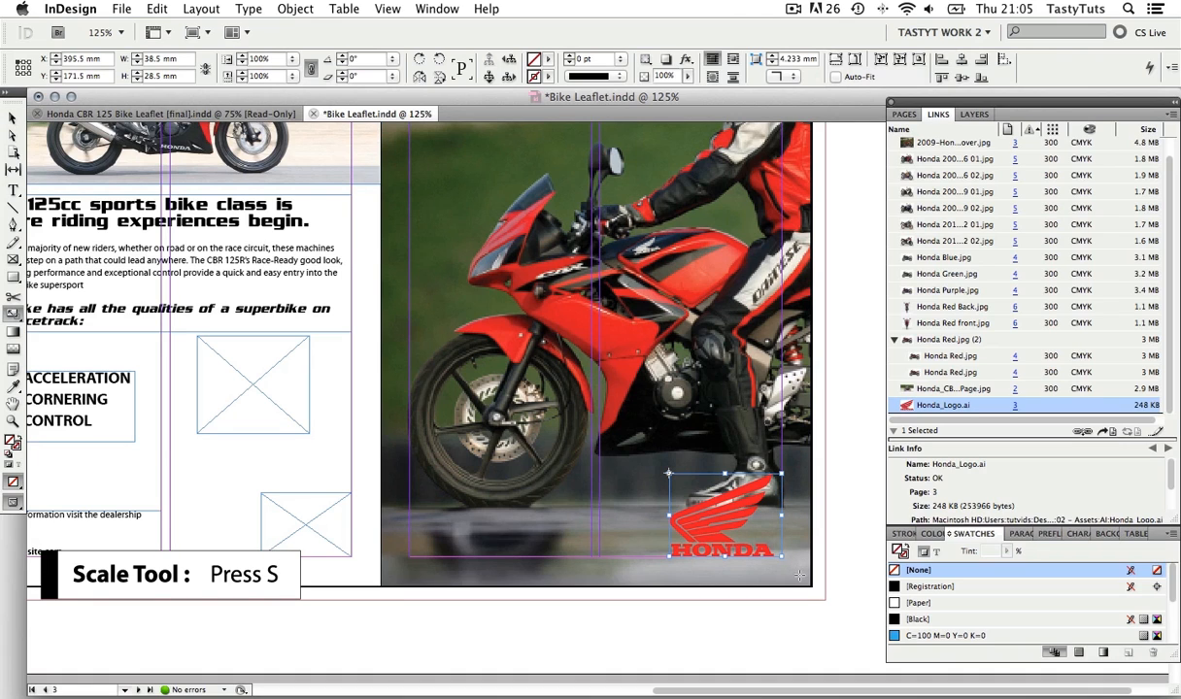
pyautogui.moveTo(798, 575); pyautogui.dragTo(751, 545)
pyautogui.press('v')
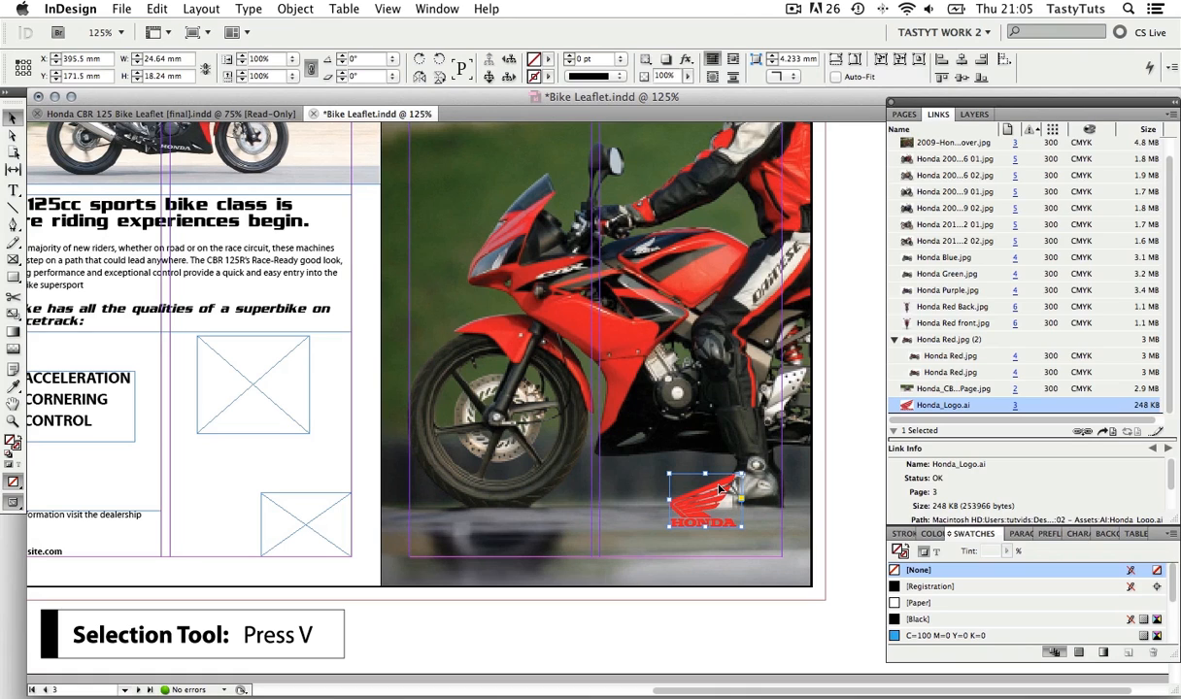
# Step: Move the cover's Honda logo into the lower-right corner of the margins, to about X 410.36 mm, Y 181.76 mm
pyautogui.moveTo(719, 489); pyautogui.dragTo(760, 520)
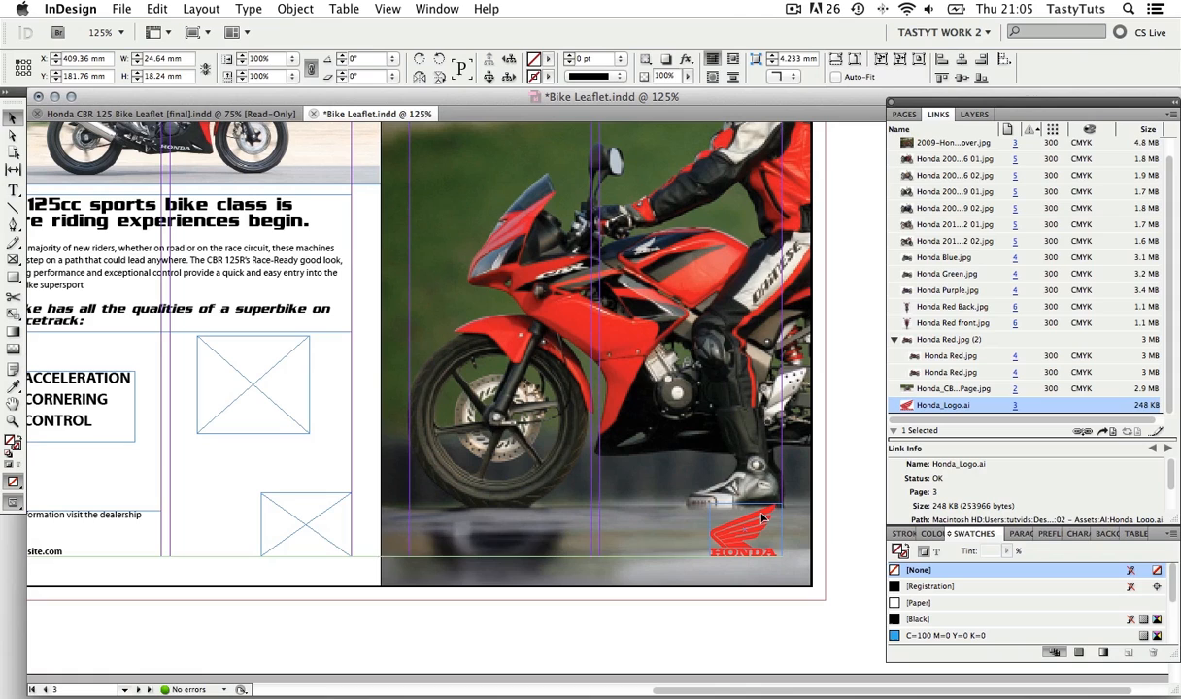
pyautogui.click(845, 544)
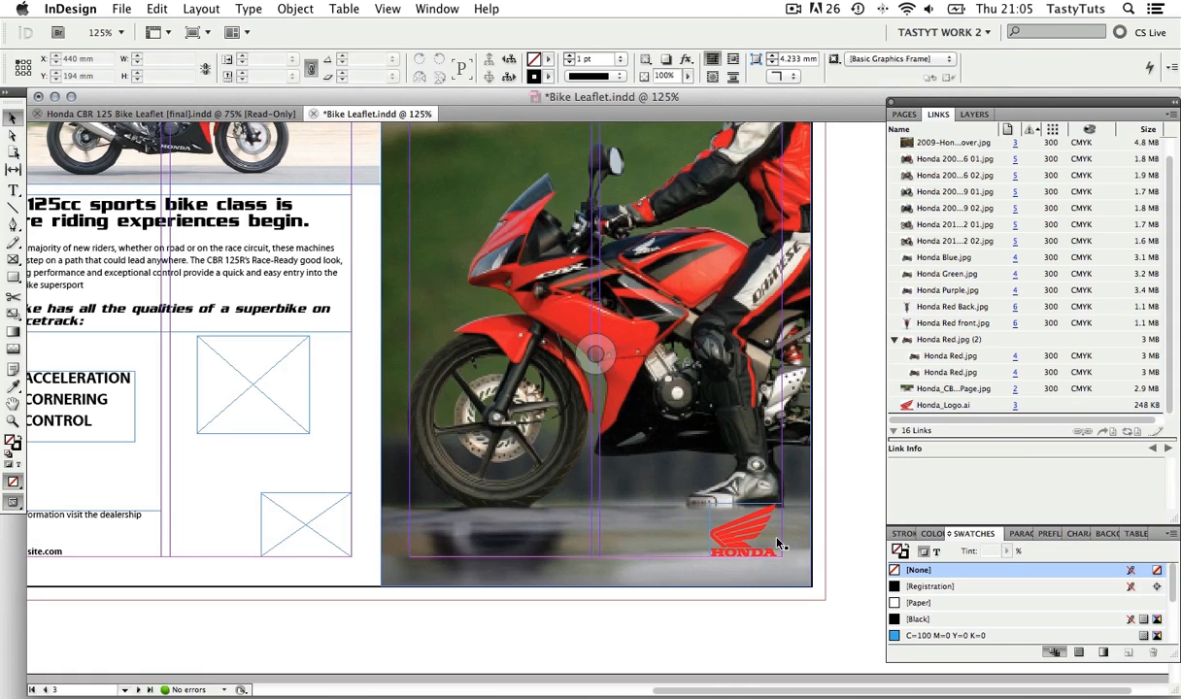
pyautogui.moveTo(778, 546); pyautogui.dragTo(782, 546)
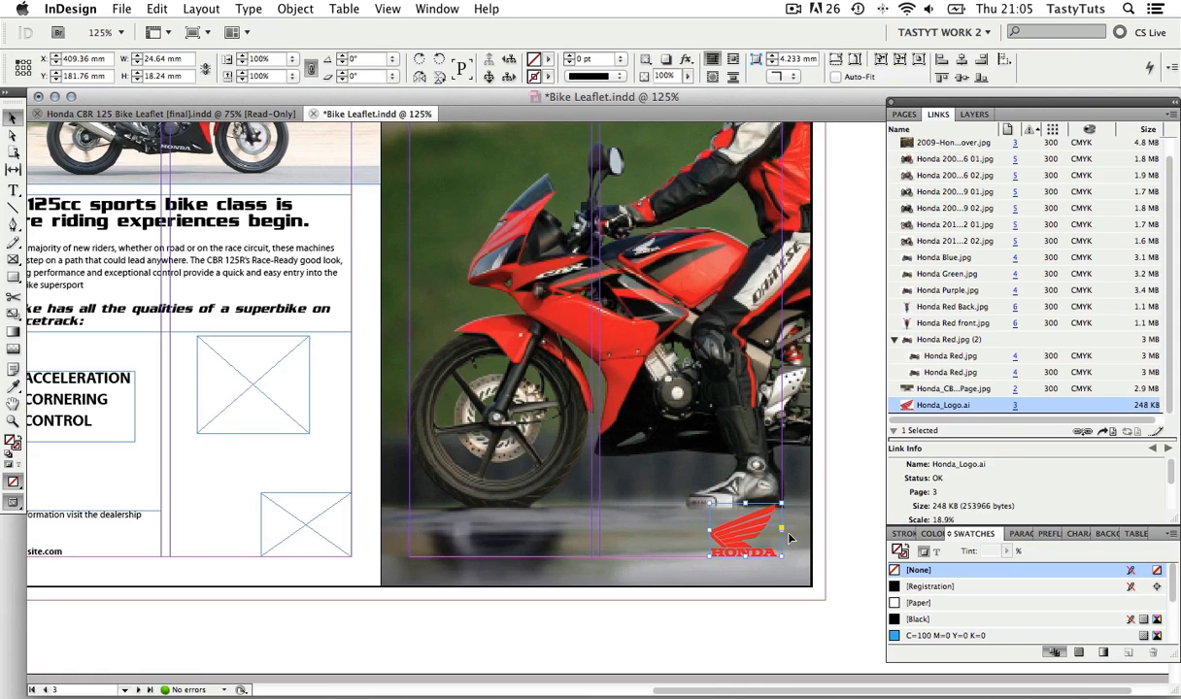
pyautogui.click(846, 516)
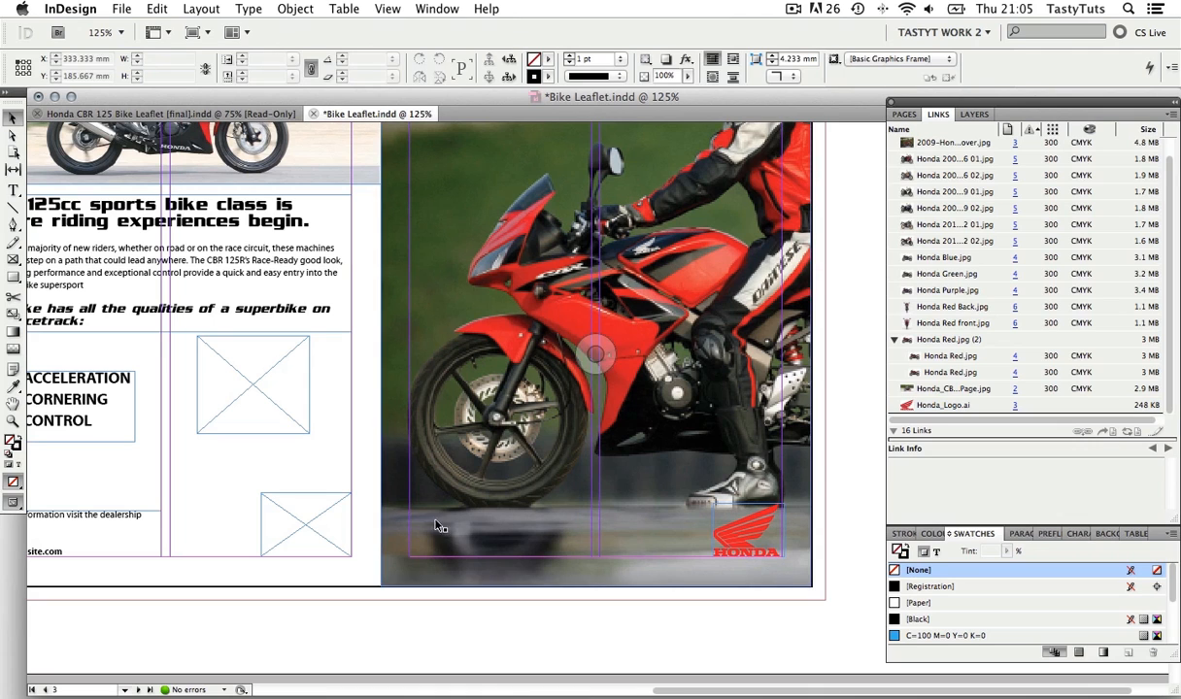
# Step: Delete the empty logo frame on the middle panel and put a copy of the cover's Honda logo in its place at the lower-right margin corner
pyautogui.moveTo(403, 523); pyautogui.dragTo(418, 561)
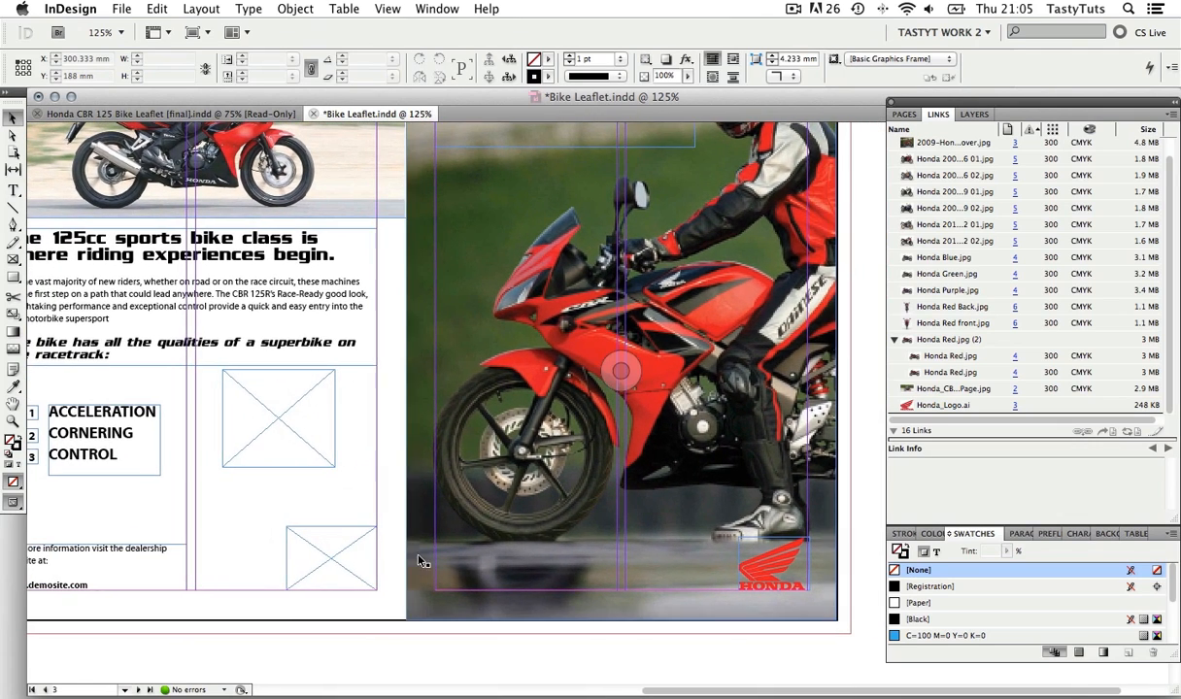
pyautogui.click(323, 559)
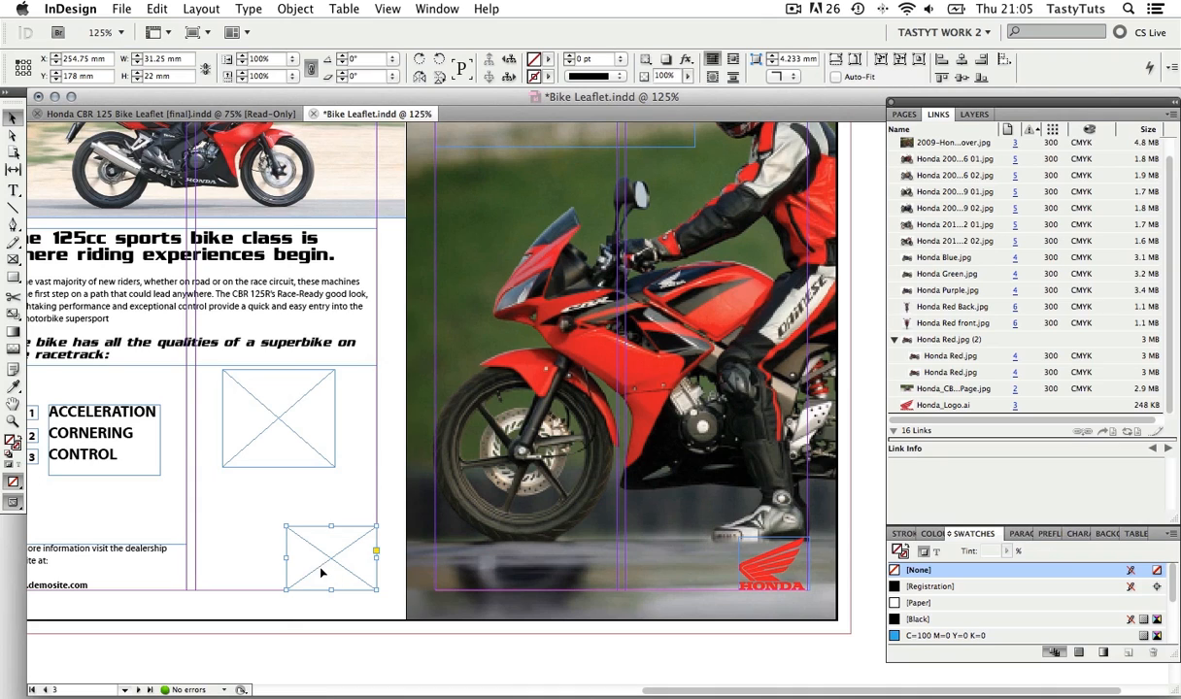
pyautogui.click(743, 549)
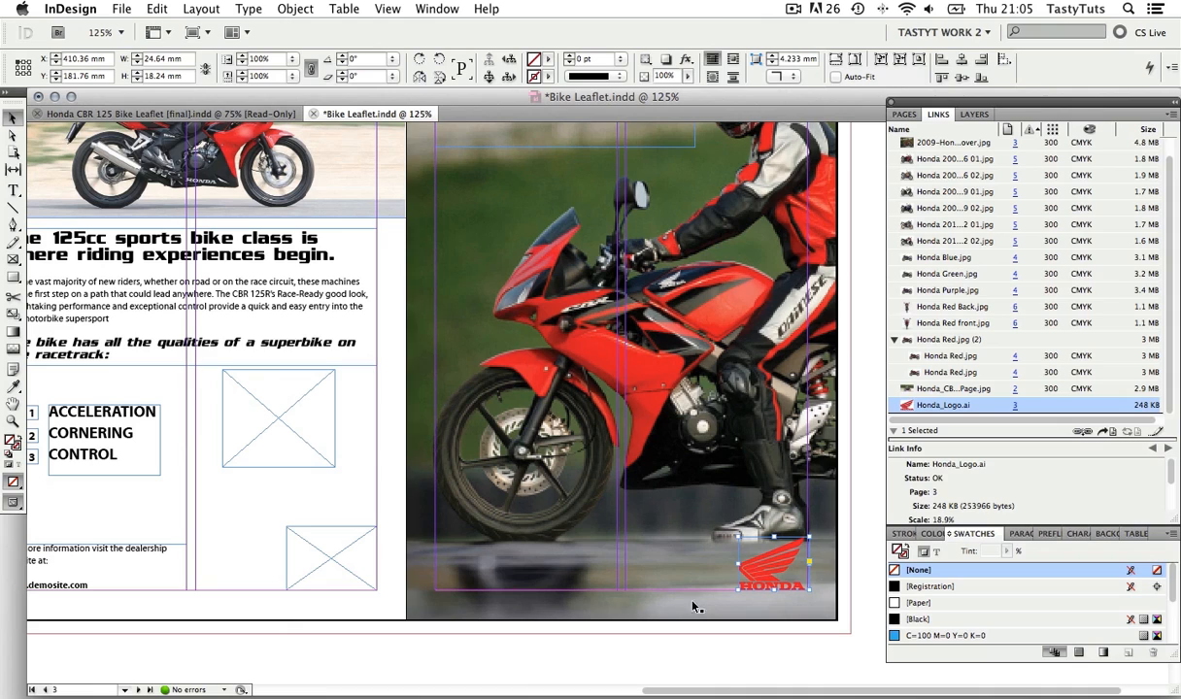
pyautogui.click(345, 538)
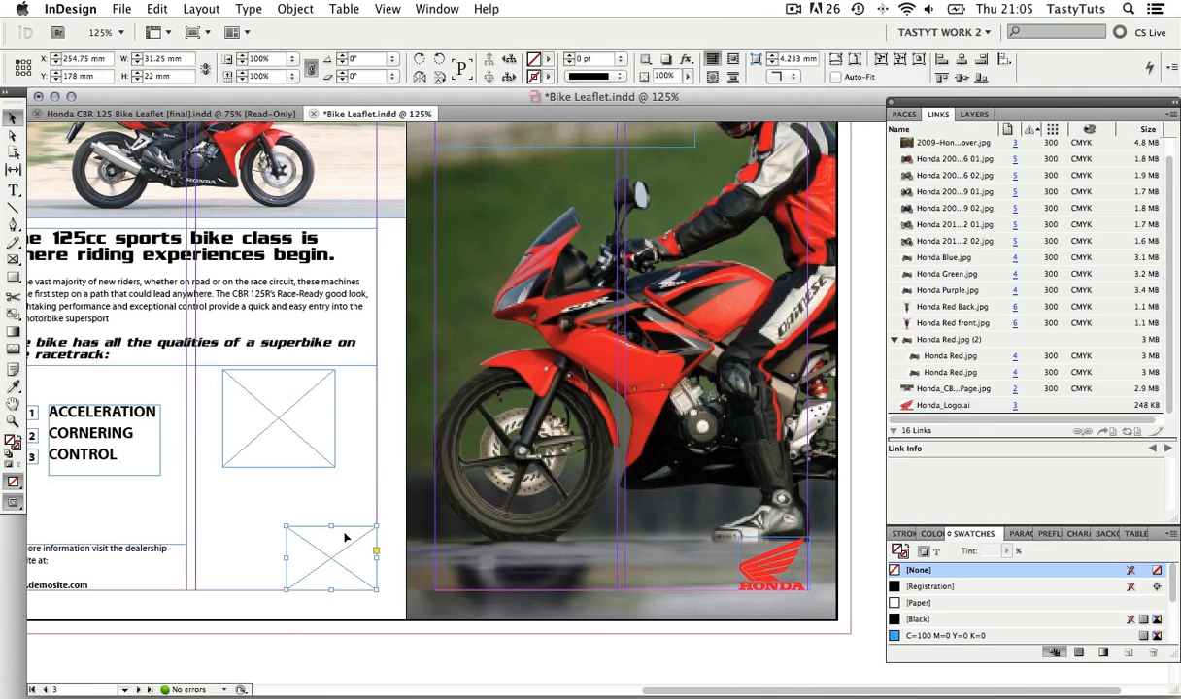
pyautogui.press('Delete')
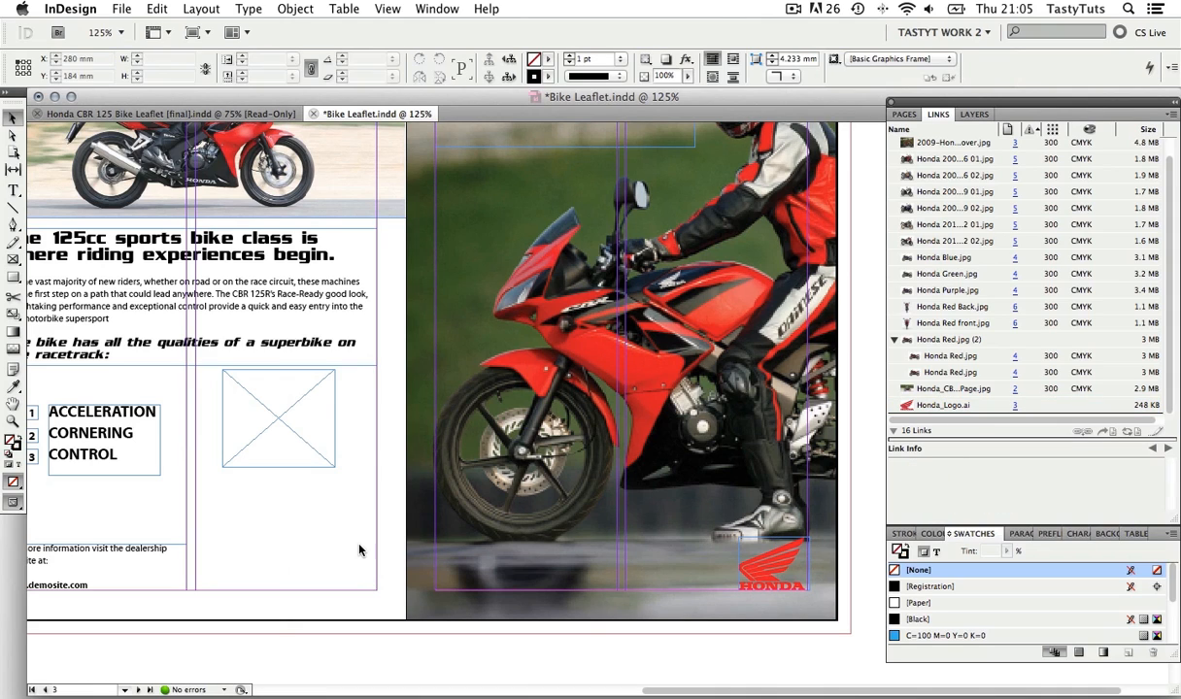
pyautogui.click(772, 561)
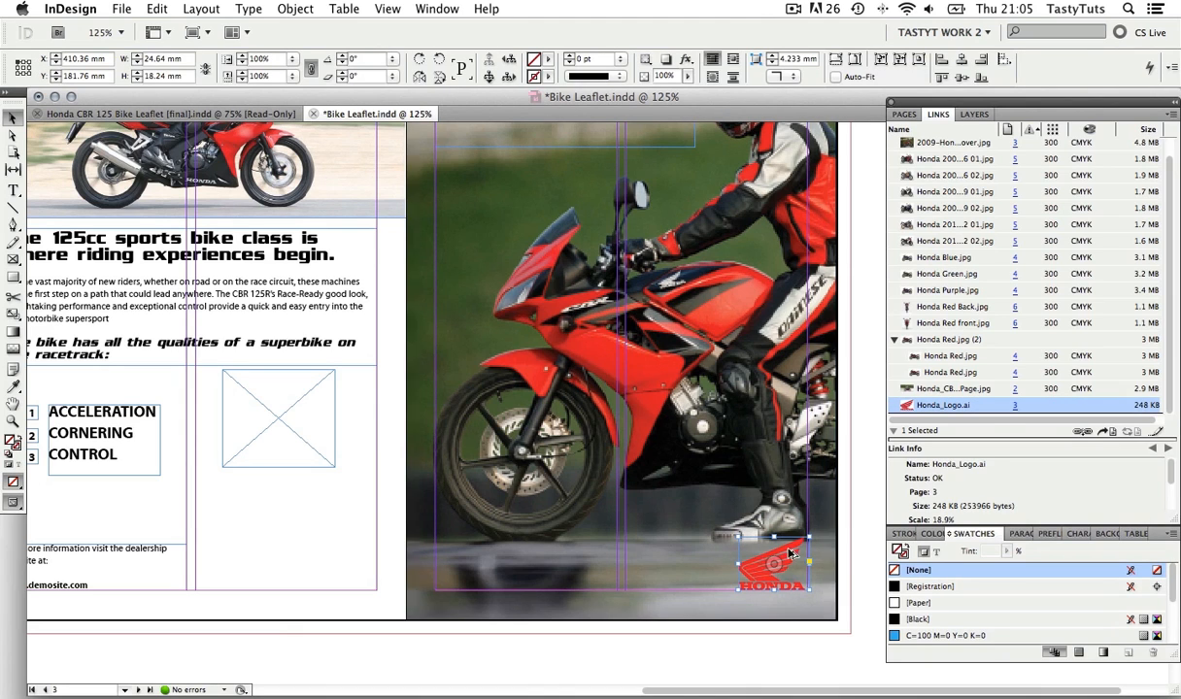
pyautogui.moveTo(770, 551); pyautogui.dragTo(374, 551)
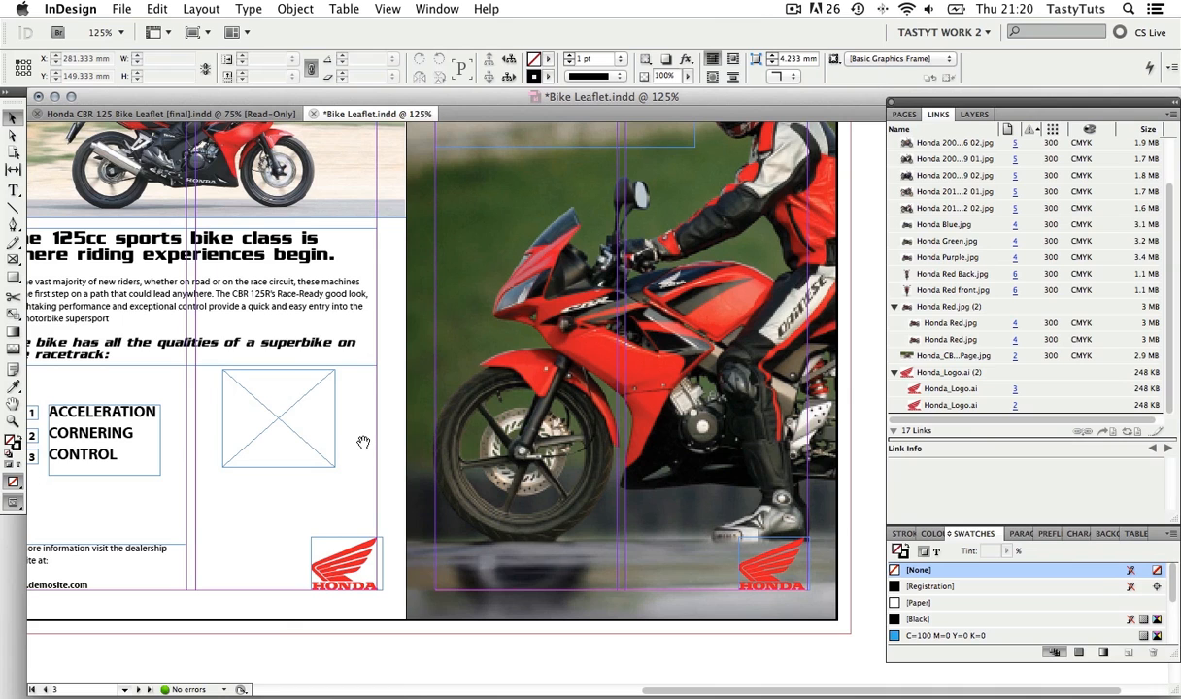
# Step: Check the page 5 sketch in Scamp.pdf, return to InDesign and move the empty frame beside the numbered list to about X 237.15 mm, Y 131.65 mm
pyautogui.moveTo(364, 443); pyautogui.dragTo(503, 457)
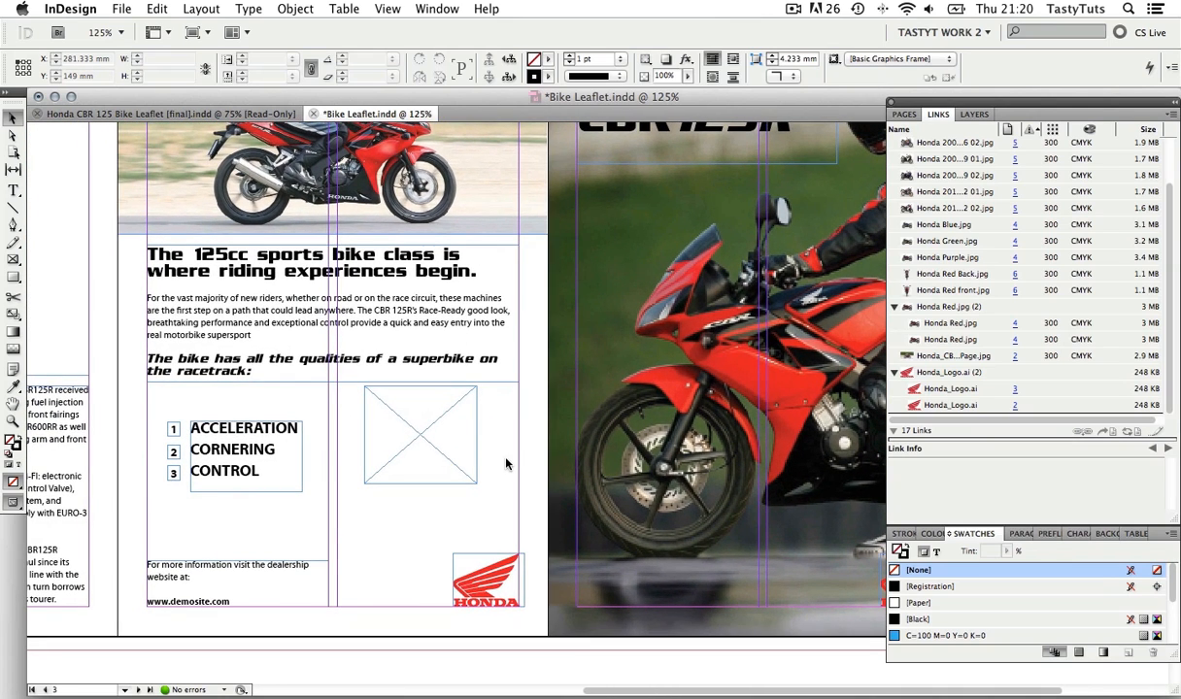
pyautogui.press('super+Tab')
pyautogui.press('super+Tab')
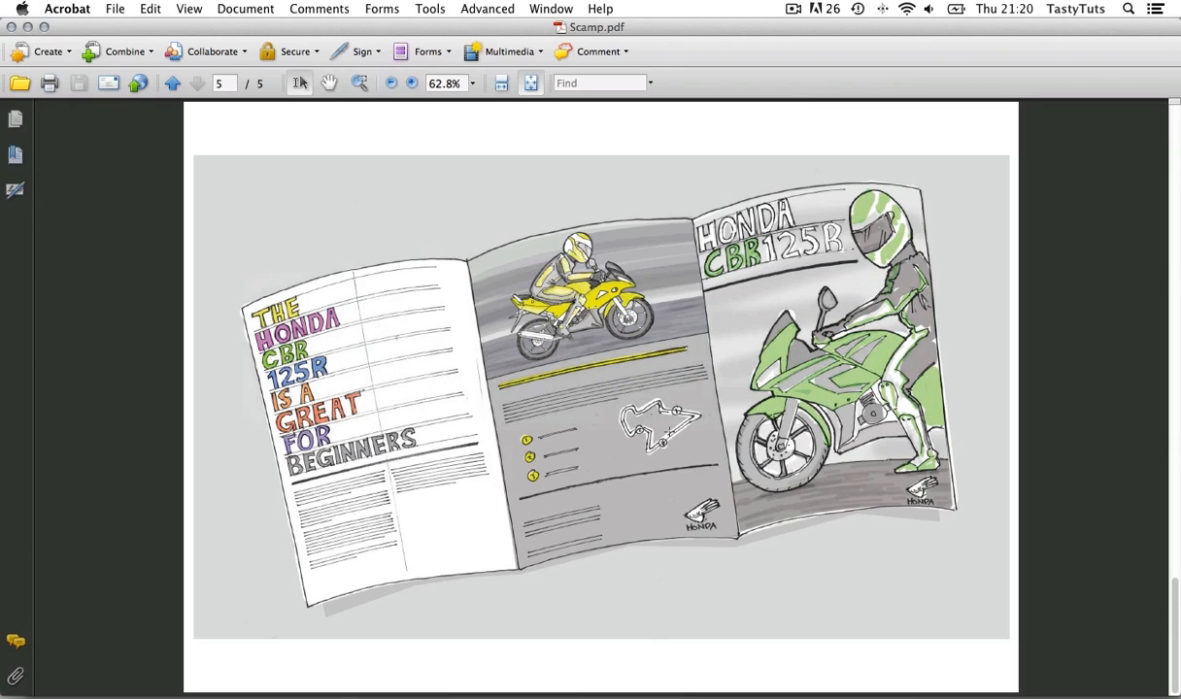
pyautogui.press('super+Tab')
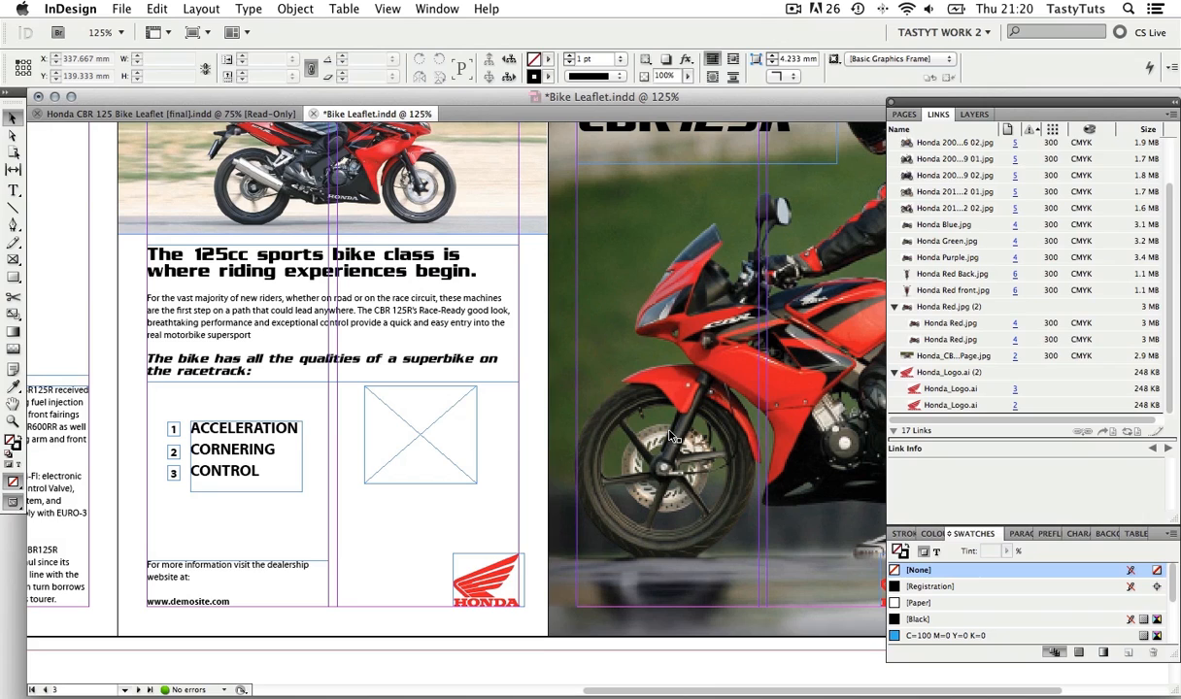
pyautogui.moveTo(459, 437); pyautogui.dragTo(474, 457)
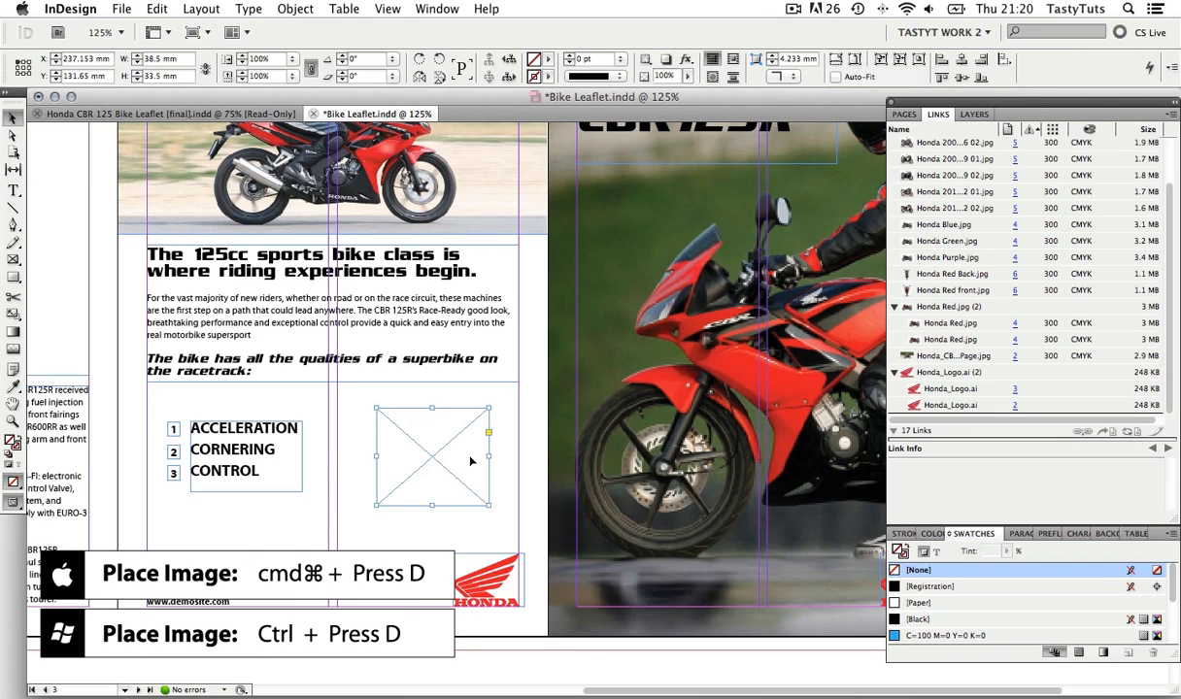
# Step: Place Race Track.ai from the AI folder into the empty frame beside the numbered list and fit it proportionally
pyautogui.press('super+d')
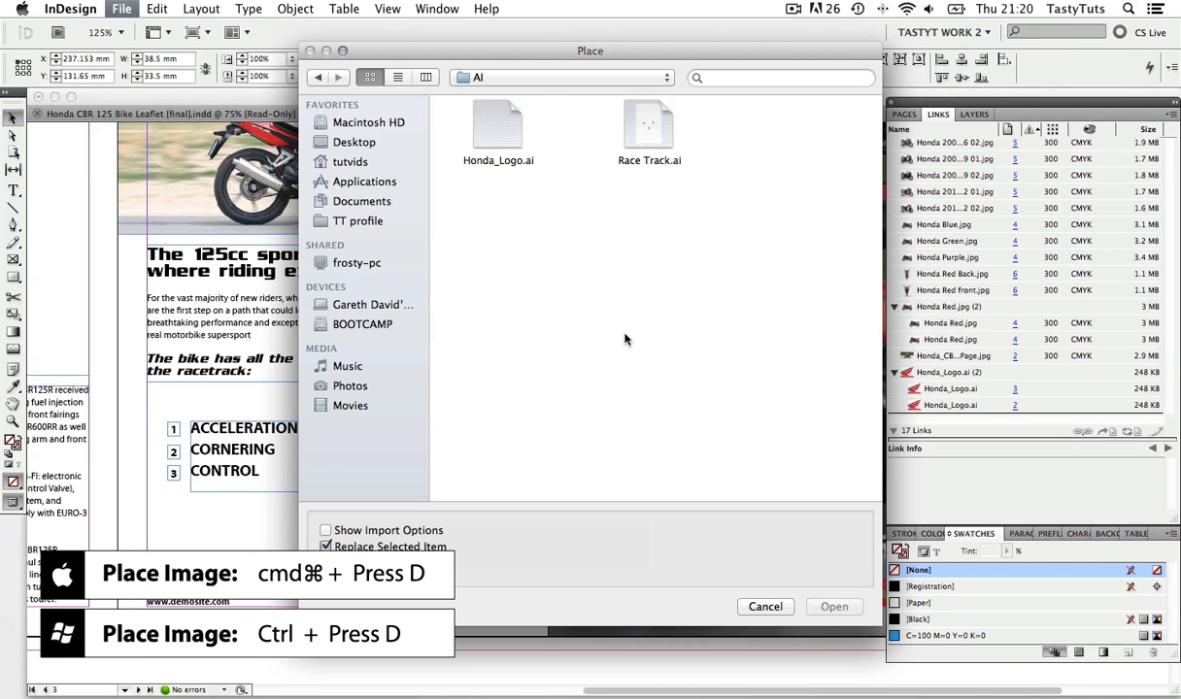
pyautogui.doubleClick(653, 134)
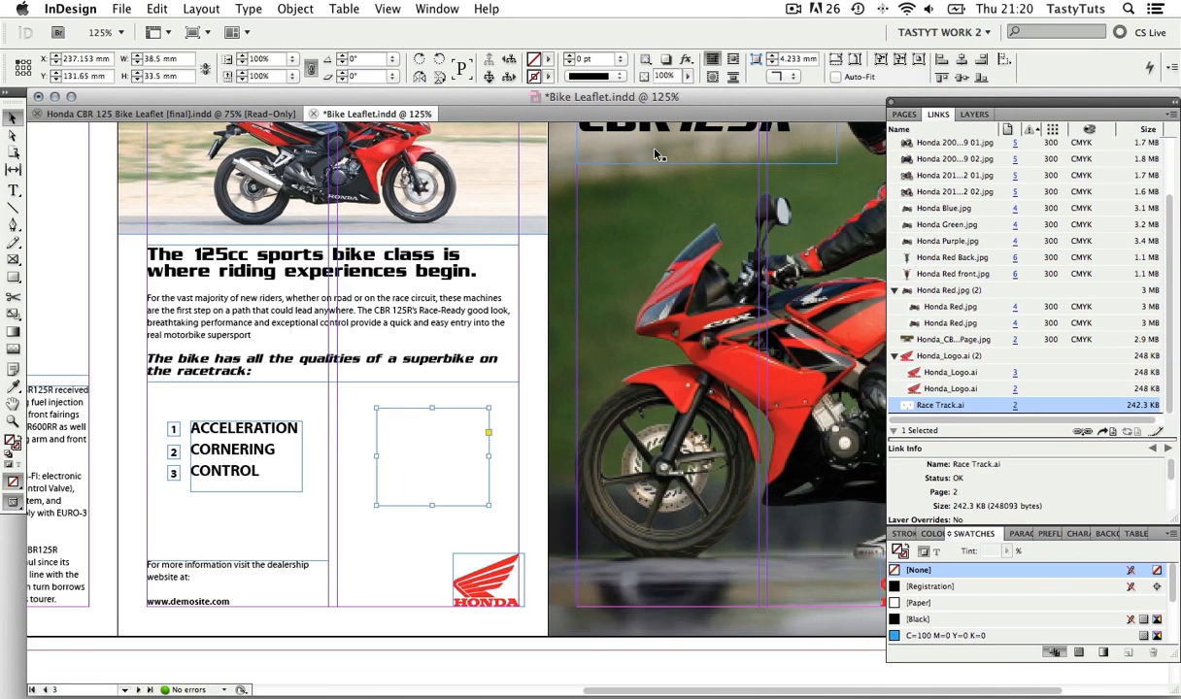
pyautogui.press('shift+alt+super+e')
pyautogui.click(510, 480)
# Step: Review both spreads of the leaflet and its linked images, comparing the layout with the page 5 sketch in Scamp.pdf
pyautogui.press('z')
pyautogui.keyDown('alt'); pyautogui.click(549, 402); pyautogui.keyUp('alt')
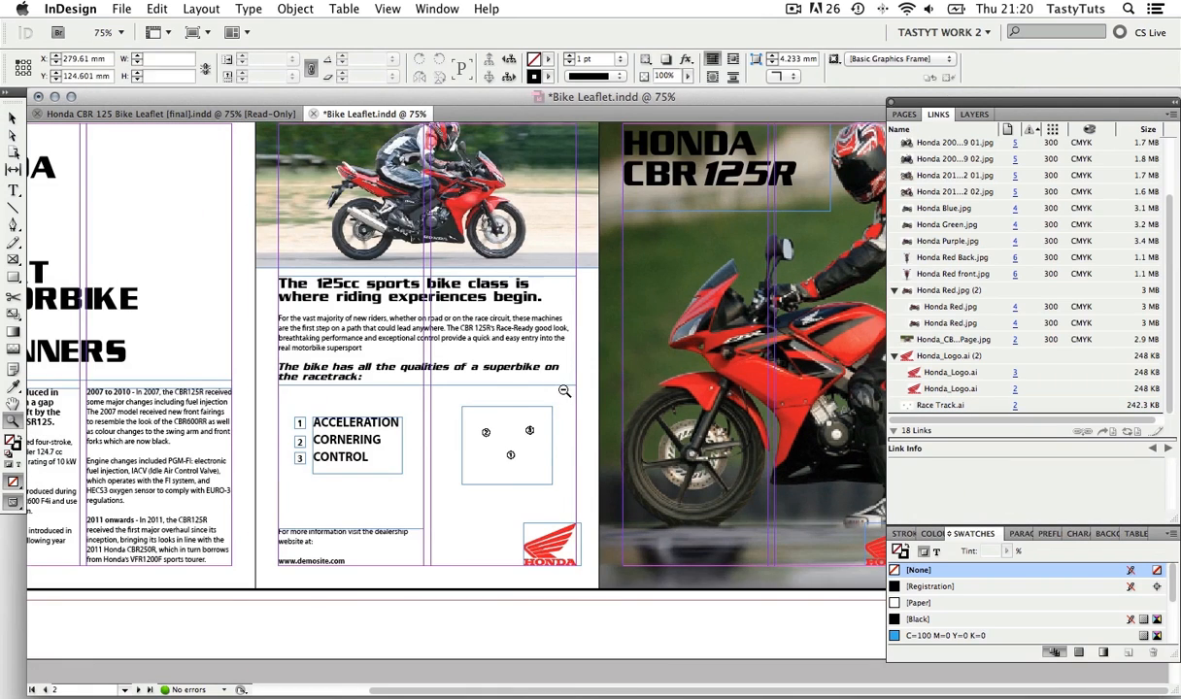
pyautogui.keyDown('alt'); pyautogui.click(566, 390); pyautogui.keyUp('alt')
pyautogui.keyDown('alt'); pyautogui.click(574, 389); pyautogui.keyUp('alt')
pyautogui.moveTo(644, 452); pyautogui.dragTo(640, 395)
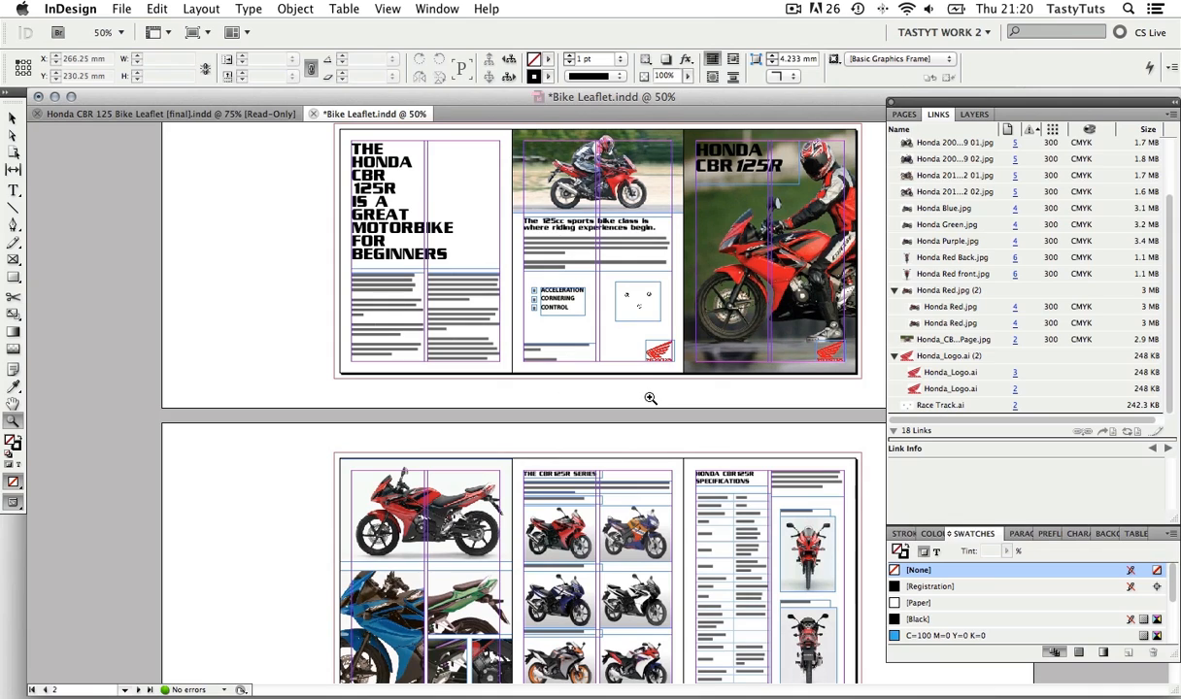
pyautogui.press('v')
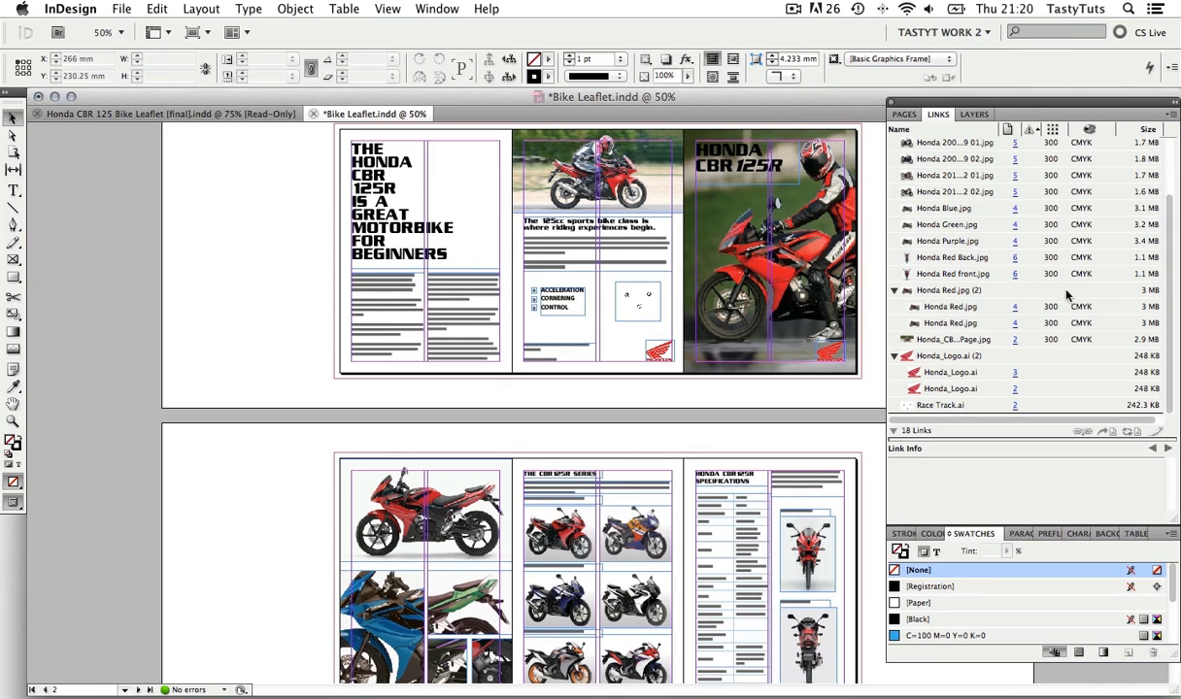
pyautogui.moveTo(1172, 280); pyautogui.dragTo(1166, 244)
pyautogui.press('super+Tab')
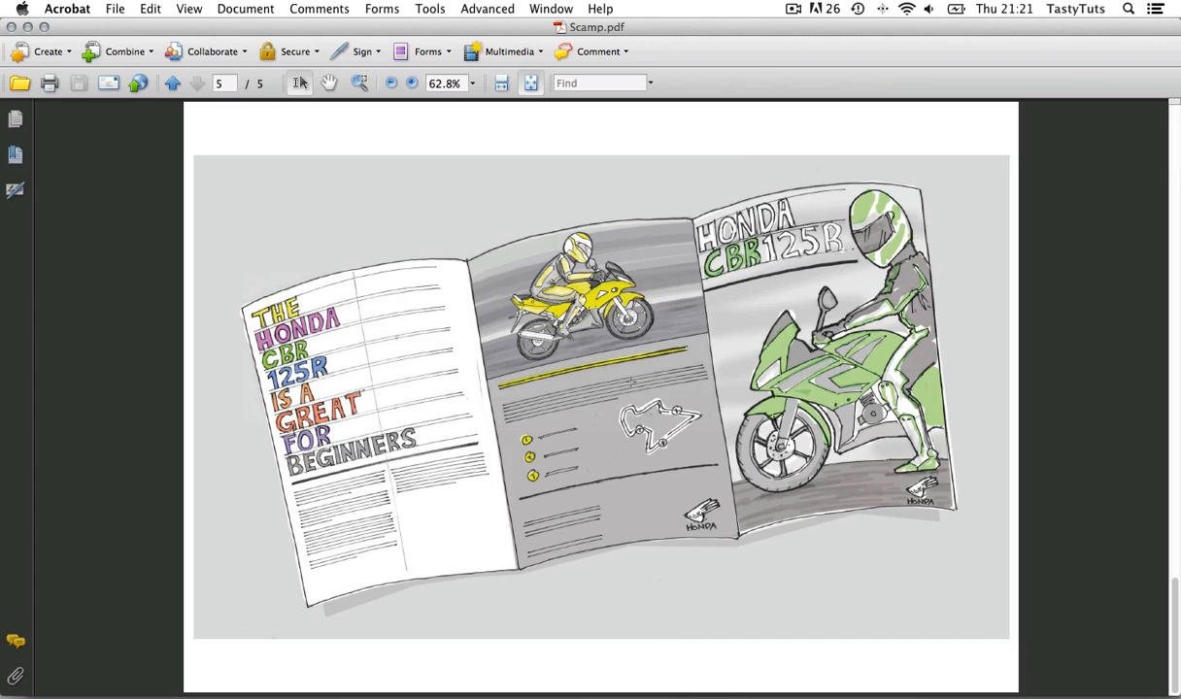
pyautogui.press('super+Tab')
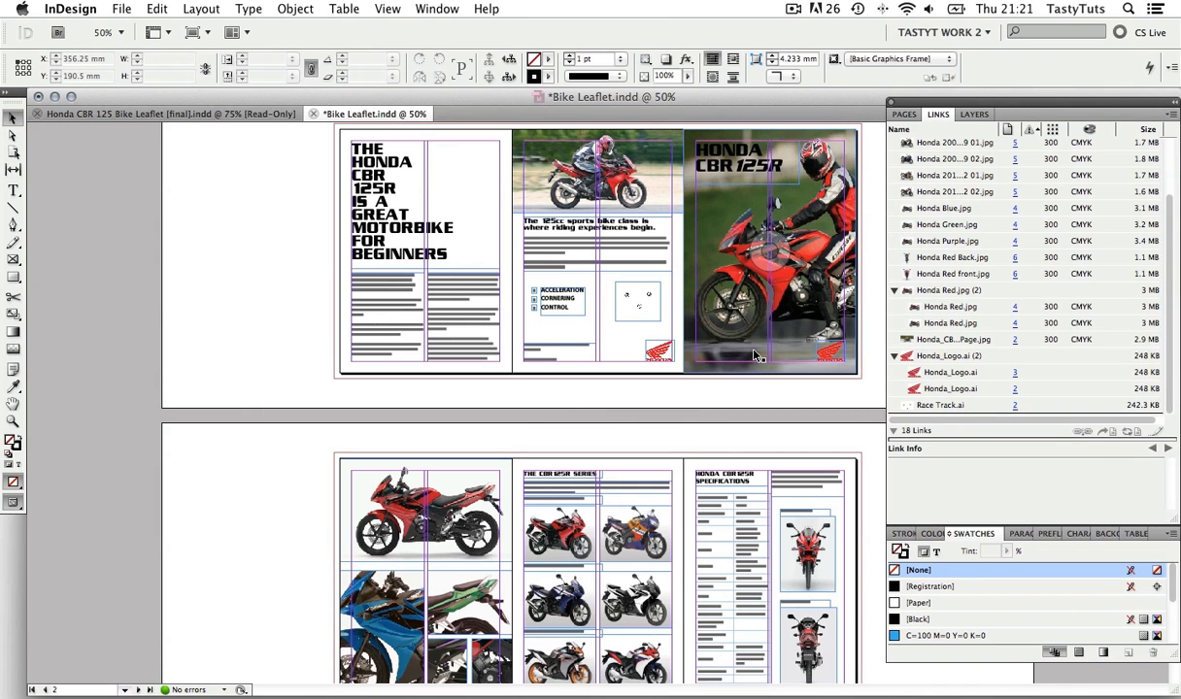
pyautogui.press('super+Tab')
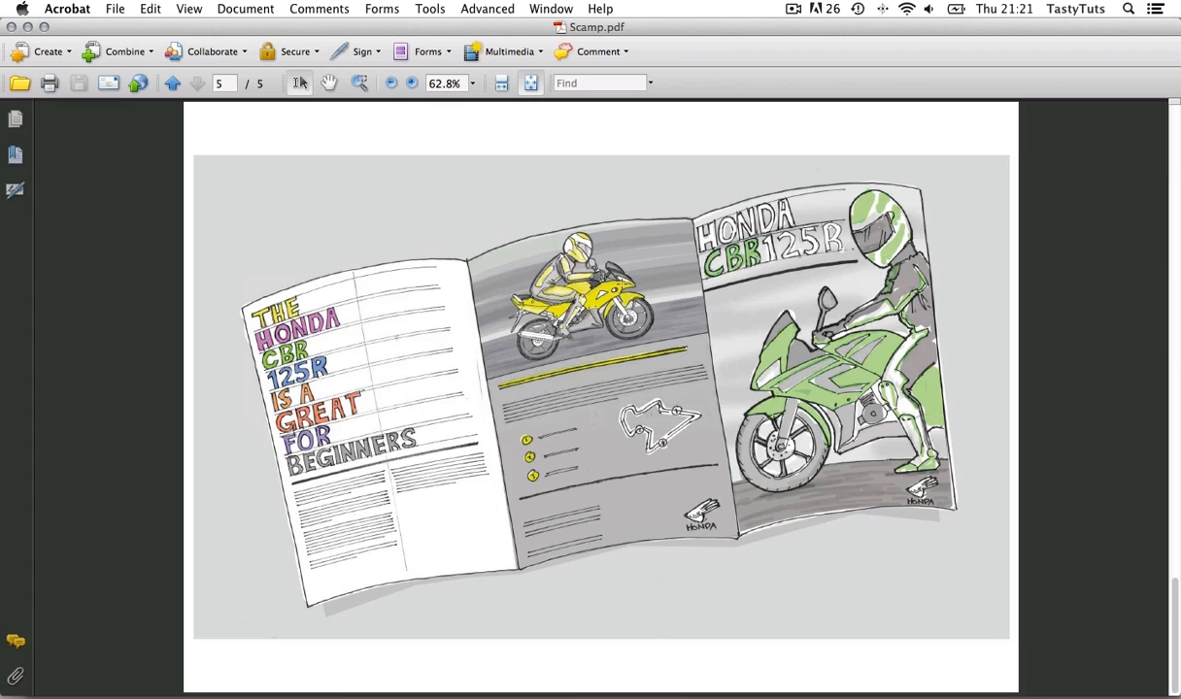
pyautogui.press('super+Tab')
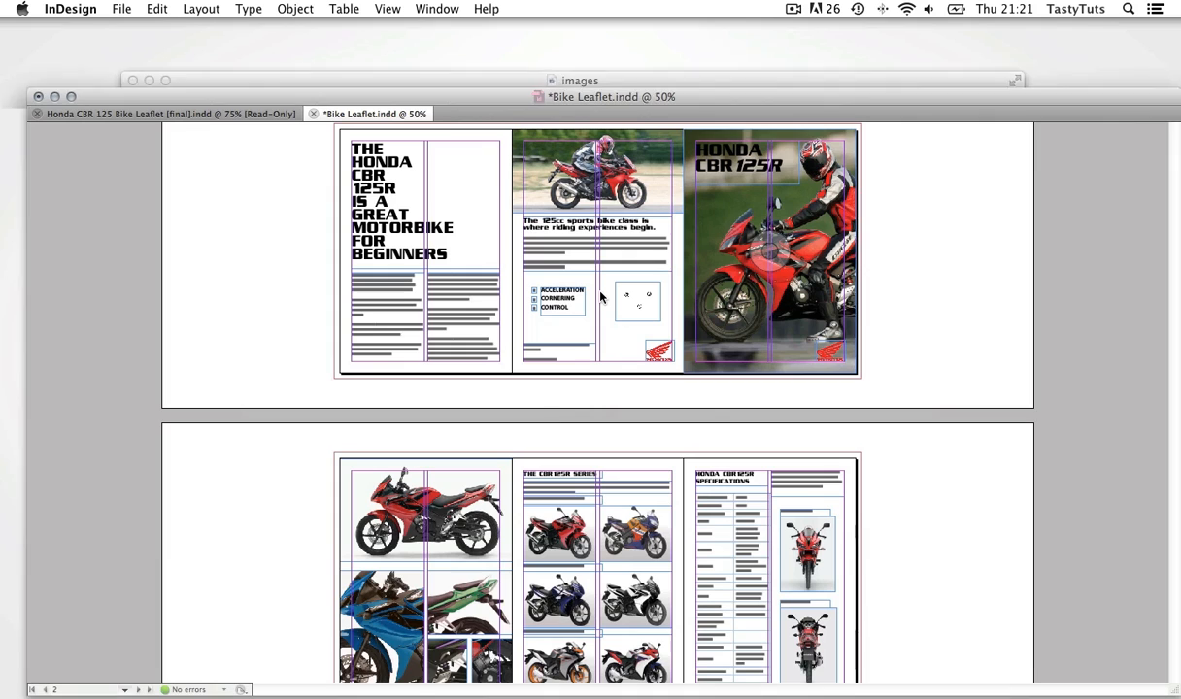
# Step: Examine both spreads of the finished design in Honda CBR 125 Bike Leaflet [final].indd for its colours, backgrounds and image treatment
pyautogui.click(160, 112)
pyautogui.scroll(6, 380, 220)
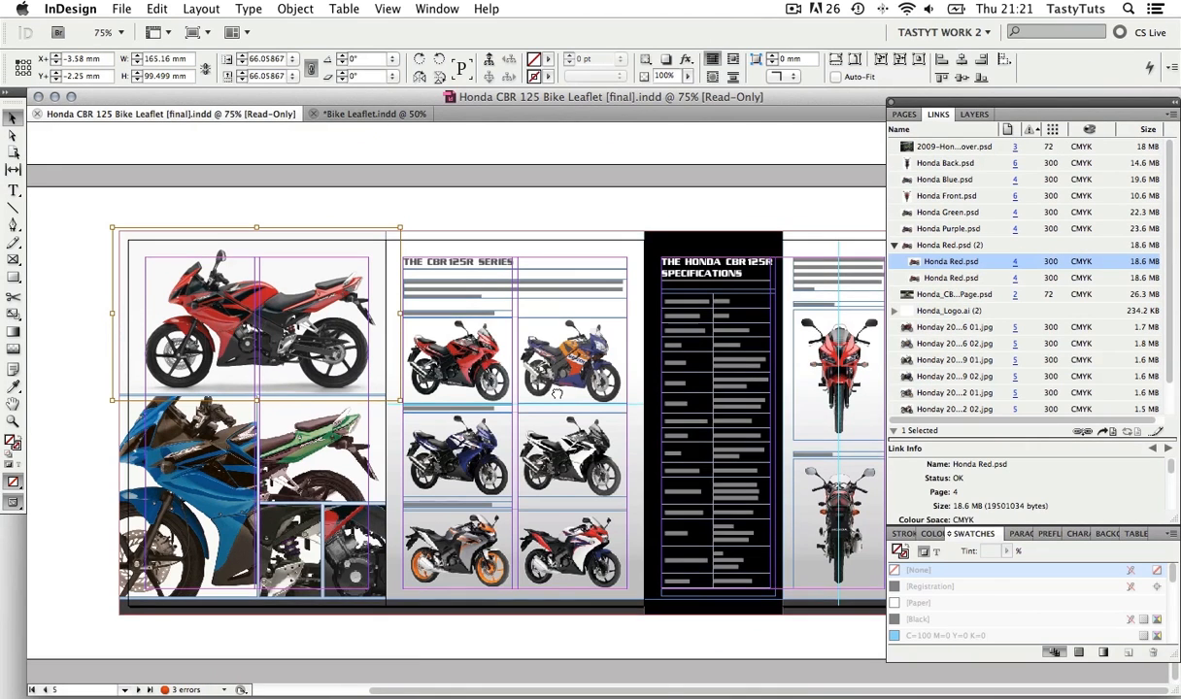
pyautogui.scroll(3, 636, 411)
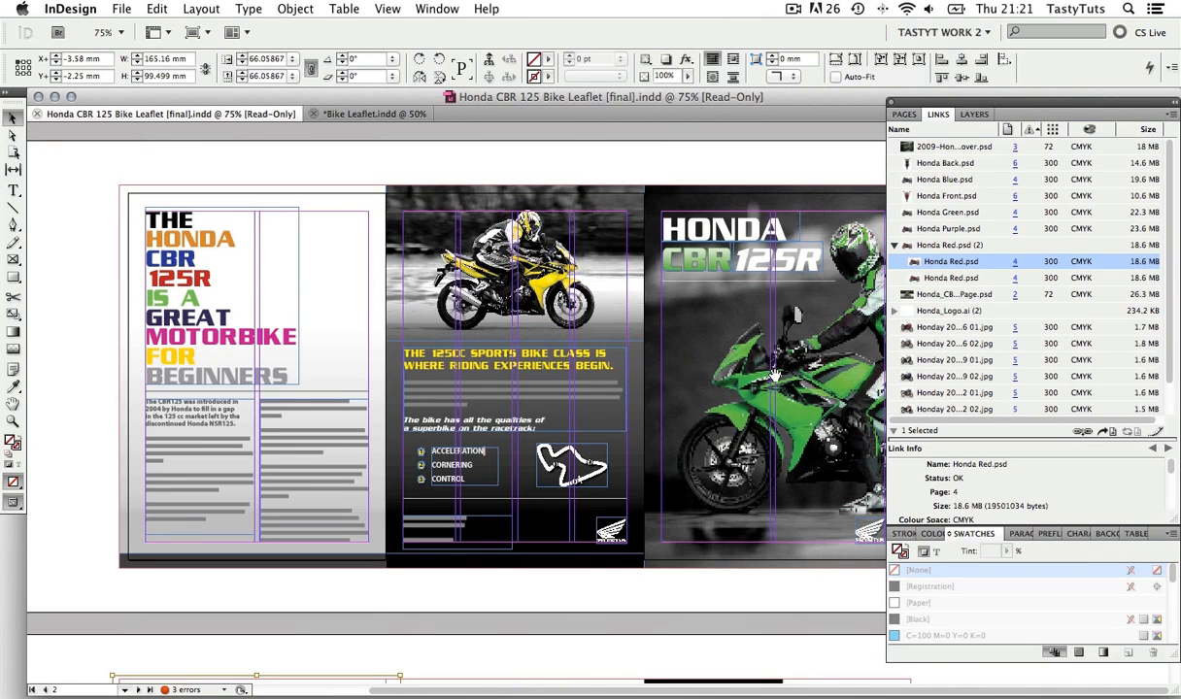
pyautogui.scroll(-10, 728, 388)
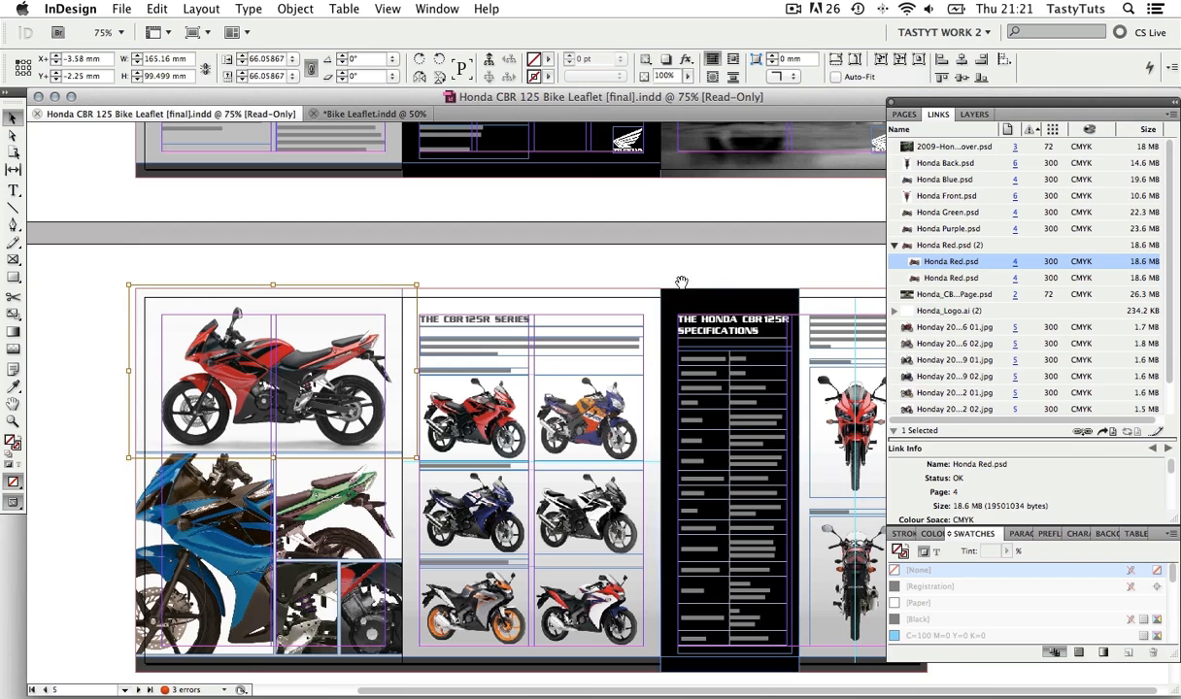
pyautogui.scroll(5, 532, 616)
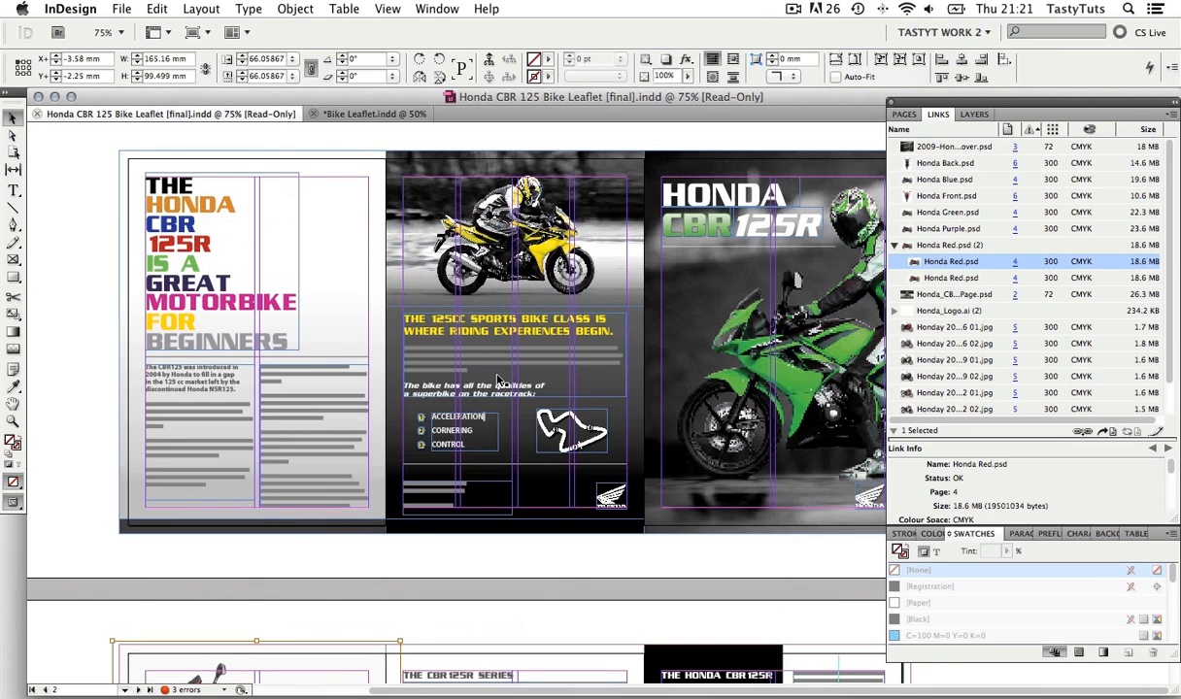
# Step: Return to the working document Bike Leaflet.indd and save it
pyautogui.click(354, 115)
pyautogui.scroll(1, 610, 318)
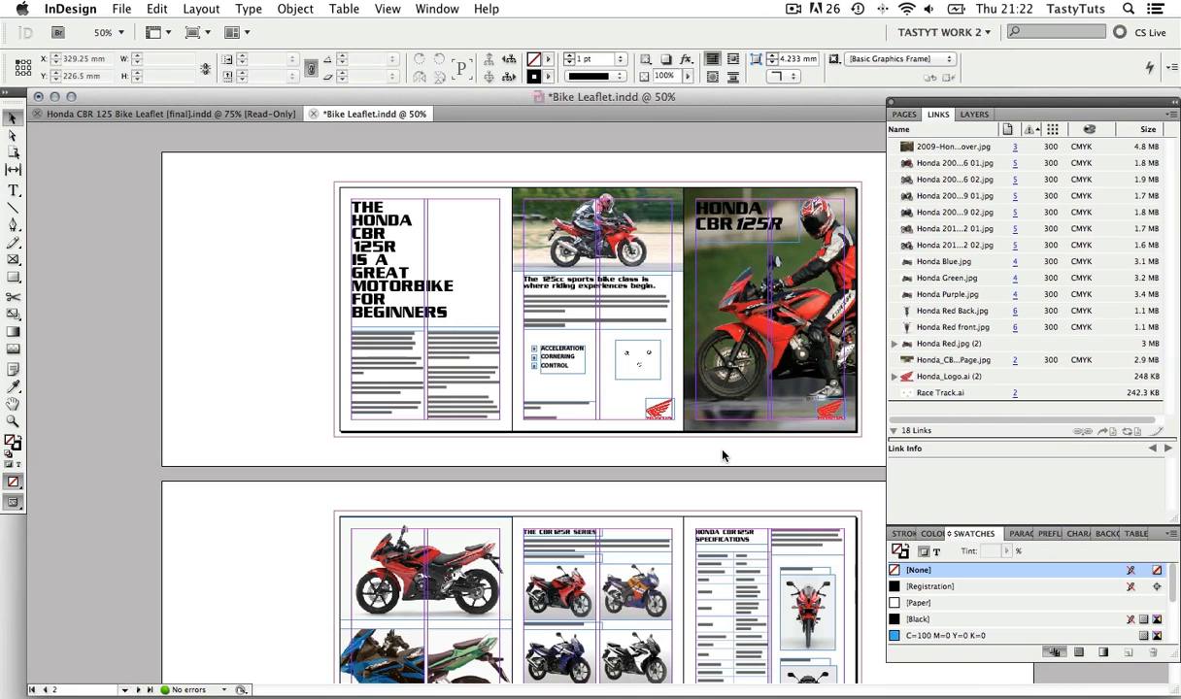
pyautogui.press('super+s')
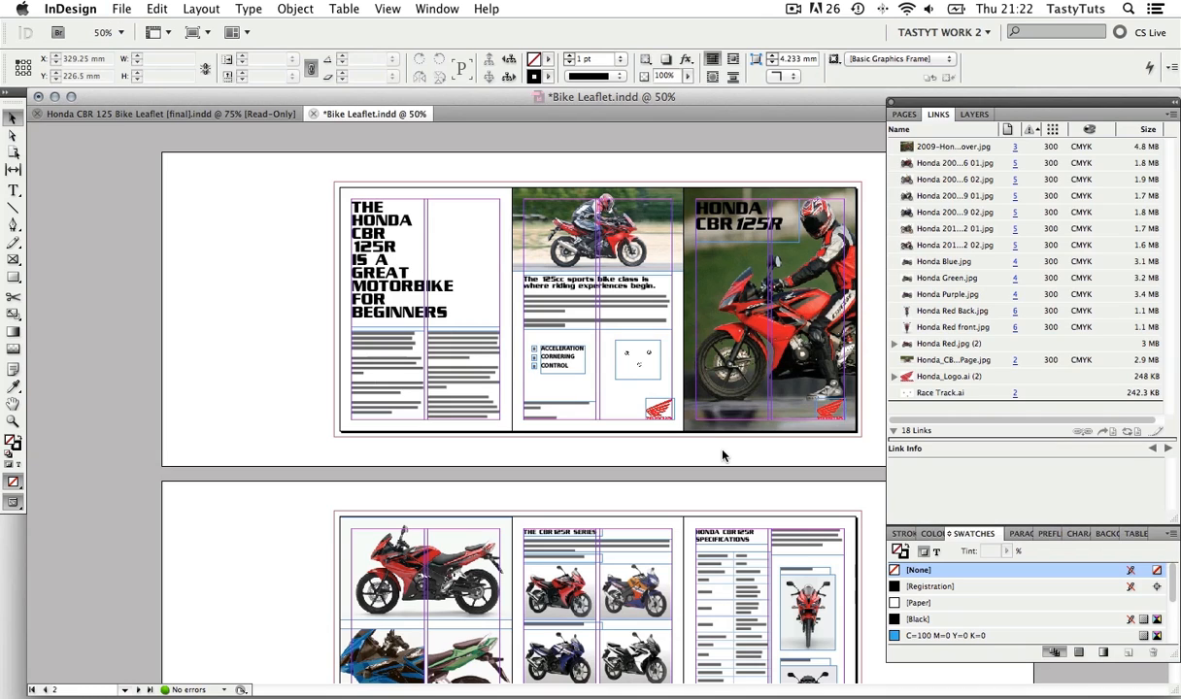